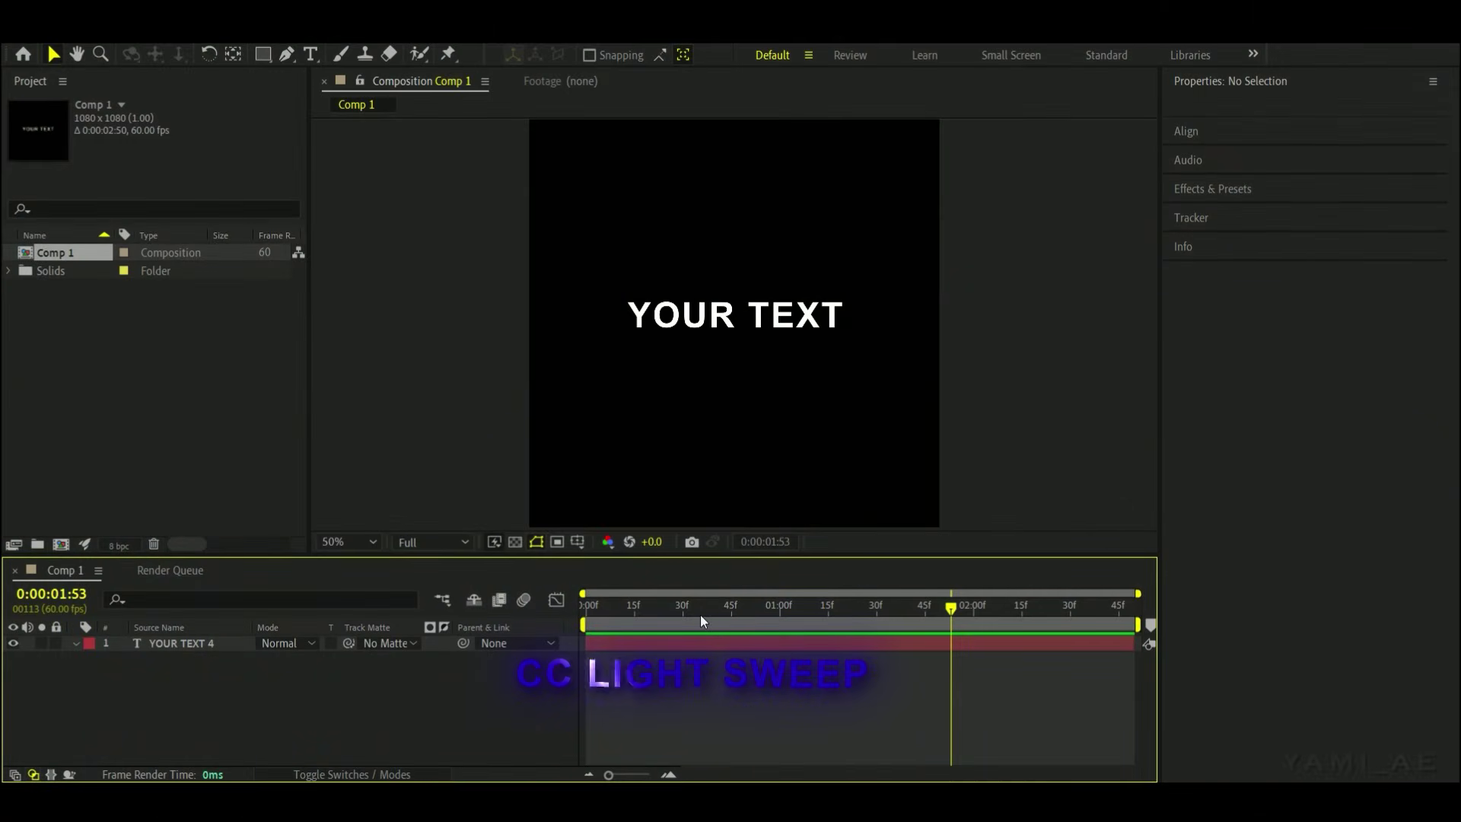
- Change the YOUR TEXT 4 title's fill from white to deep blue (000E93)
{"action": "left_click", "coordinate": [638, 643]}
{"action": "key", "text": "Home"}
{"action": "left_click", "coordinate": [664, 642]}
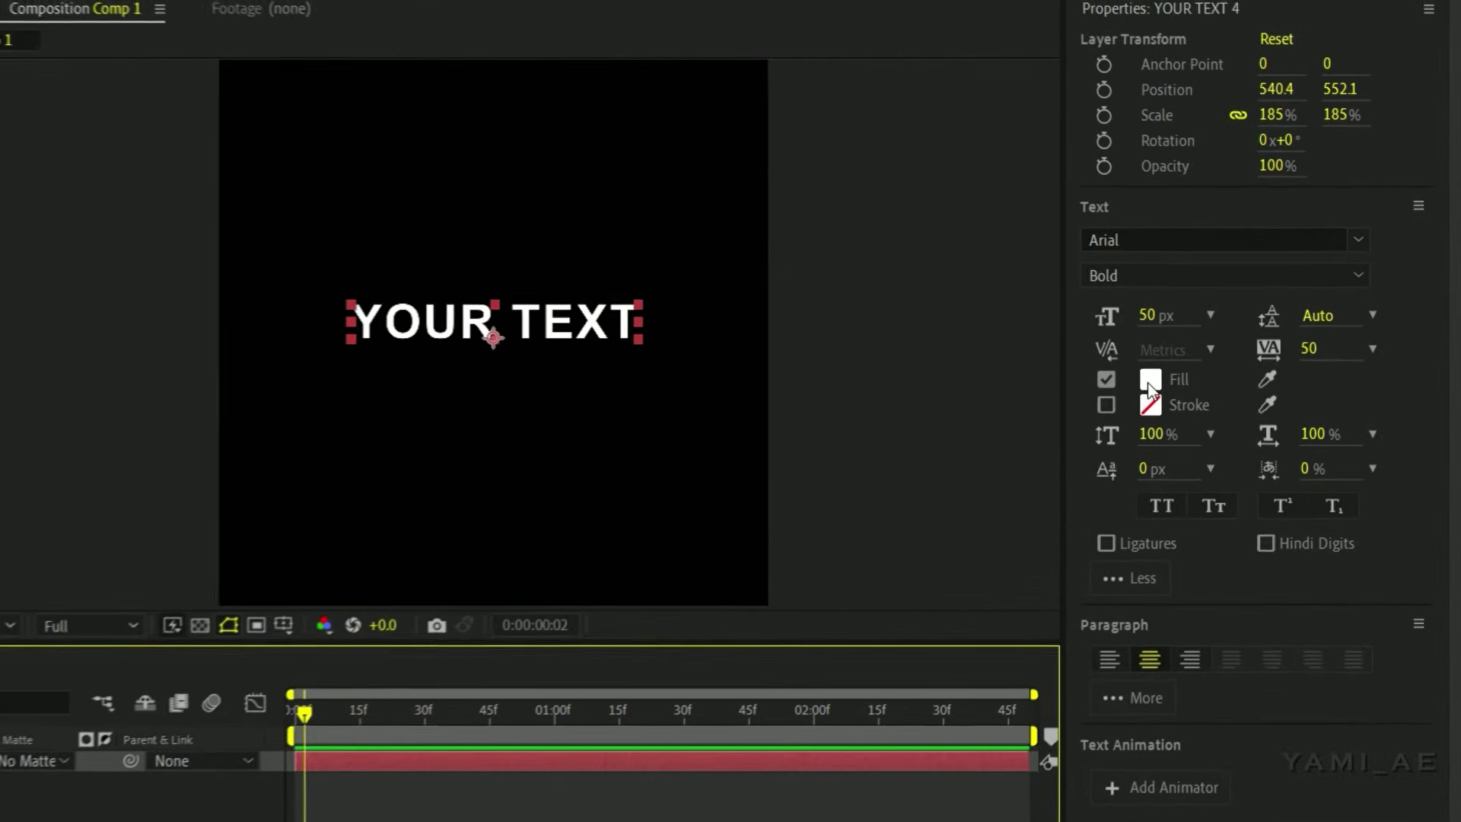
{"action": "left_click", "coordinate": [1151, 381]}
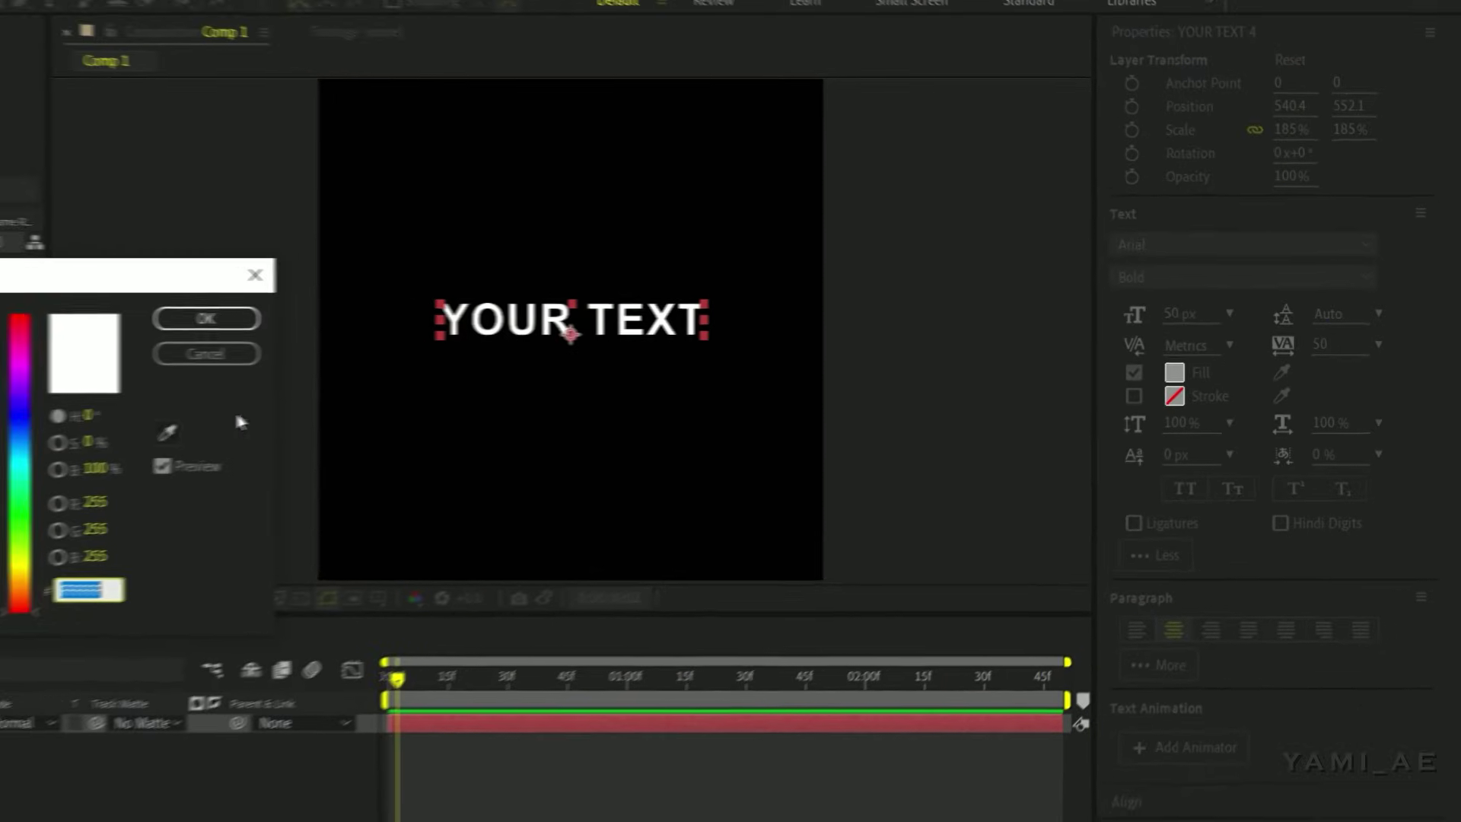
{"action": "left_click", "coordinate": [287, 396]}
{"action": "left_click", "coordinate": [263, 351]}
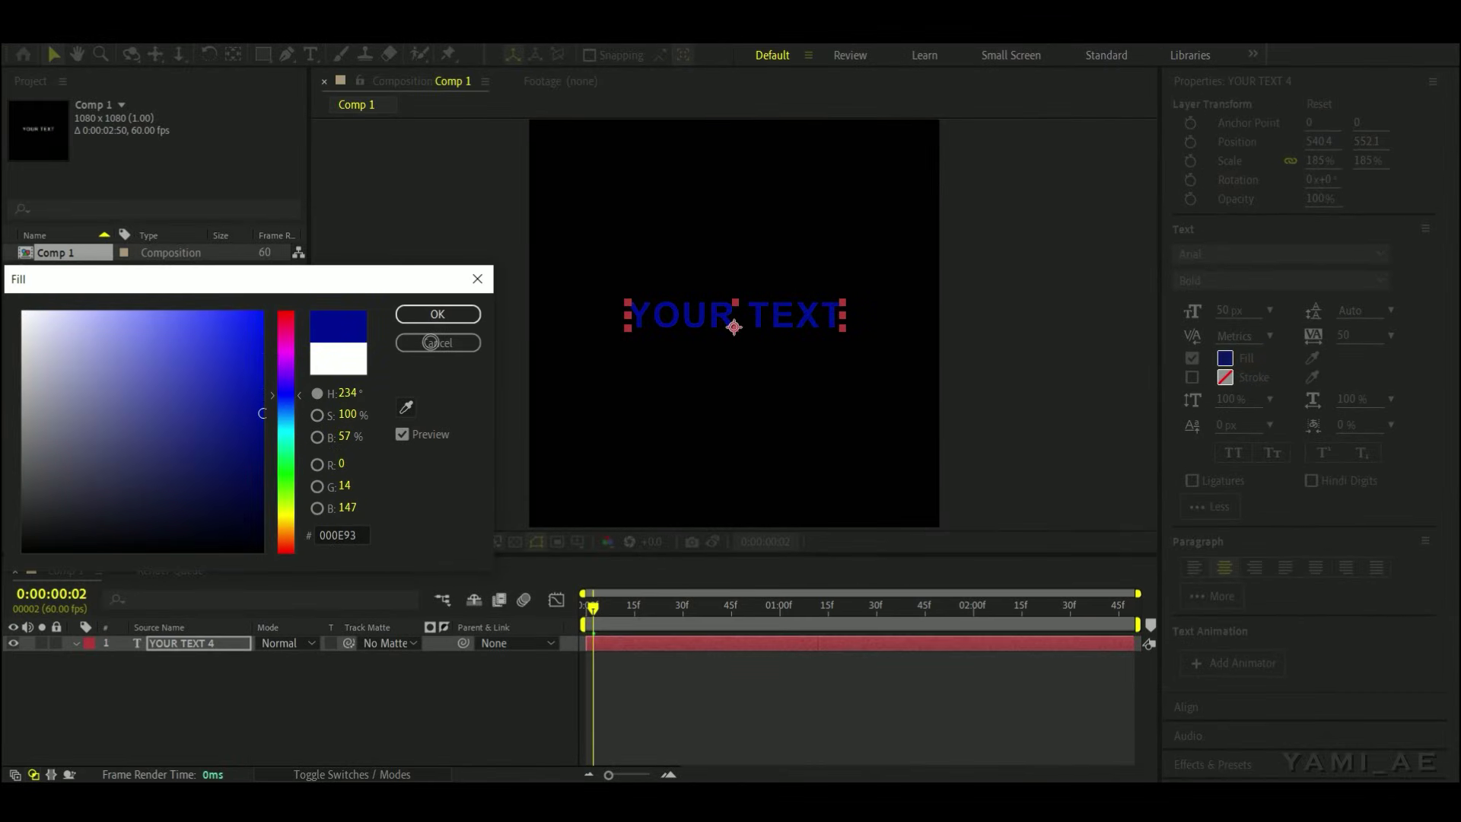
{"action": "left_click", "coordinate": [437, 315]}
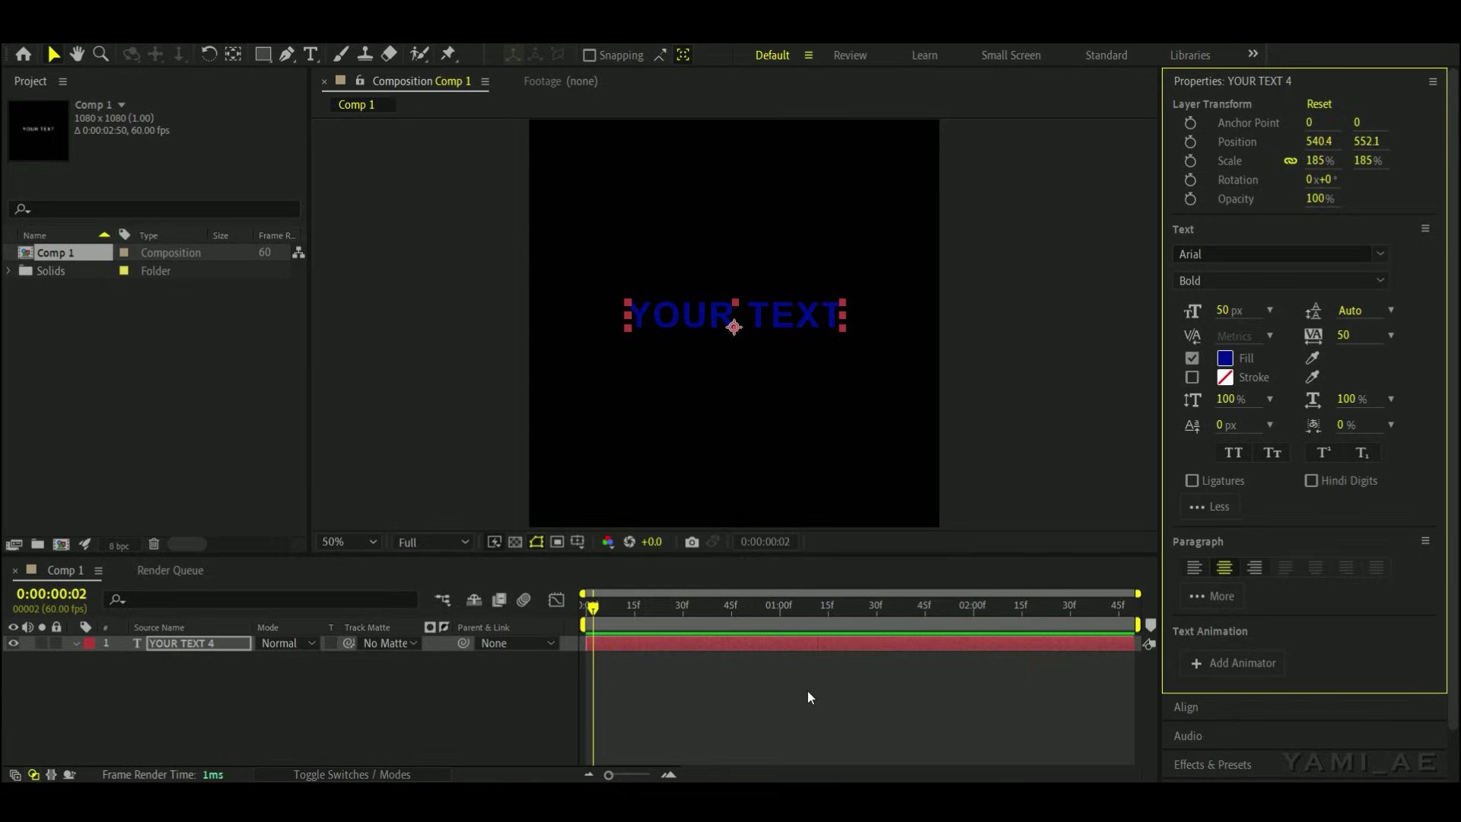
{"action": "left_click", "coordinate": [1190, 84]}
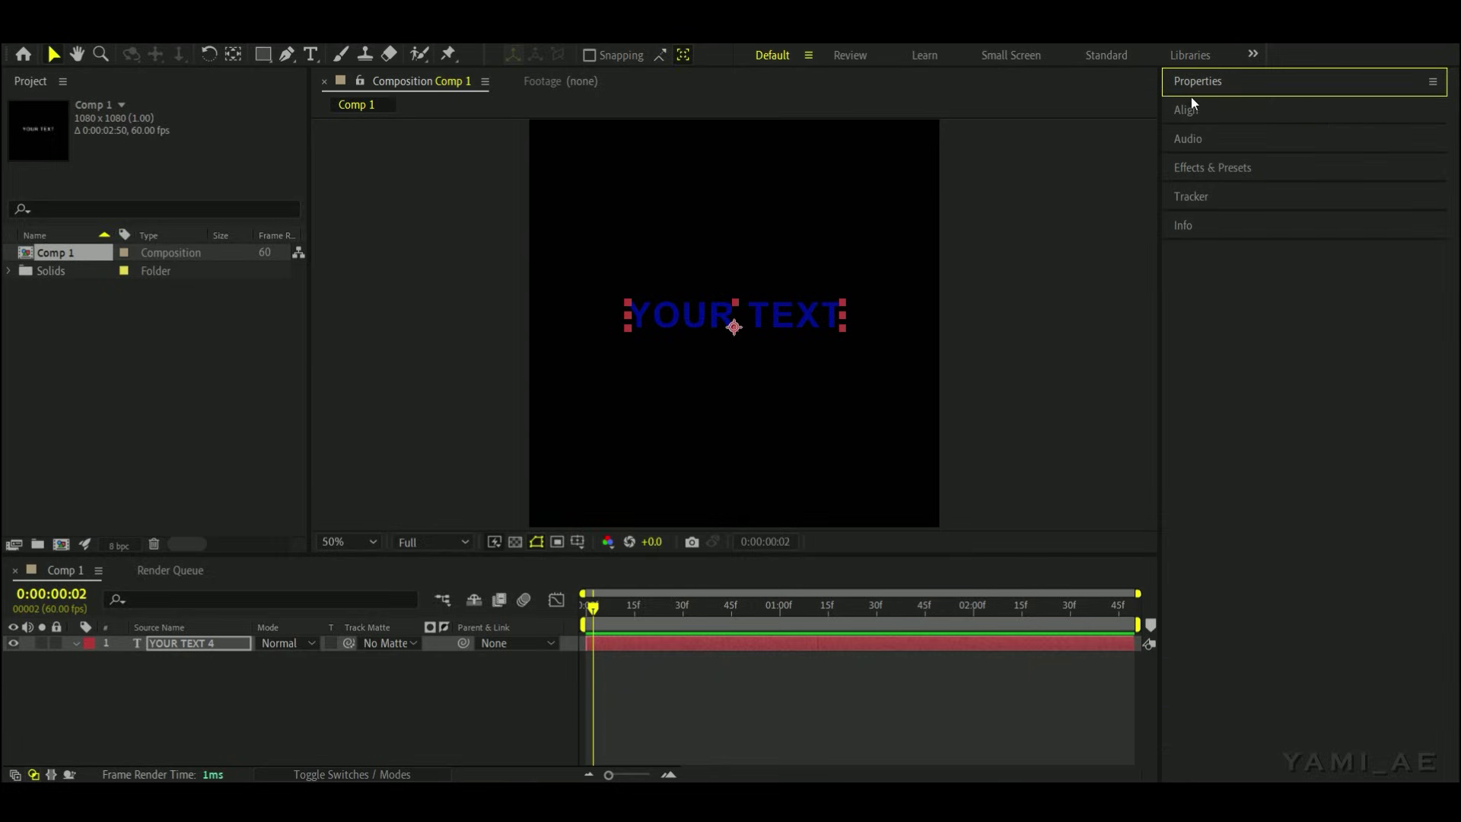
- Find CC Light Sweep in Effects & Presets and apply it to the YOUR TEXT 4 layer
{"action": "left_click", "coordinate": [1207, 168]}
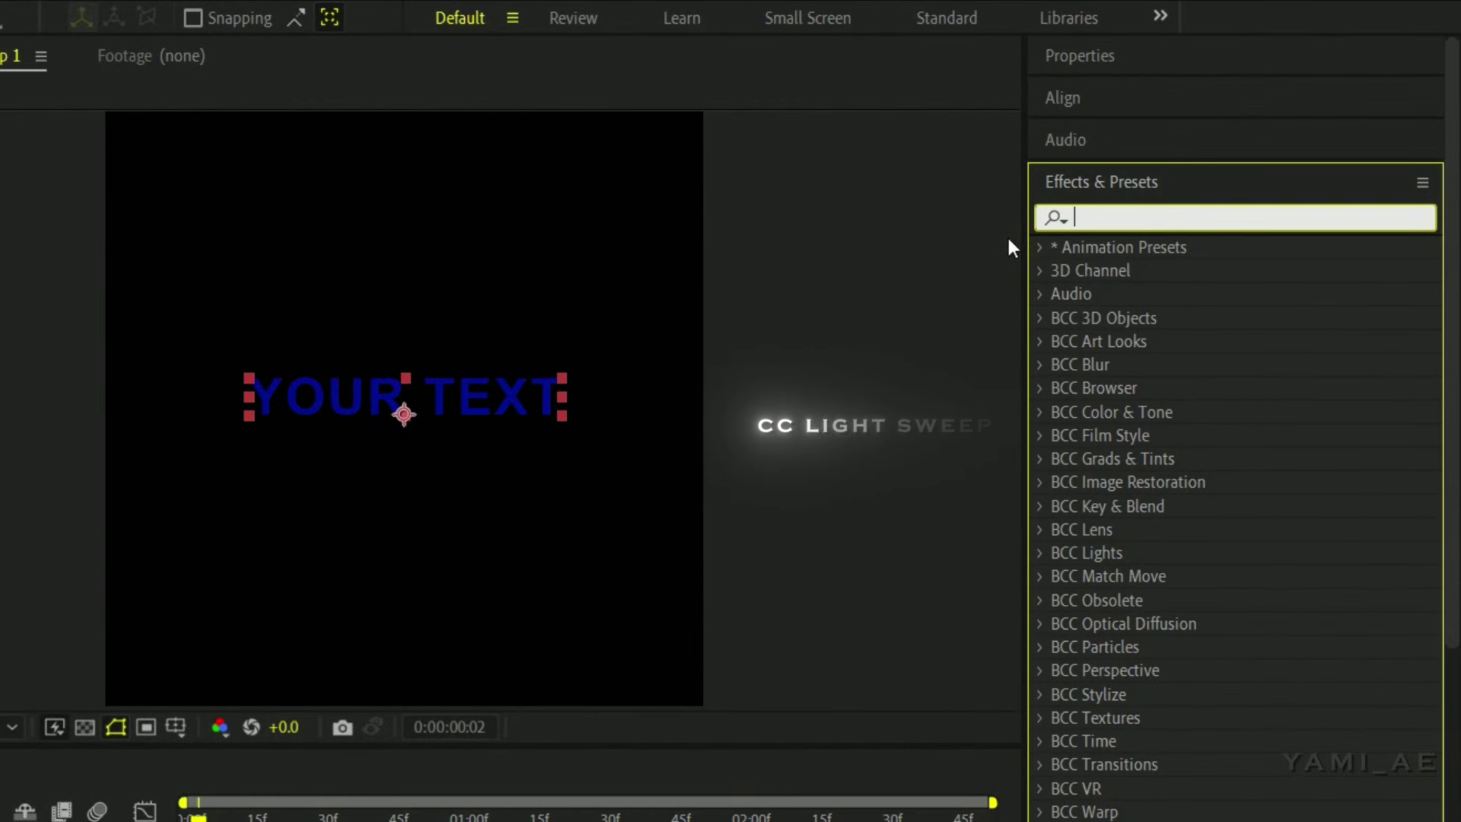
{"action": "type", "text": "cc light "}
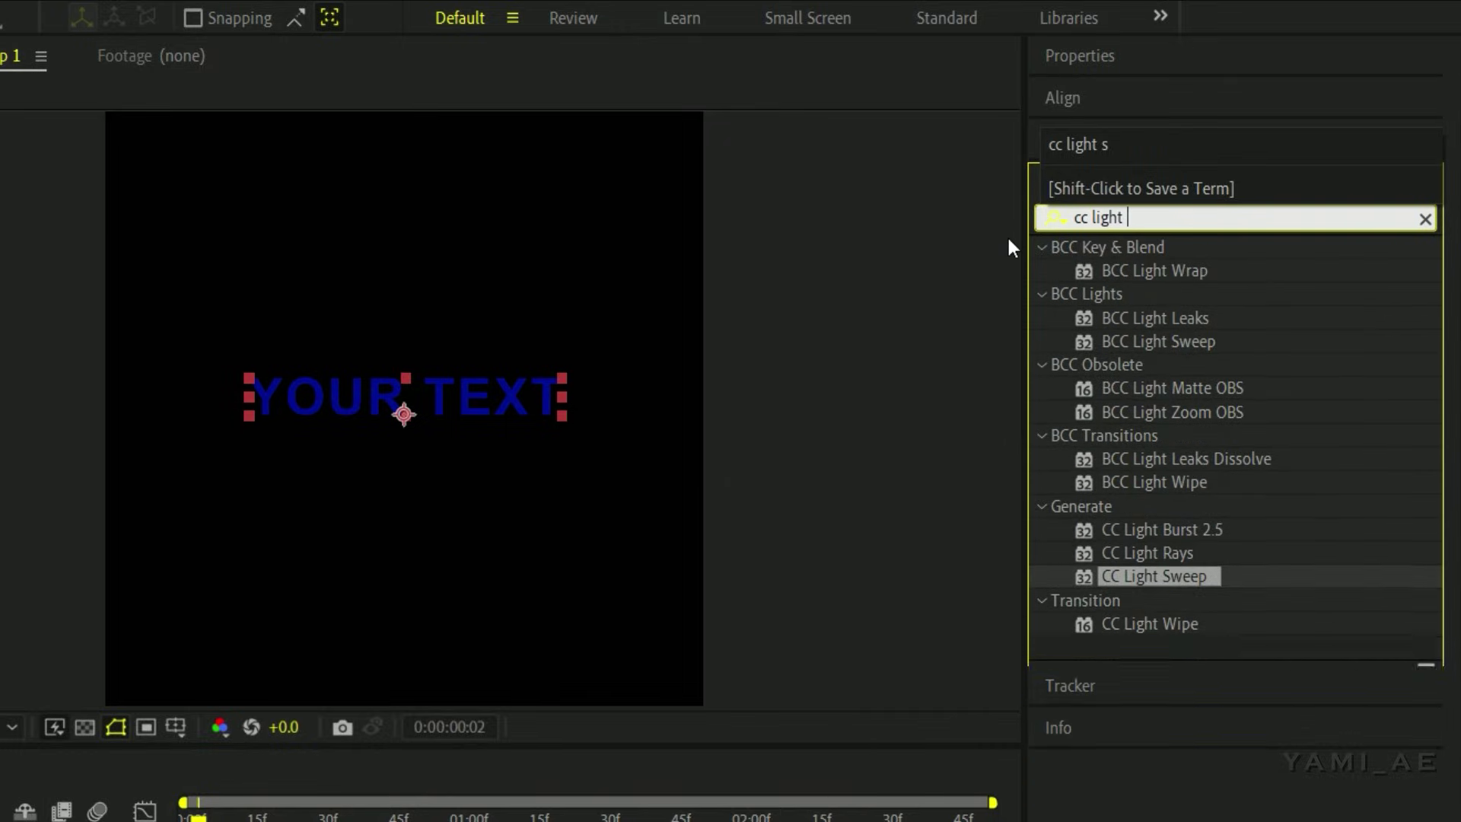
{"action": "type", "text": "se"}
{"action": "key", "text": "BackSpace"}
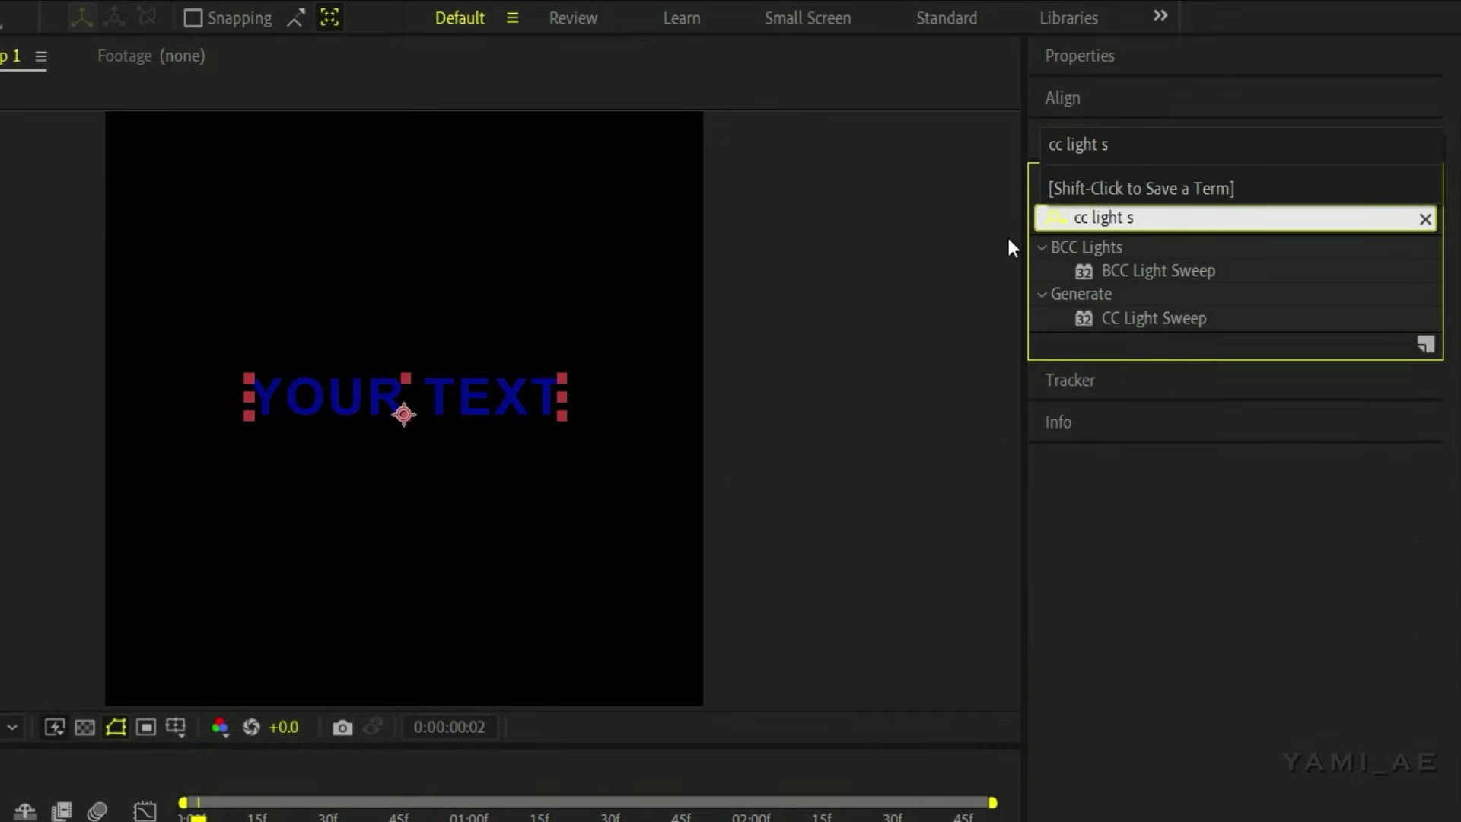
{"action": "type", "text": "w"}
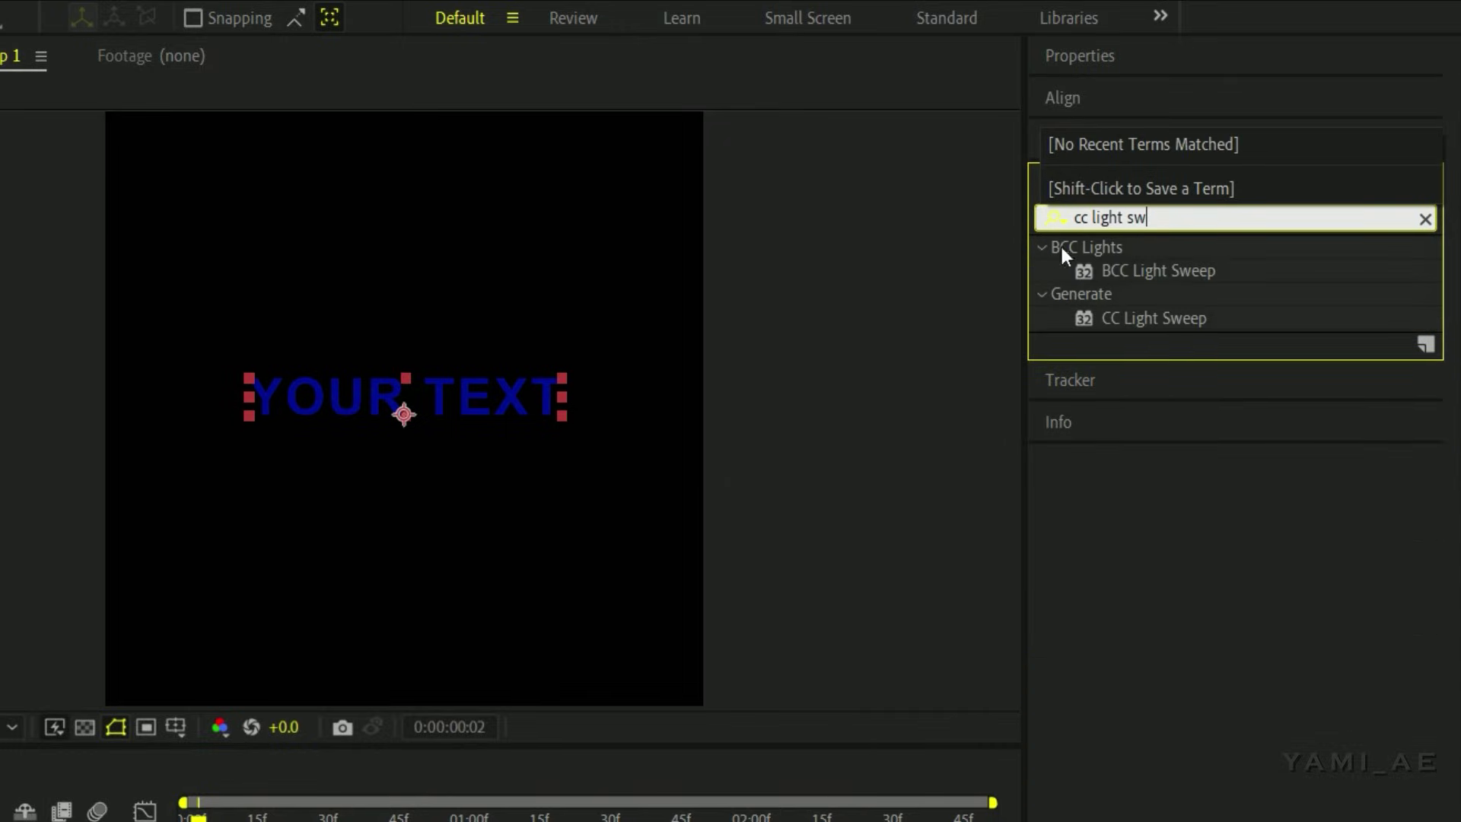
{"action": "double_click", "coordinate": [1159, 319]}
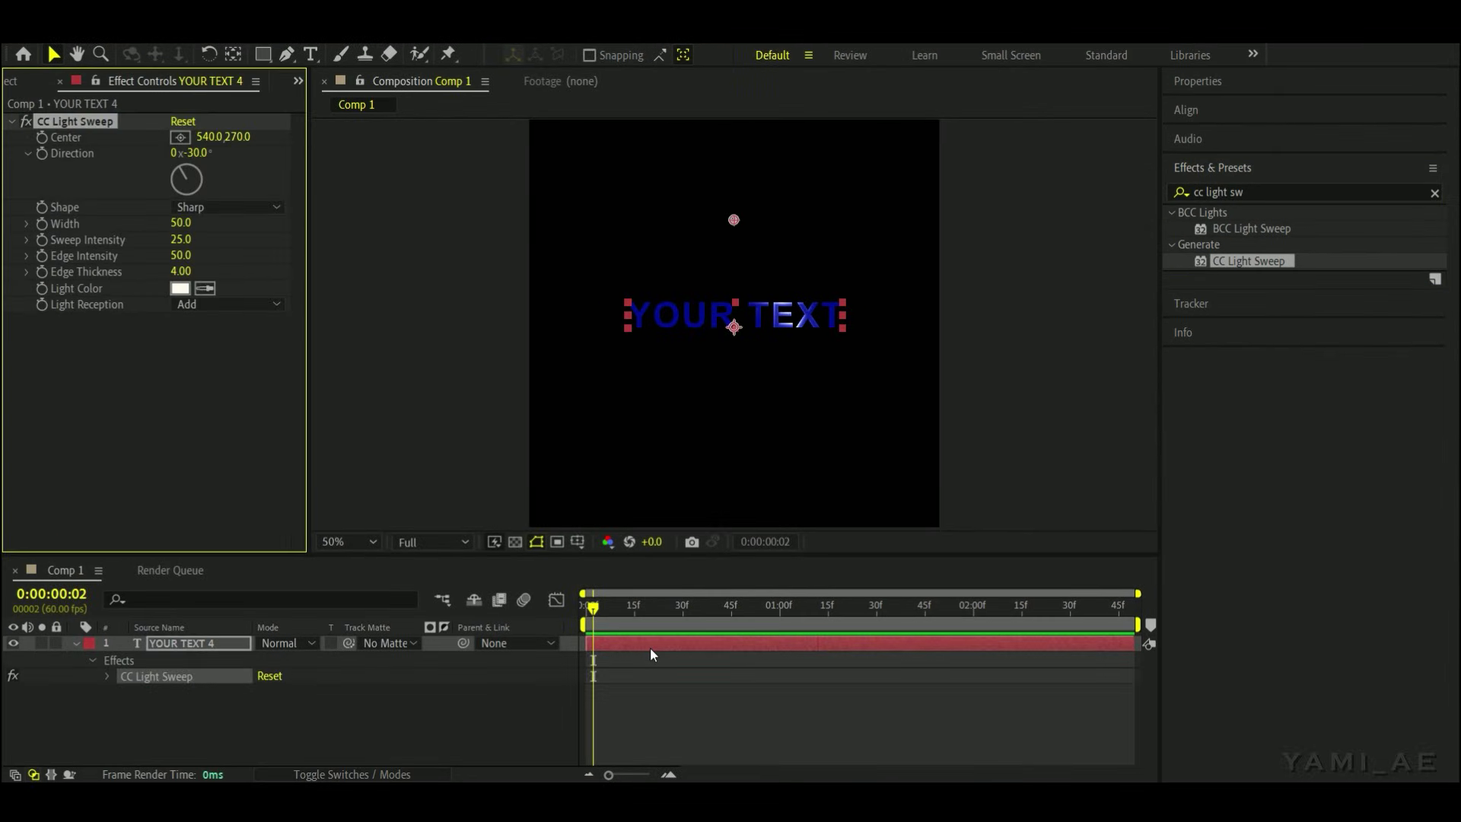
- Set the light sweep's Width to 30, Sweep Intensity to 35 and Edge Thickness to 6
{"action": "left_click", "coordinate": [659, 656]}
{"action": "key", "text": "Home"}
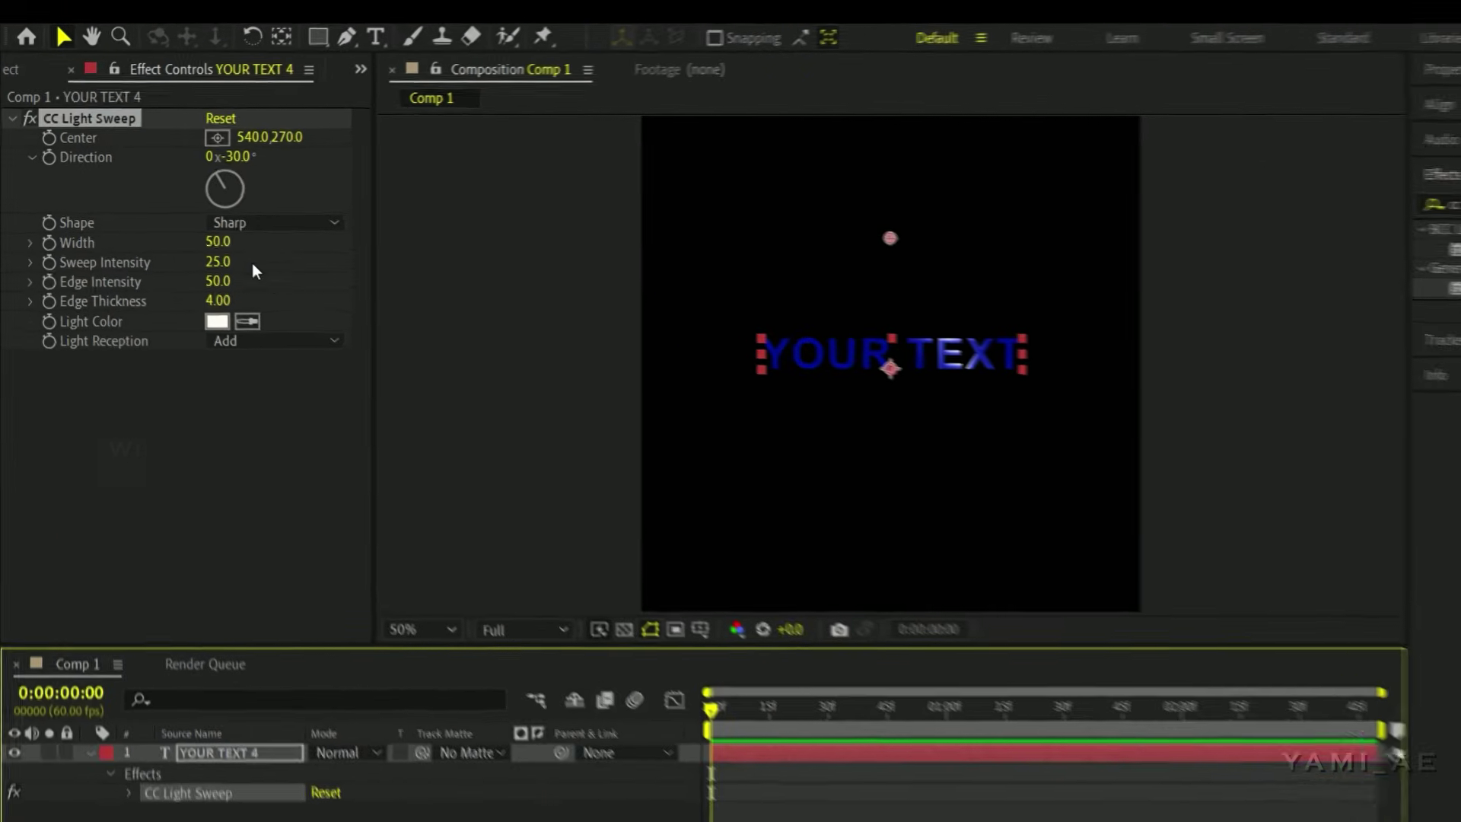
{"action": "left_click", "coordinate": [217, 241]}
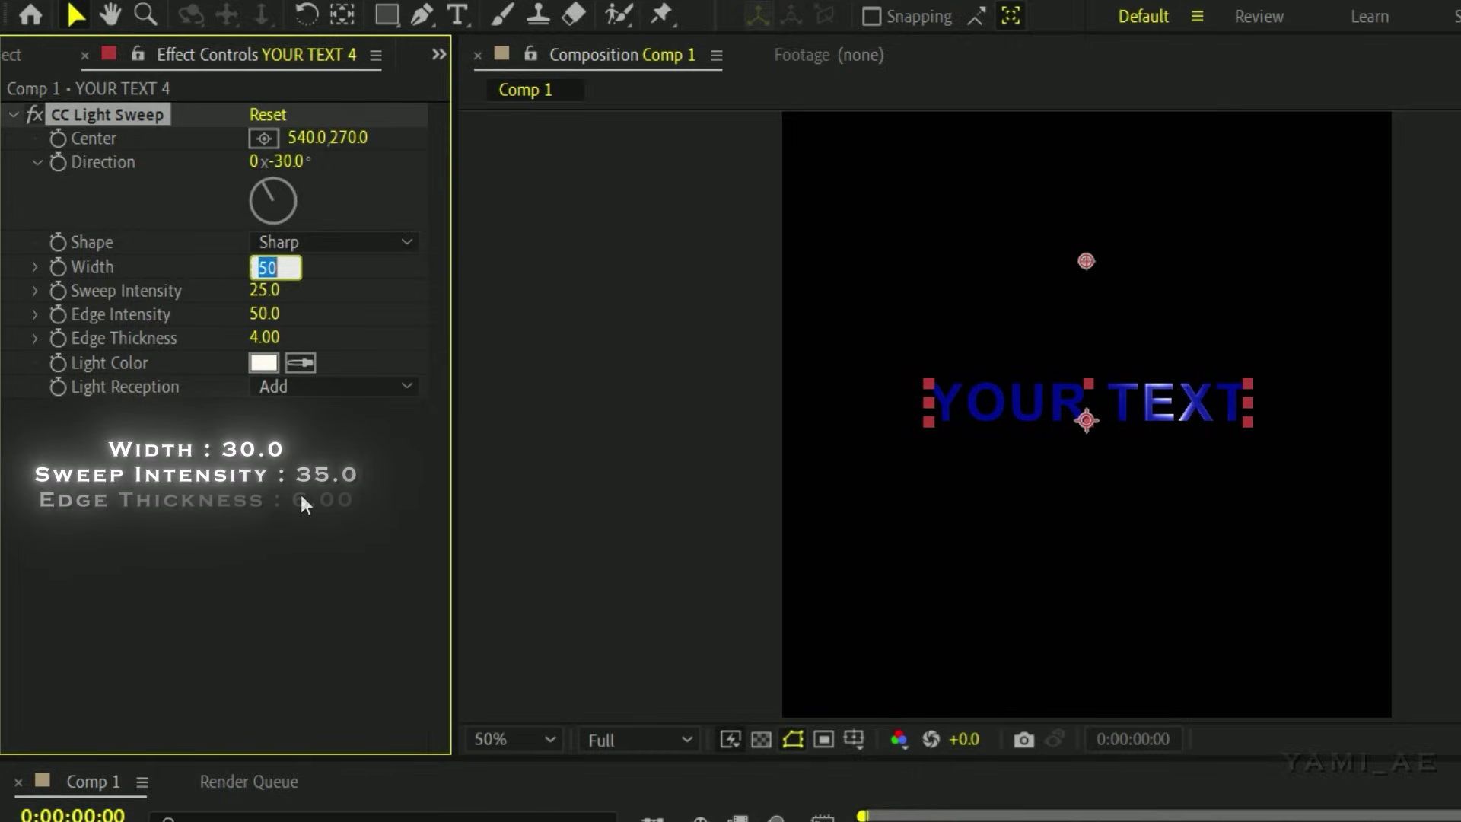
{"action": "type", "text": "30"}
{"action": "key", "text": "Return"}
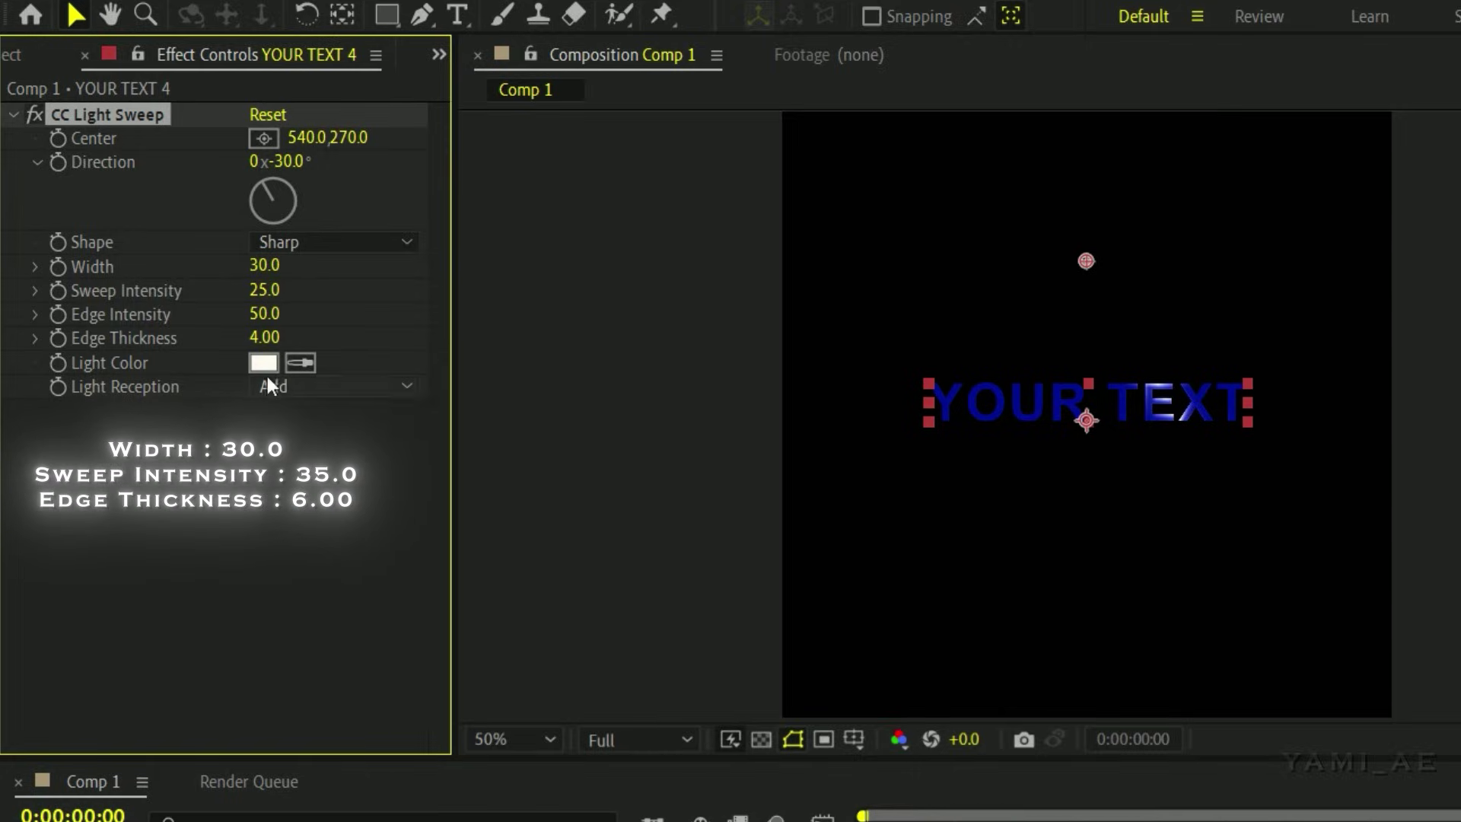
{"action": "key", "text": "Return"}
{"action": "left_click", "coordinate": [262, 338]}
{"action": "type", "text": "6"}
{"action": "key", "text": "Return"}
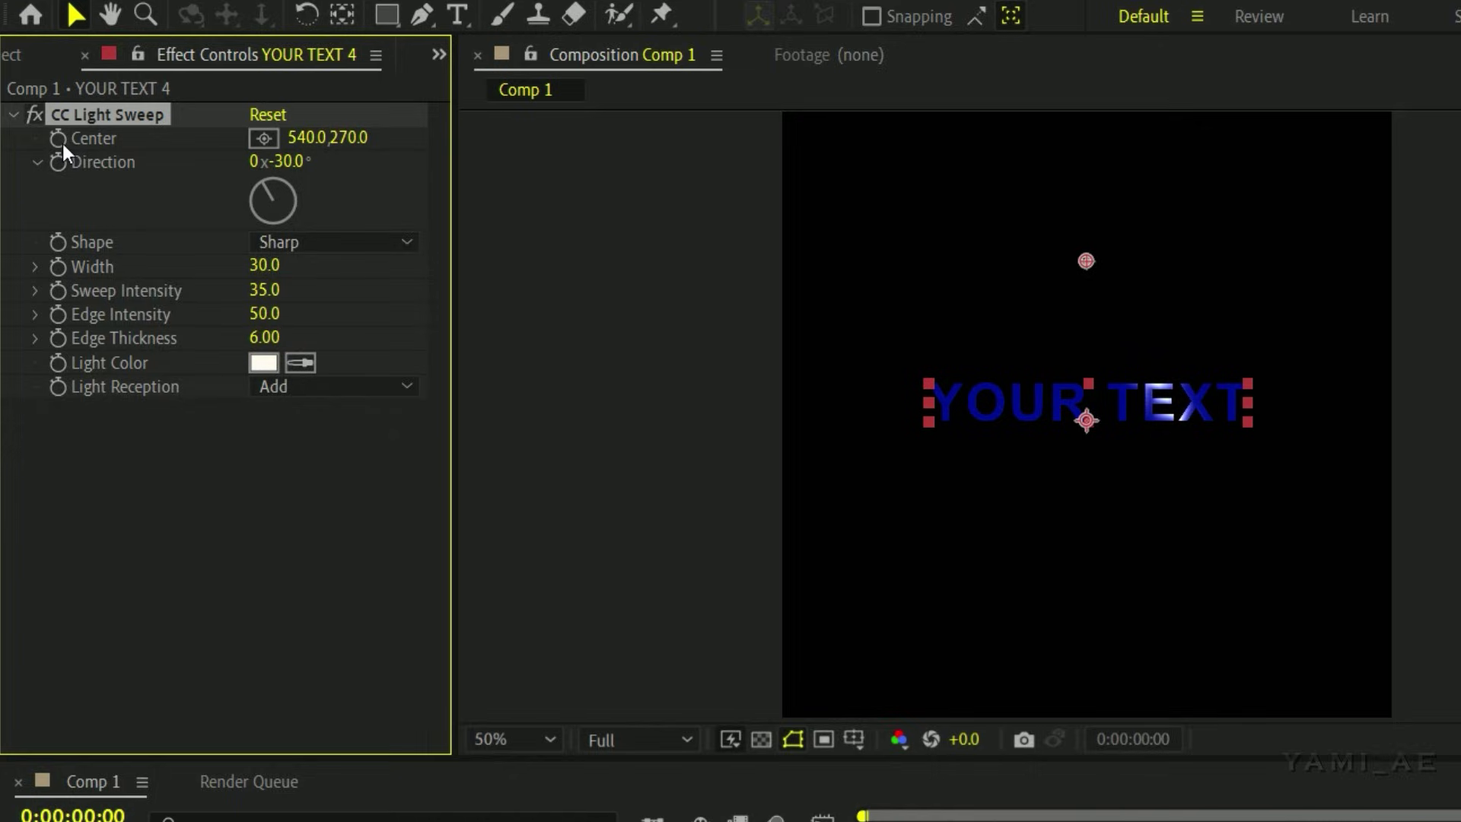
- Keyframe the sweep Center from left of the title to past its right, finishing earlier
{"action": "left_click_drag", "start_coordinate": [1079, 270], "coordinate": [1055, 293]}
{"action": "left_click_drag", "start_coordinate": [829, 278], "coordinate": [643, 367]}
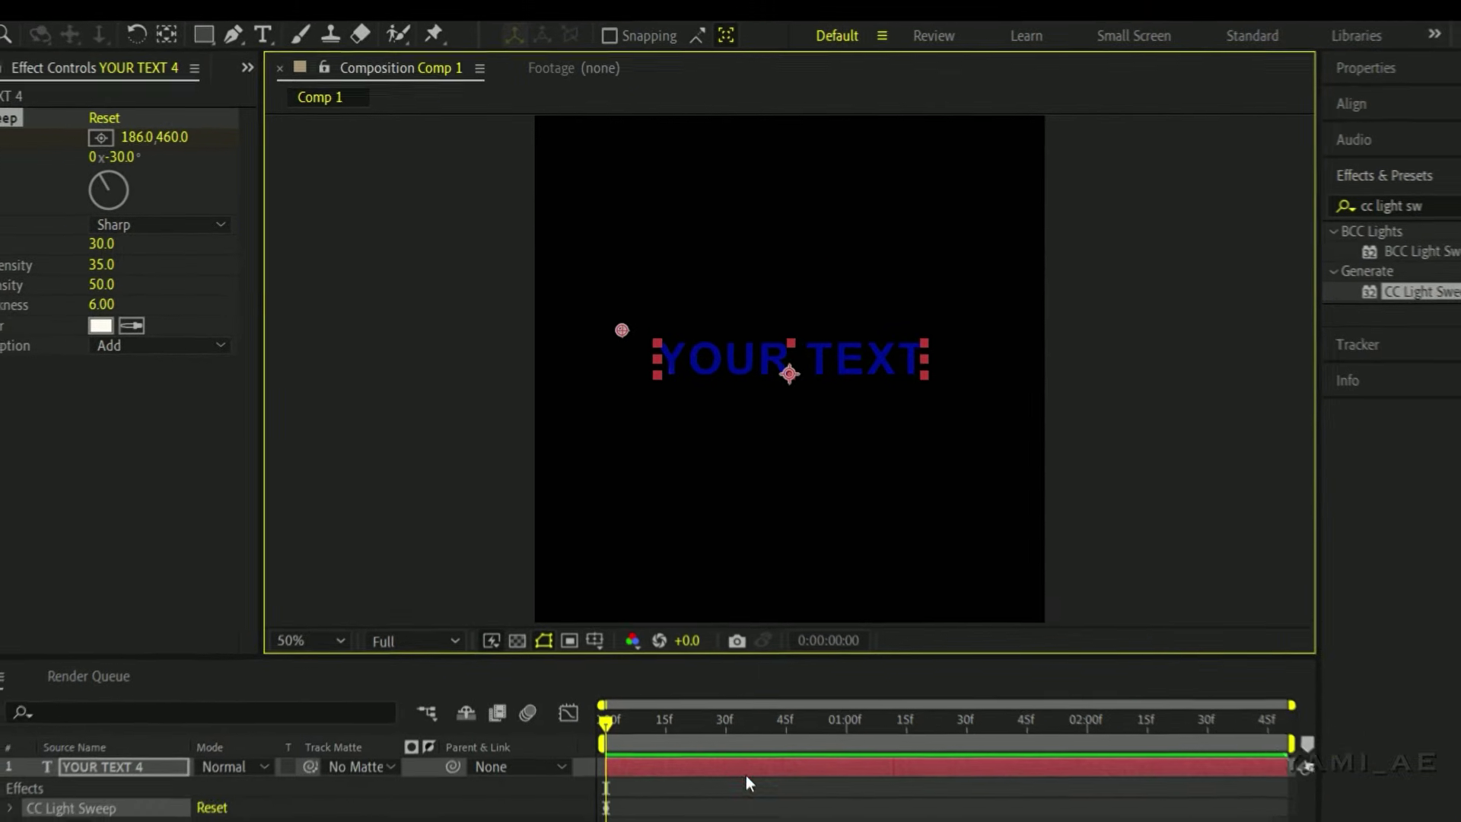
{"action": "left_click_drag", "start_coordinate": [605, 768], "coordinate": [1134, 652]}
{"action": "key", "text": "u"}
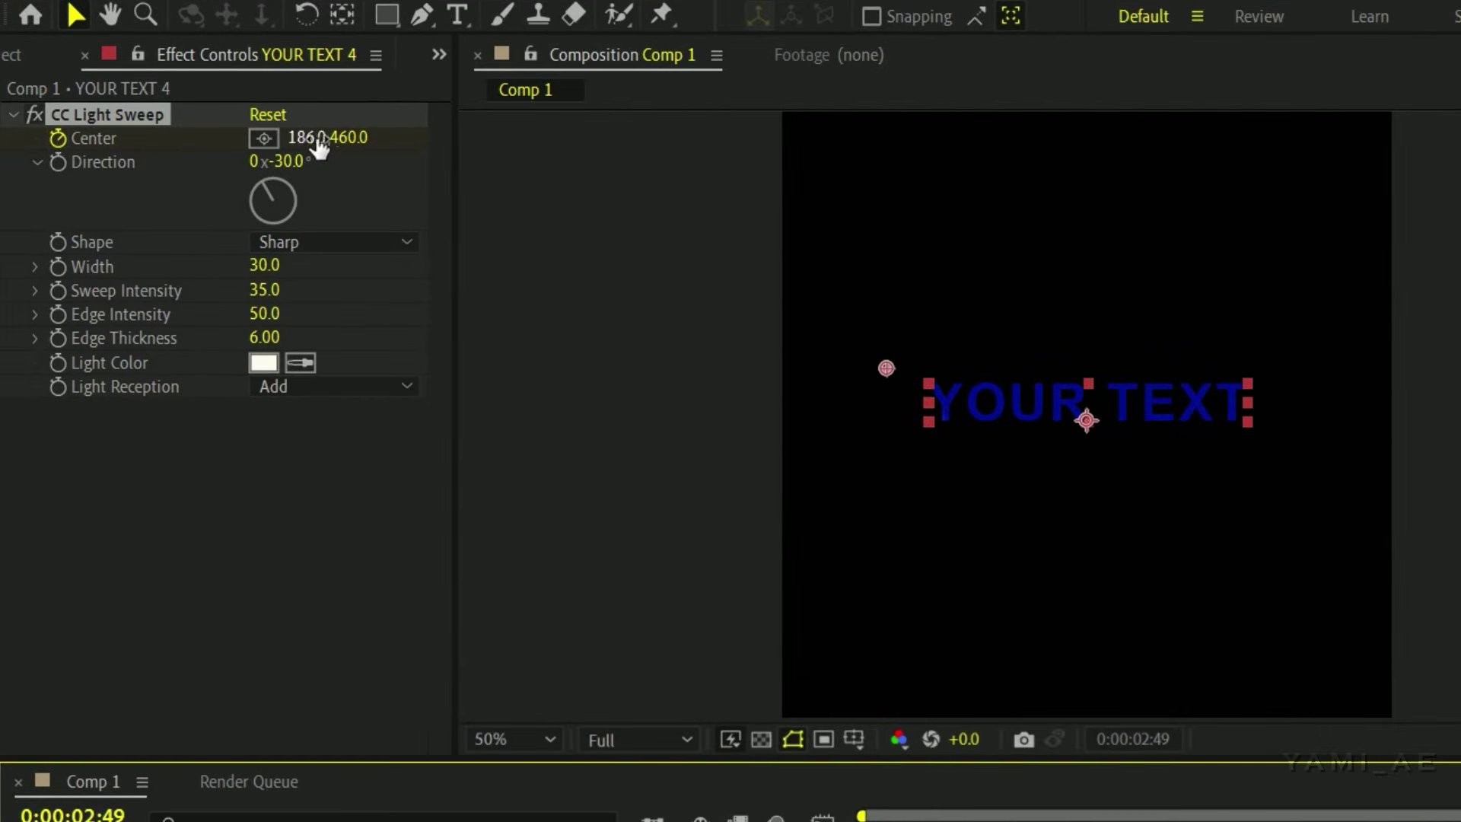
{"action": "left_click_drag", "start_coordinate": [319, 146], "coordinate": [1339, 228]}
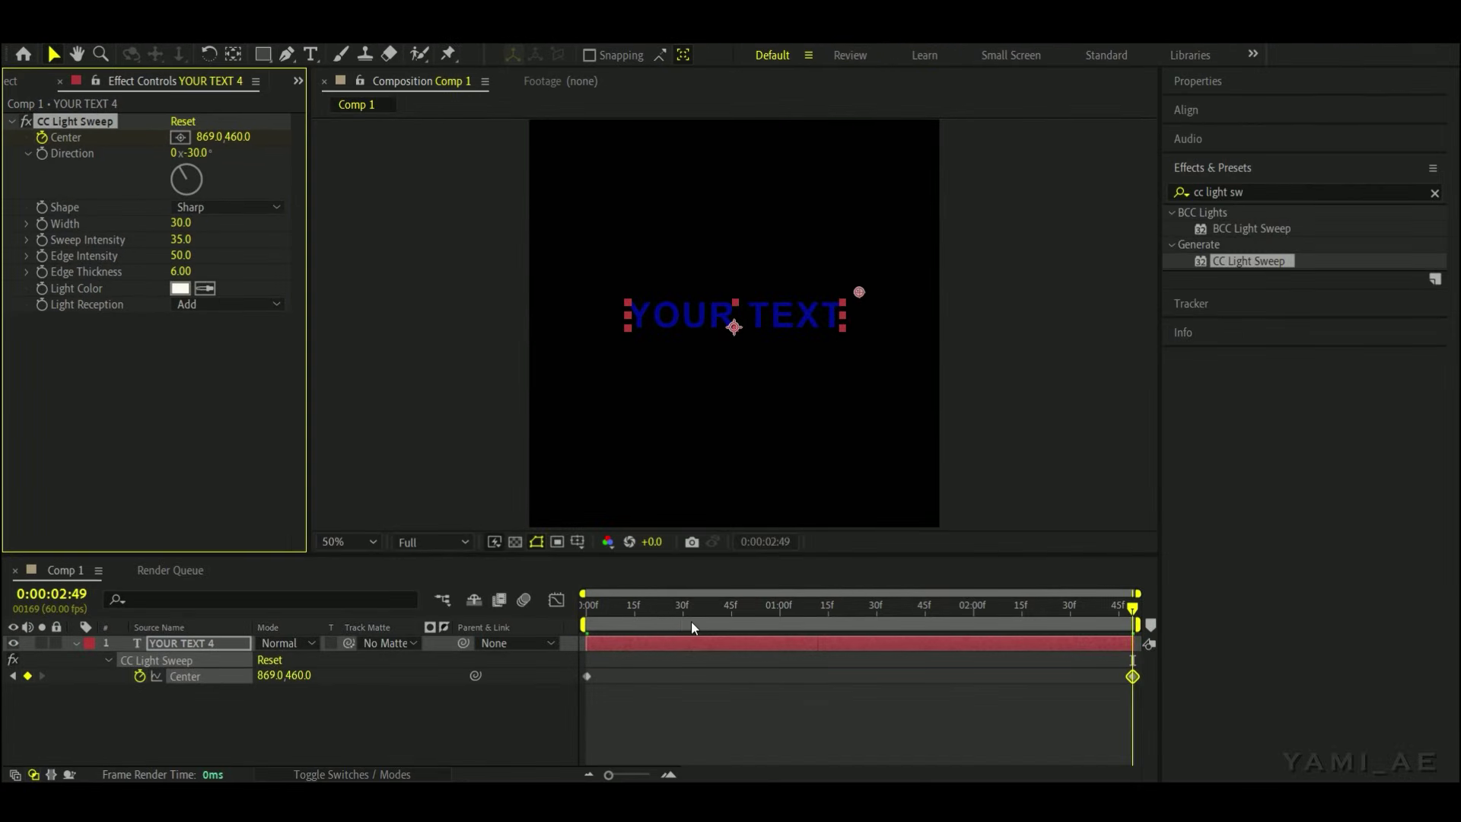
{"action": "key", "text": "Home"}
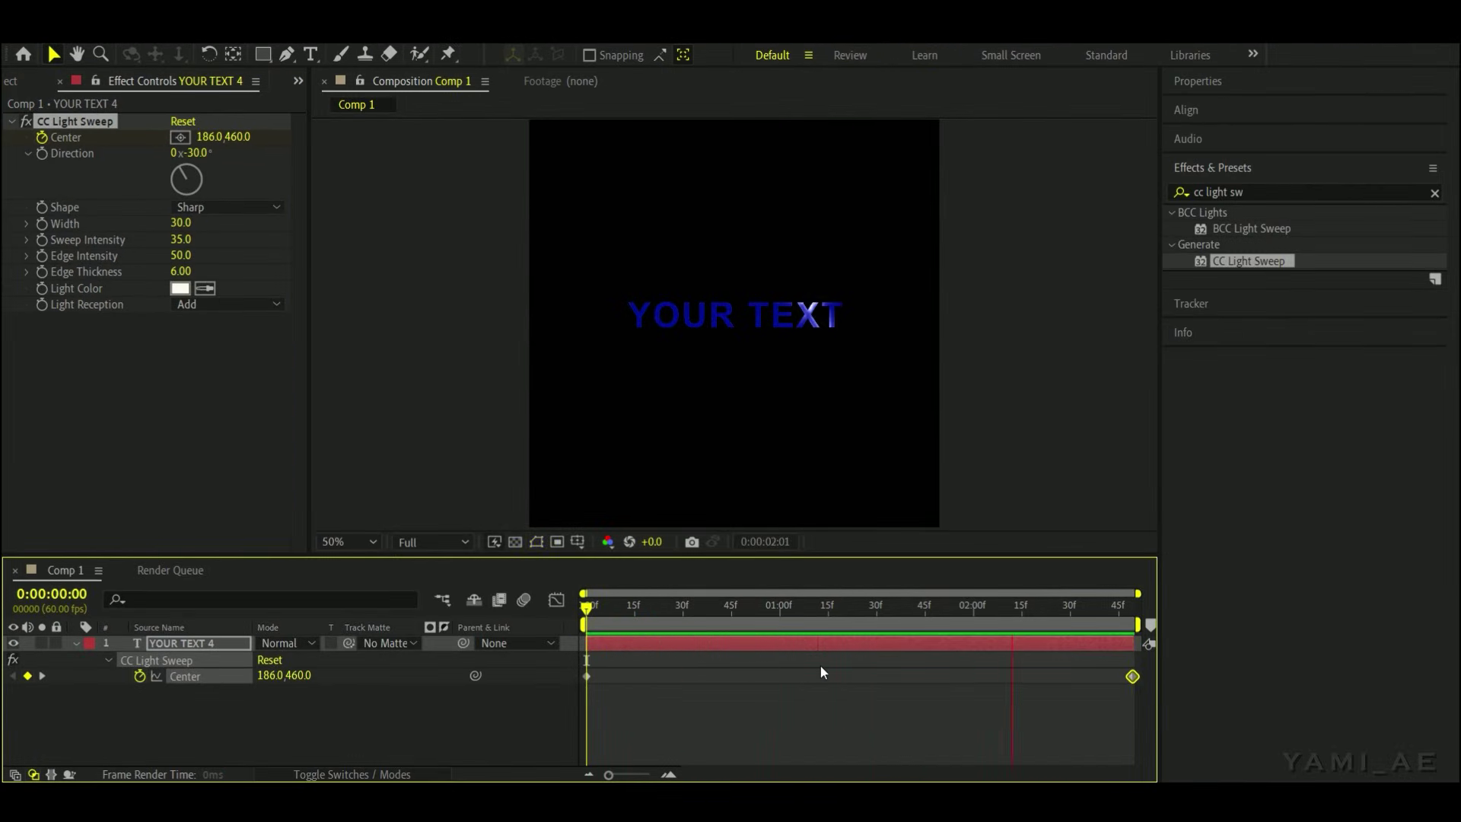
{"action": "left_click_drag", "start_coordinate": [1132, 676], "coordinate": [803, 676]}
{"action": "key", "text": "space"}
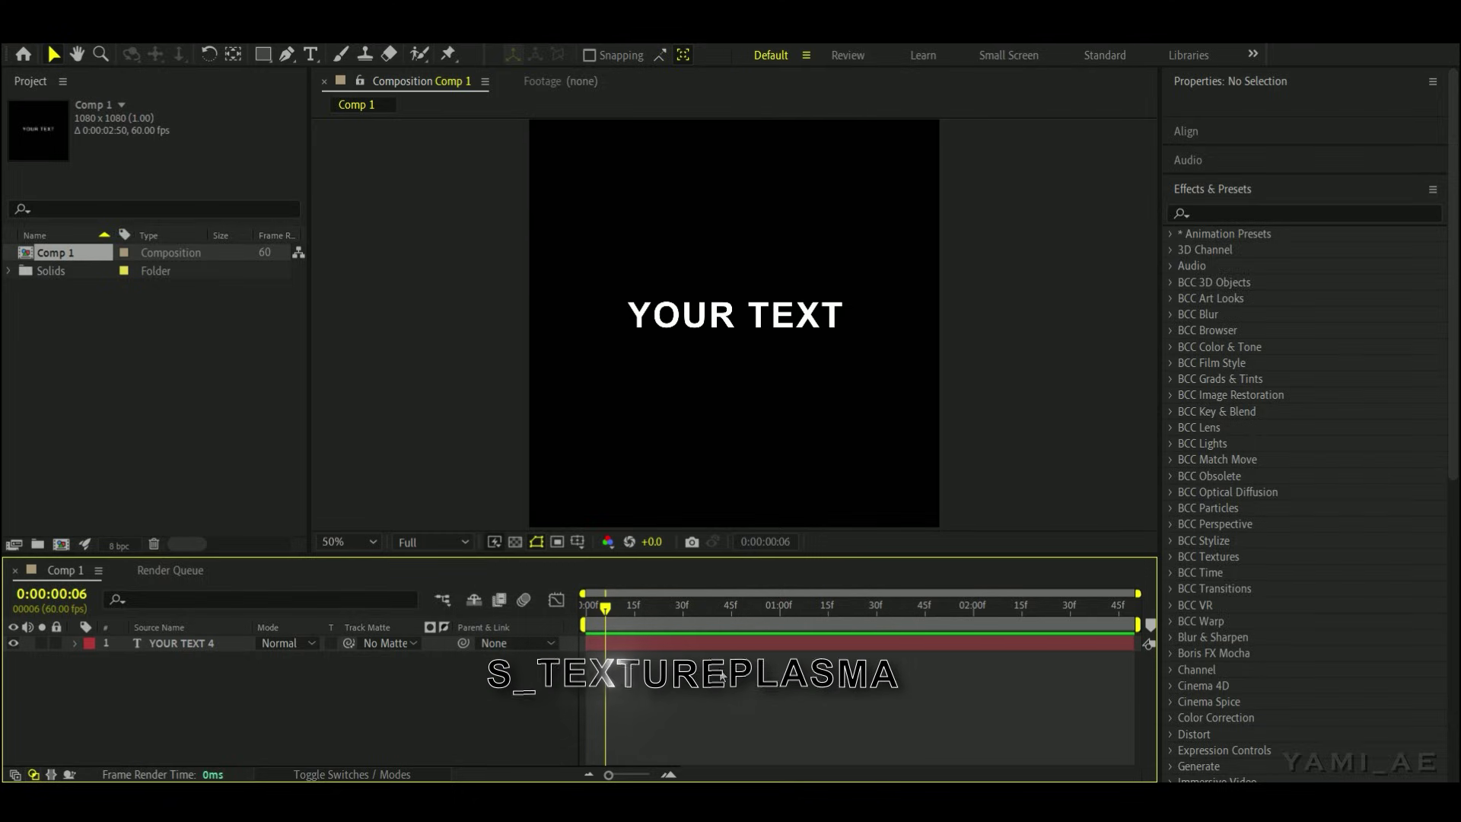
- Add an adjustment layer above YOUR TEXT 4 and apply S_TexturePlasma to it
{"action": "key", "text": "ctrl+alt+y"}
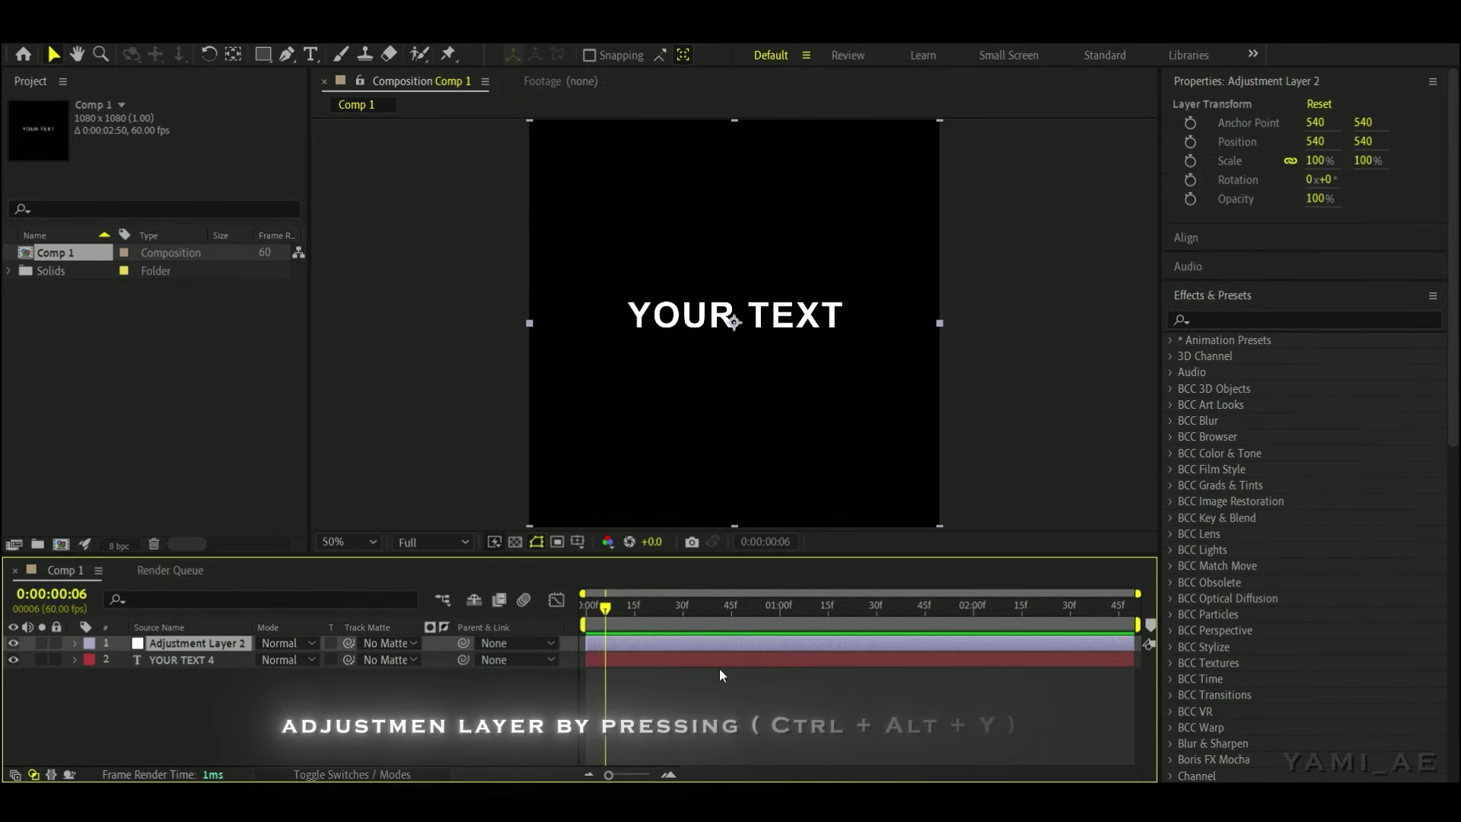
{"action": "left_click", "coordinate": [702, 678]}
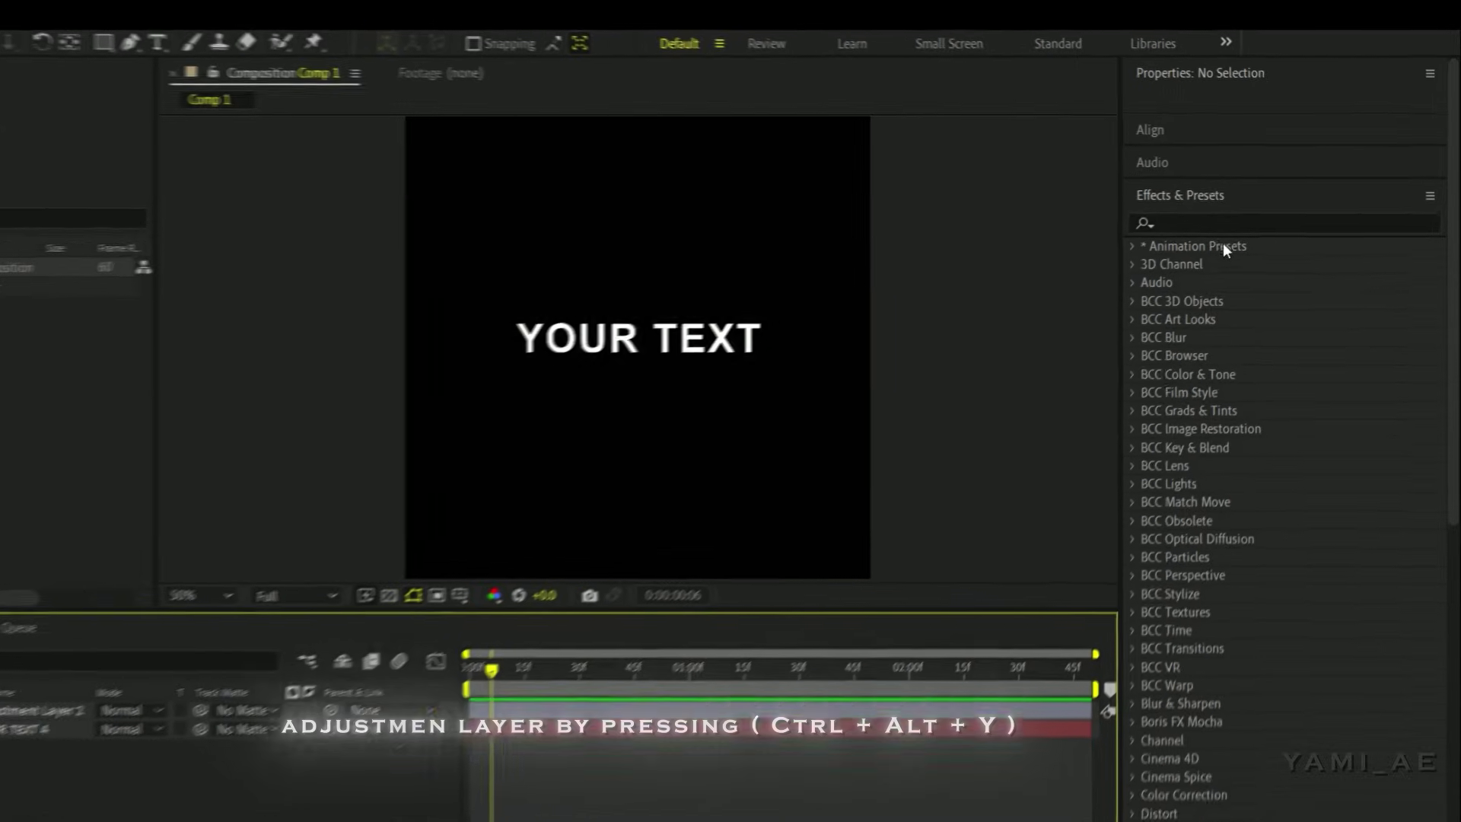
{"action": "left_click", "coordinate": [1217, 321]}
{"action": "type", "text": "s"}
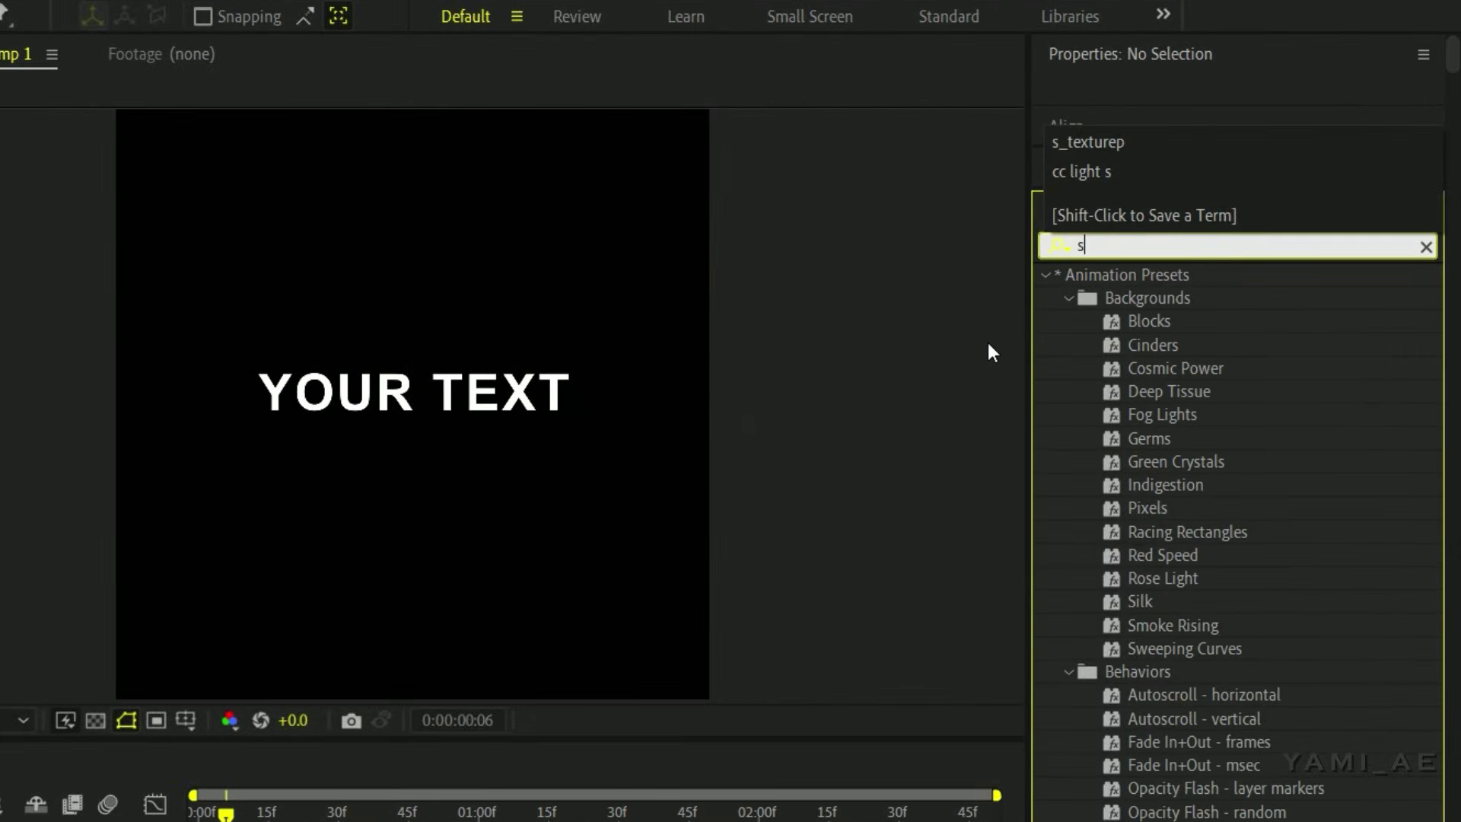
{"action": "type", "text": "_te"}
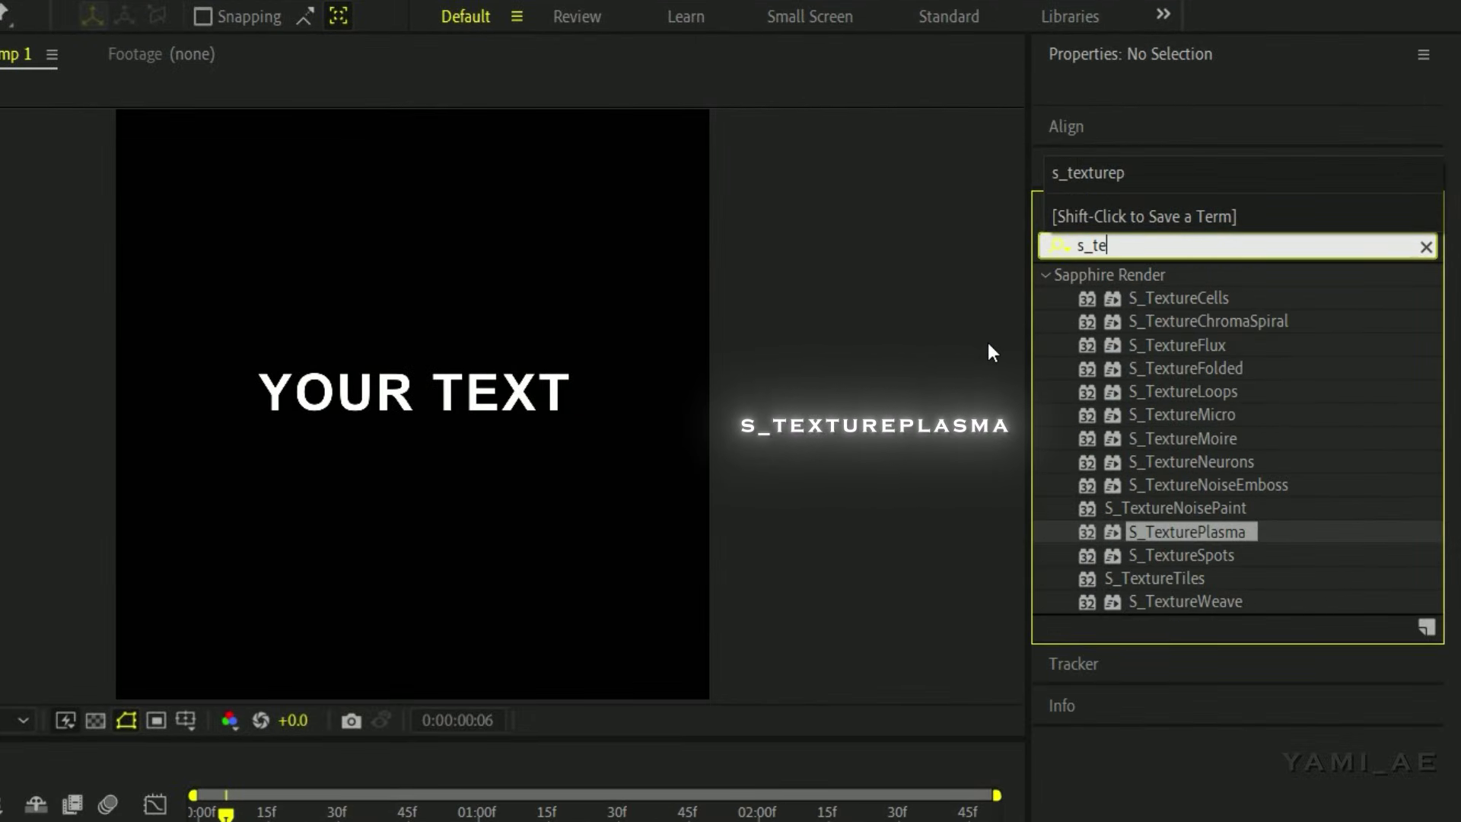
{"action": "type", "text": "xturep"}
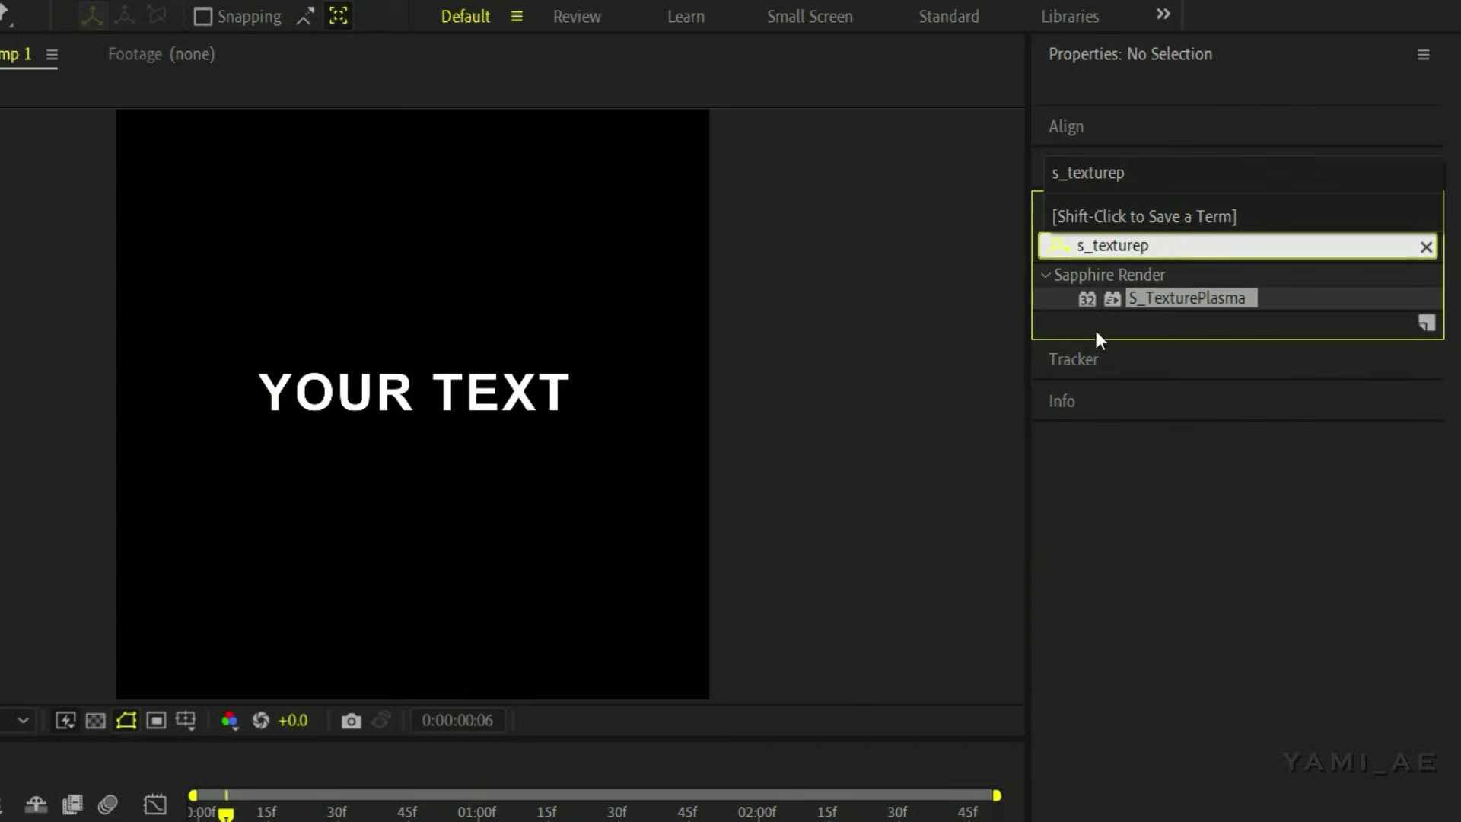
{"action": "left_click_drag", "start_coordinate": [1216, 300], "coordinate": [656, 638]}
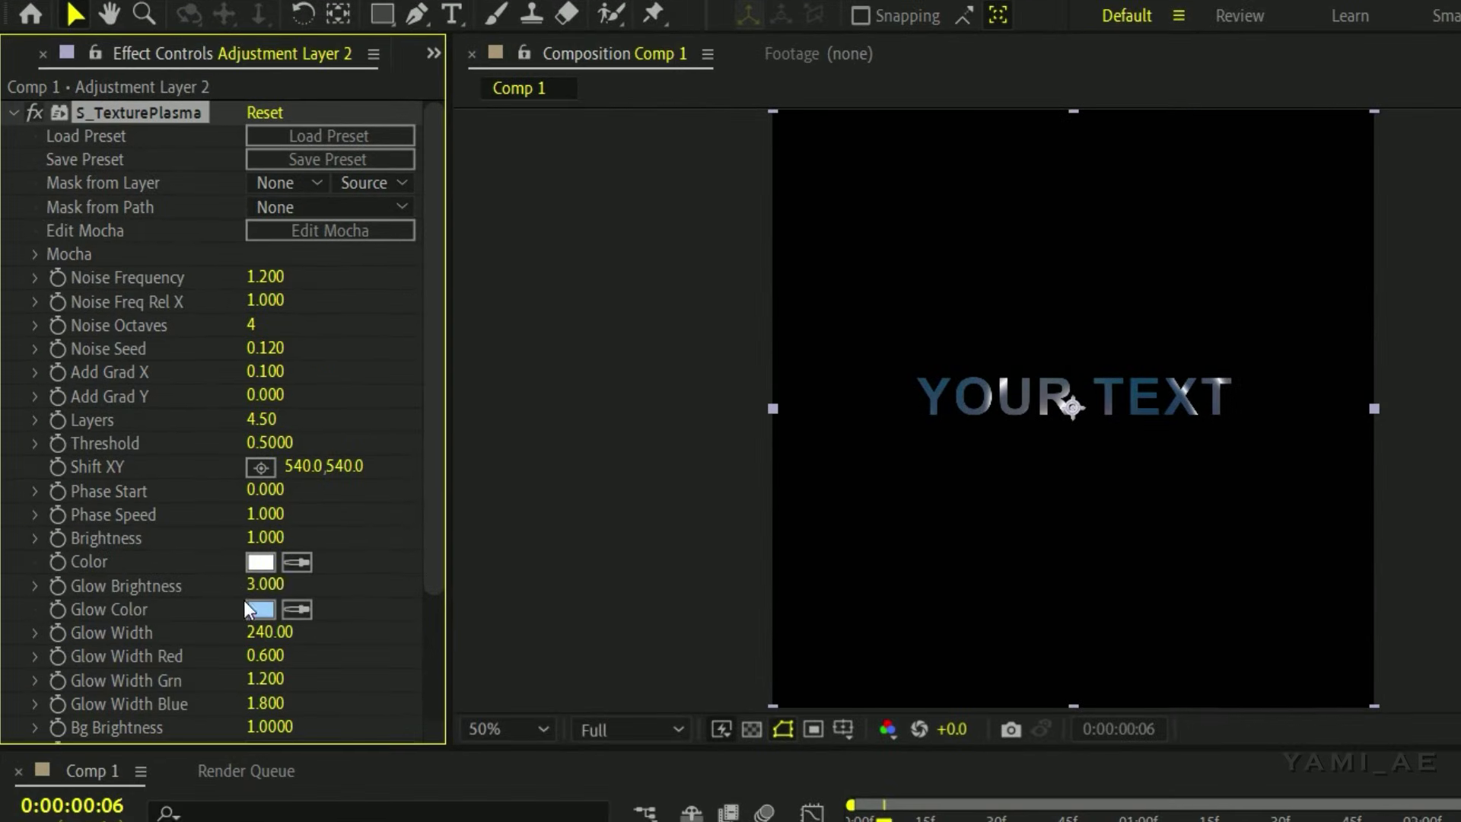
- Set the S_TexturePlasma Glow Color to black (000000) and preview the result
{"action": "left_click", "coordinate": [261, 609]}
{"action": "type", "text": "000000"}
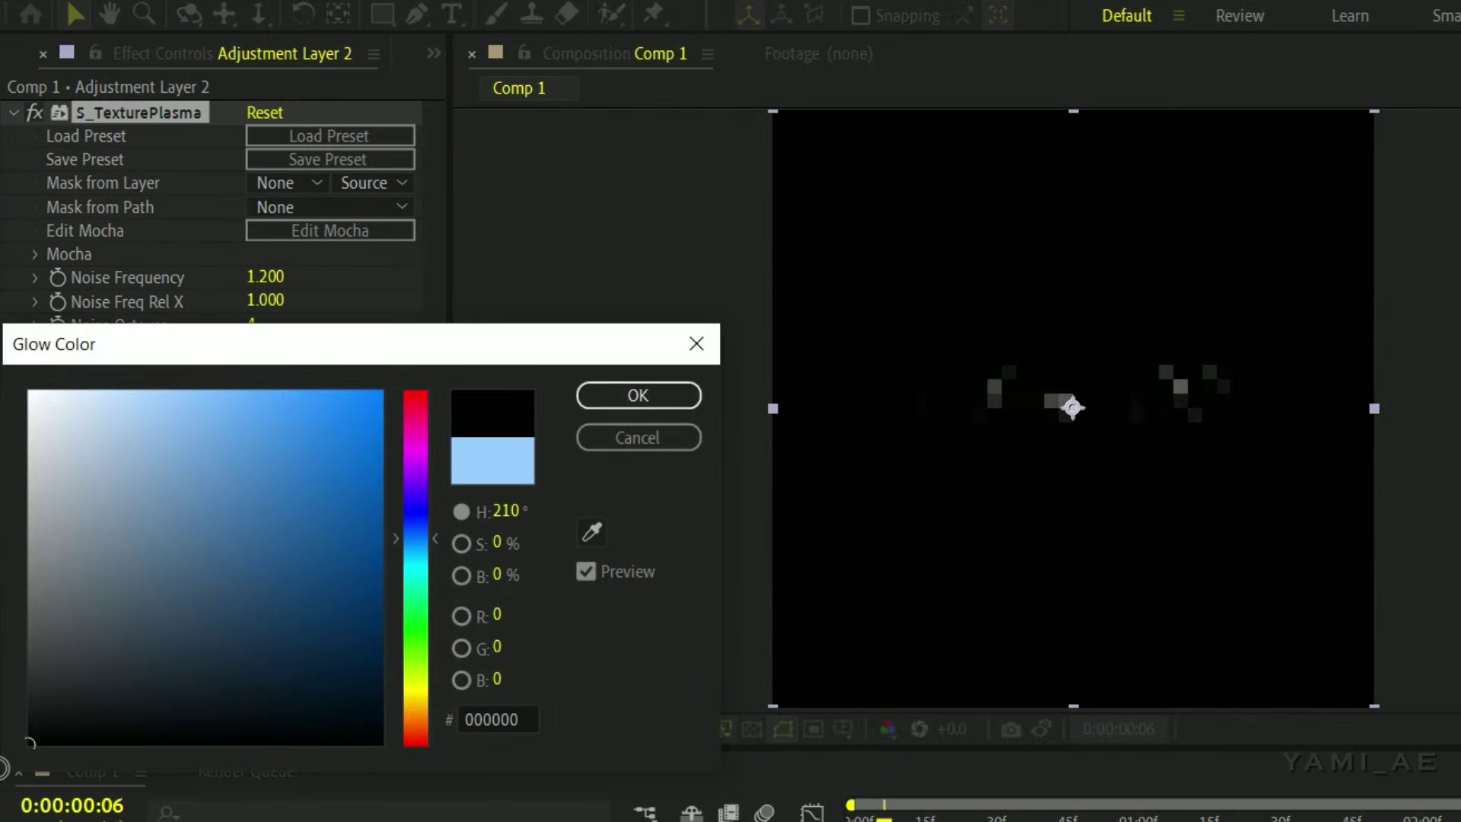
{"action": "left_click", "coordinate": [616, 396]}
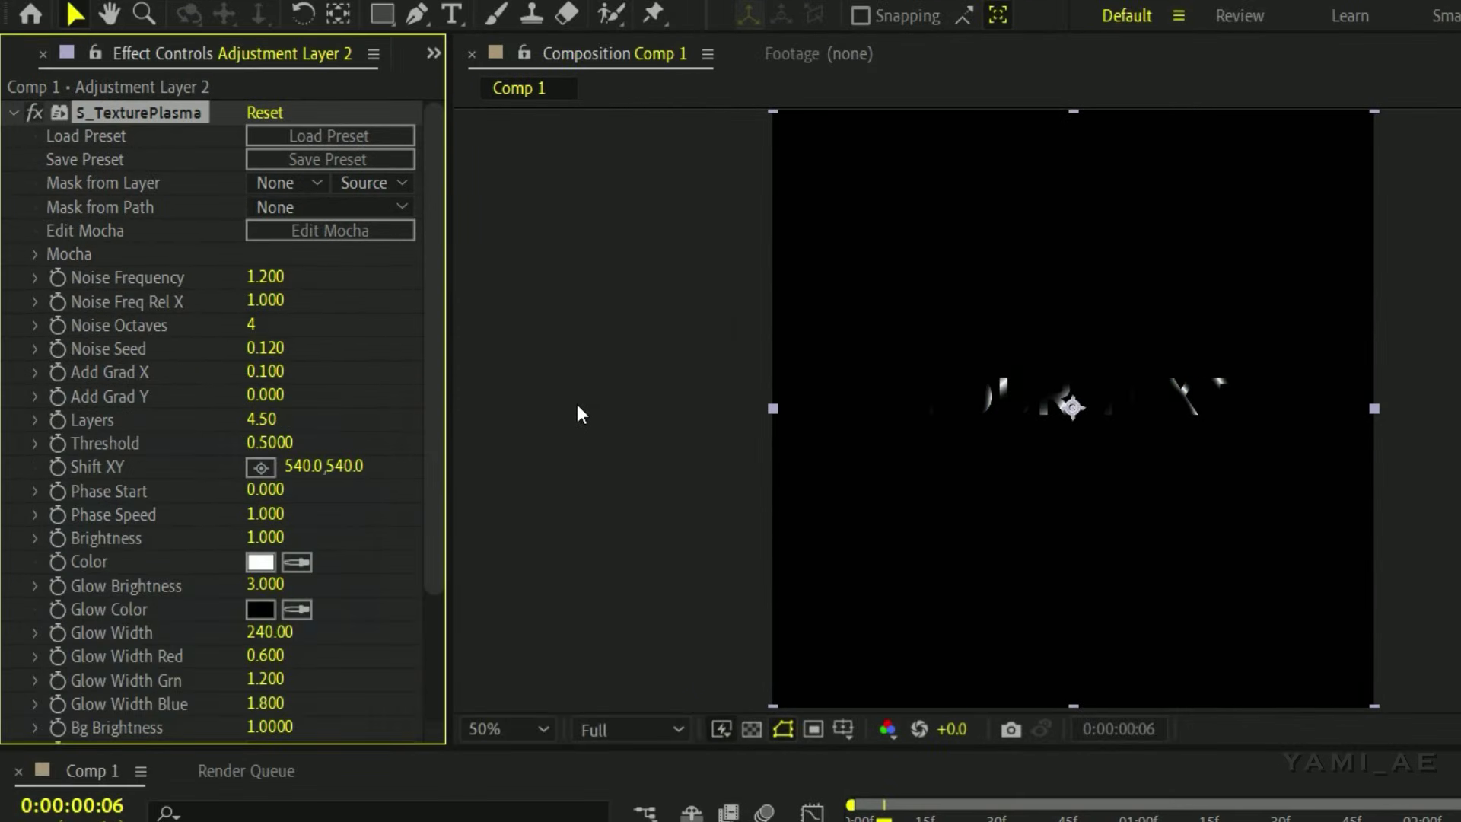
{"action": "left_click", "coordinate": [14, 113]}
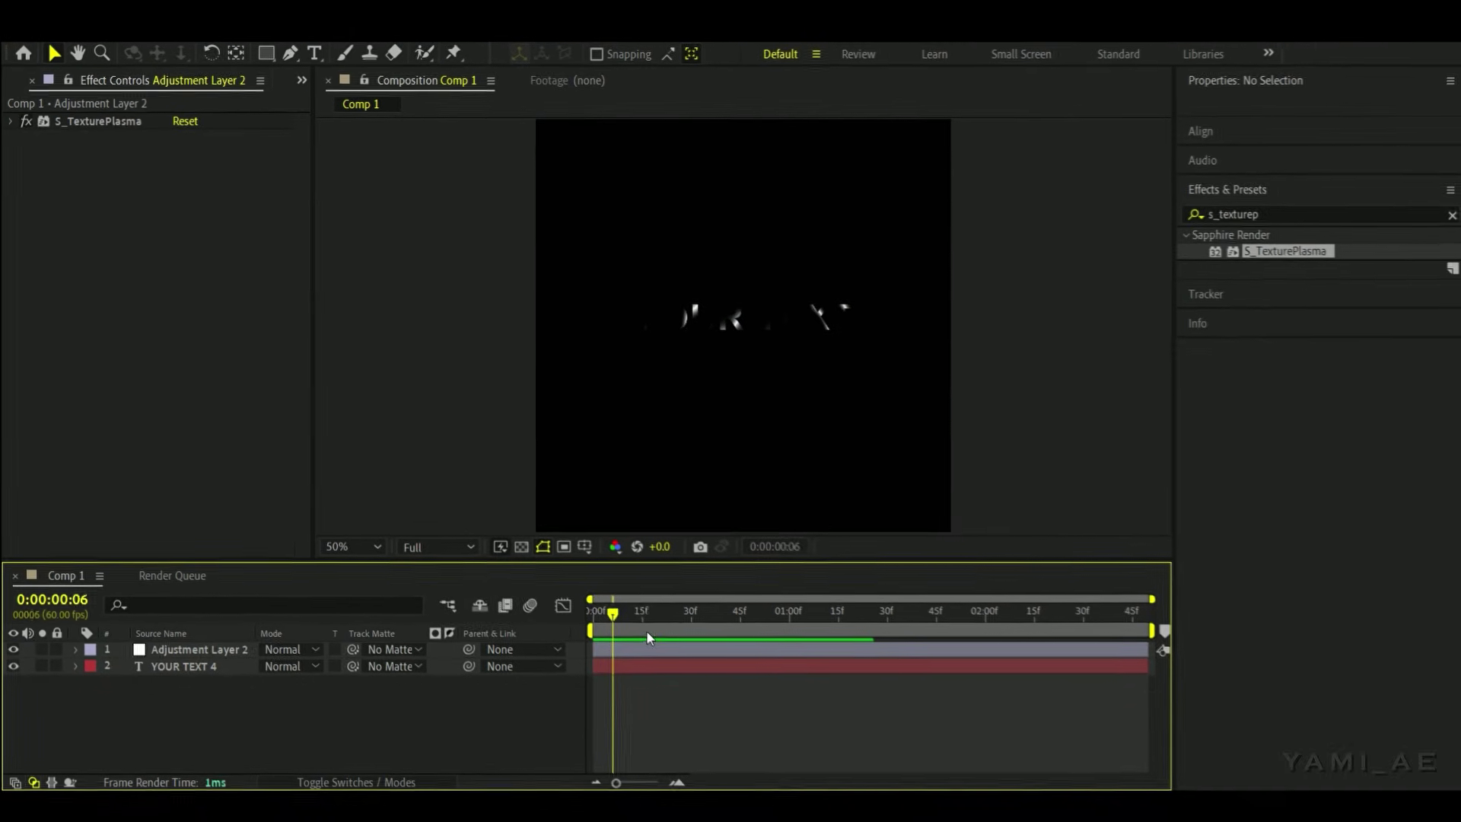
{"action": "key", "text": "space"}
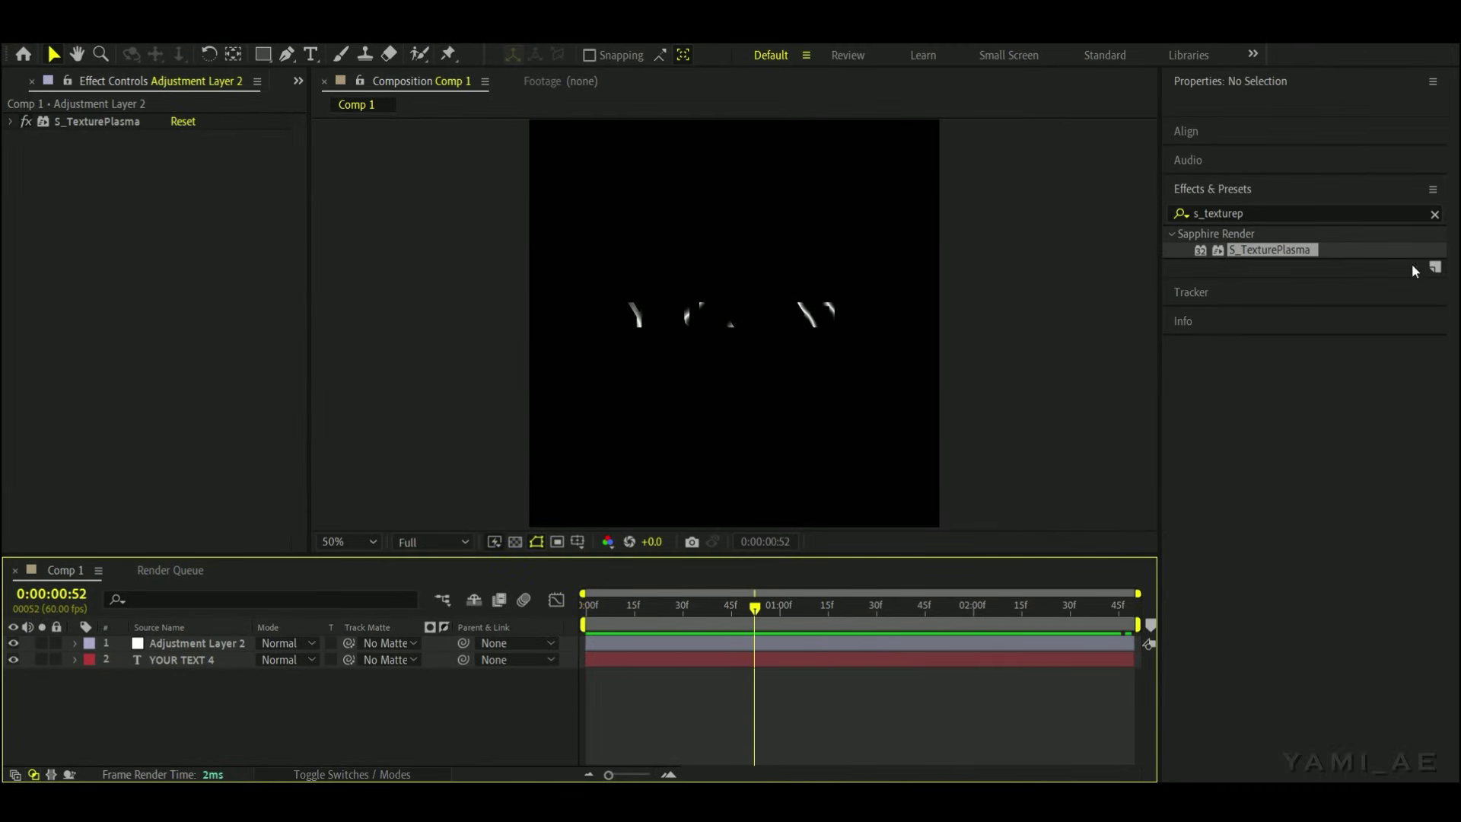
- Apply Deep Glow to Adjustment Layer 2 with Radius 200 and Exposure 0.20
{"action": "left_click", "coordinate": [1435, 213]}
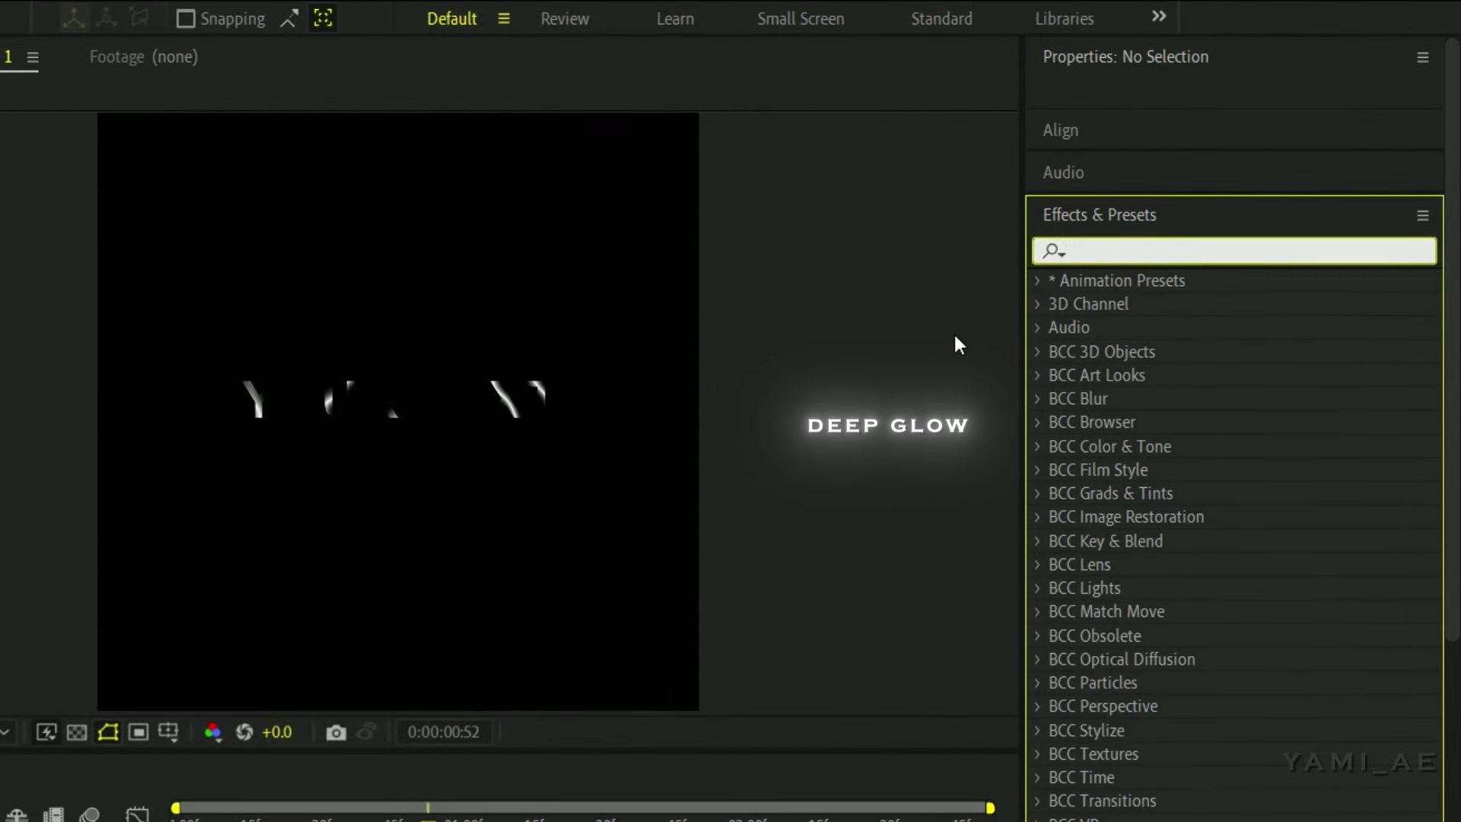
{"action": "type", "text": "dee"}
{"action": "left_click_drag", "start_coordinate": [1130, 375], "coordinate": [392, 820]}
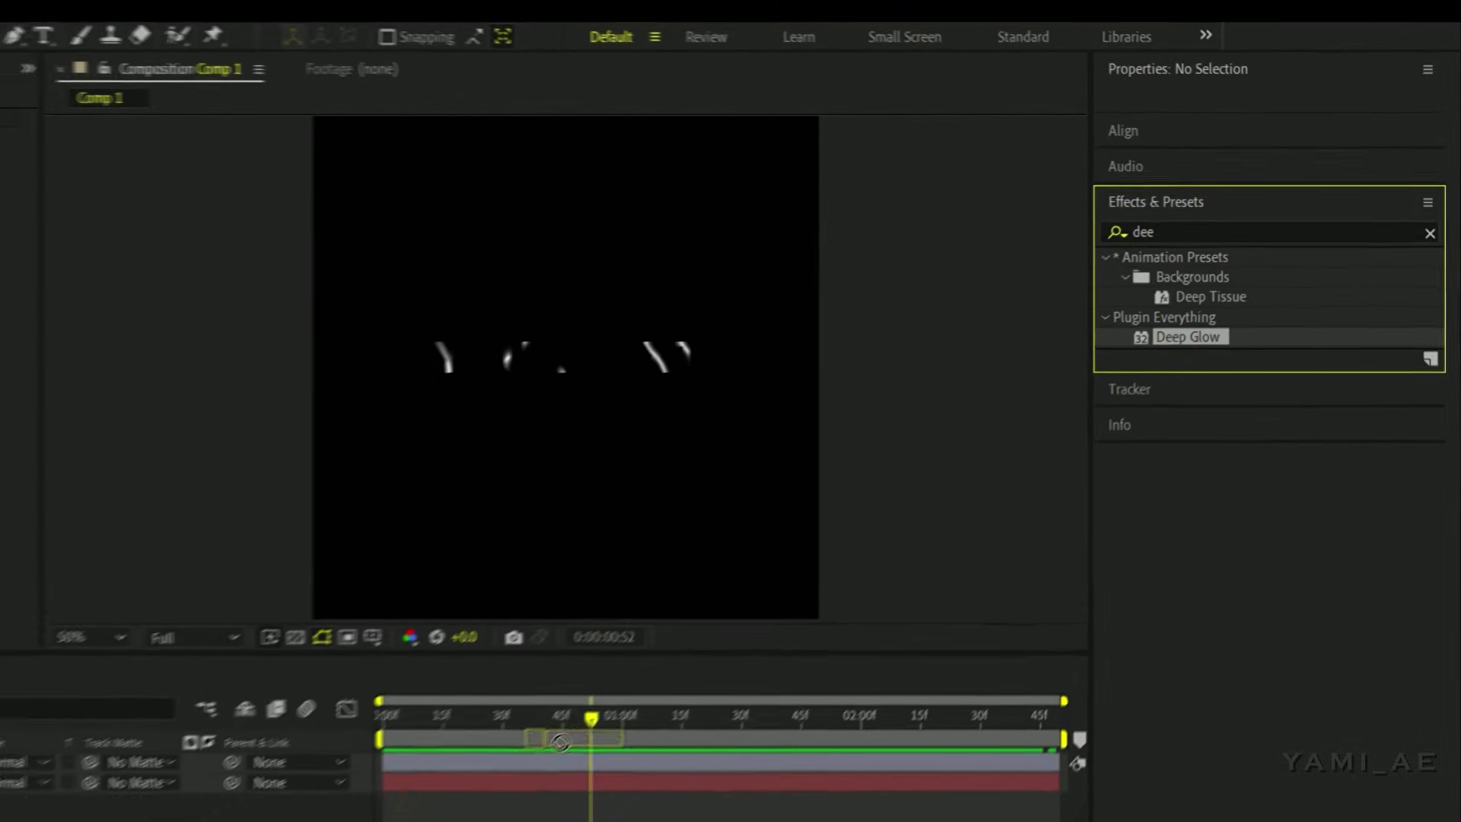
{"action": "left_click_drag", "start_coordinate": [561, 742], "coordinate": [542, 761]}
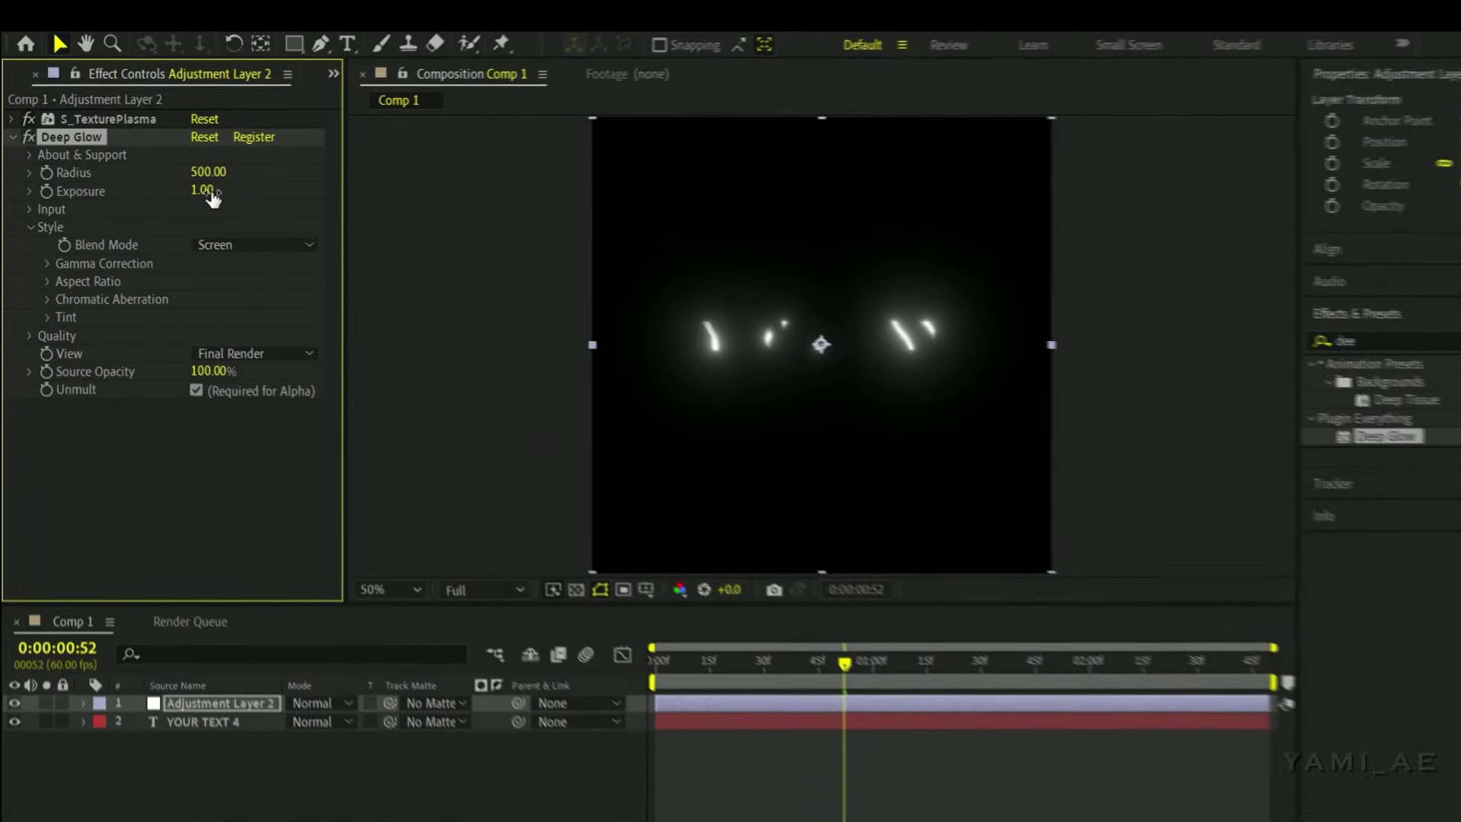
{"action": "left_click", "coordinate": [208, 171]}
{"action": "type", "text": "200"}
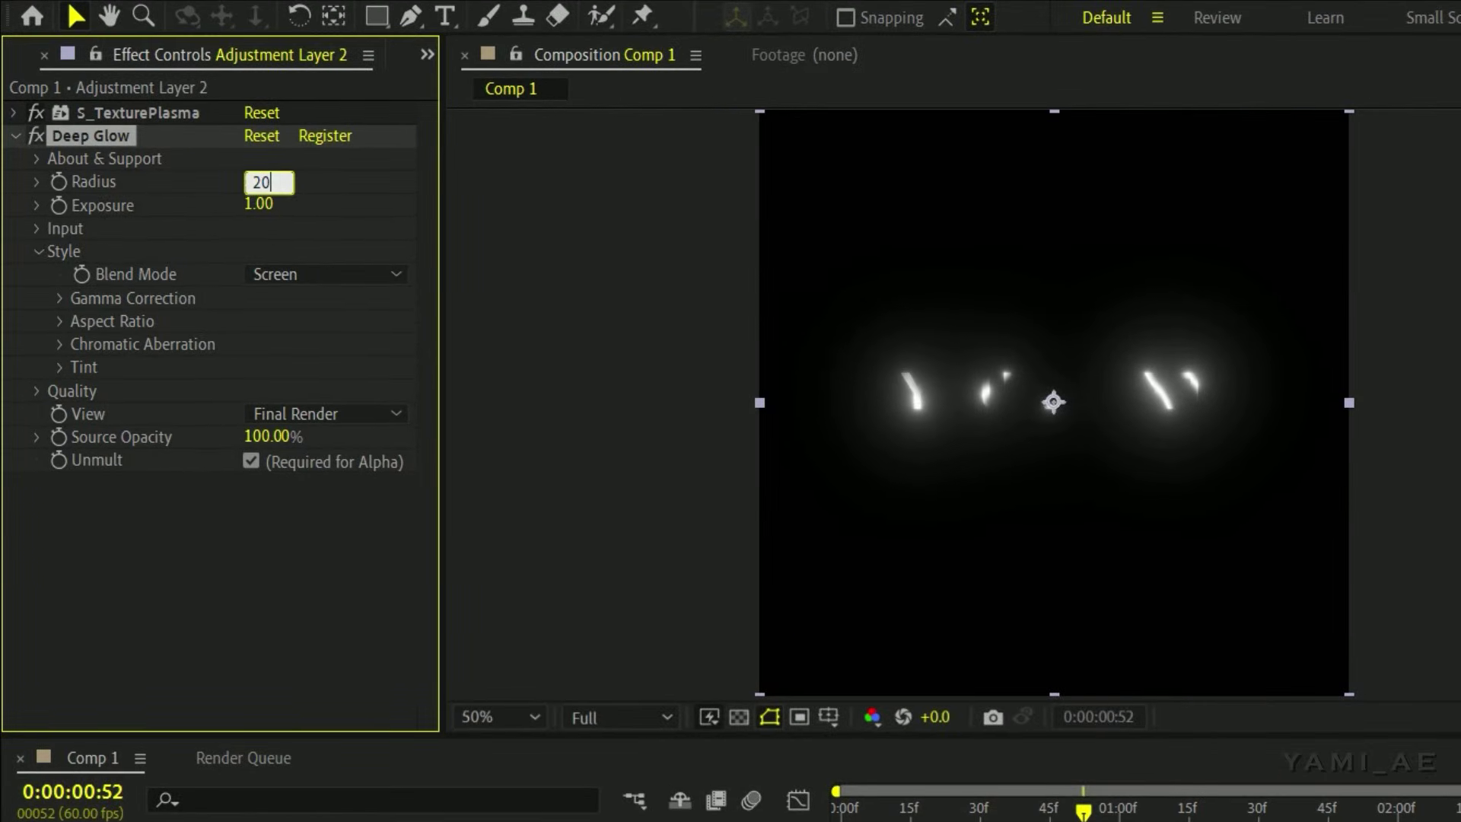
{"action": "key", "text": "Return"}
{"action": "left_click", "coordinate": [265, 217]}
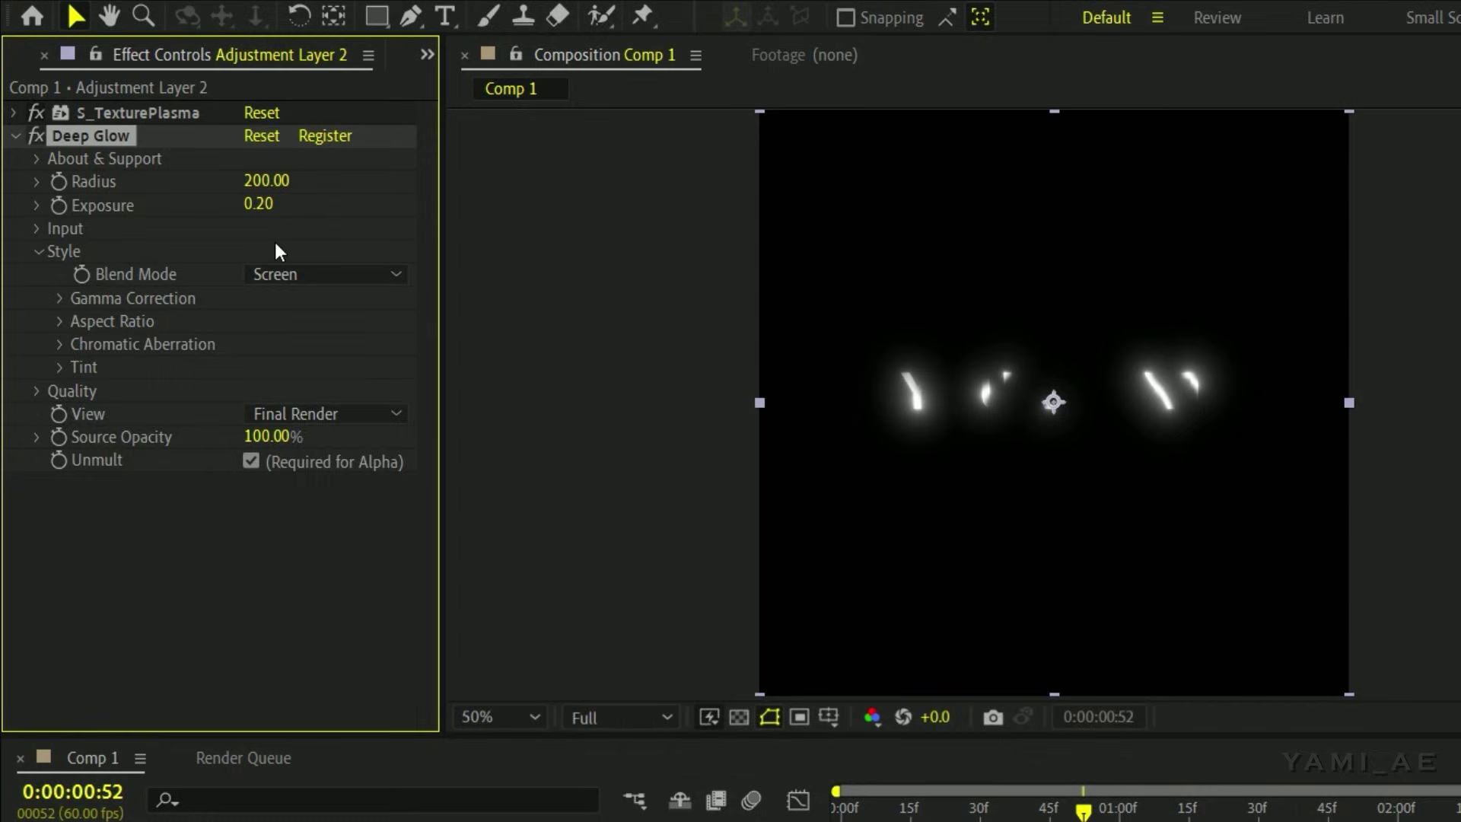
- Preview the glowing fragmented text from the start, then select the YOUR TEXT 4 layer
{"action": "left_click", "coordinate": [837, 807]}
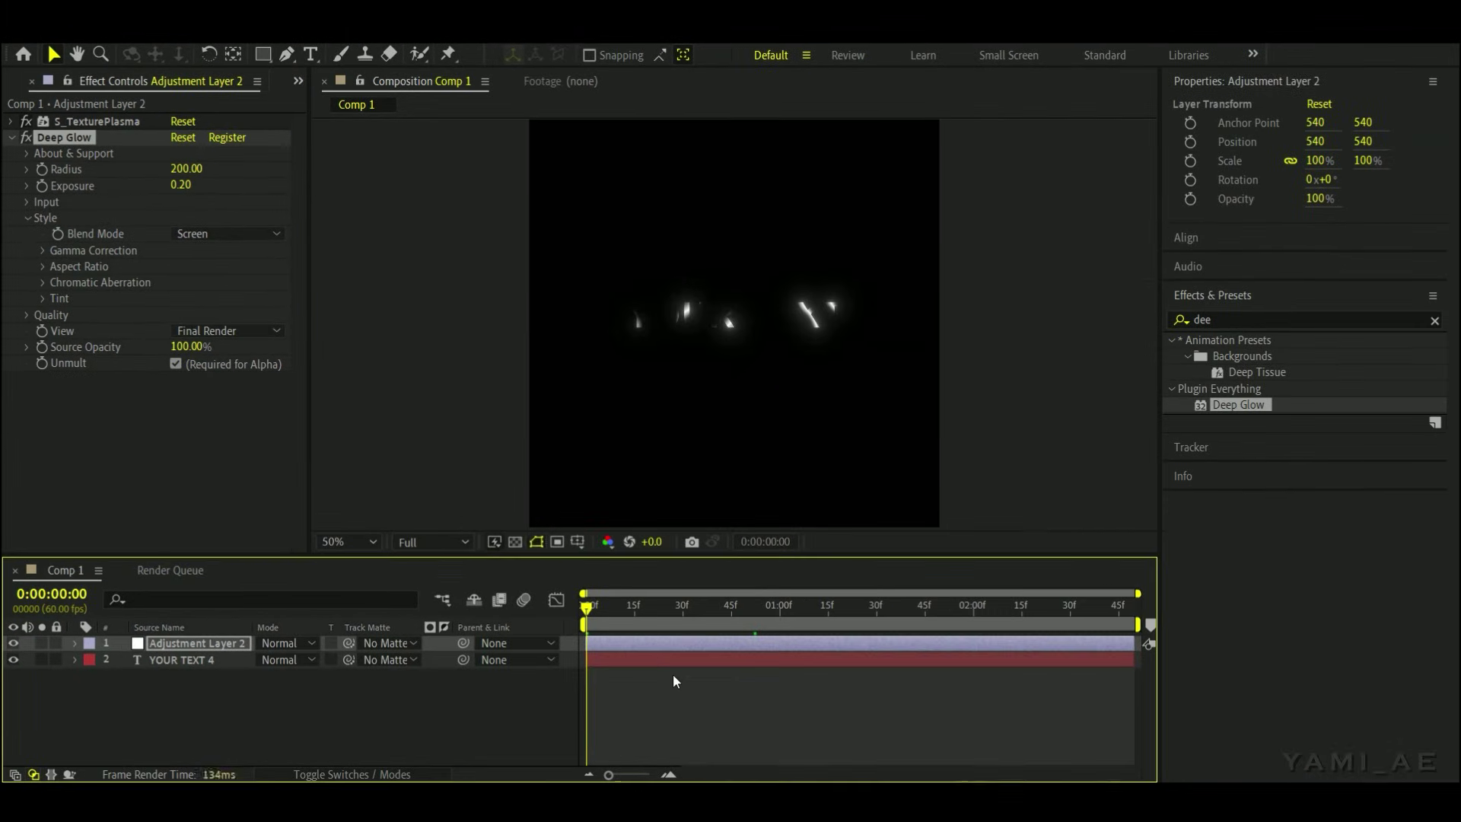
{"action": "key", "text": "space"}
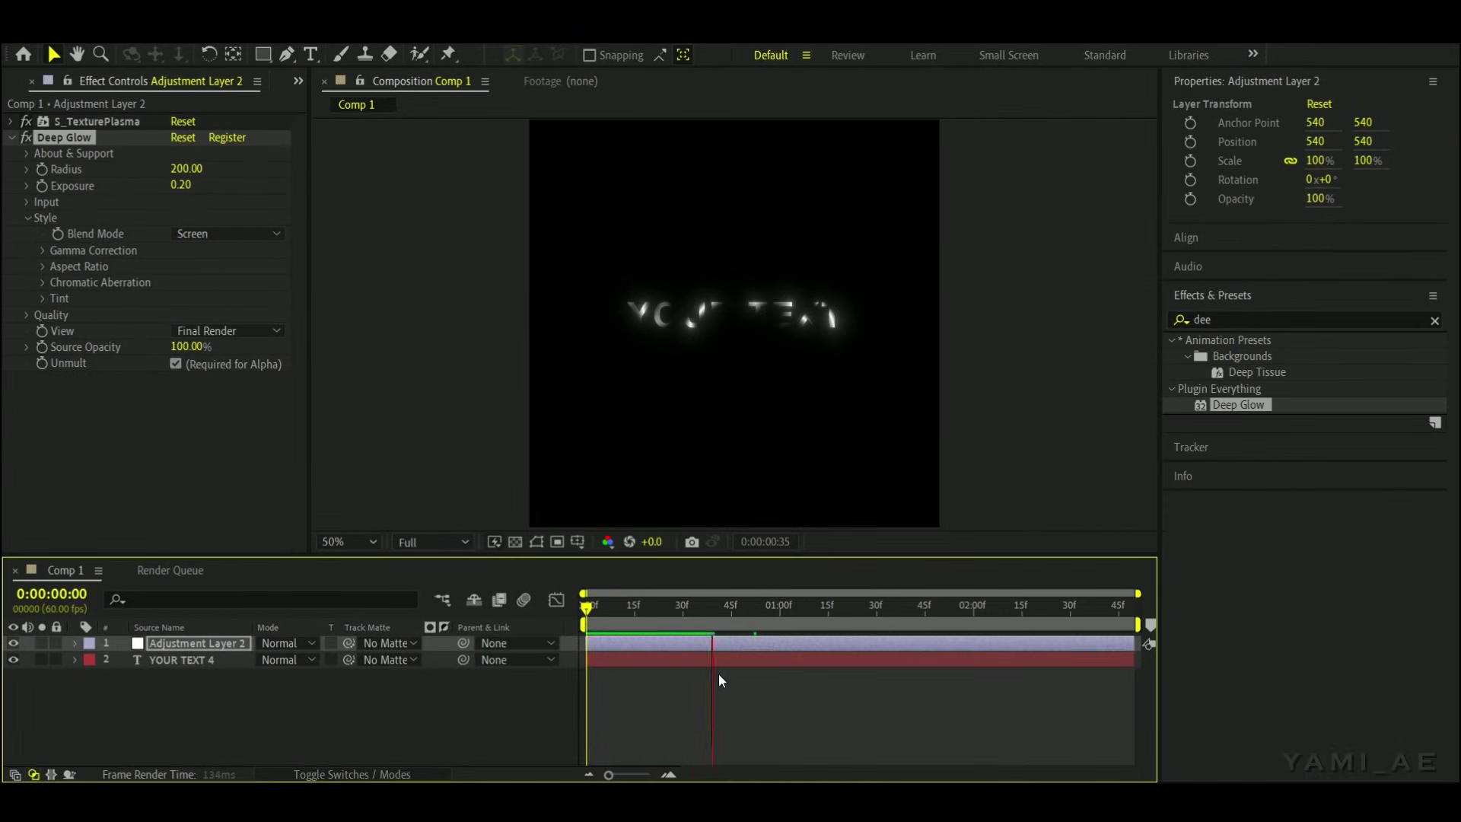
{"action": "left_click", "coordinate": [585, 630]}
{"action": "key", "text": "space"}
{"action": "left_click", "coordinate": [796, 682]}
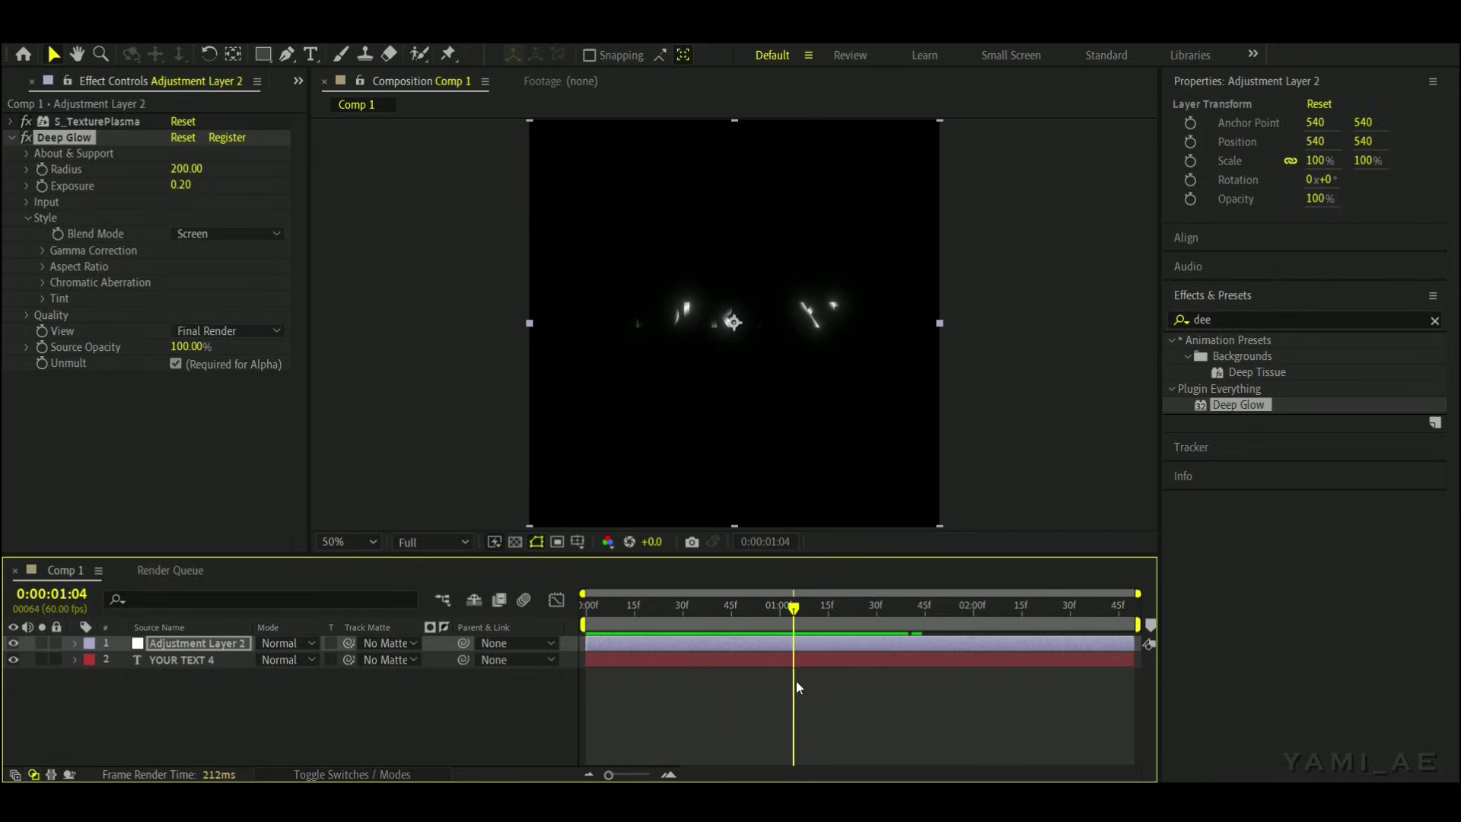
{"action": "left_click", "coordinate": [796, 662]}
{"action": "key", "text": "ctrl+t"}
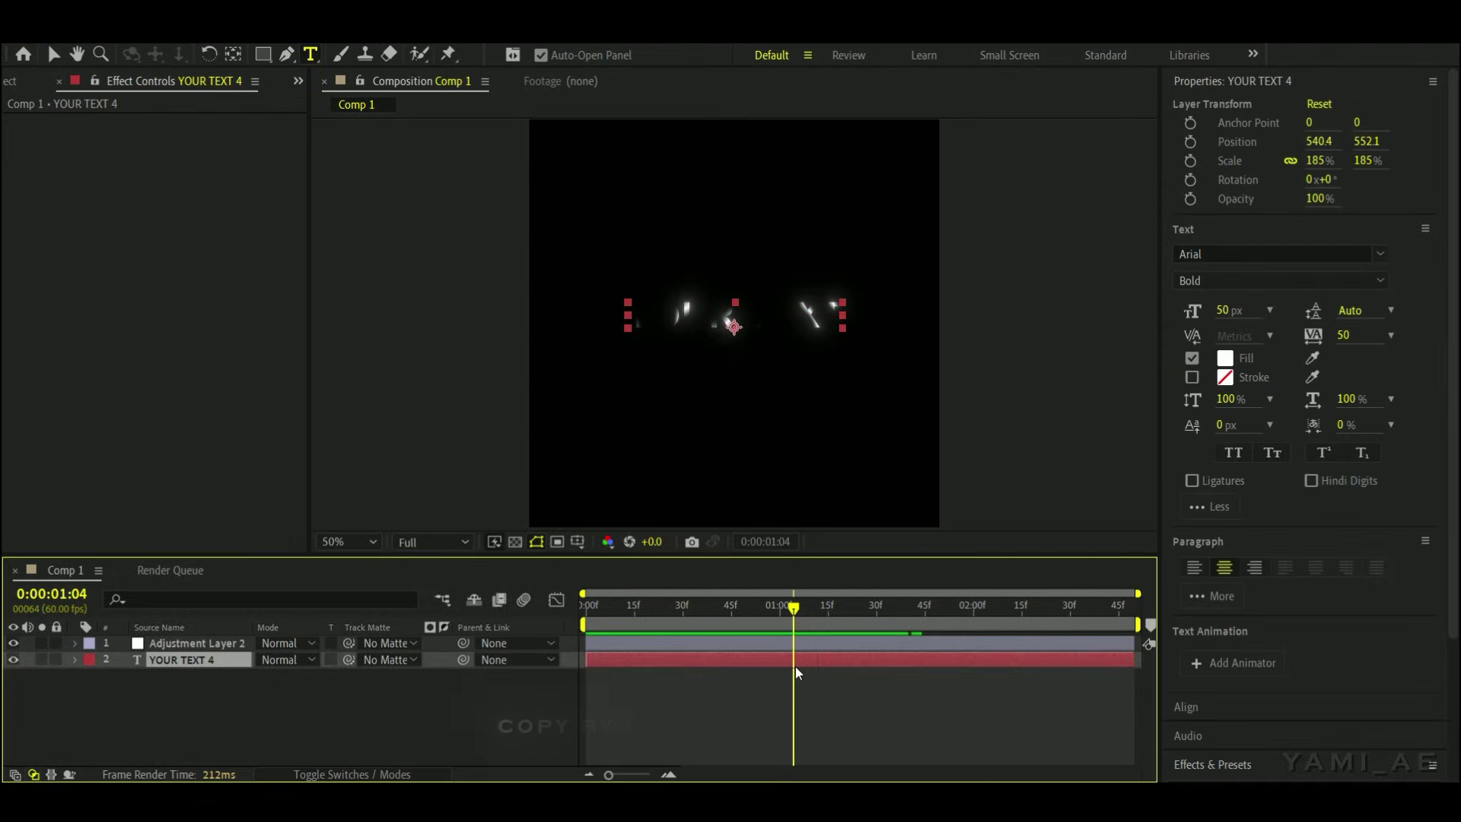
- Duplicate YOUR TEXT 4 as YOUR TEXT 5 on top, with stroke on and fill off
{"action": "key", "text": "ctrl+d"}
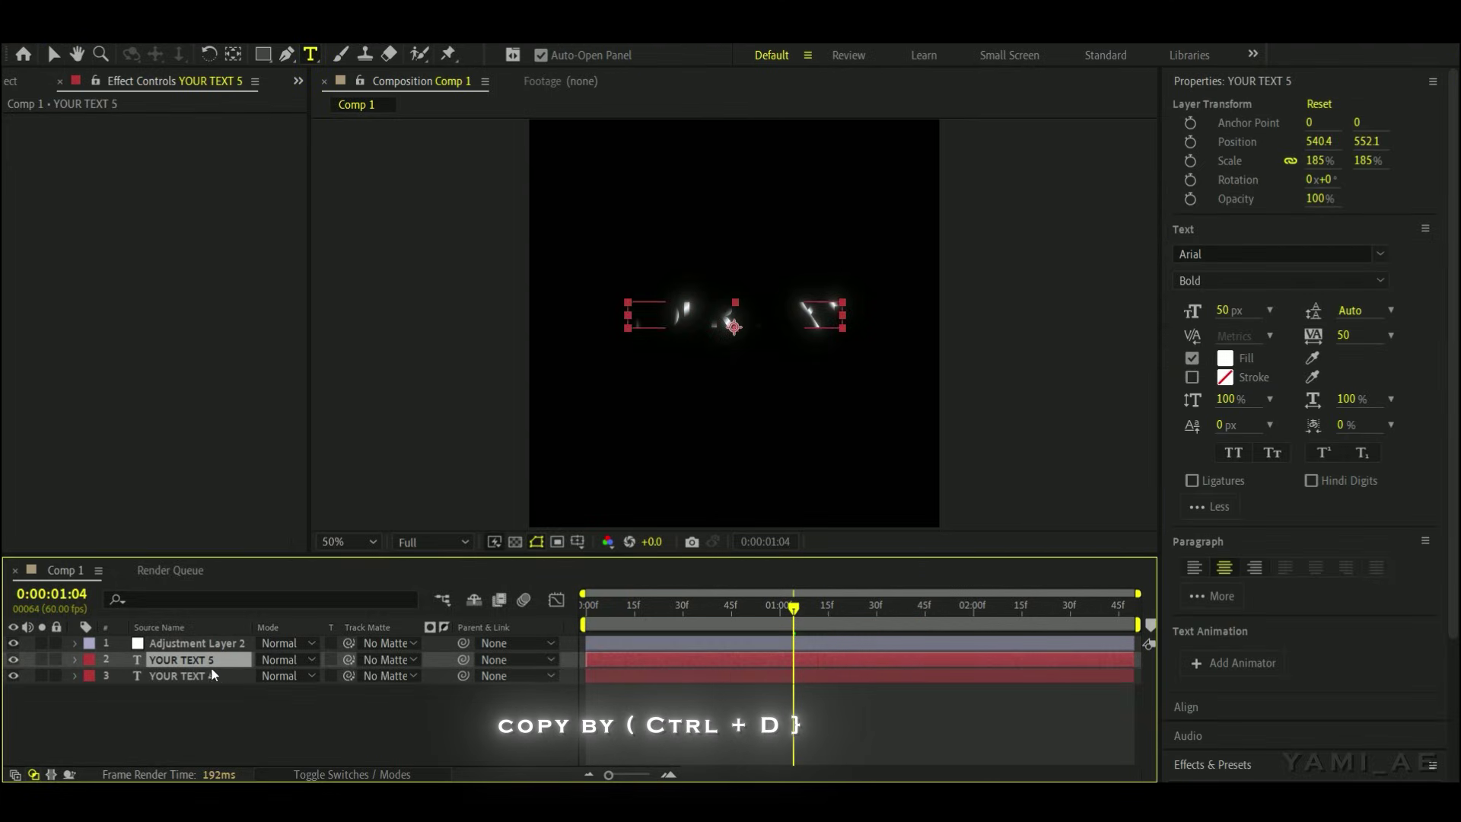
{"action": "left_click_drag", "start_coordinate": [213, 664], "coordinate": [225, 636]}
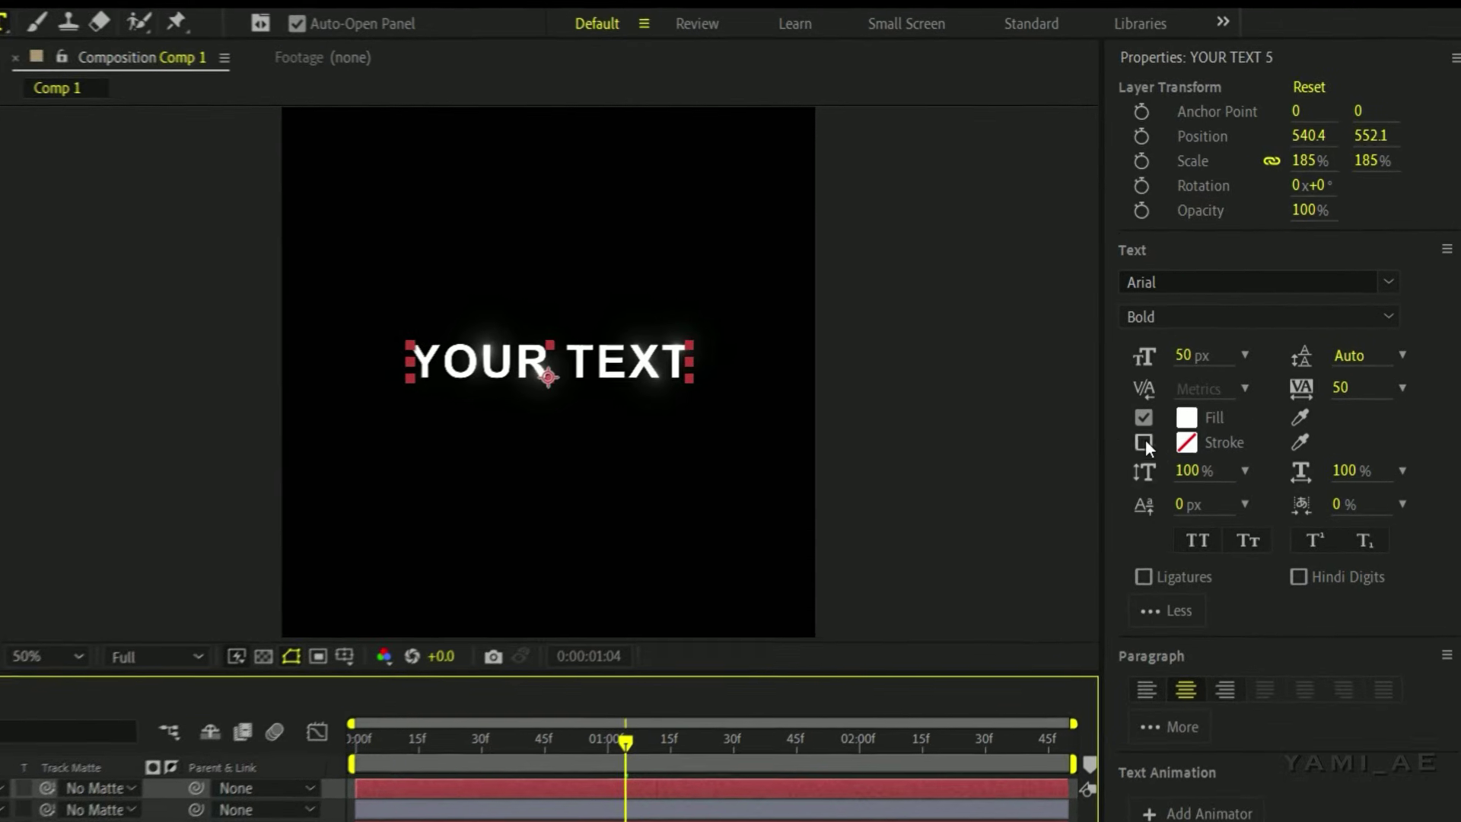
{"action": "left_click", "coordinate": [1129, 461]}
{"action": "left_click", "coordinate": [1129, 435]}
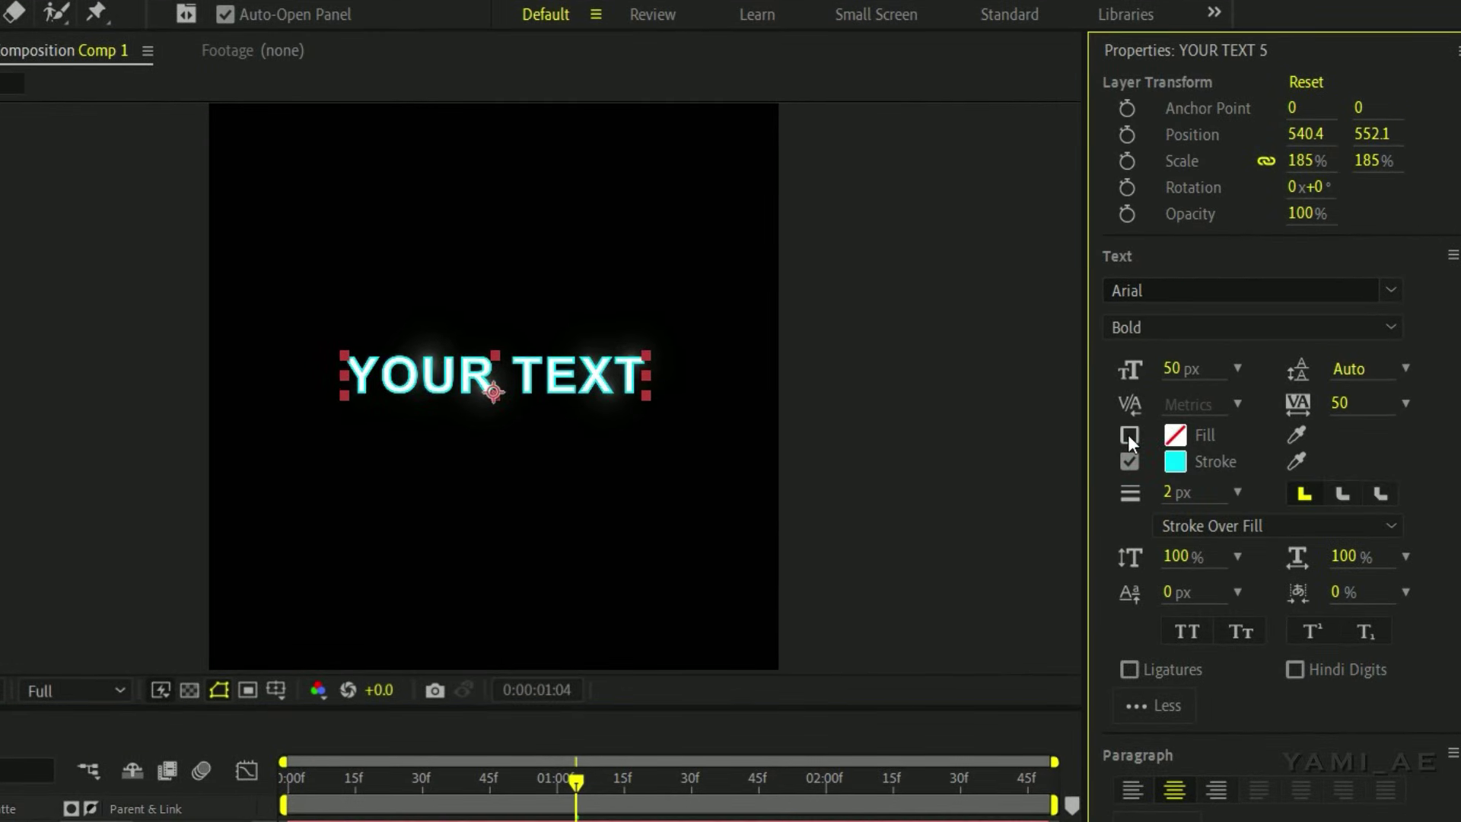
- Make YOUR TEXT 5's outline stroke white with a 1 px width
{"action": "left_click", "coordinate": [1178, 457]}
{"action": "left_click", "coordinate": [23, 312]}
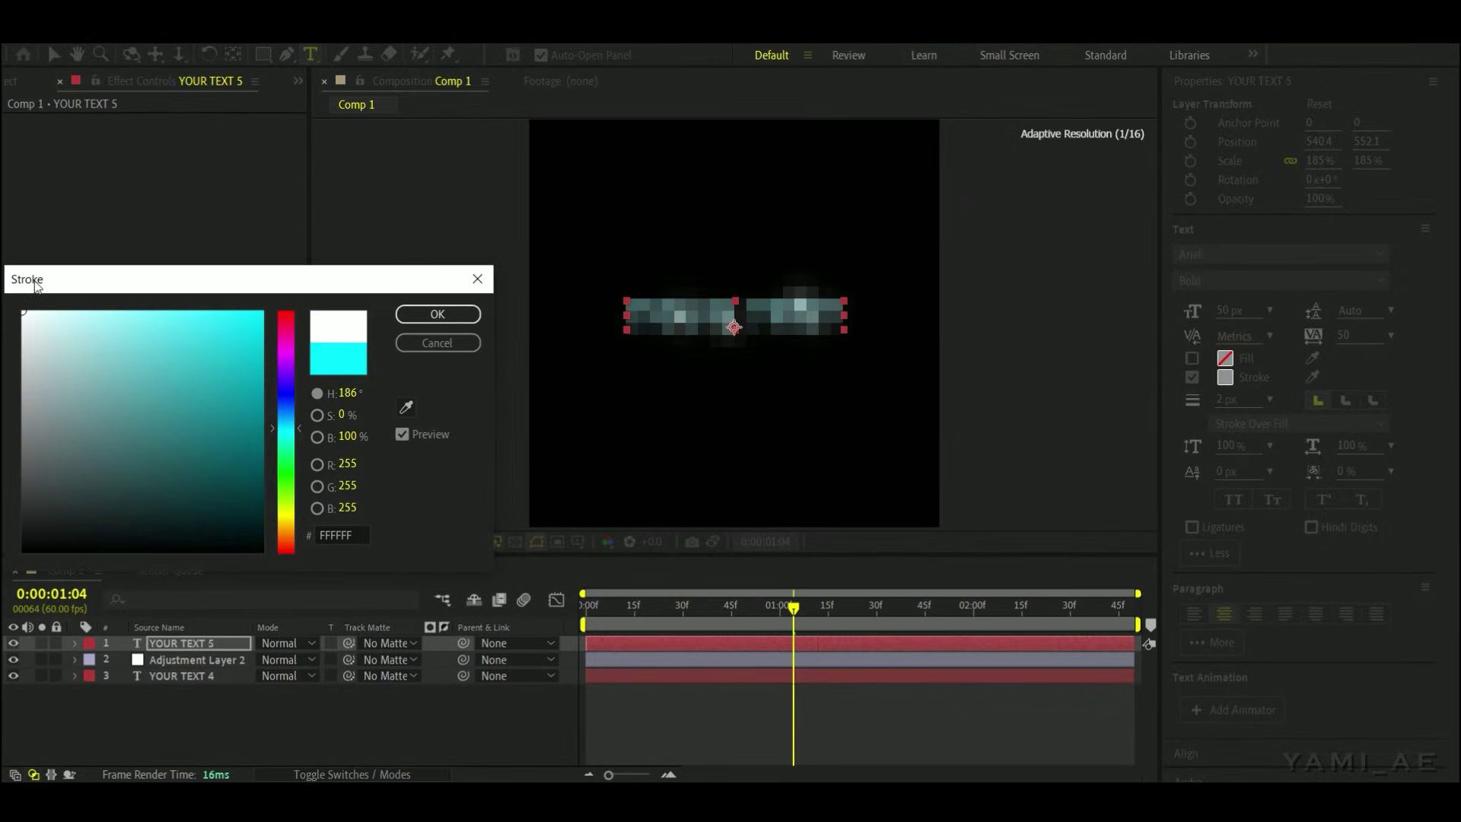
{"action": "left_click", "coordinate": [437, 315]}
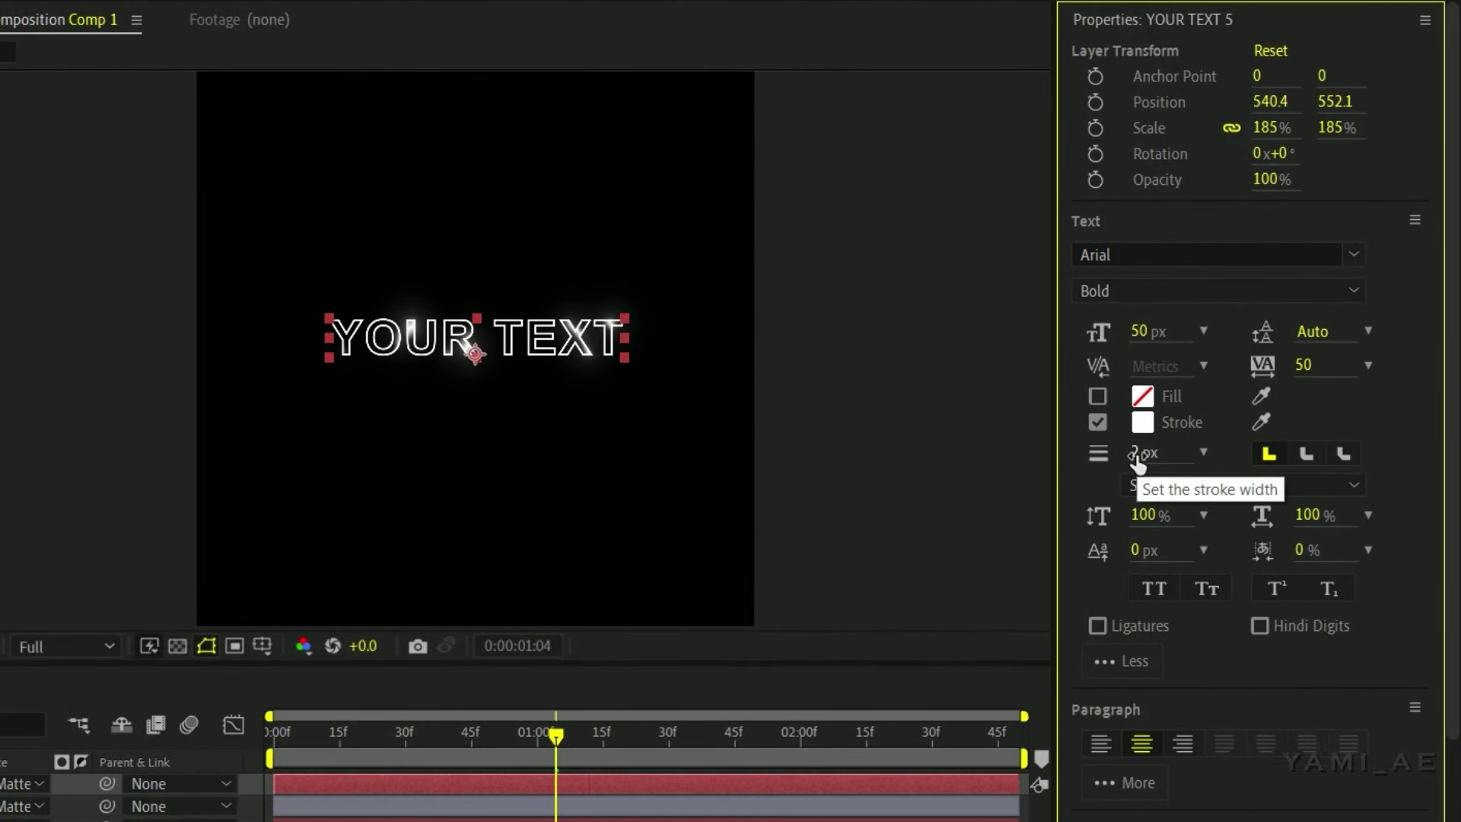
{"action": "left_click", "coordinate": [1138, 454]}
{"action": "key", "text": "Return"}
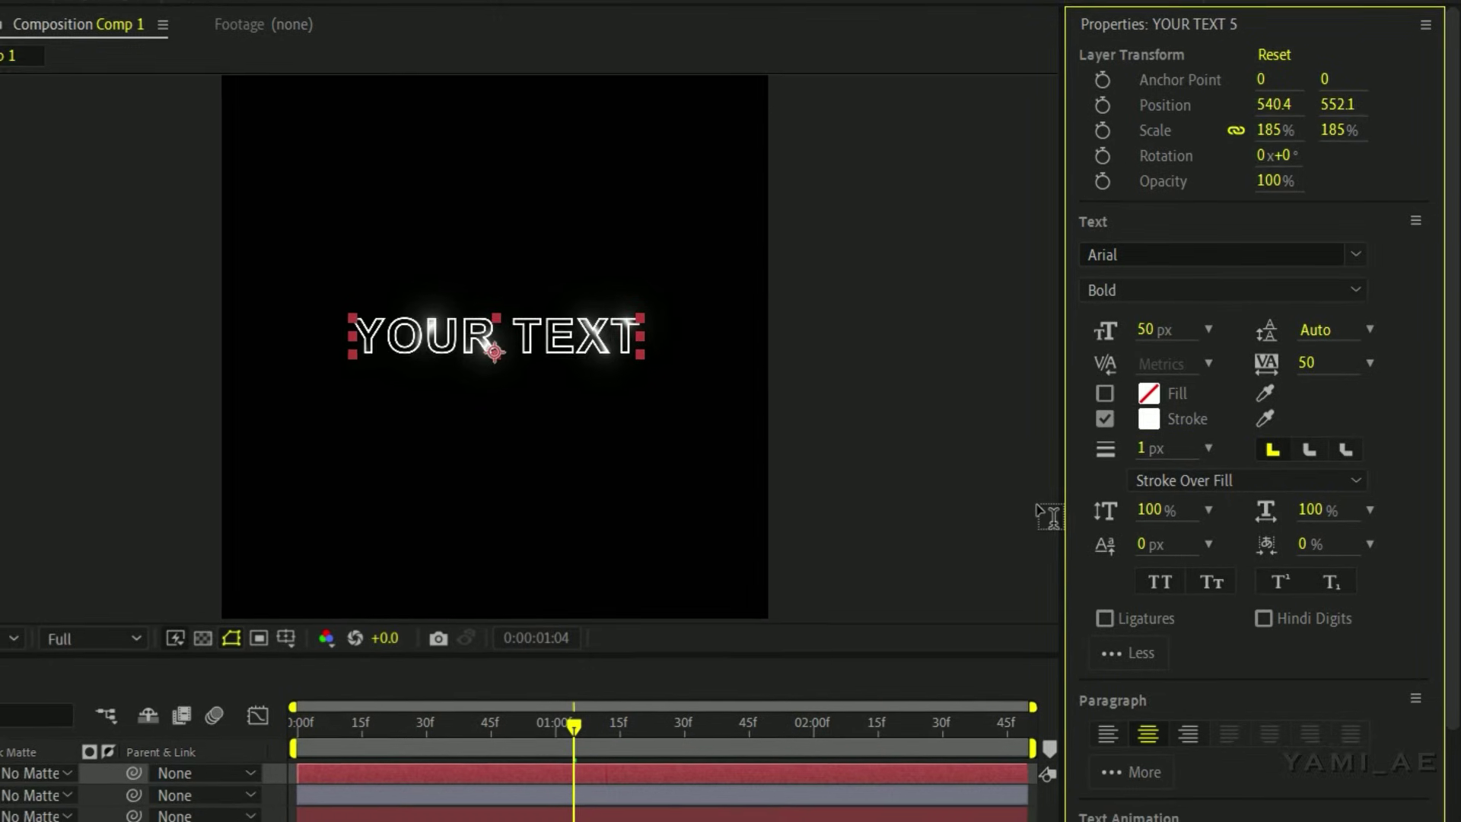
- Preview the outlined glowing title from the start
{"action": "left_click", "coordinate": [663, 734]}
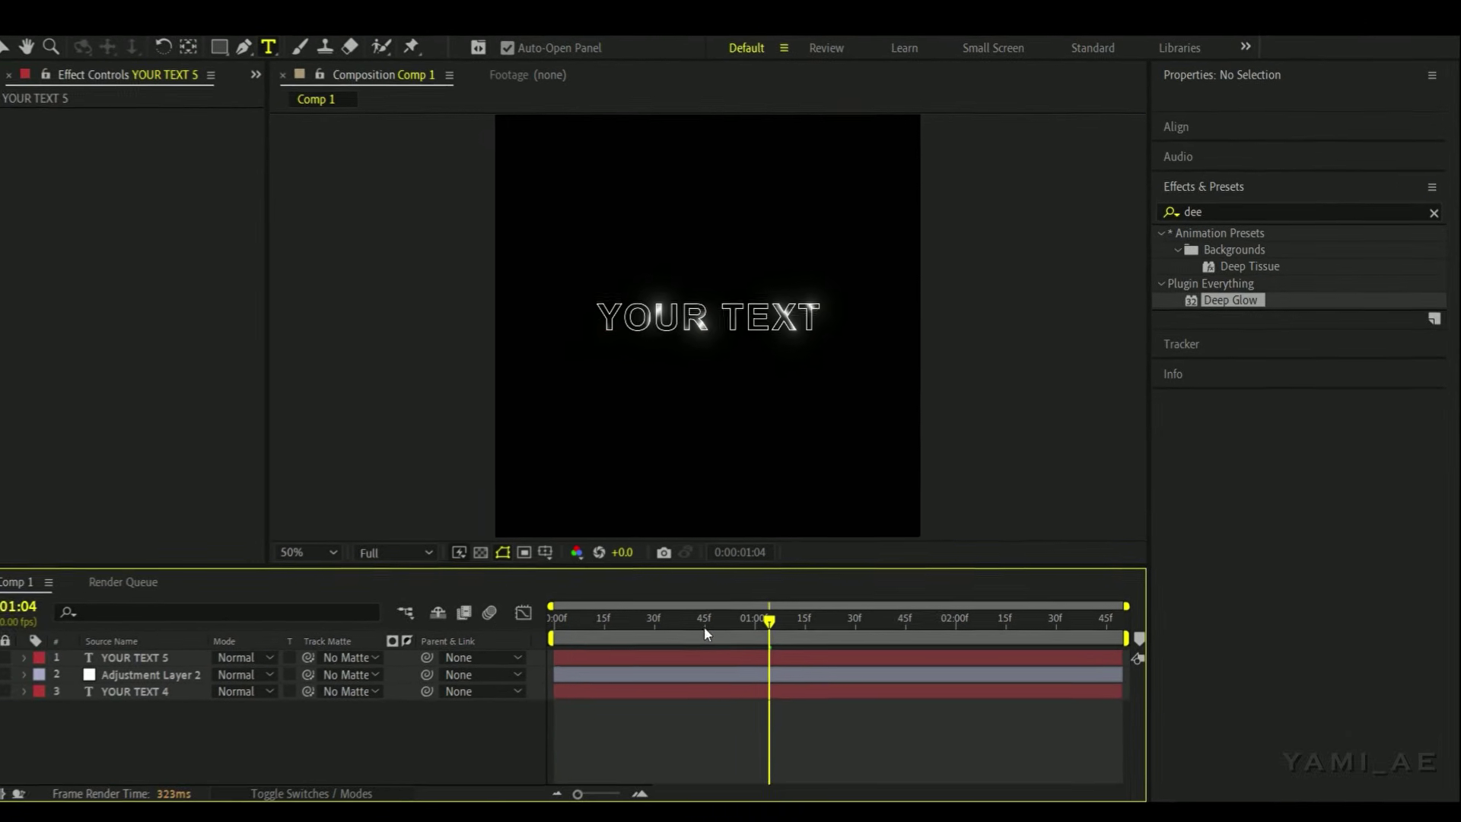
{"action": "left_click", "coordinate": [561, 637]}
{"action": "key", "text": "space"}
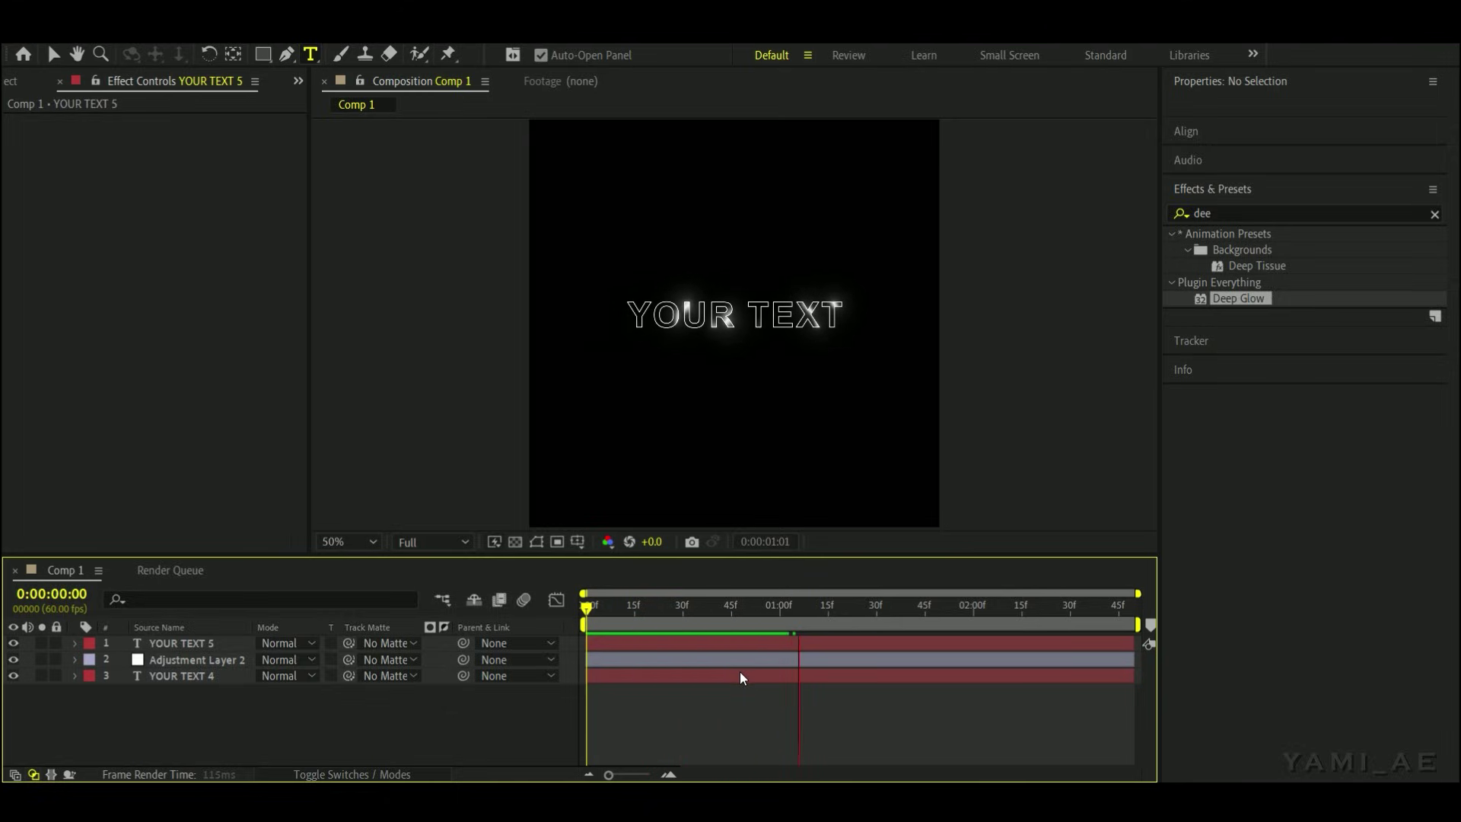
- Stop the preview and replay the outlined title from the beginning
{"action": "key", "text": "space"}
{"action": "key", "text": "Home"}
{"action": "key", "text": "space"}
{"action": "key", "text": "space"}
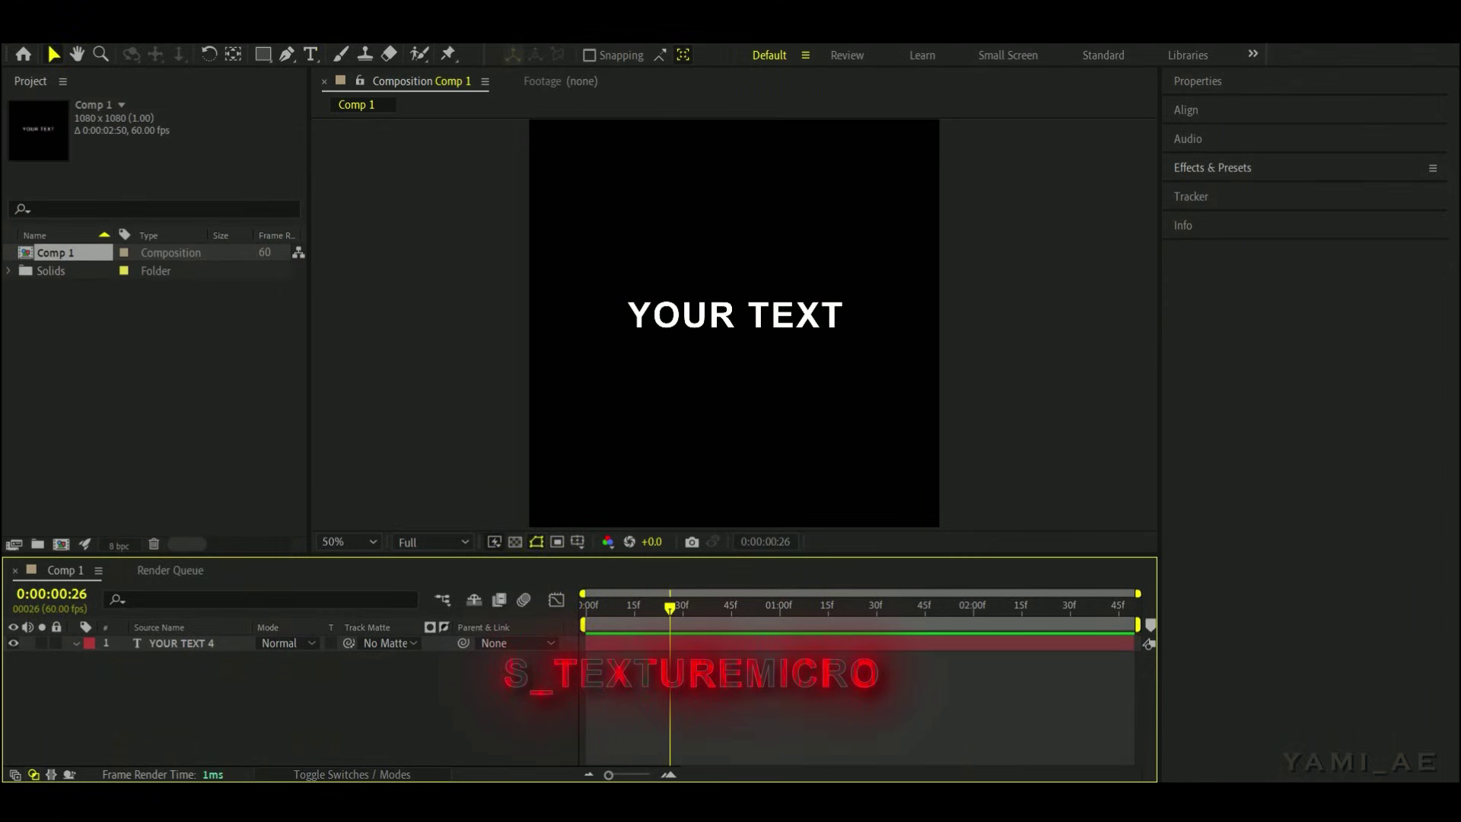
- Search 's_texturemi' and apply Sapphire S_TextureMicro directly to YOUR TEXT 4
{"action": "left_click", "coordinate": [1245, 170]}
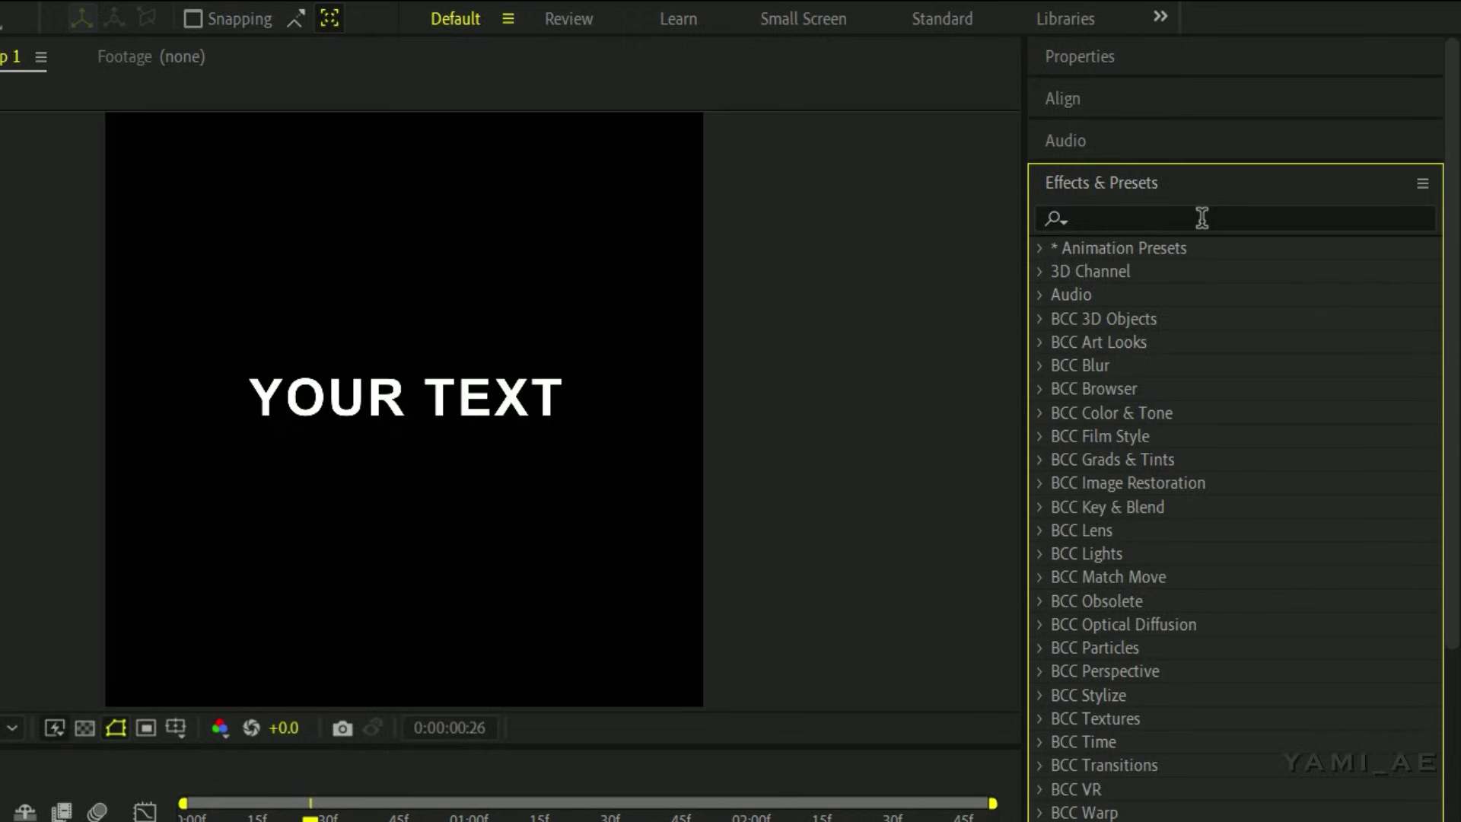
{"action": "left_click", "coordinate": [1202, 219]}
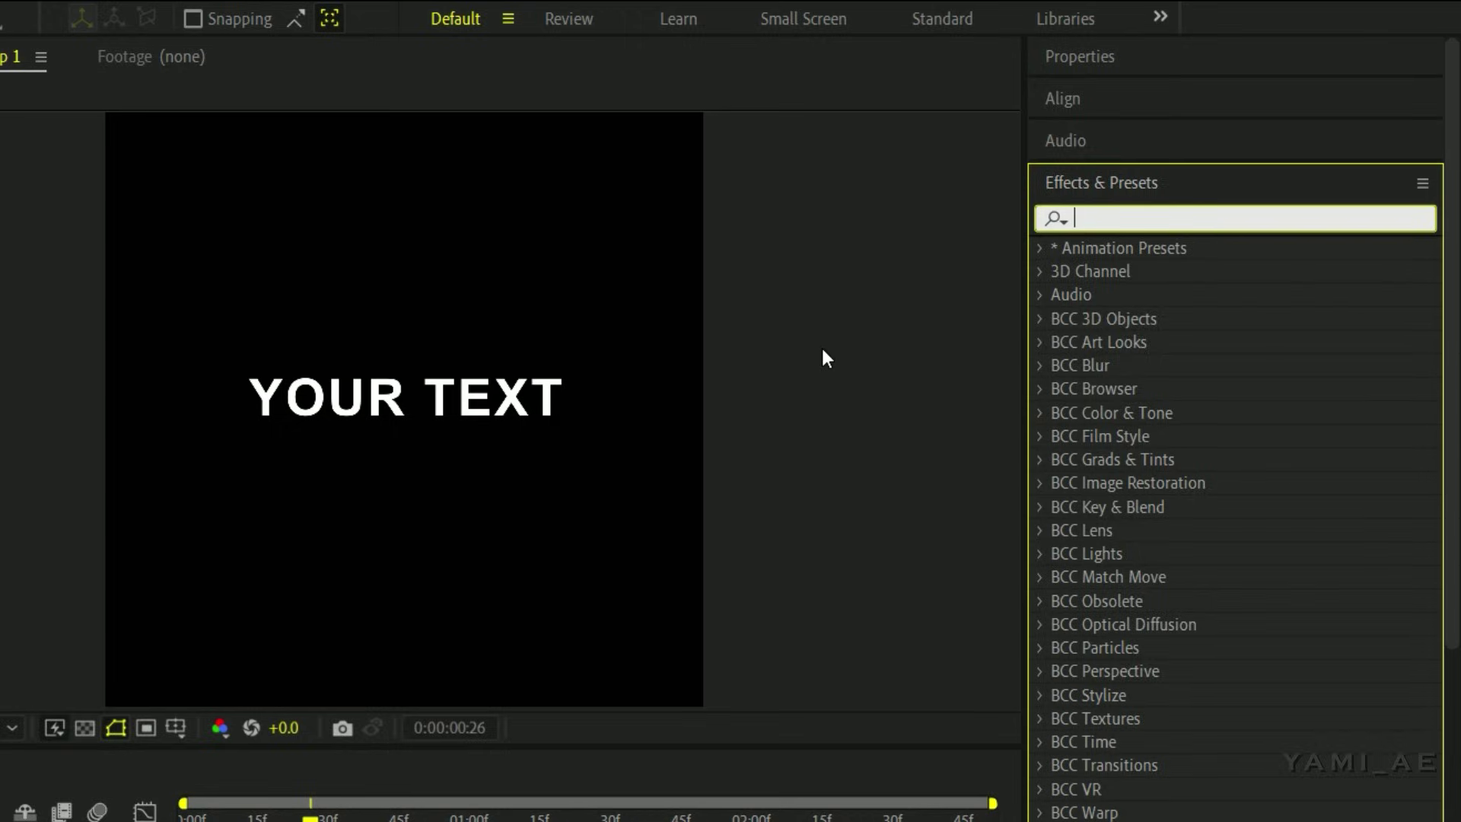
{"action": "type", "text": "s_"}
{"action": "type", "text": "mi"}
{"action": "key", "text": "BackSpace"}
{"action": "key", "text": "BackSpace"}
{"action": "type", "text": "te"}
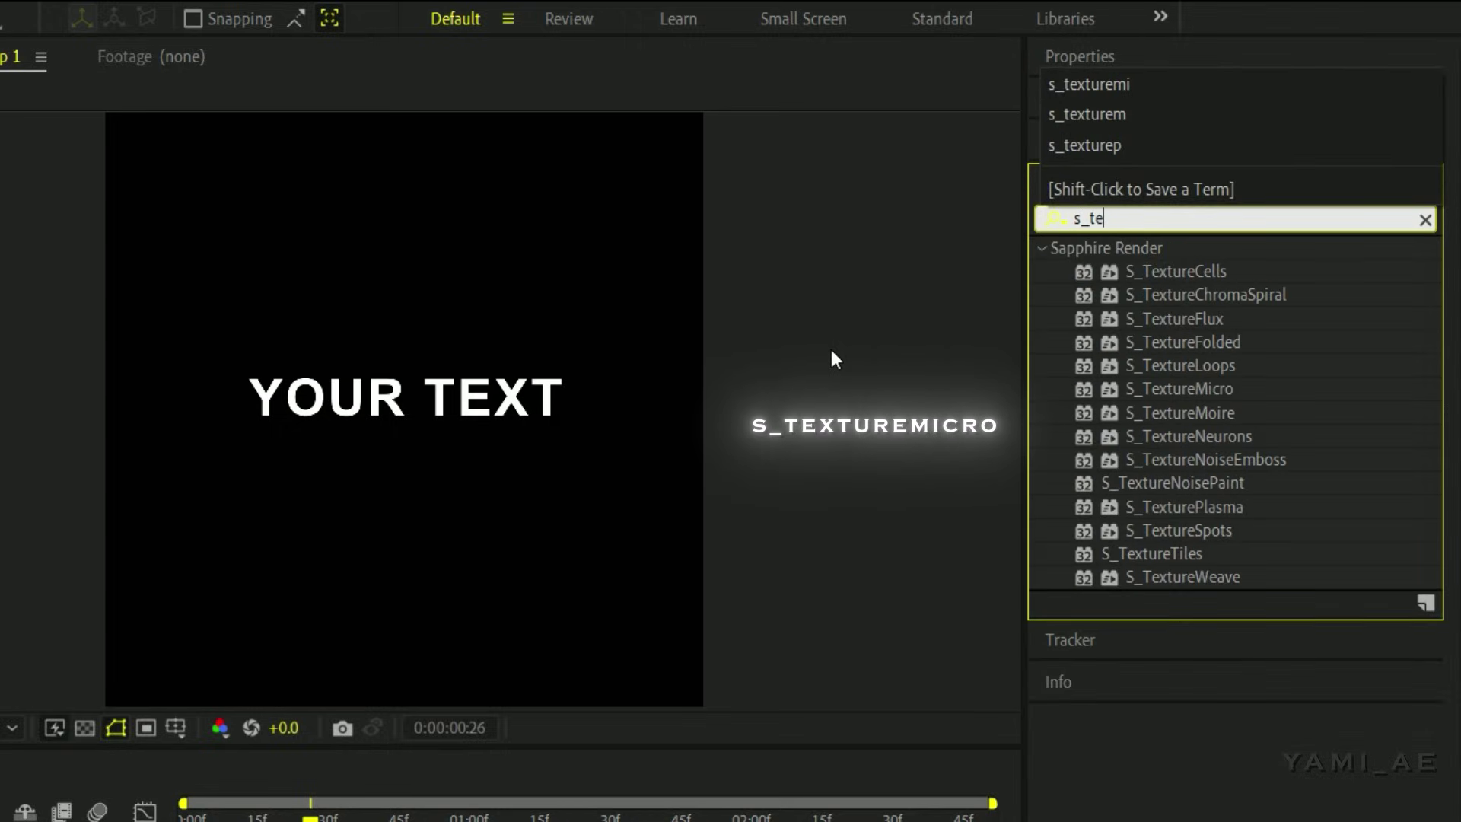
{"action": "type", "text": "xturemi"}
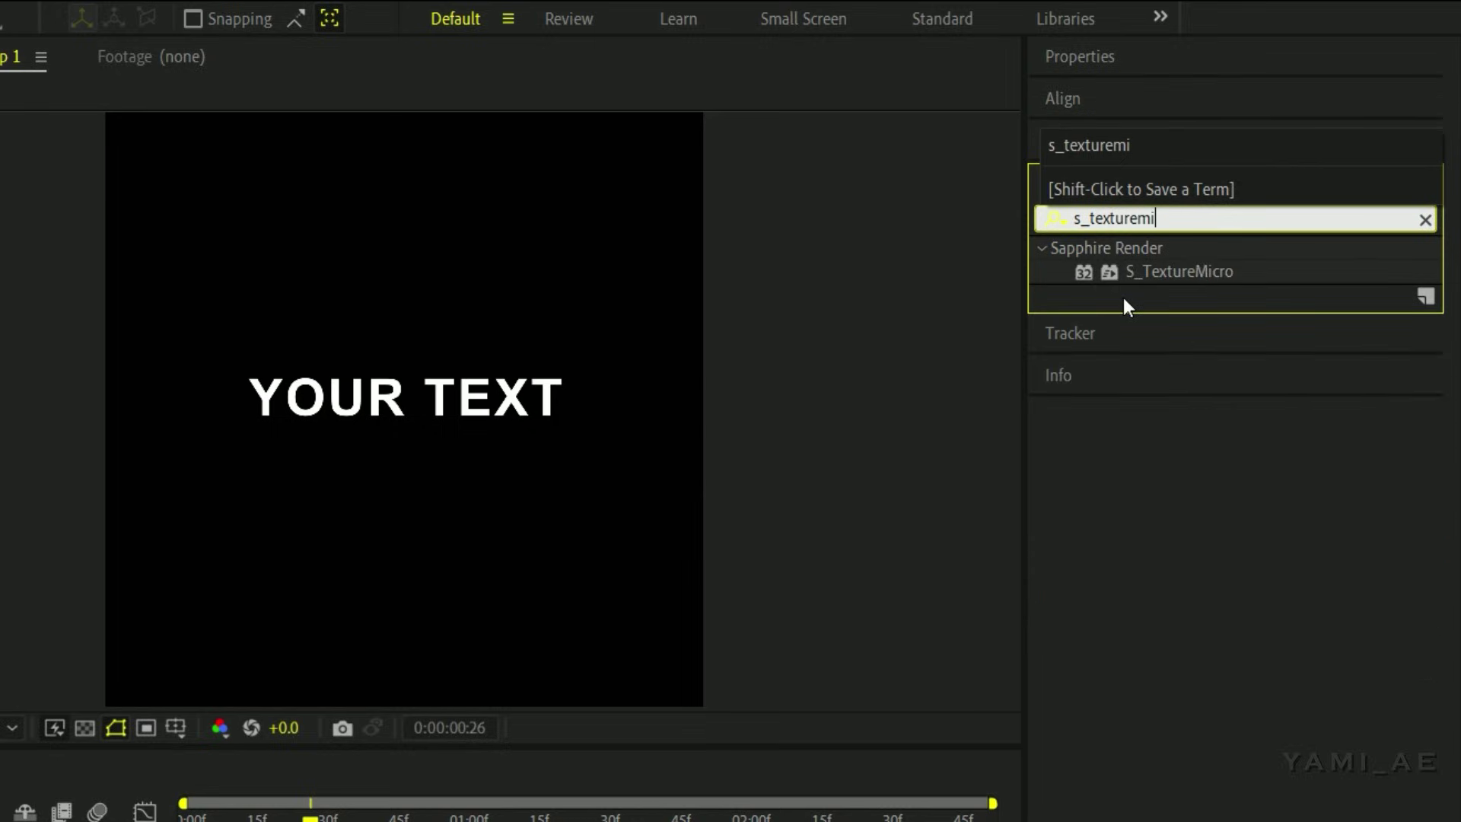
{"action": "double_click", "coordinate": [1195, 274]}
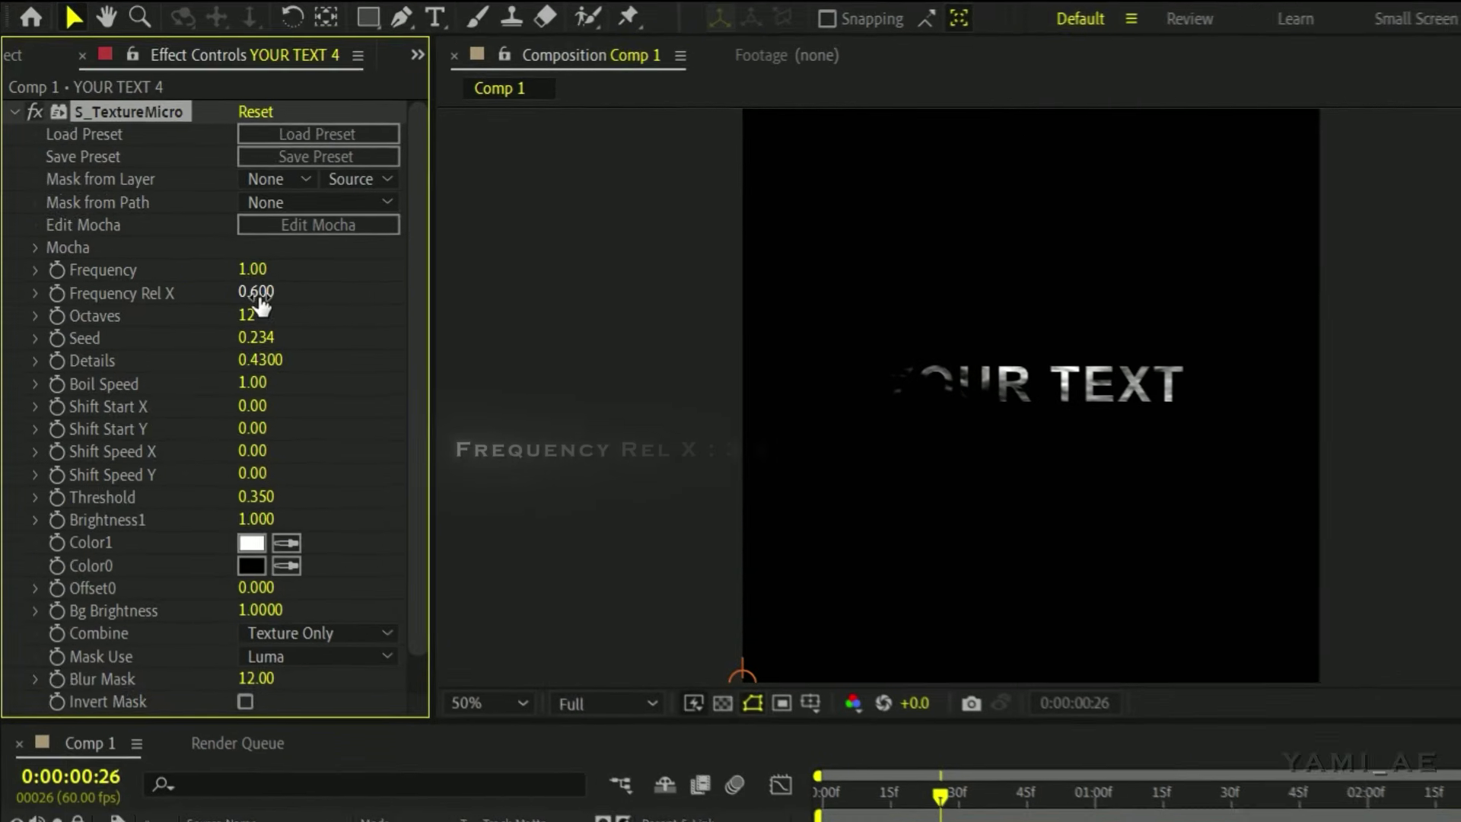
- Set S_TextureMicro's Frequency Rel X to 3.670 and Boil Speed to 0.50
{"action": "left_click", "coordinate": [257, 294]}
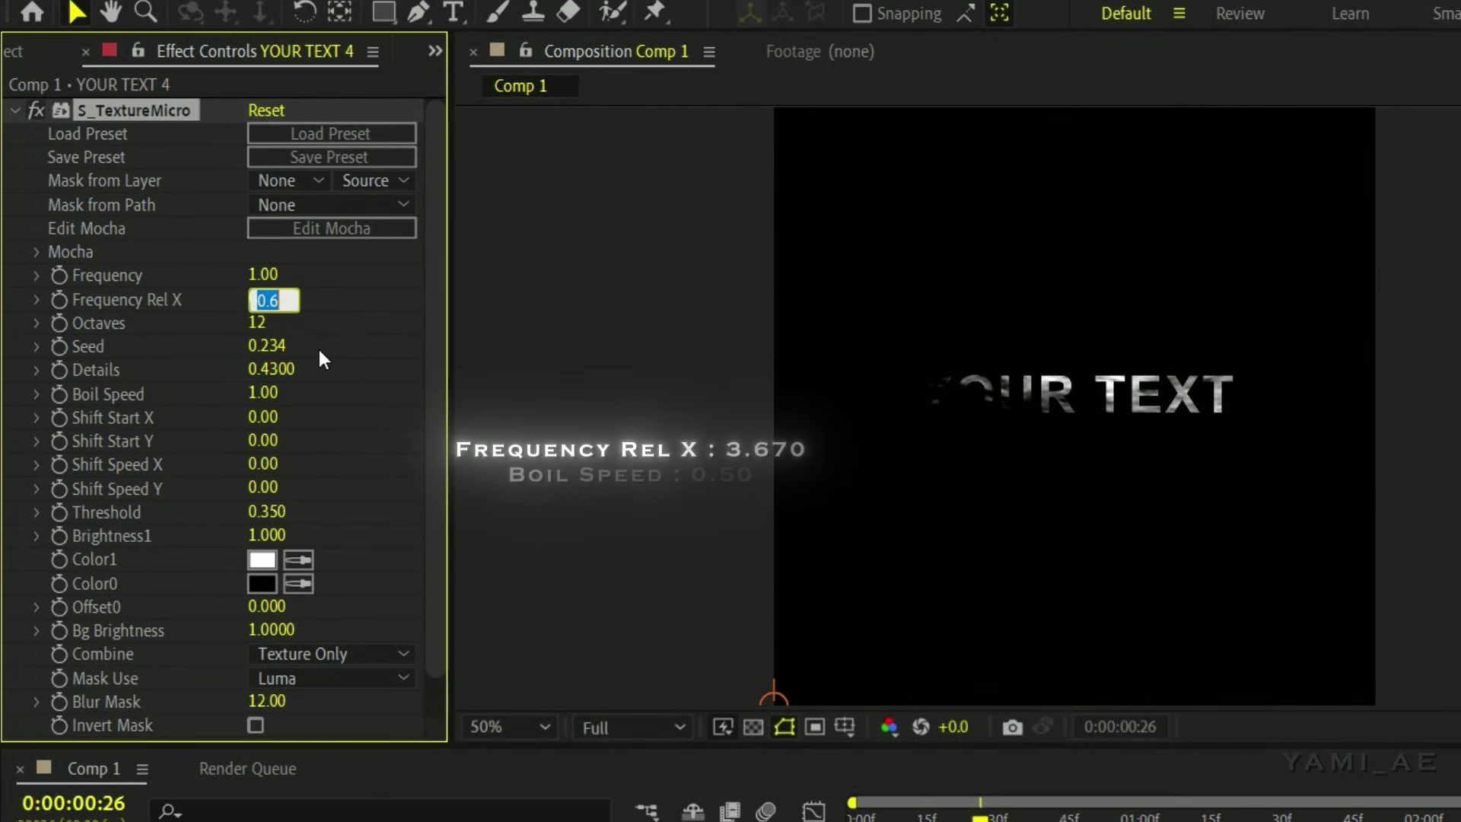
{"action": "type", "text": "3.6"}
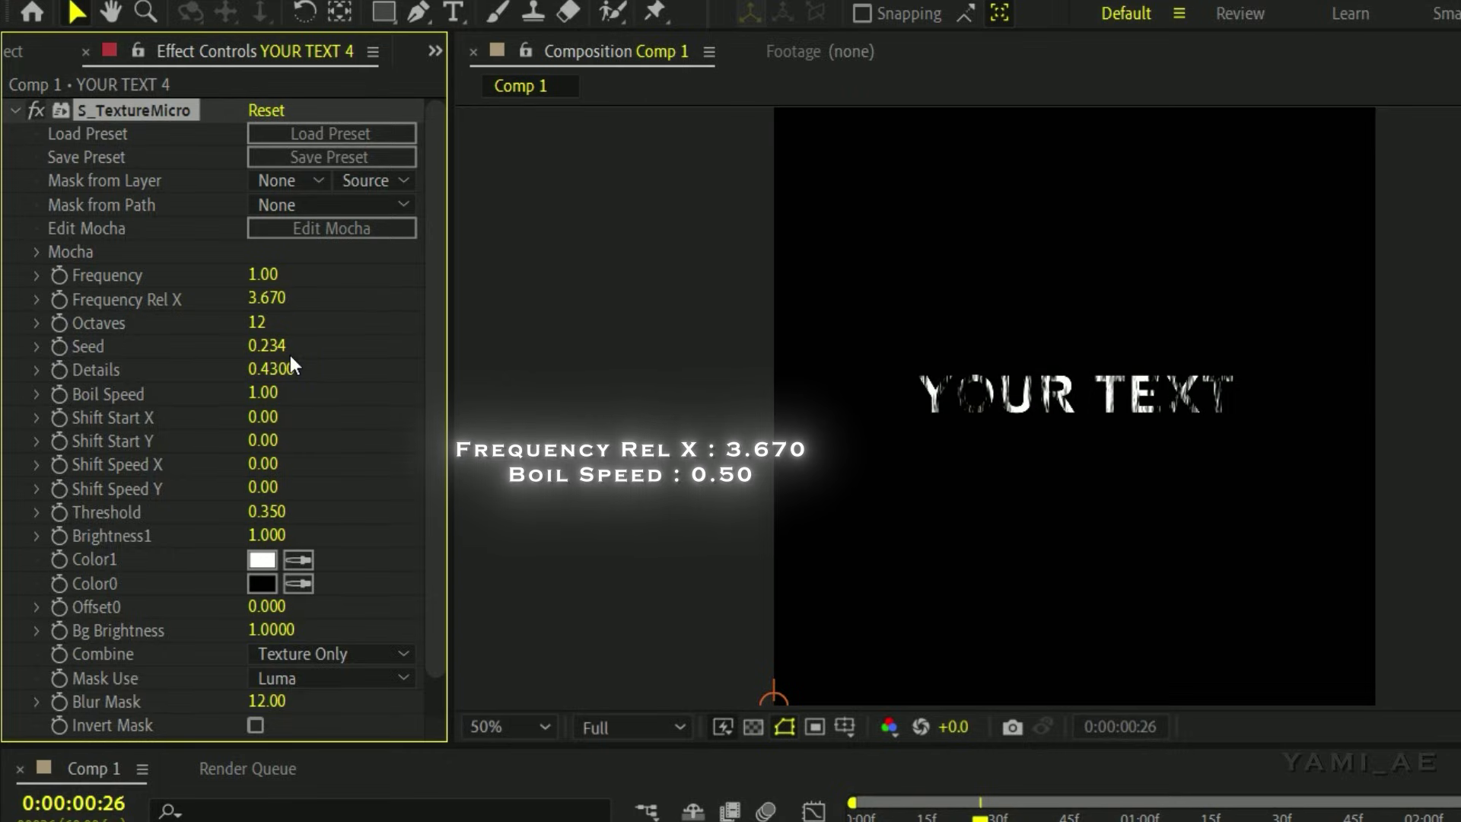
{"action": "left_click", "coordinate": [265, 394]}
{"action": "type", "text": "0.50"}
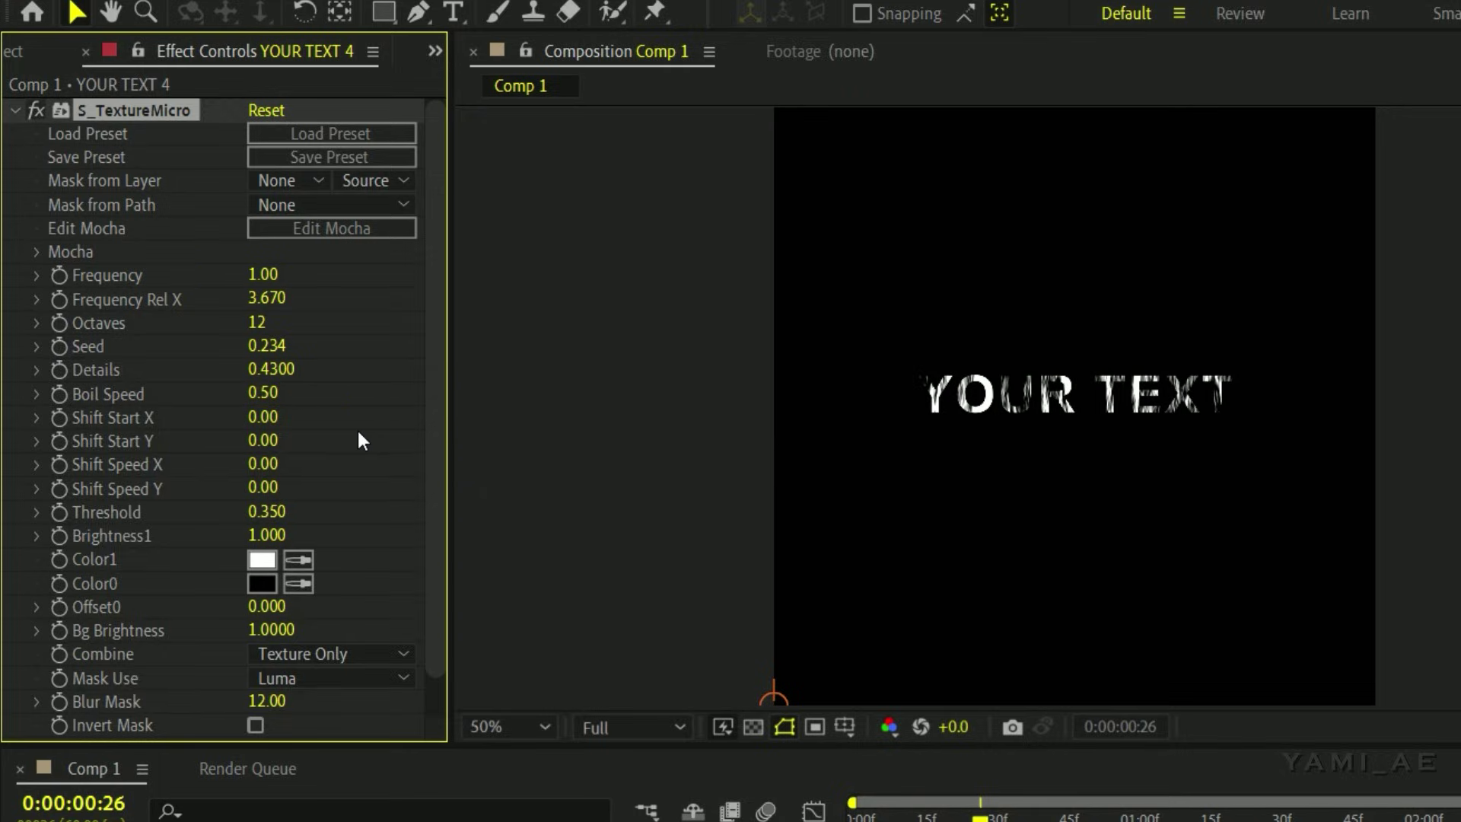
- Set Color1 to dark grey (1D1D1D) and Color0 to pure red (FF0000)
{"action": "left_click", "coordinate": [262, 560]}
{"action": "left_click", "coordinate": [29, 701]}
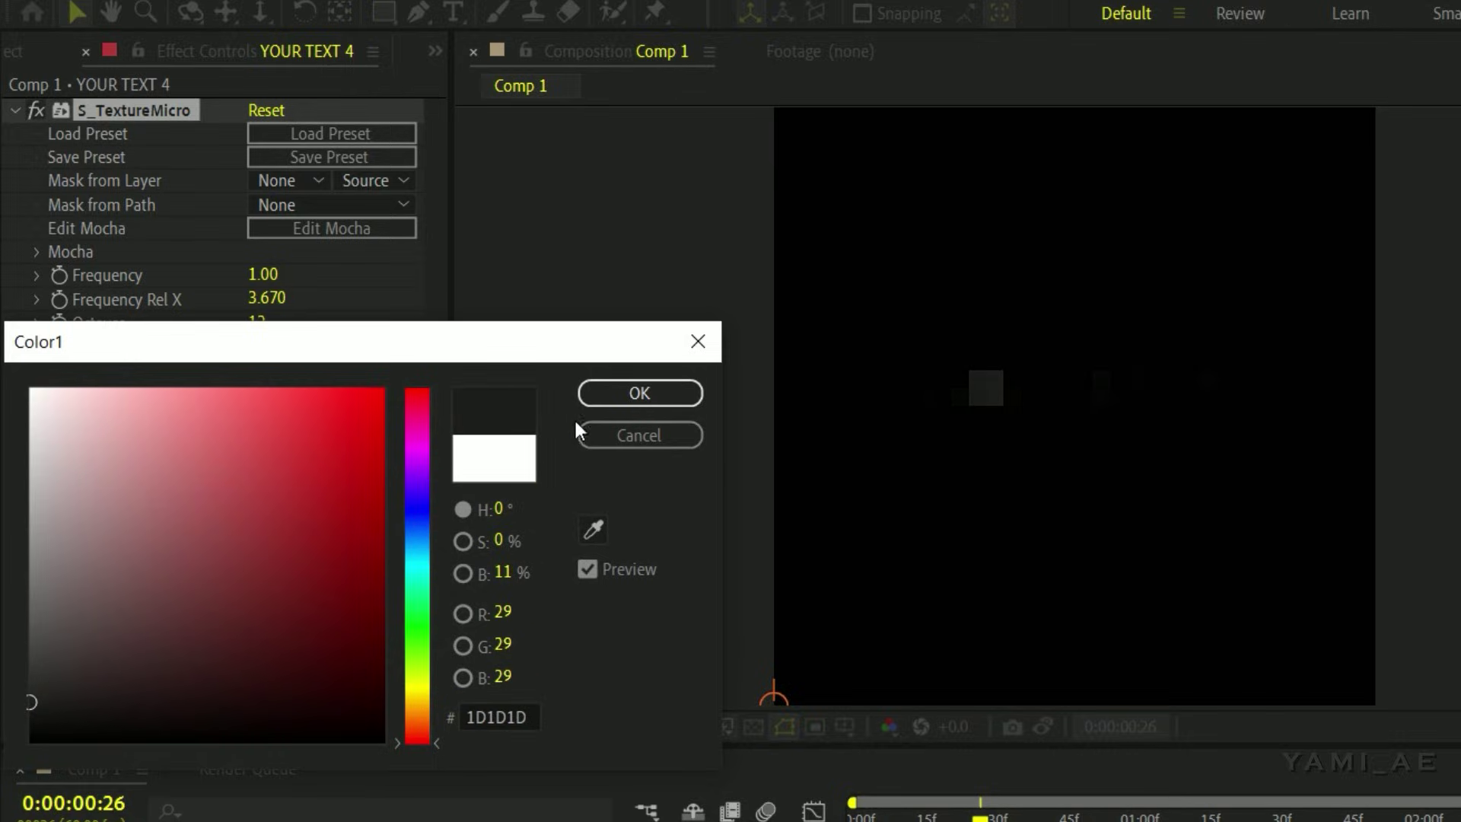
{"action": "left_click", "coordinate": [597, 401]}
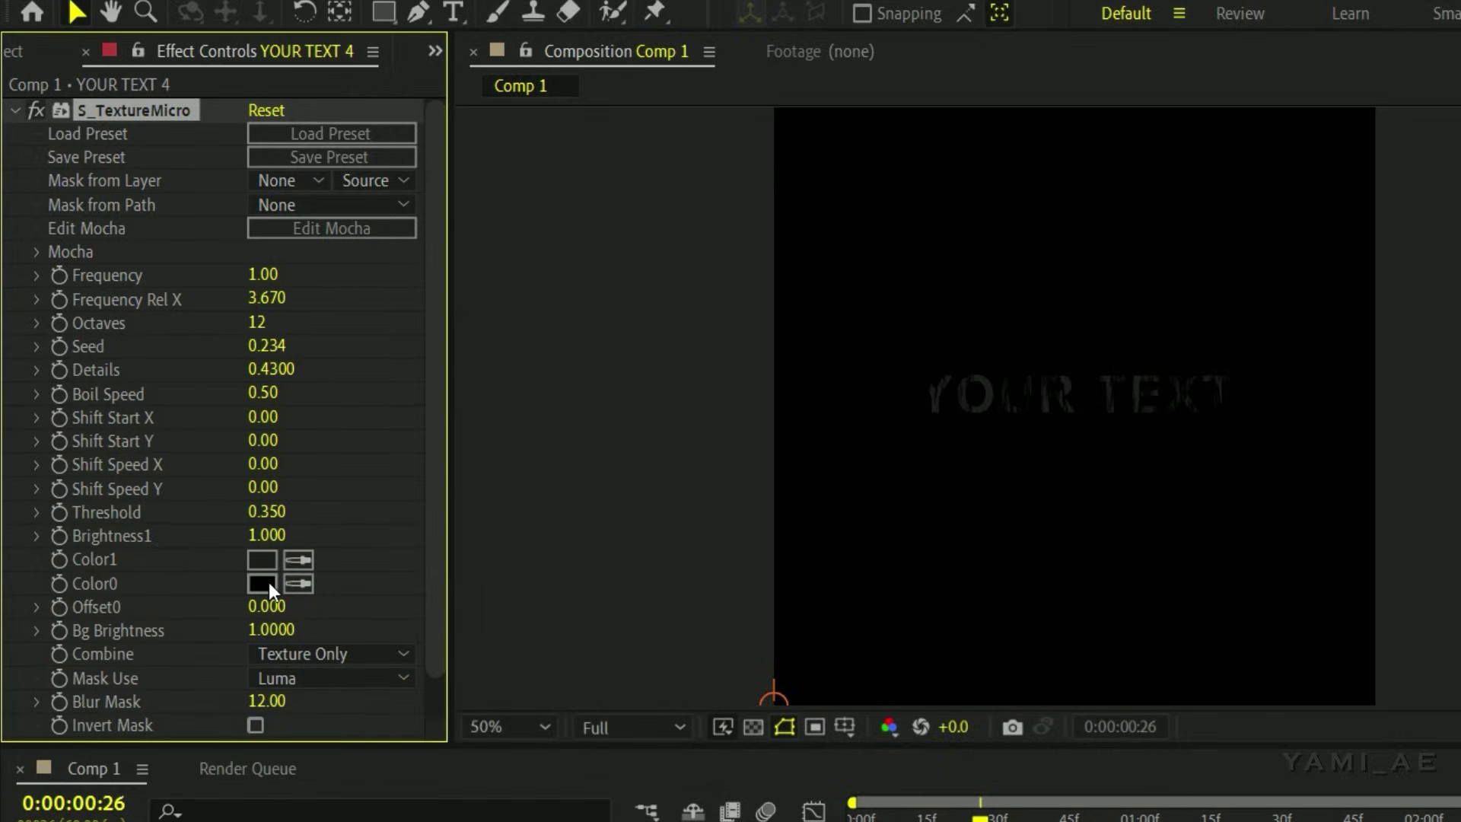
{"action": "left_click", "coordinate": [262, 583]}
{"action": "left_click", "coordinate": [300, 515]}
{"action": "left_click", "coordinate": [391, 385]}
{"action": "left_click", "coordinate": [609, 395]}
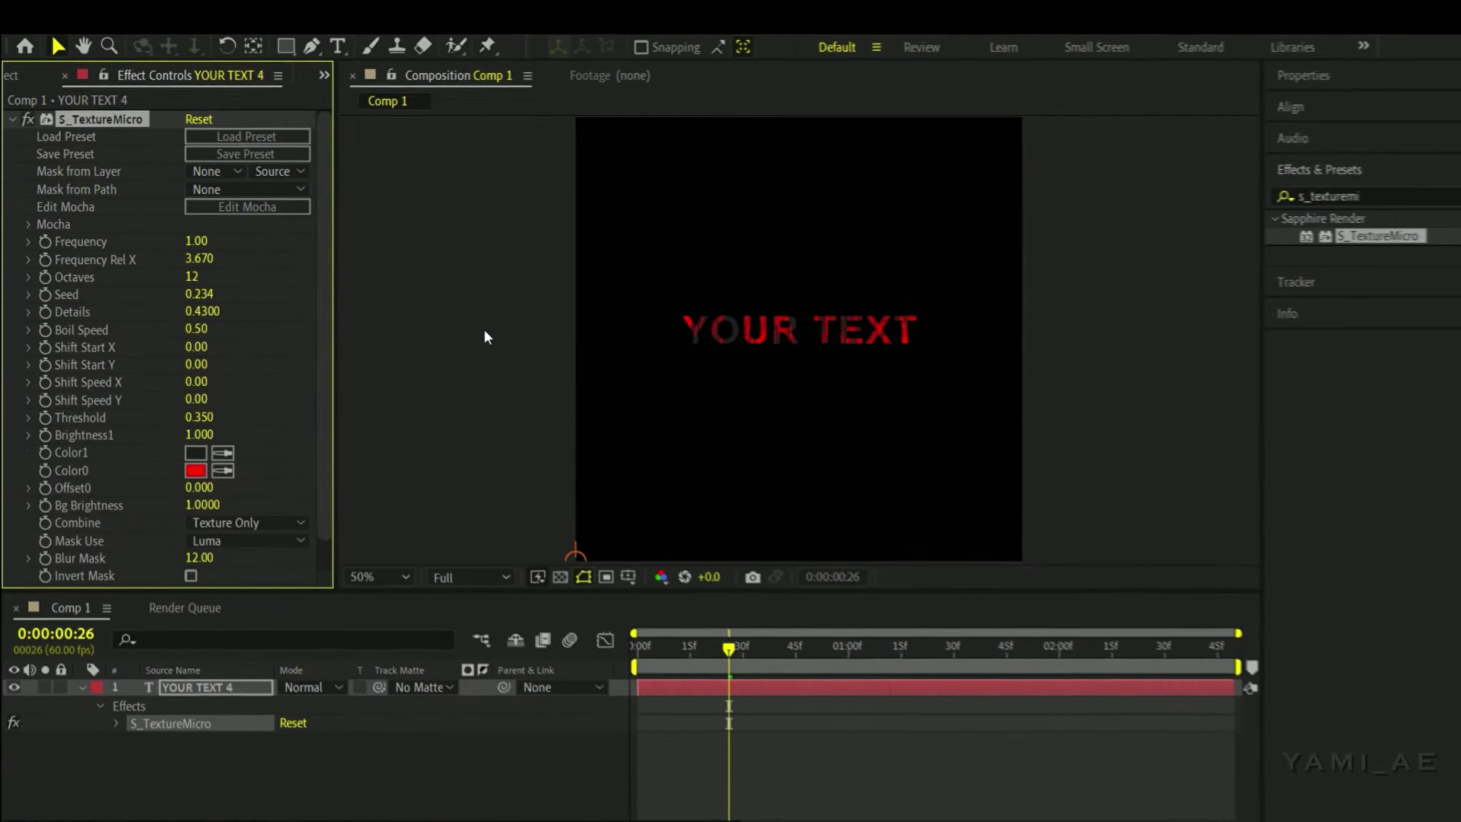
- Preview the red textured title and collapse the S_TextureMicro properties
{"action": "left_click", "coordinate": [638, 646]}
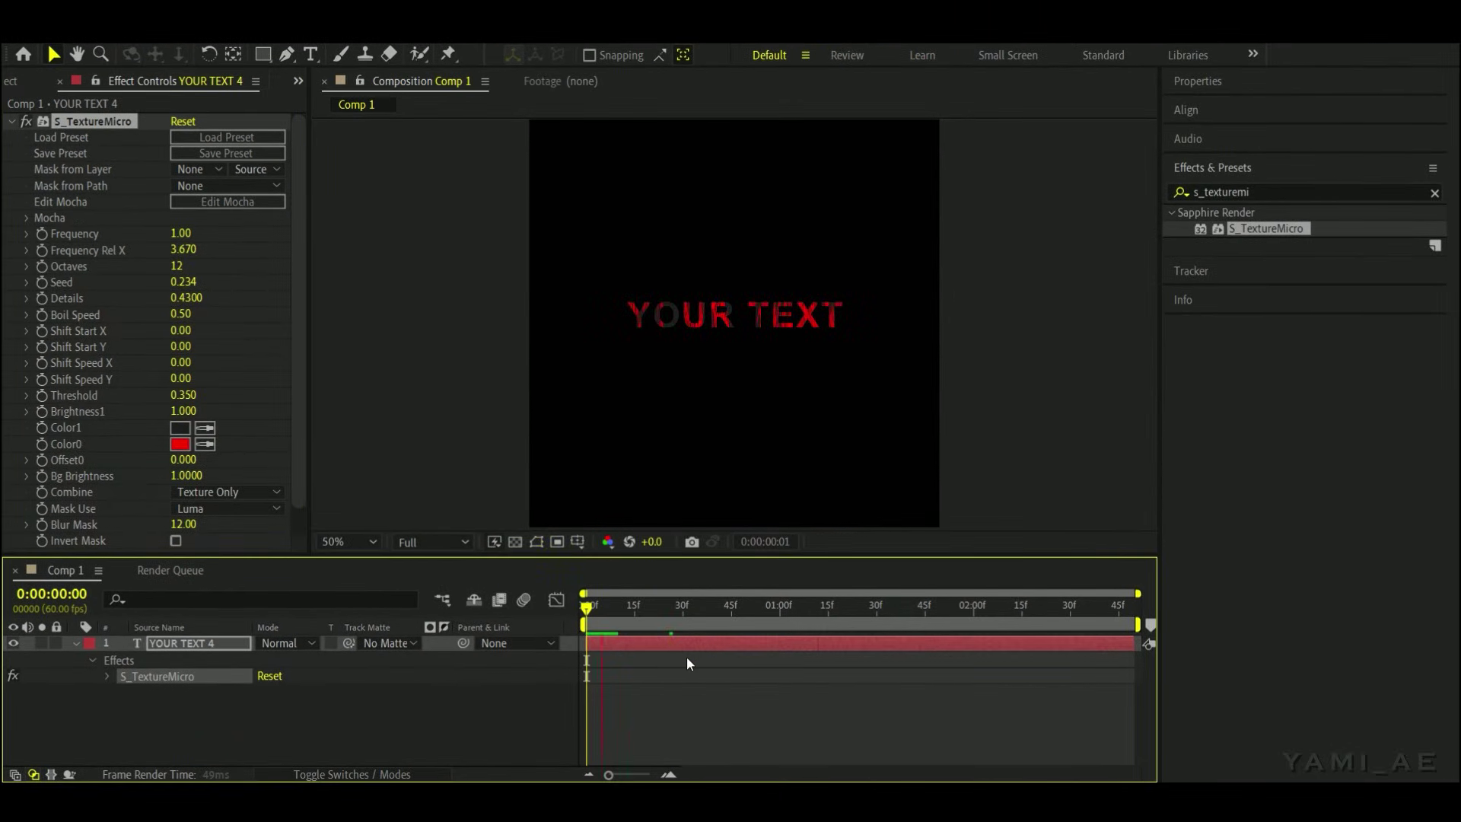
{"action": "left_click", "coordinate": [638, 630]}
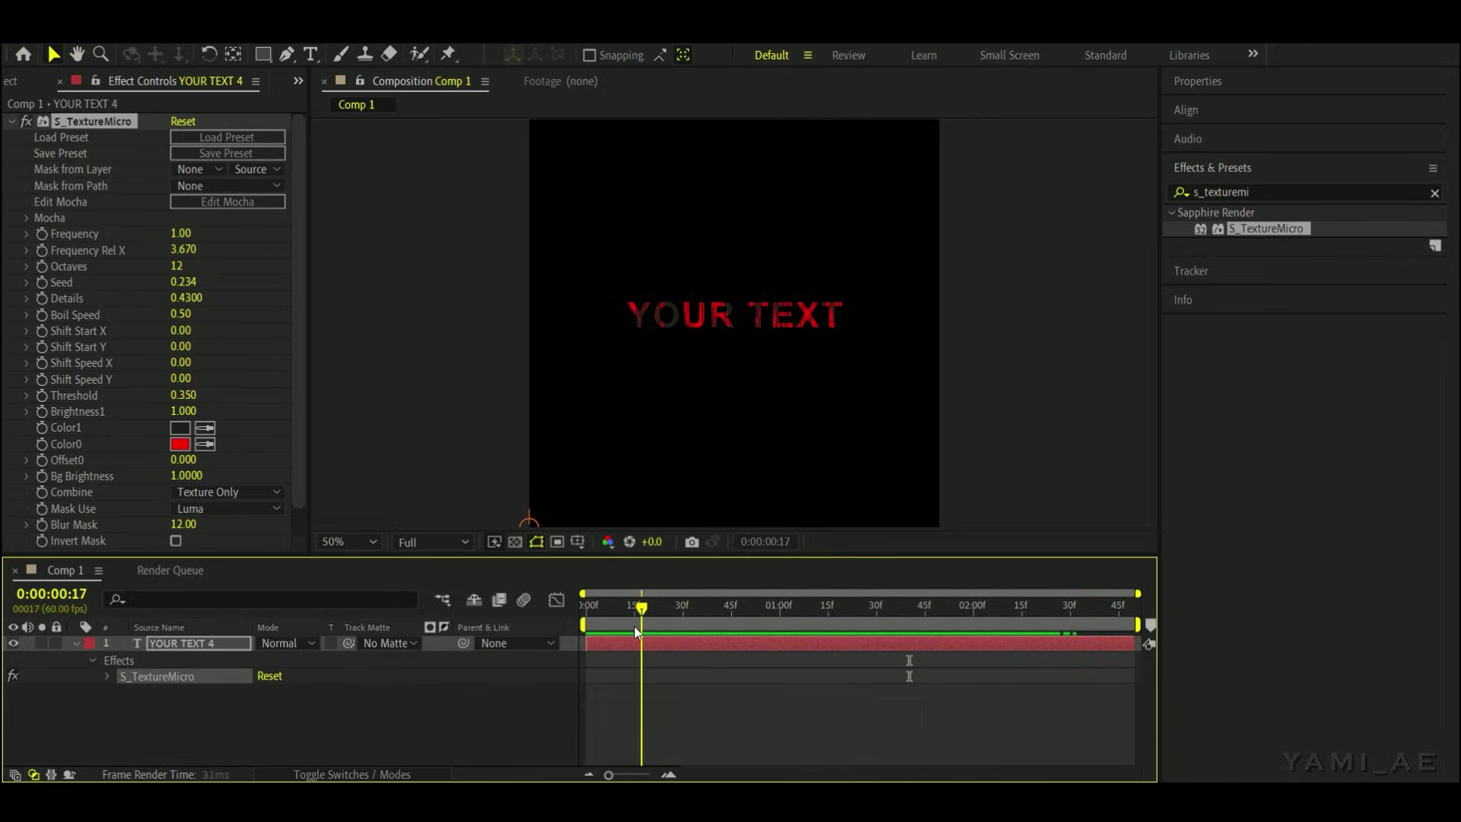
{"action": "left_click", "coordinate": [20, 123]}
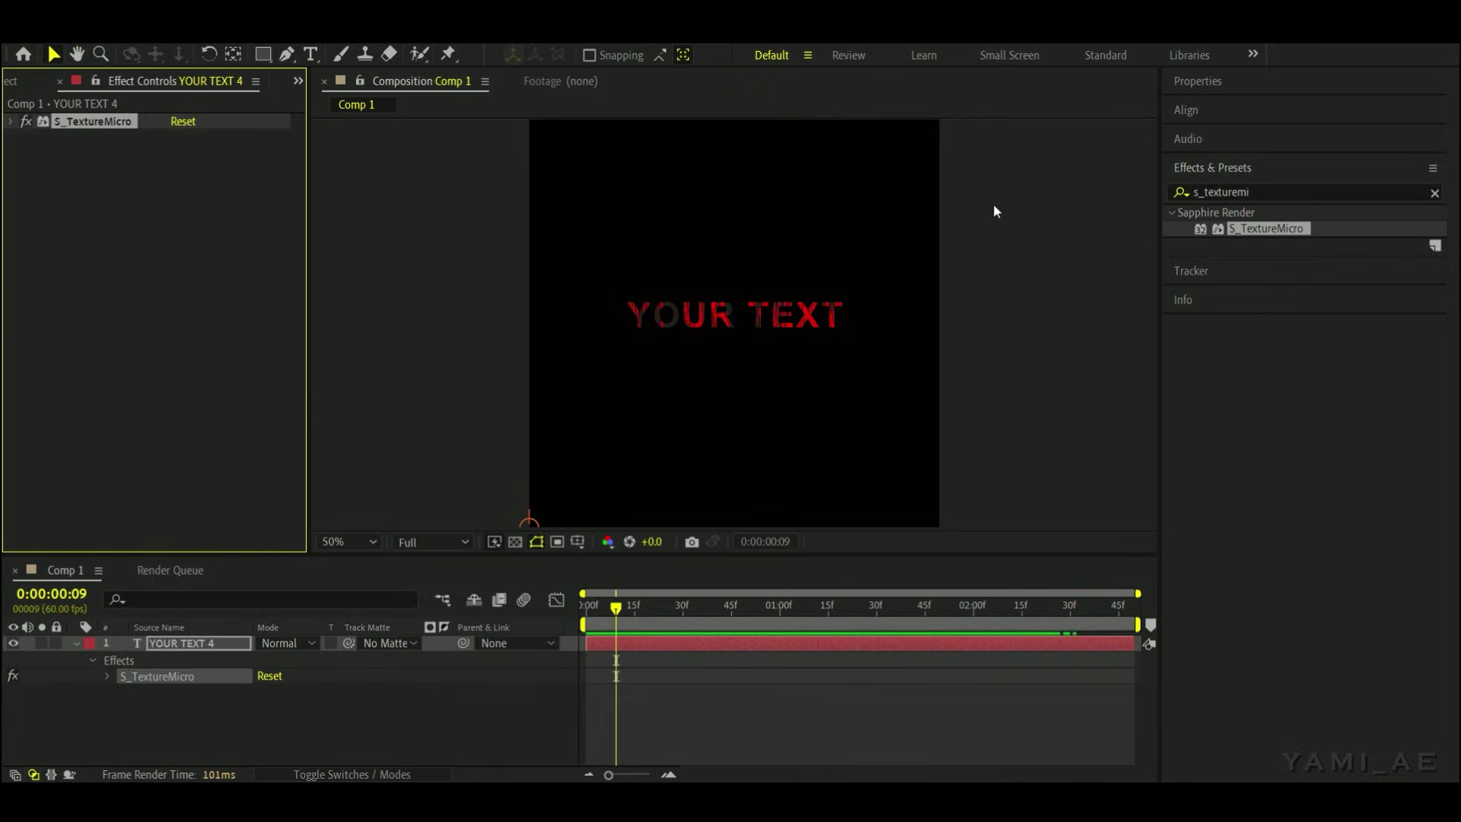
{"action": "left_click", "coordinate": [1288, 191]}
- Apply Deep Glow to the red title with Radius 200 and Exposure 0.2
{"action": "type", "text": "deep"}
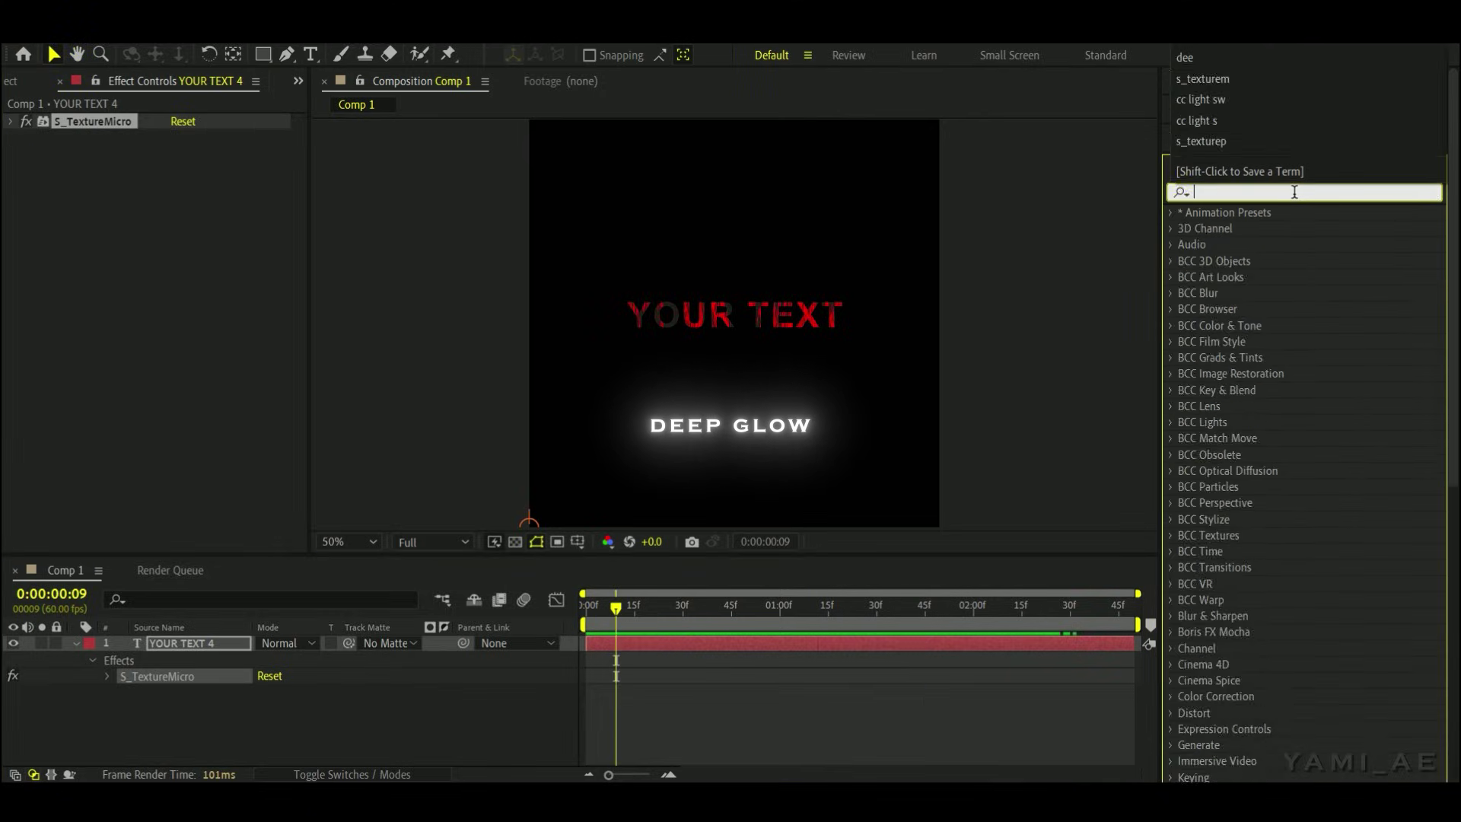
{"action": "left_click_drag", "start_coordinate": [1239, 277], "coordinate": [661, 645]}
{"action": "left_click", "coordinate": [185, 169]}
{"action": "type", "text": "200"}
{"action": "key", "text": "Tab"}
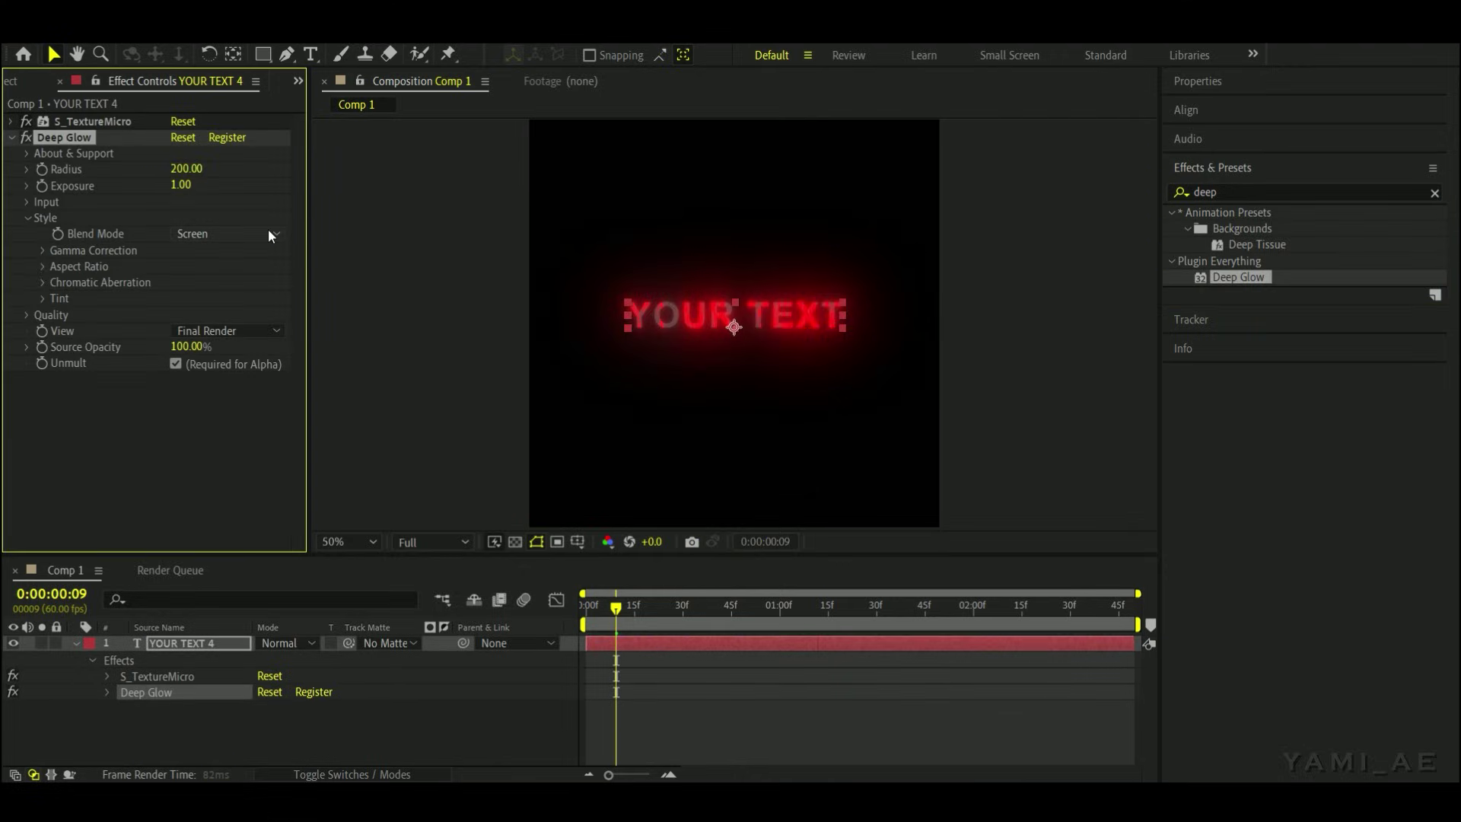
{"action": "type", "text": "0.2"}
{"action": "key", "text": "Return"}
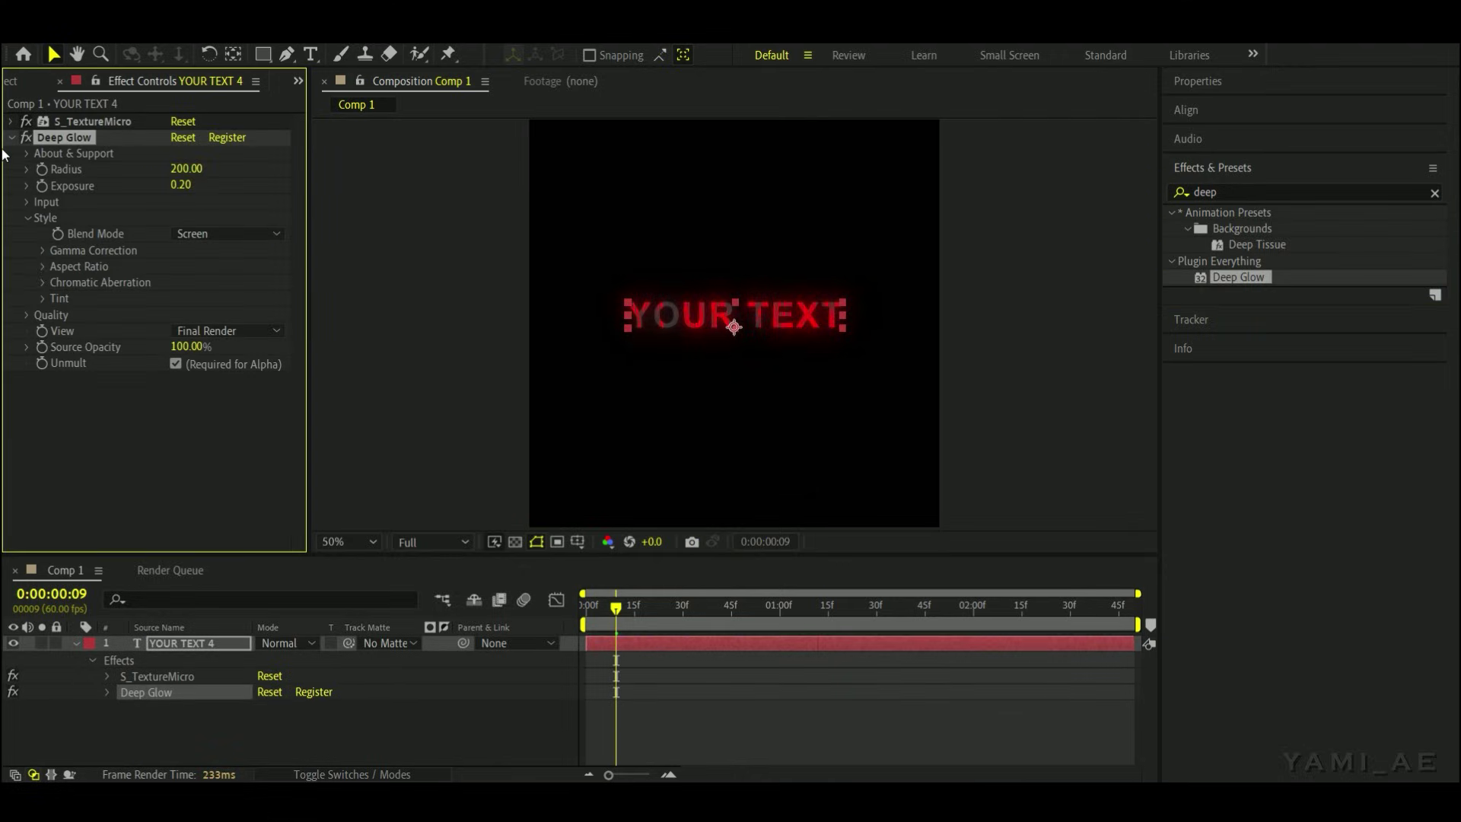
- Preview the glowing red title from the start of the composition
{"action": "left_click", "coordinate": [678, 747]}
{"action": "key", "text": "Home"}
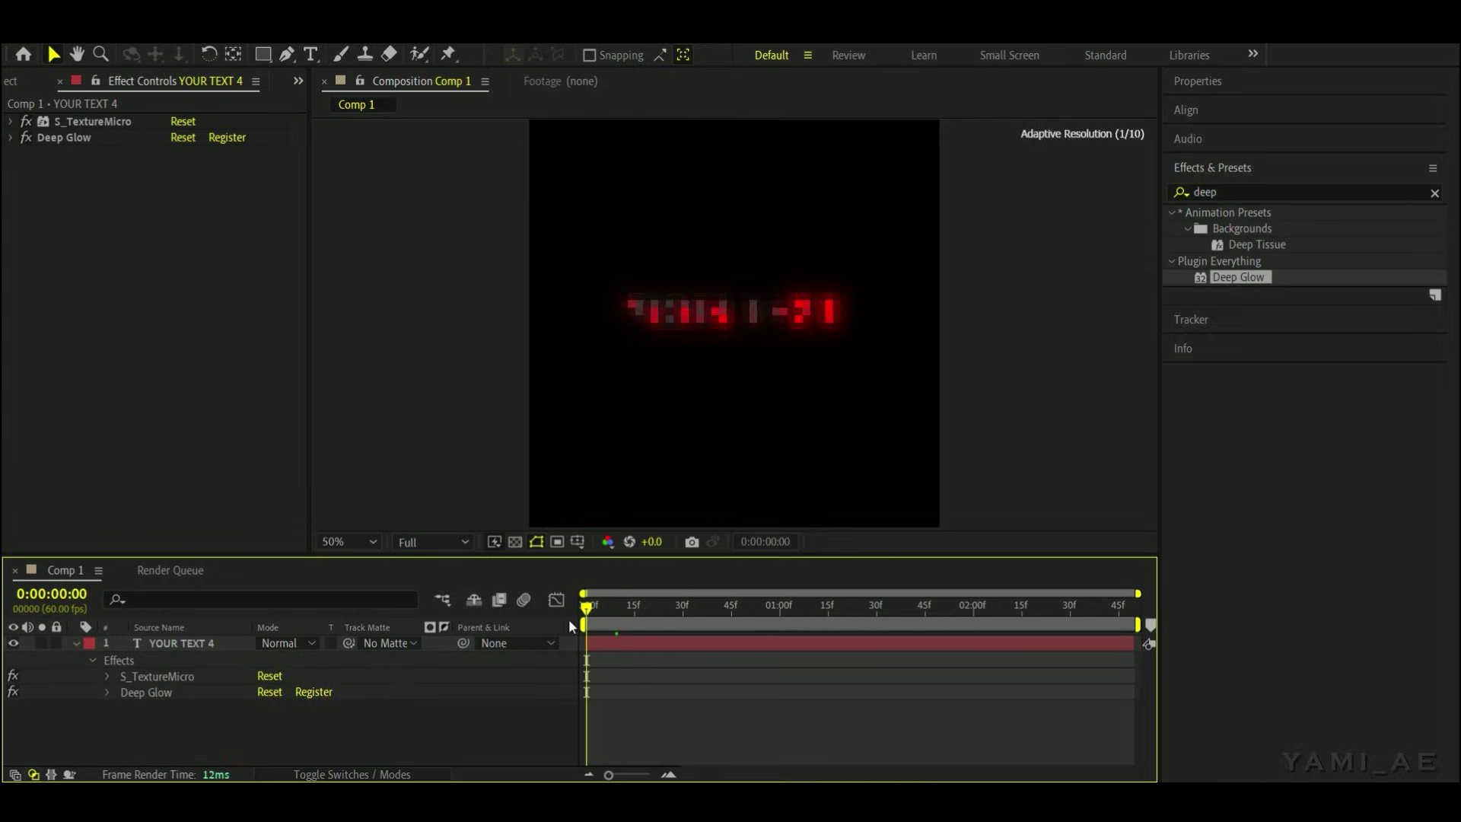
{"action": "key", "text": "space"}
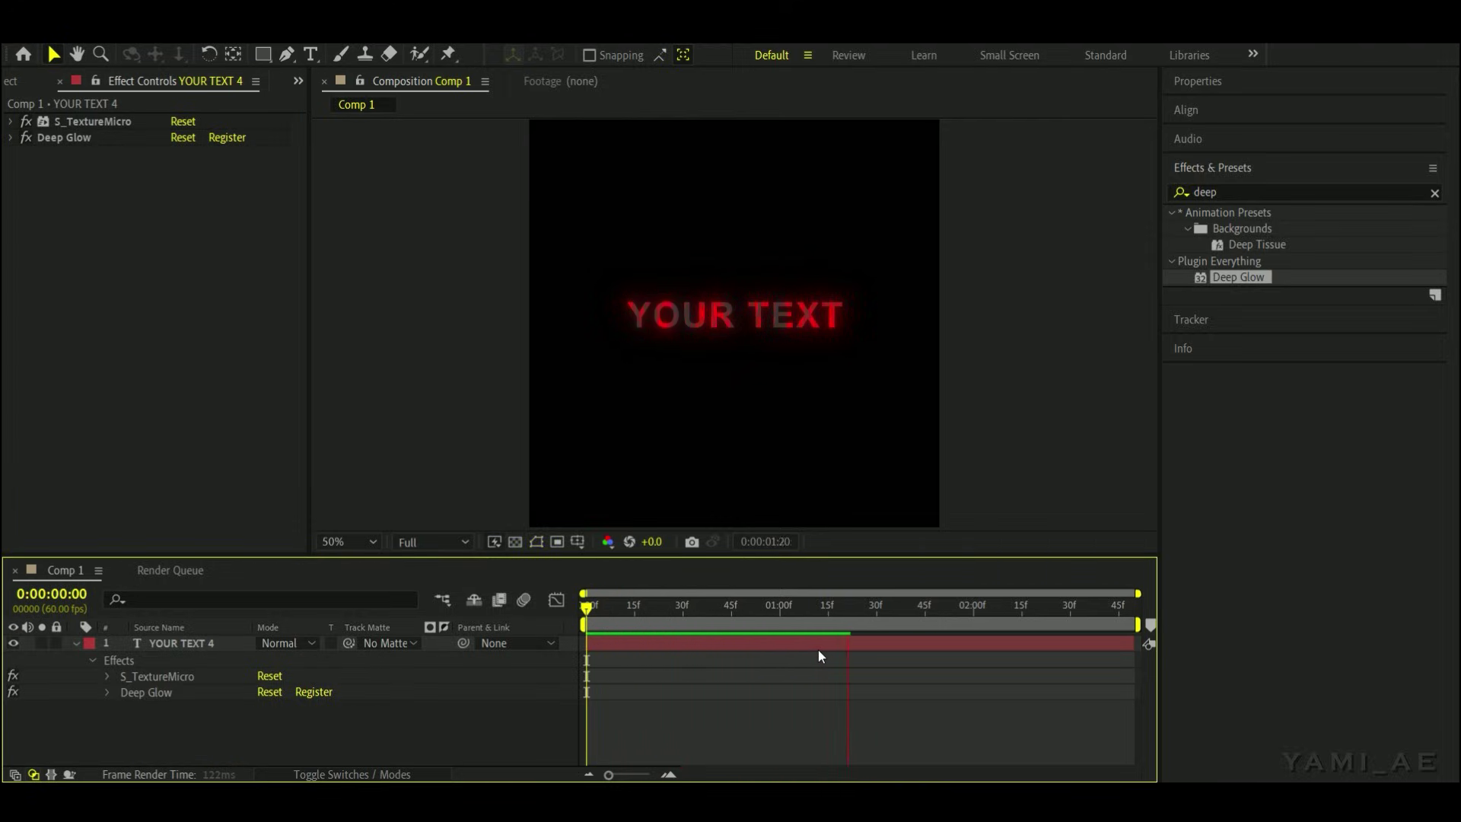
{"action": "left_click", "coordinate": [615, 623]}
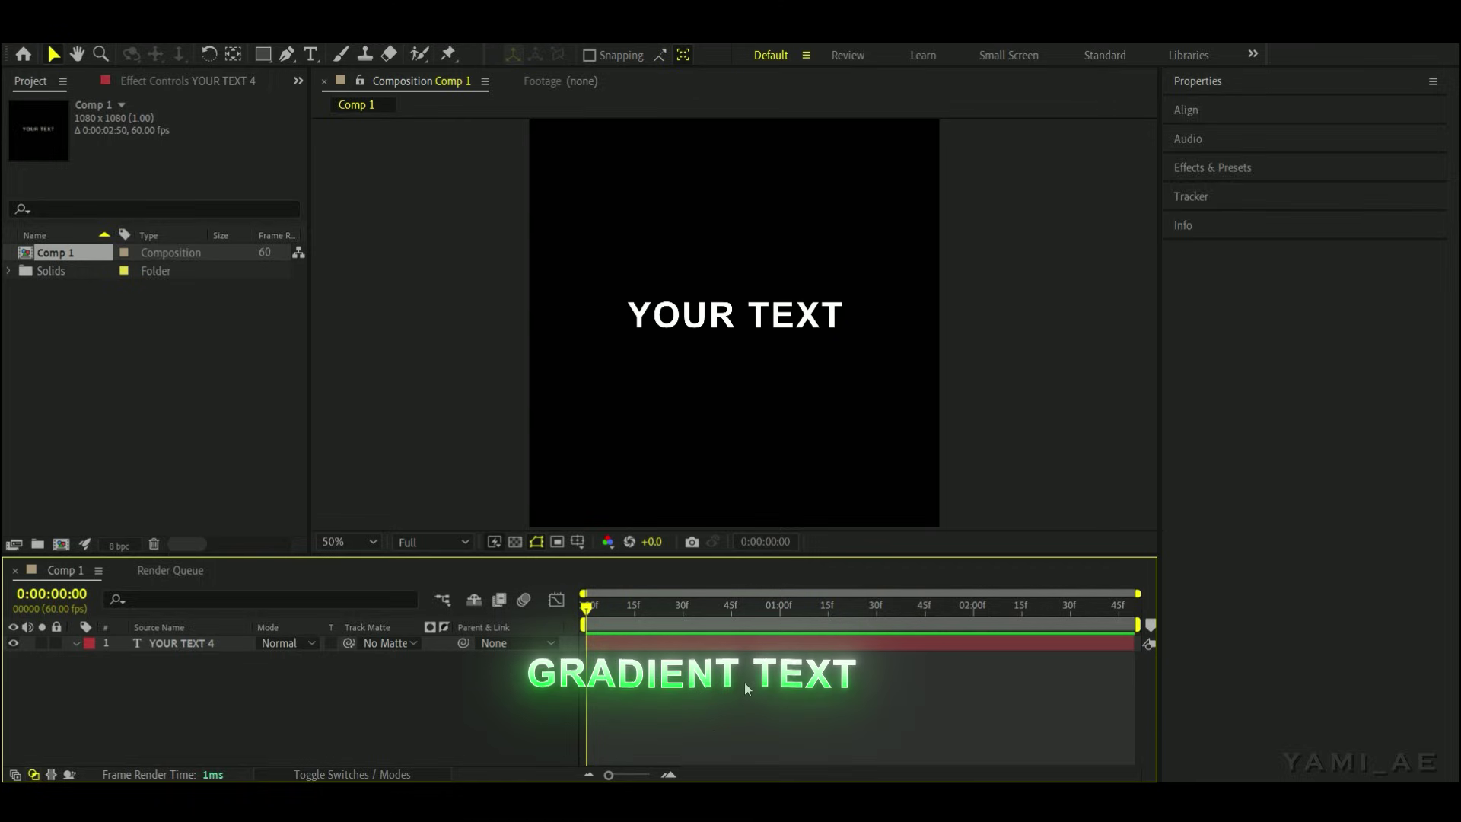
- Create Adjustment Layer 3 above YOUR TEXT 4 and drag Gradient Ramp onto it
{"action": "key", "text": "ctrl+alt+y"}
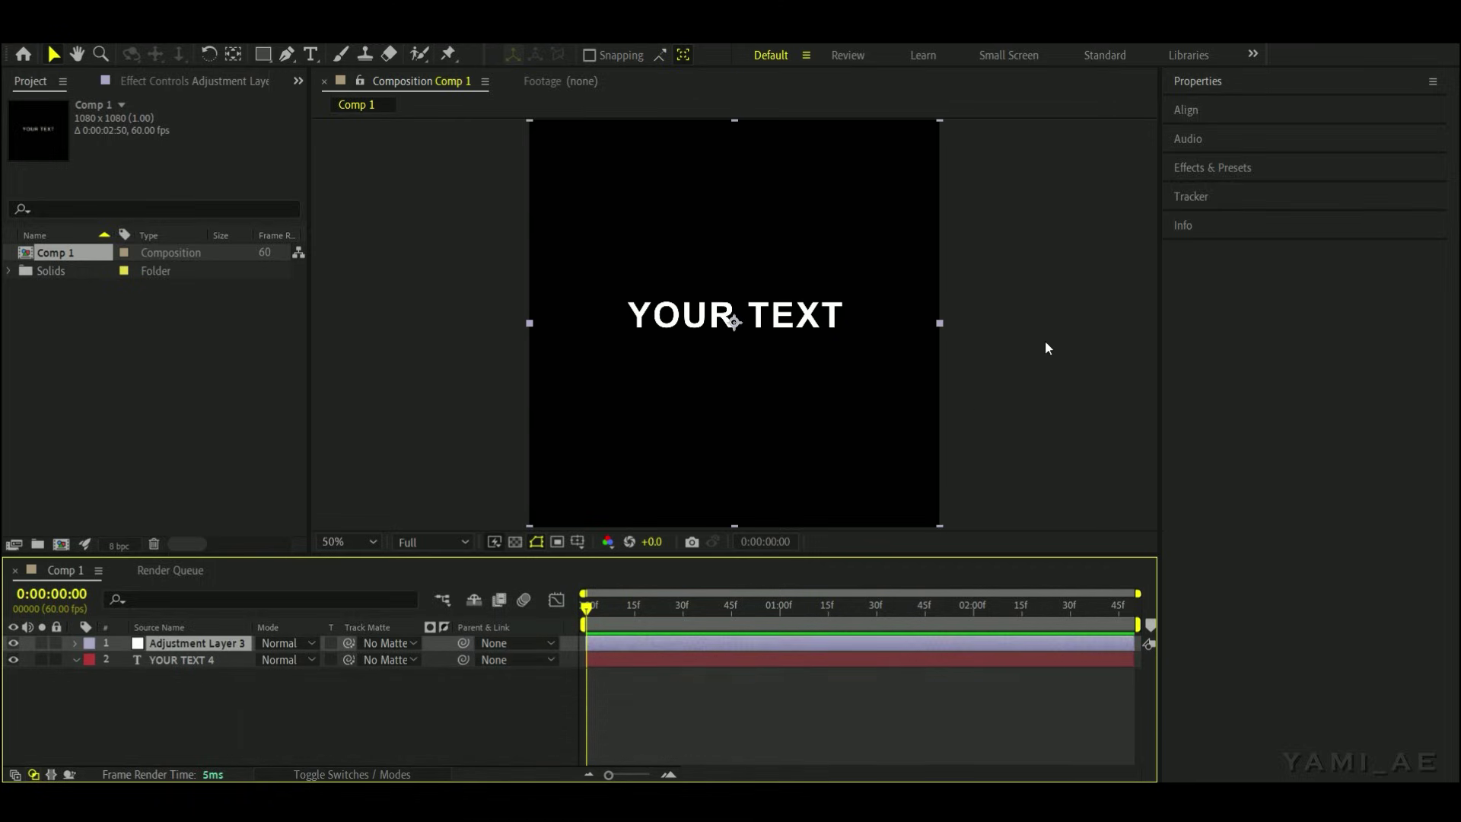
{"action": "left_click", "coordinate": [1187, 168]}
{"action": "left_click", "coordinate": [1283, 193]}
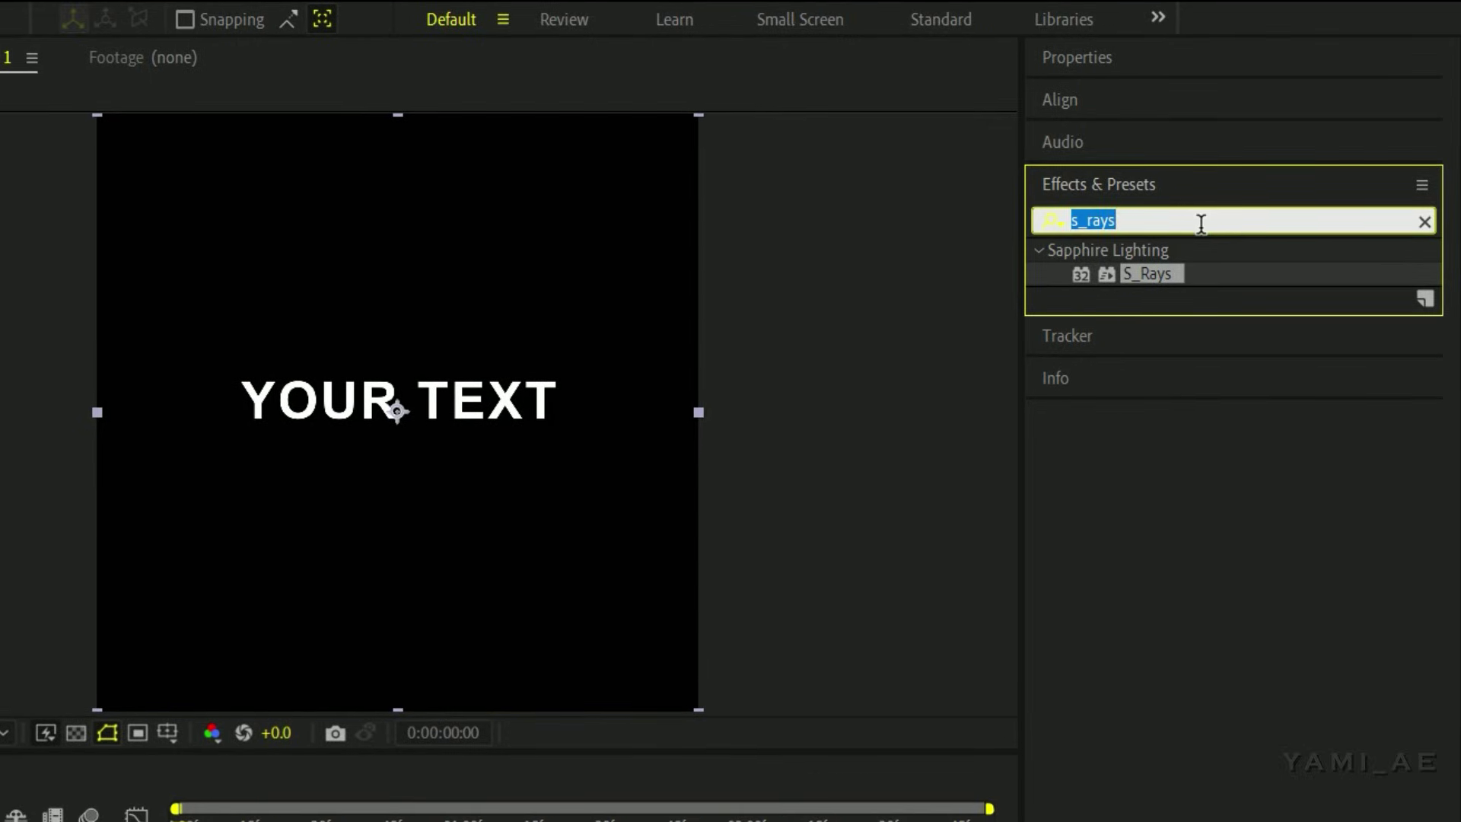
{"action": "key", "text": "BackSpace"}
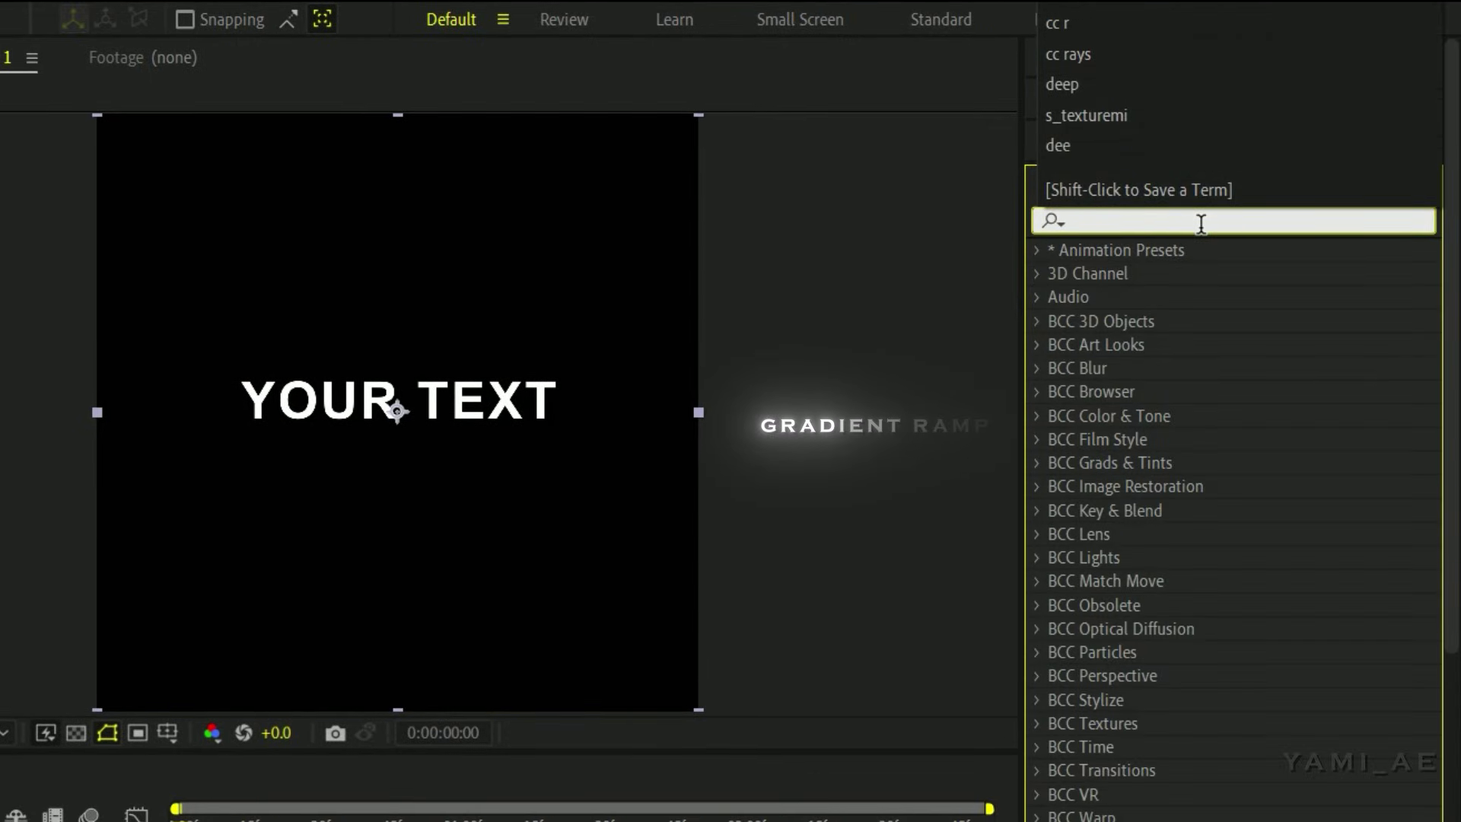
{"action": "type", "text": "gradien"}
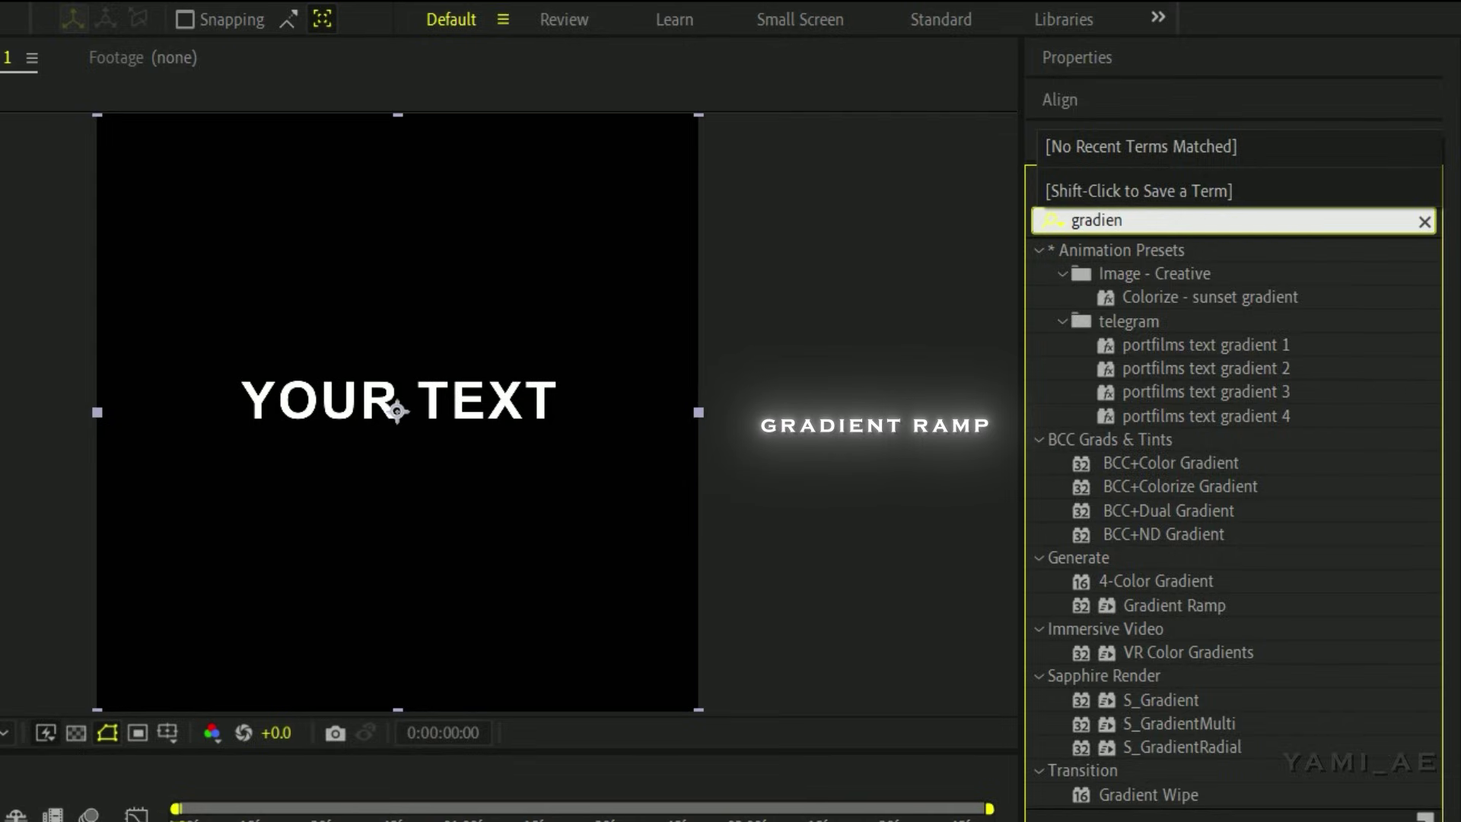
{"action": "type", "text": "t r"}
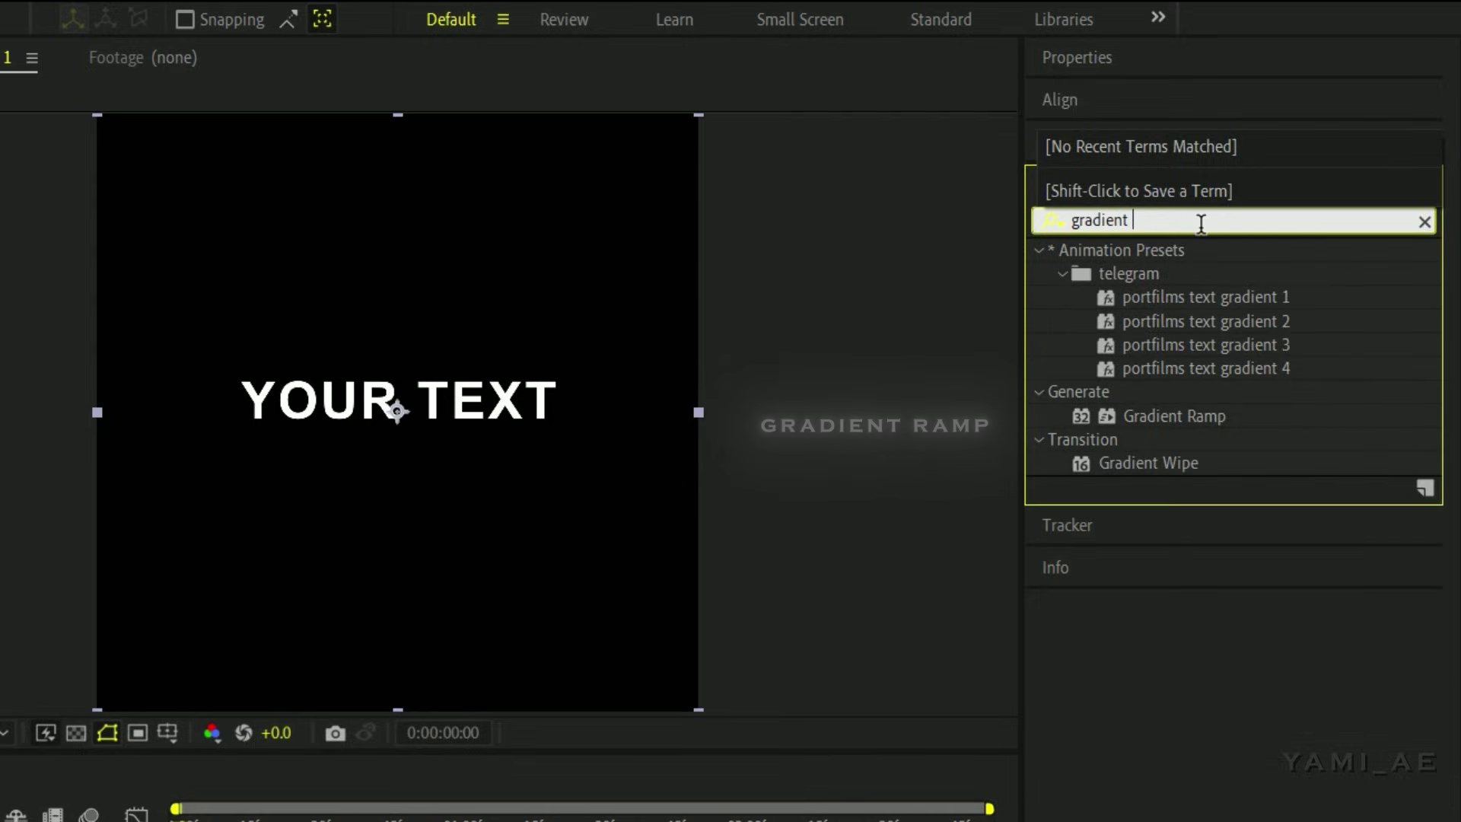
{"action": "left_click_drag", "start_coordinate": [1152, 271], "coordinate": [357, 821]}
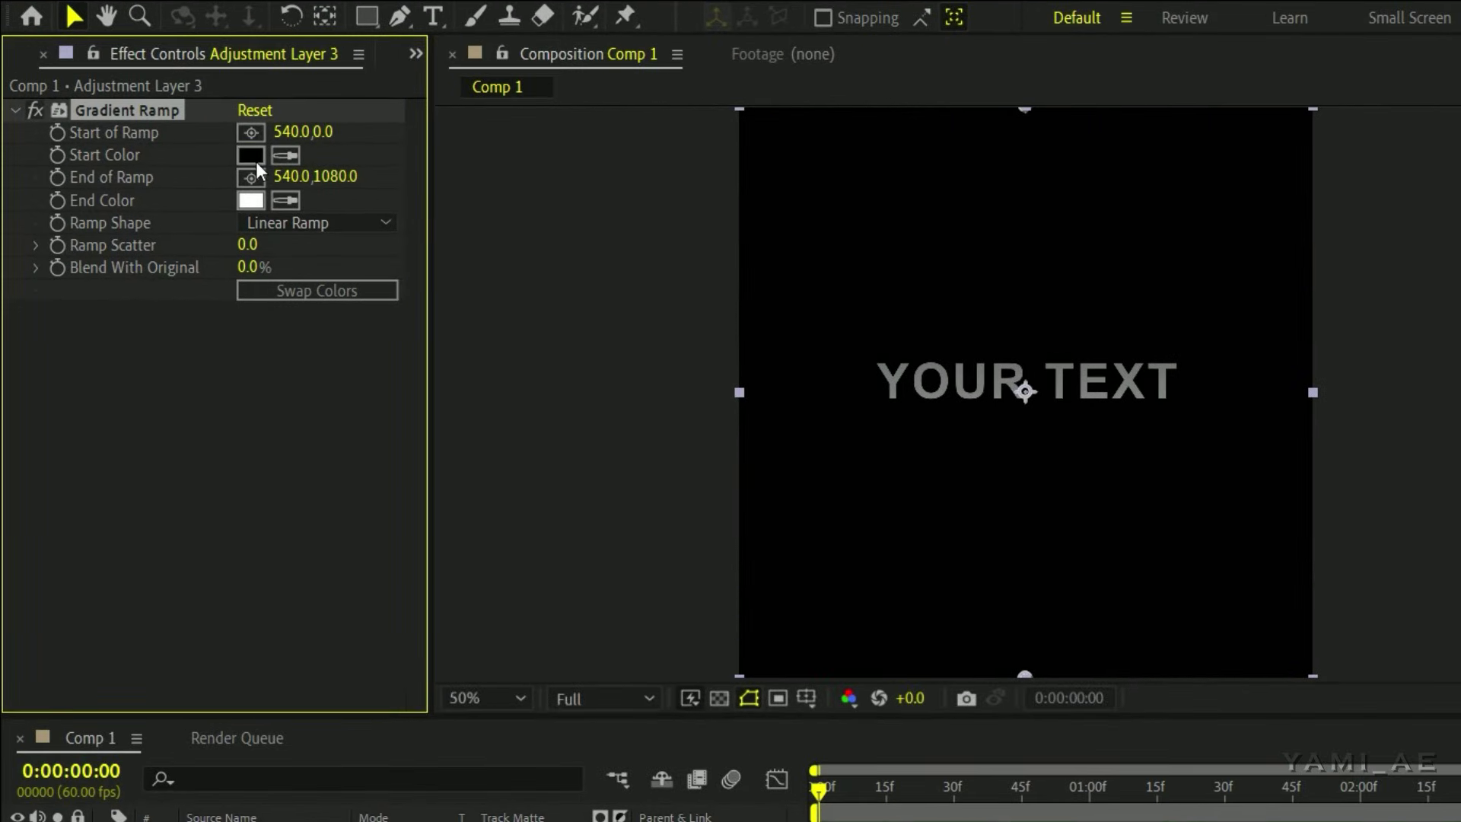
- Set the Gradient Ramp start colour to white FFFFFF and end colour to bright green
{"action": "left_click", "coordinate": [251, 156]}
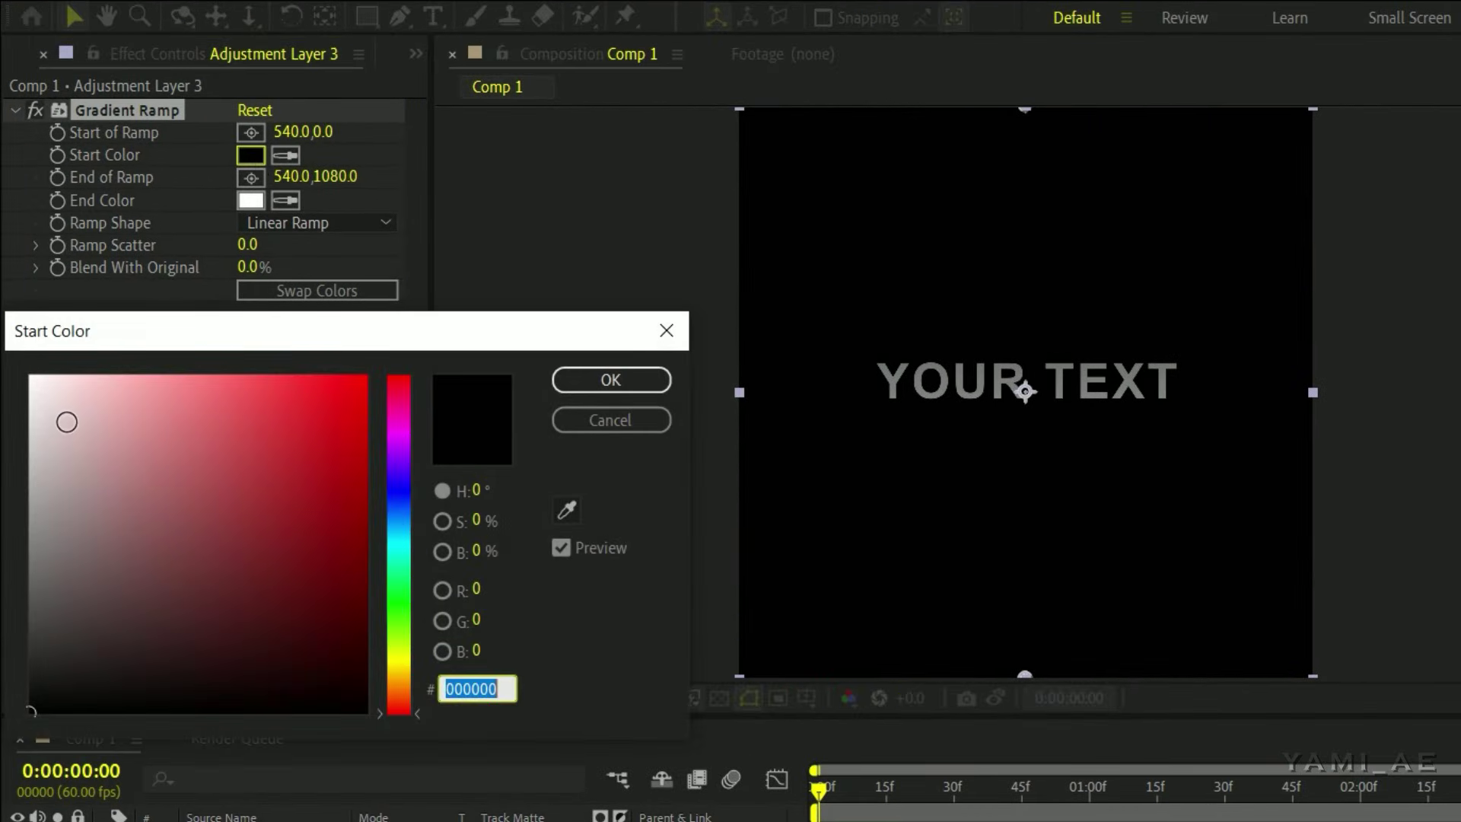
{"action": "type", "text": "ffffff"}
{"action": "left_click", "coordinate": [601, 381]}
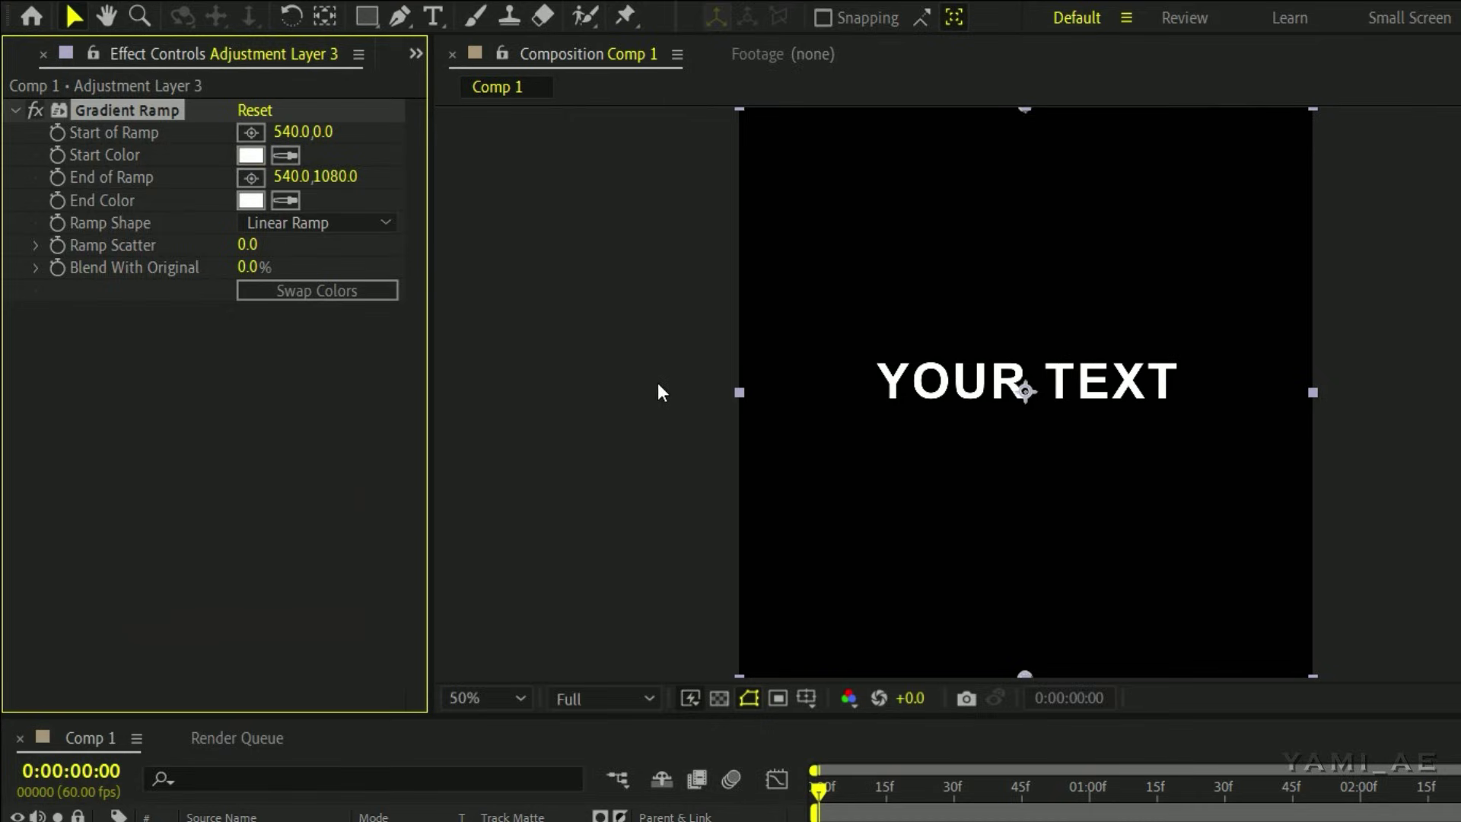
{"action": "left_click", "coordinate": [251, 201]}
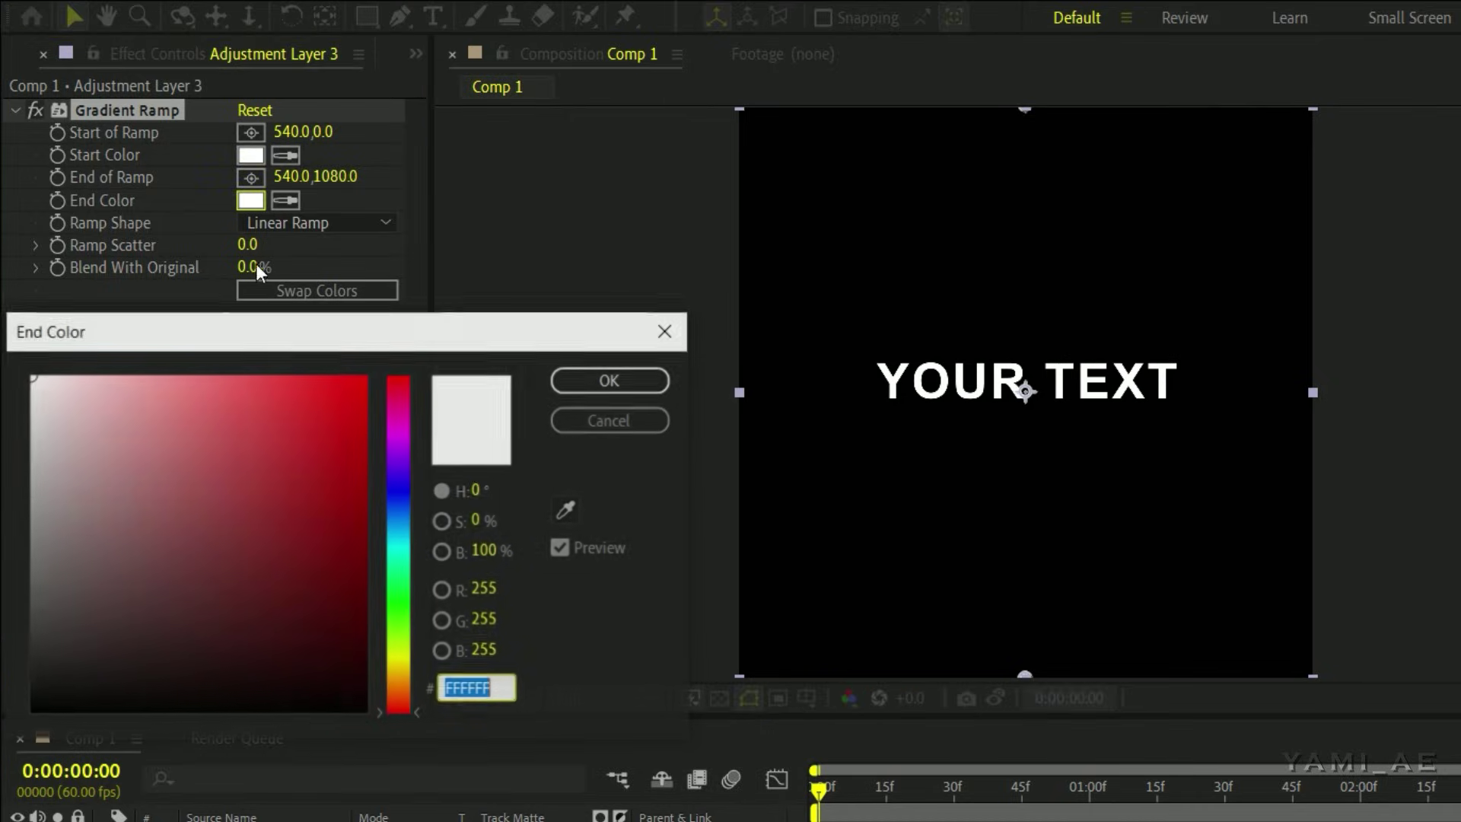
{"action": "left_click", "coordinate": [400, 608]}
{"action": "left_click_drag", "start_coordinate": [358, 561], "coordinate": [370, 373]}
{"action": "left_click", "coordinate": [601, 382]}
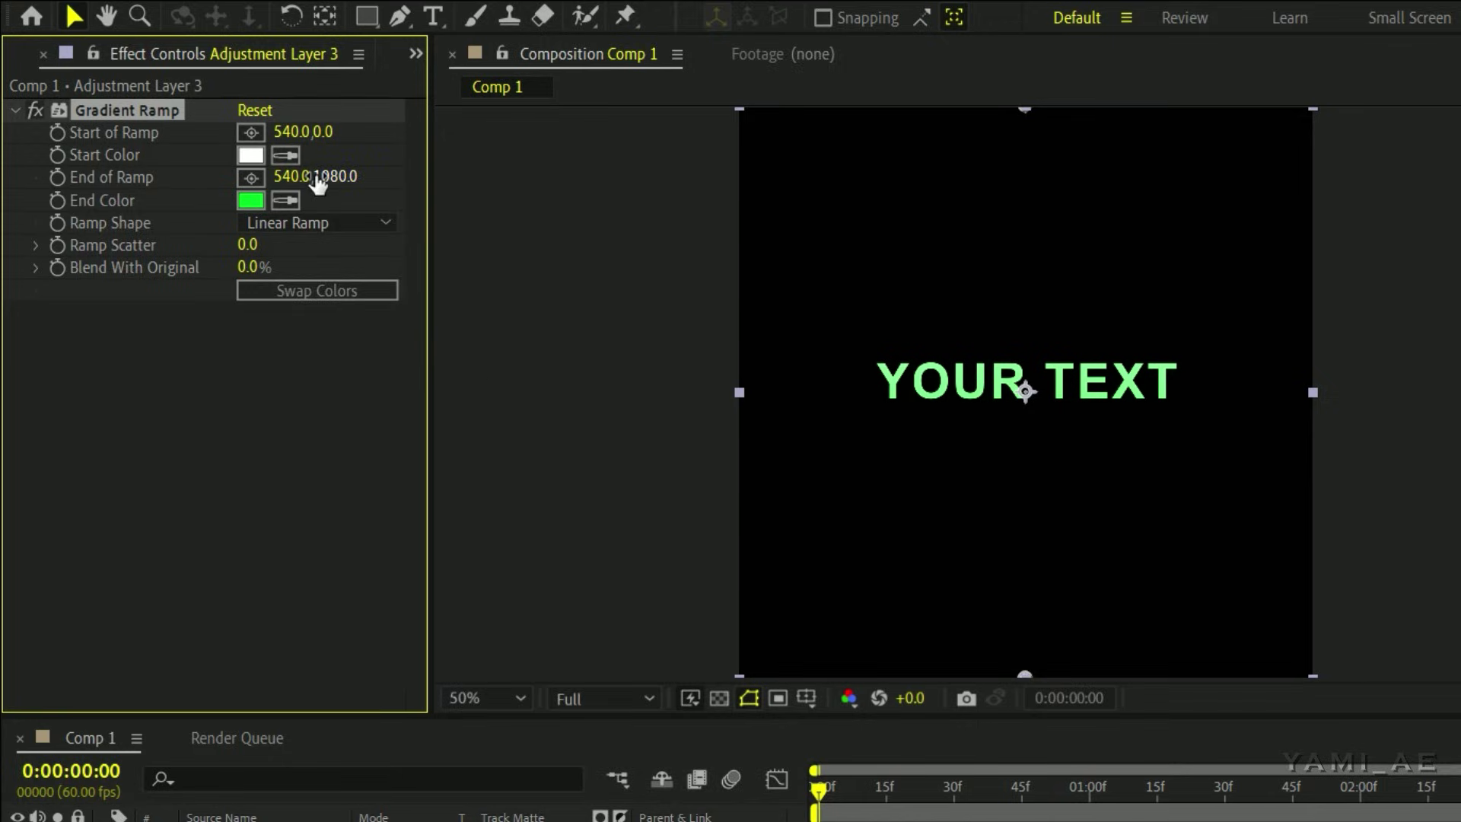
- Move the ramp points to Start 540,490 and End 540,542 around the lettering
{"action": "left_click_drag", "start_coordinate": [243, 219], "coordinate": [6, 229]}
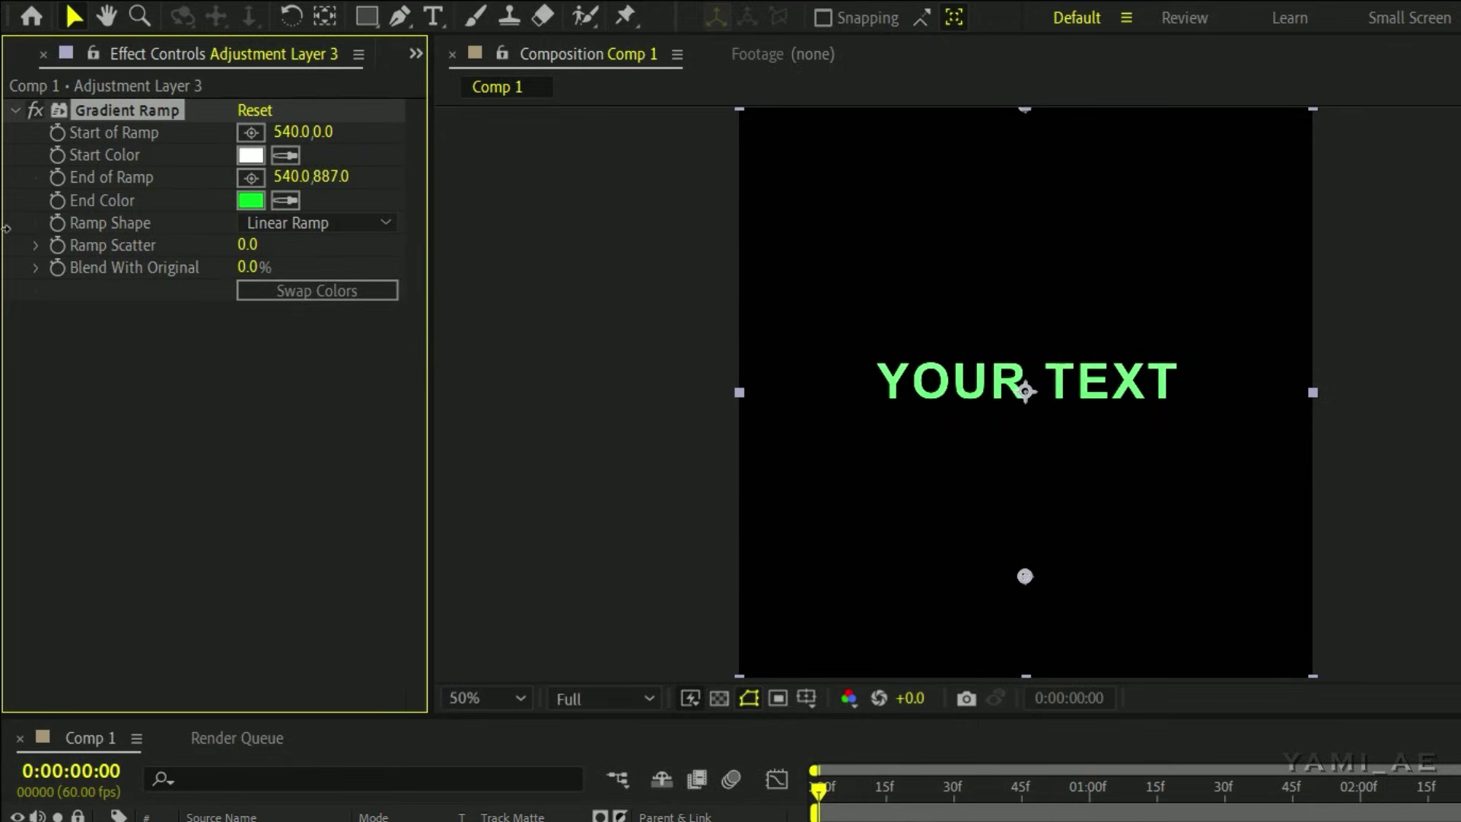
{"action": "left_click_drag", "start_coordinate": [312, 185], "coordinate": [192, 204]}
{"action": "left_click_drag", "start_coordinate": [337, 188], "coordinate": [187, 194]}
{"action": "scroll", "coordinate": [1012, 408], "scroll_direction": "up", "scroll_amount": 2}
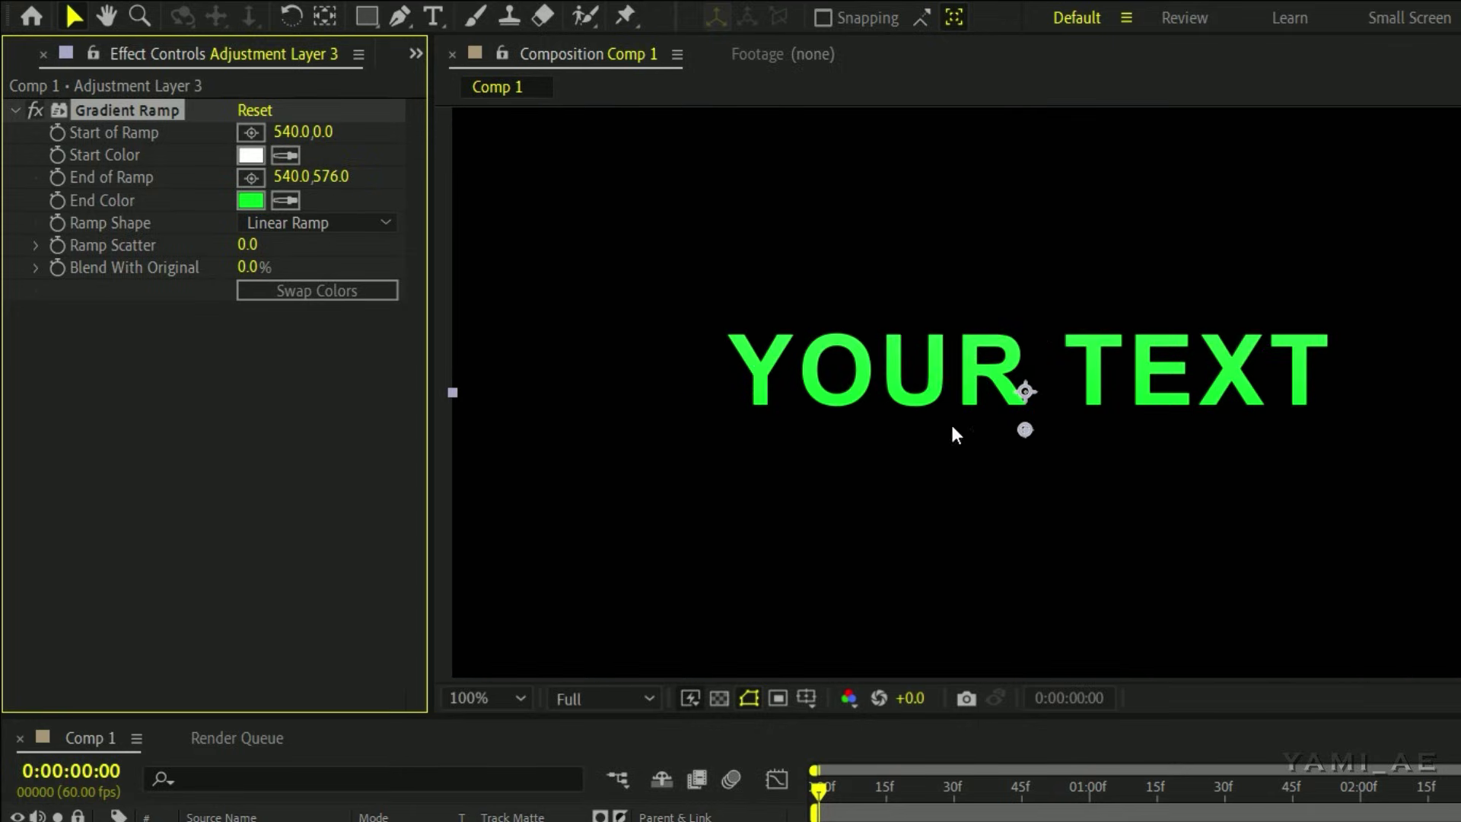
{"action": "left_click_drag", "start_coordinate": [338, 194], "coordinate": [204, 185]}
{"action": "left_click_drag", "start_coordinate": [323, 136], "coordinate": [885, 223]}
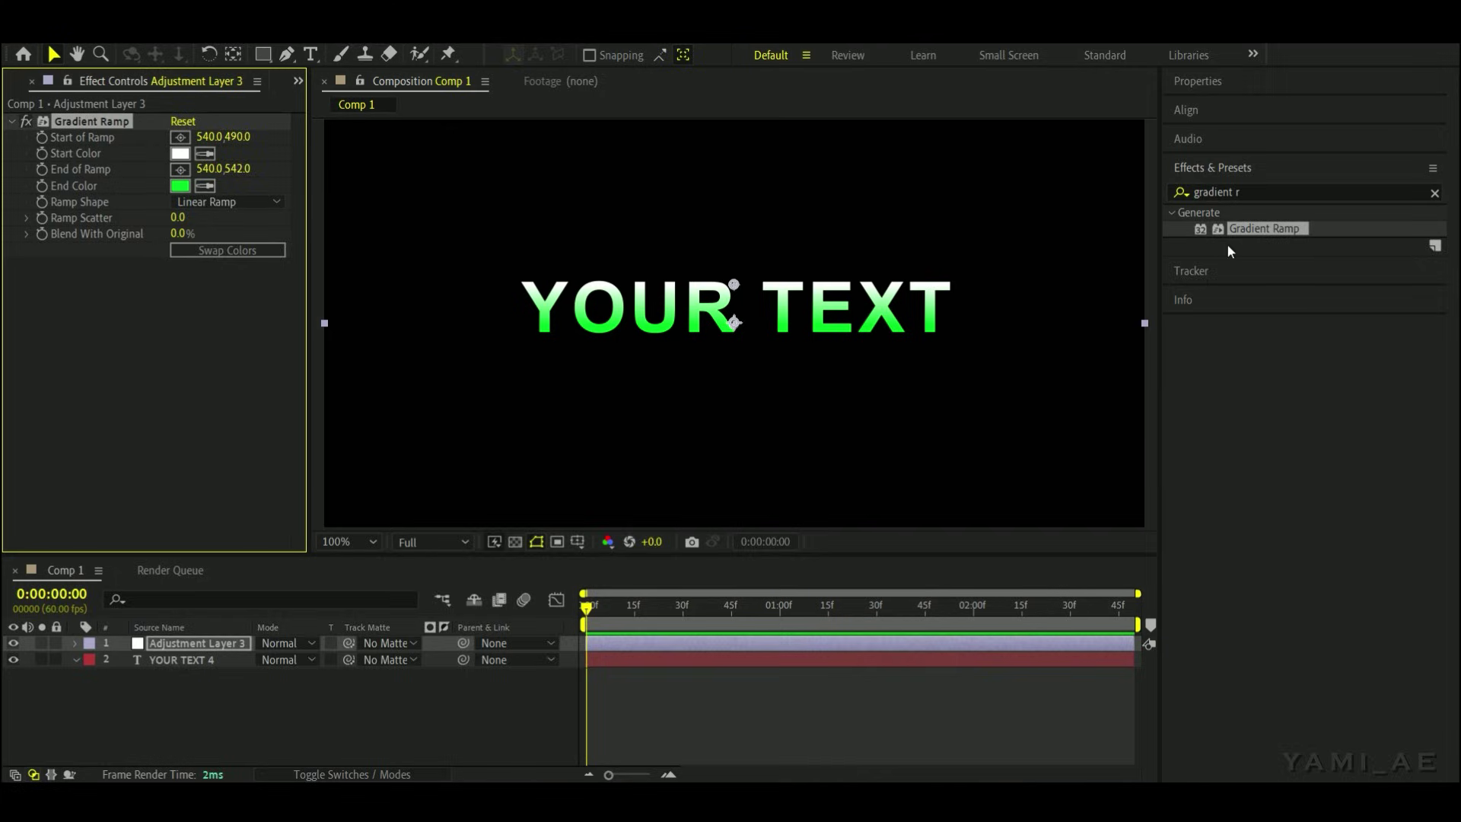
- Apply Deep Glow to the adjustment layer with Radius 200 and Exposure 0.20
{"action": "left_click", "coordinate": [1431, 192]}
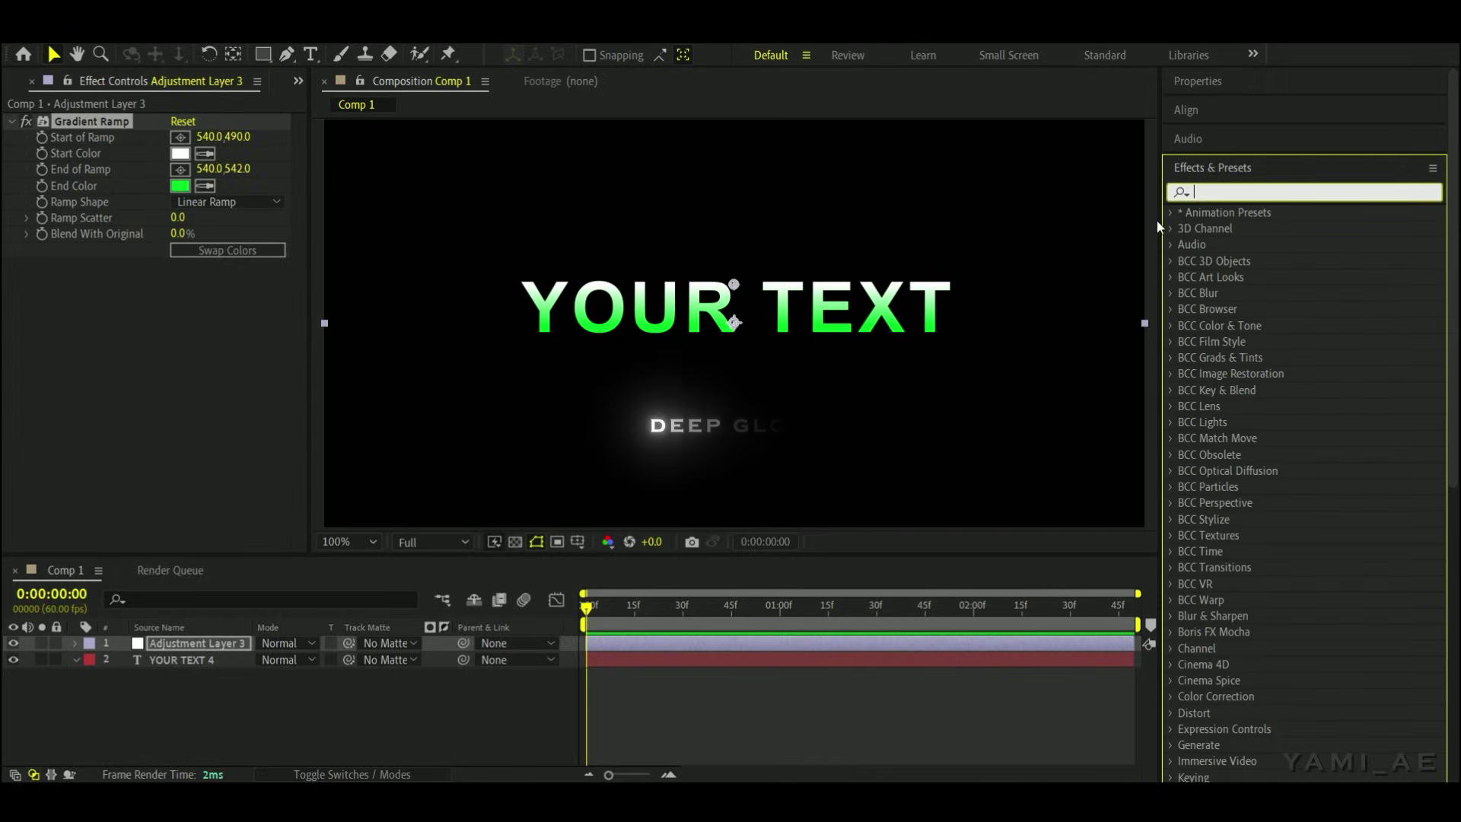
{"action": "type", "text": "deep"}
{"action": "left_click_drag", "start_coordinate": [1238, 277], "coordinate": [204, 307]}
{"action": "left_click", "coordinate": [199, 301]}
{"action": "type", "text": "0.20"}
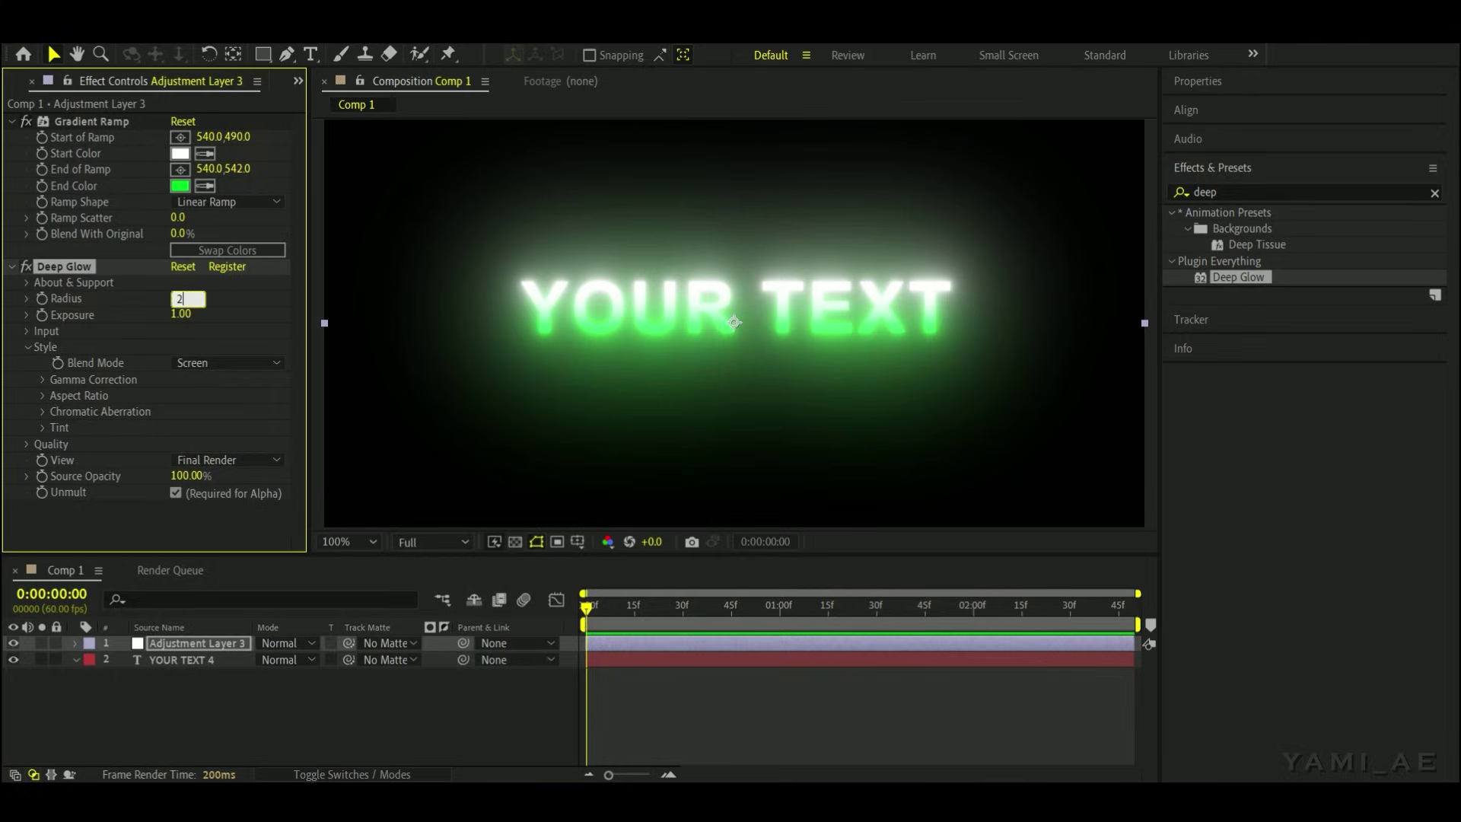
{"action": "key", "text": "Return"}
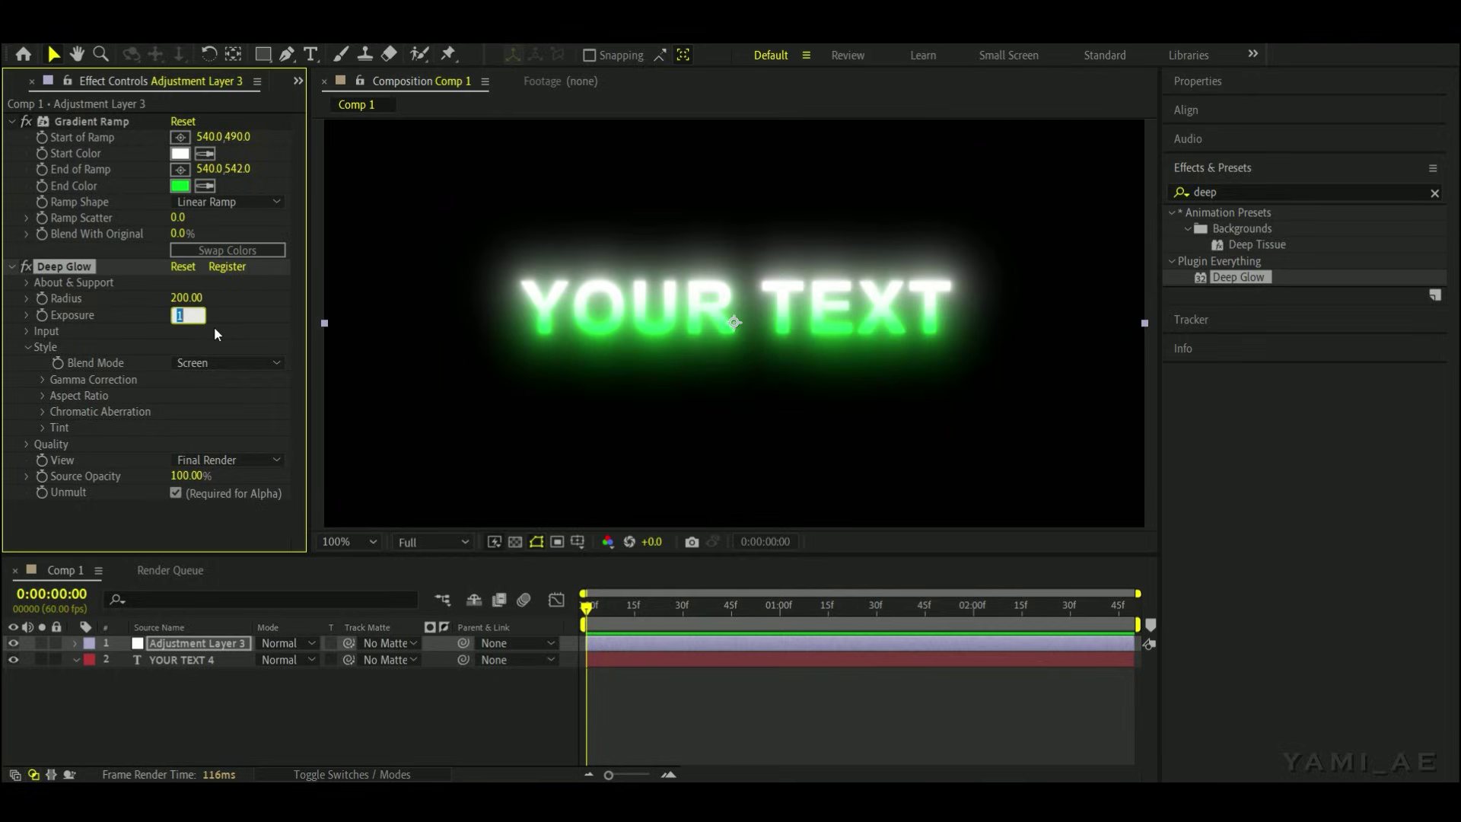
{"action": "type", "text": "0.20"}
{"action": "key", "text": "Return"}
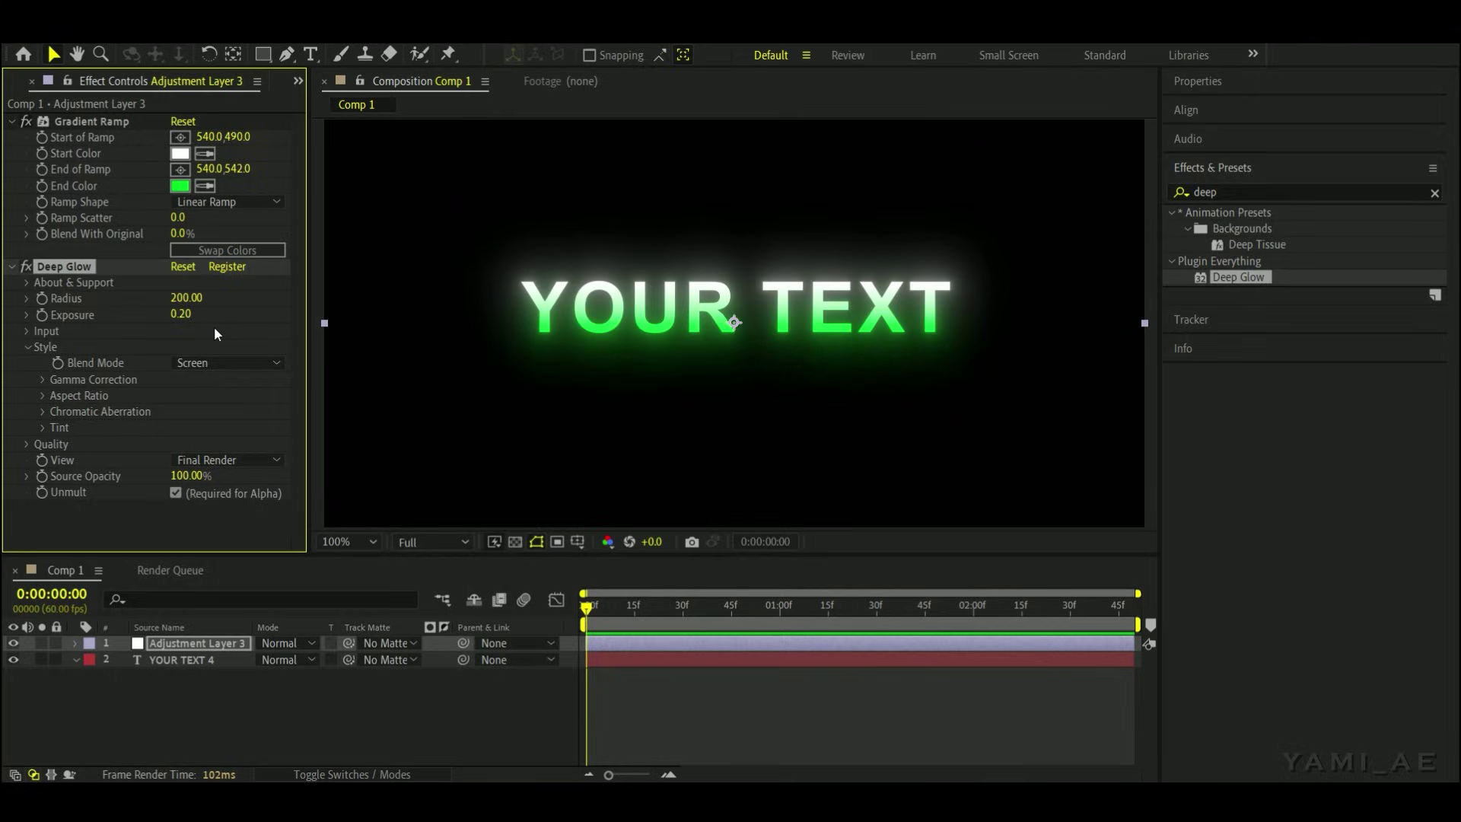
- Duplicate YOUR TEXT 4 and place the copy, YOUR TEXT 5, above the adjustment layer
{"action": "left_click", "coordinate": [11, 267]}
{"action": "left_click", "coordinate": [12, 121]}
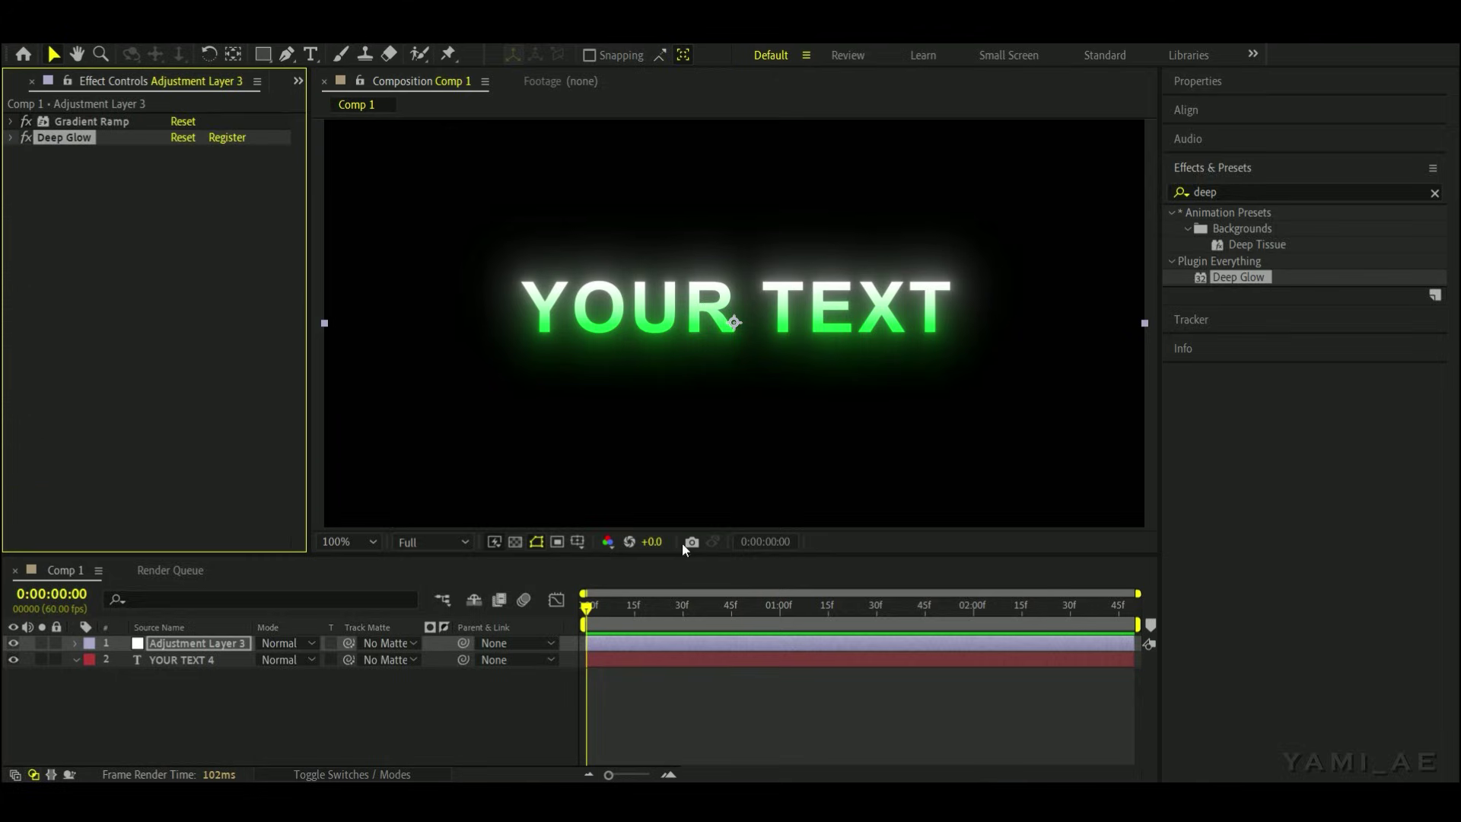
{"action": "scroll", "coordinate": [714, 434], "scroll_direction": "down", "scroll_amount": 2}
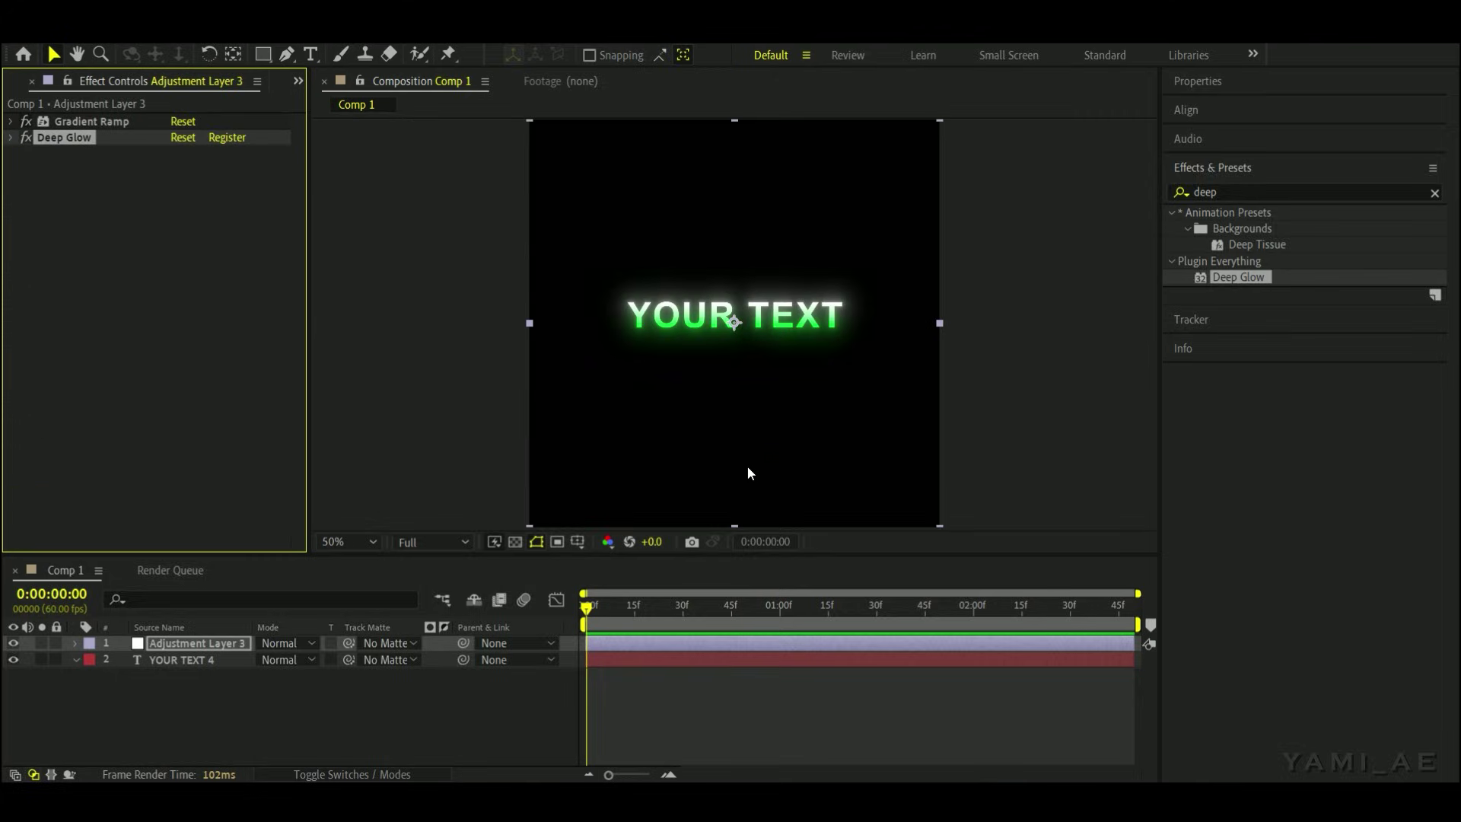
{"action": "left_click", "coordinate": [715, 729]}
{"action": "left_click", "coordinate": [664, 661]}
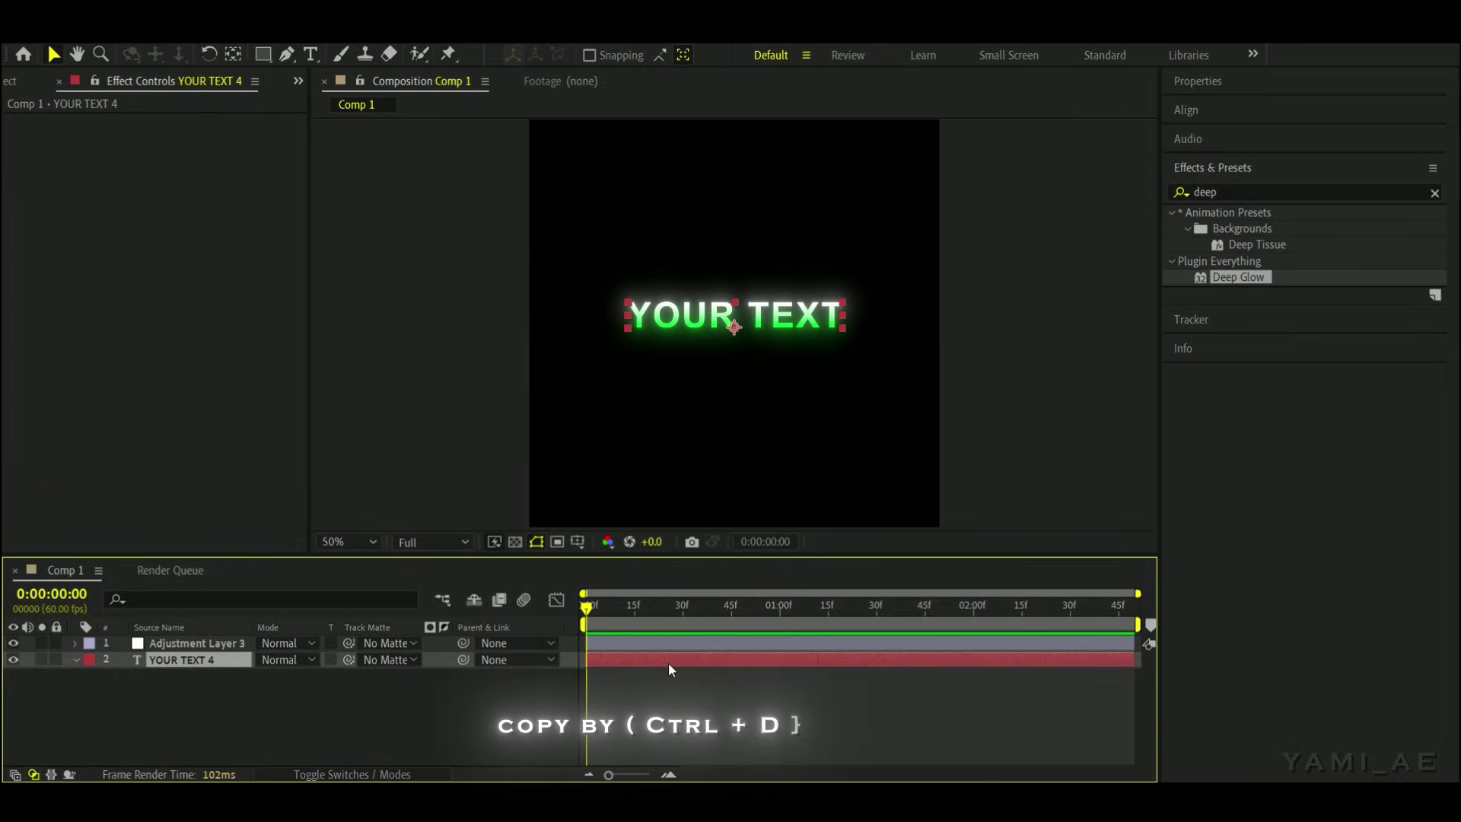
{"action": "key", "text": "ctrl+d"}
{"action": "left_click_drag", "start_coordinate": [221, 660], "coordinate": [226, 636]}
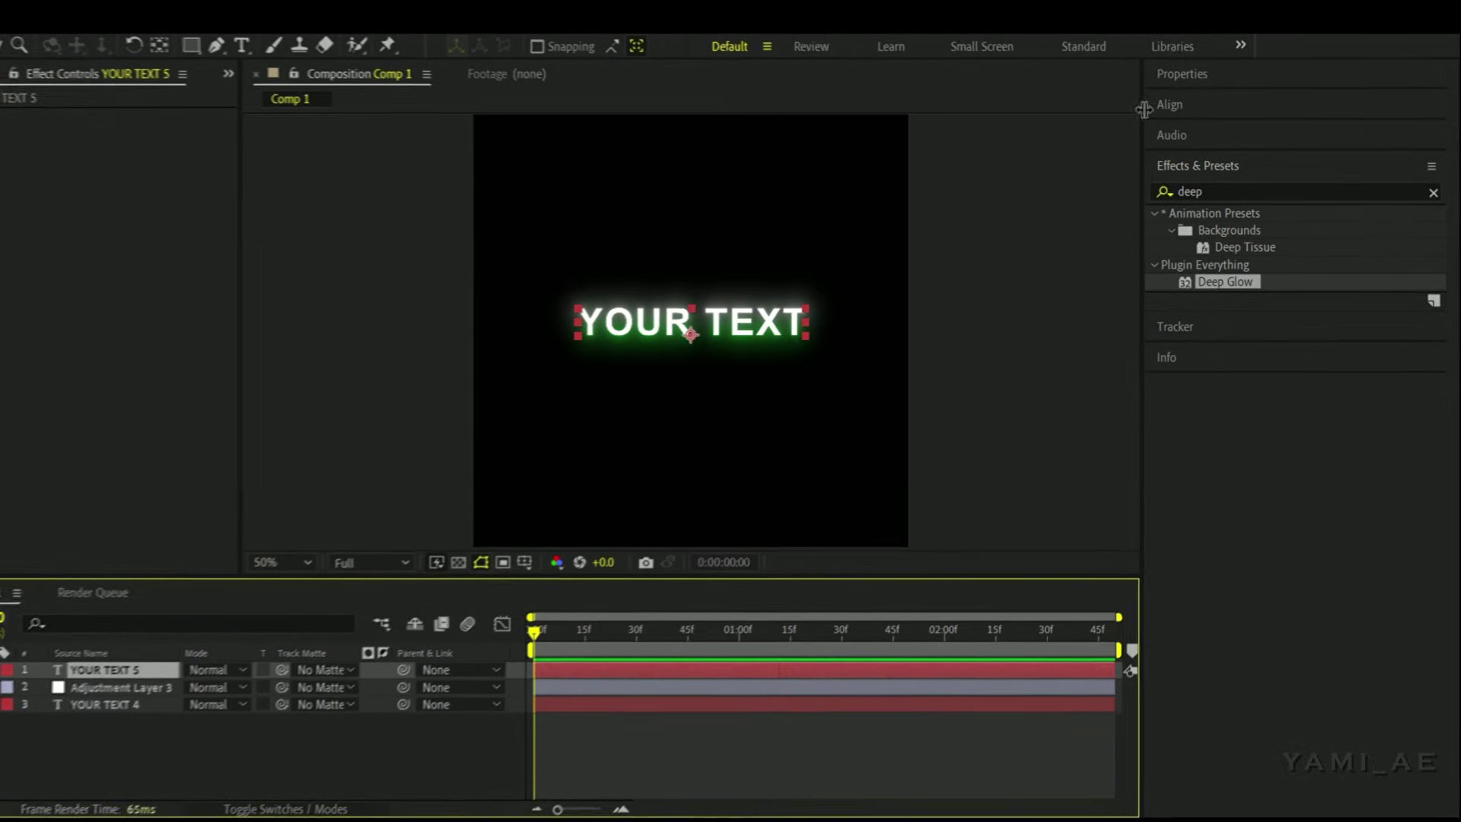
- Make YOUR TEXT 5 outline-only with no fill and a 1 px white stroke
{"action": "left_click", "coordinate": [1189, 82]}
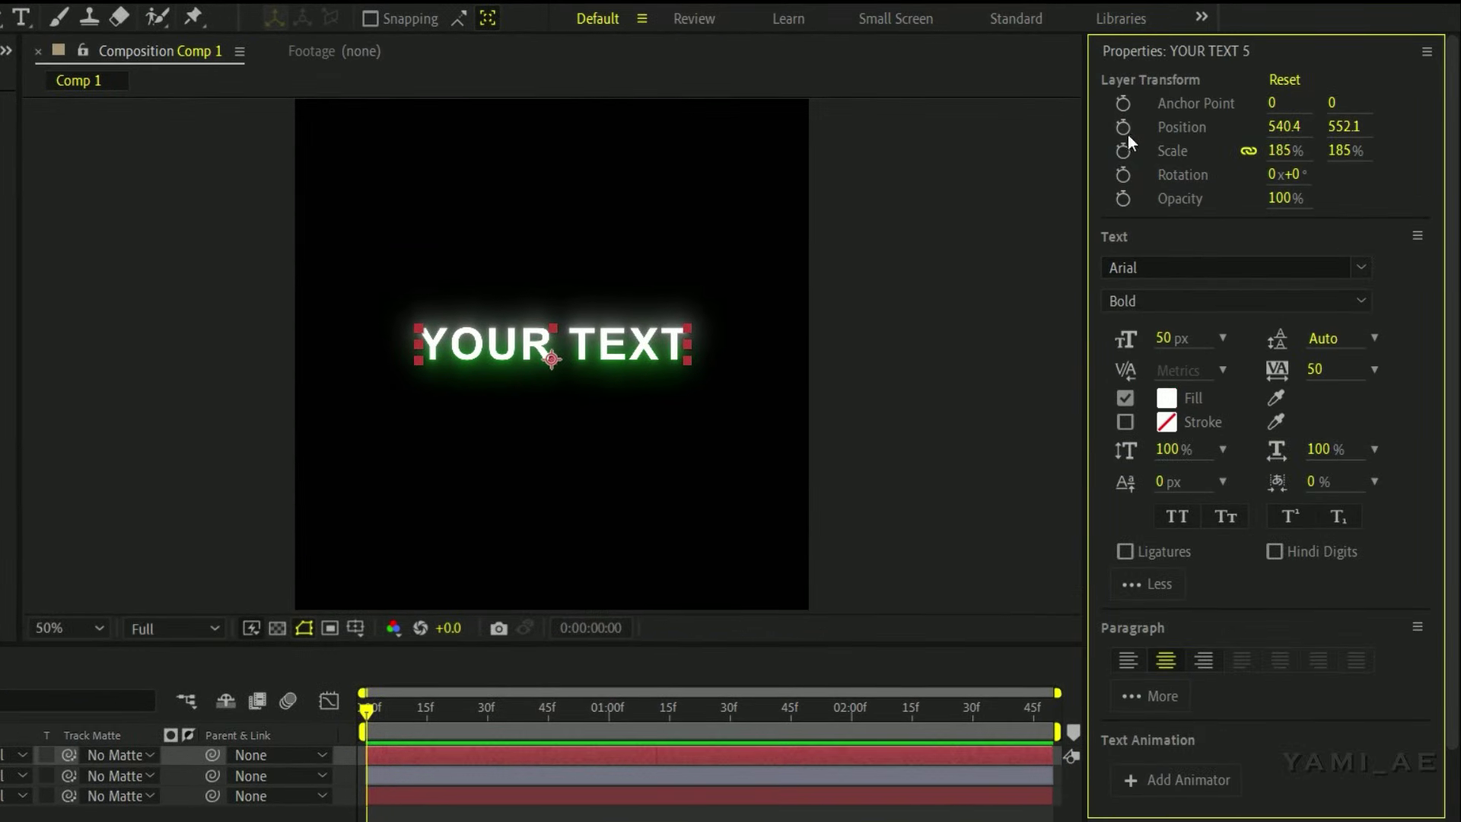
{"action": "left_click", "coordinate": [1124, 398]}
{"action": "left_click", "coordinate": [1126, 420]}
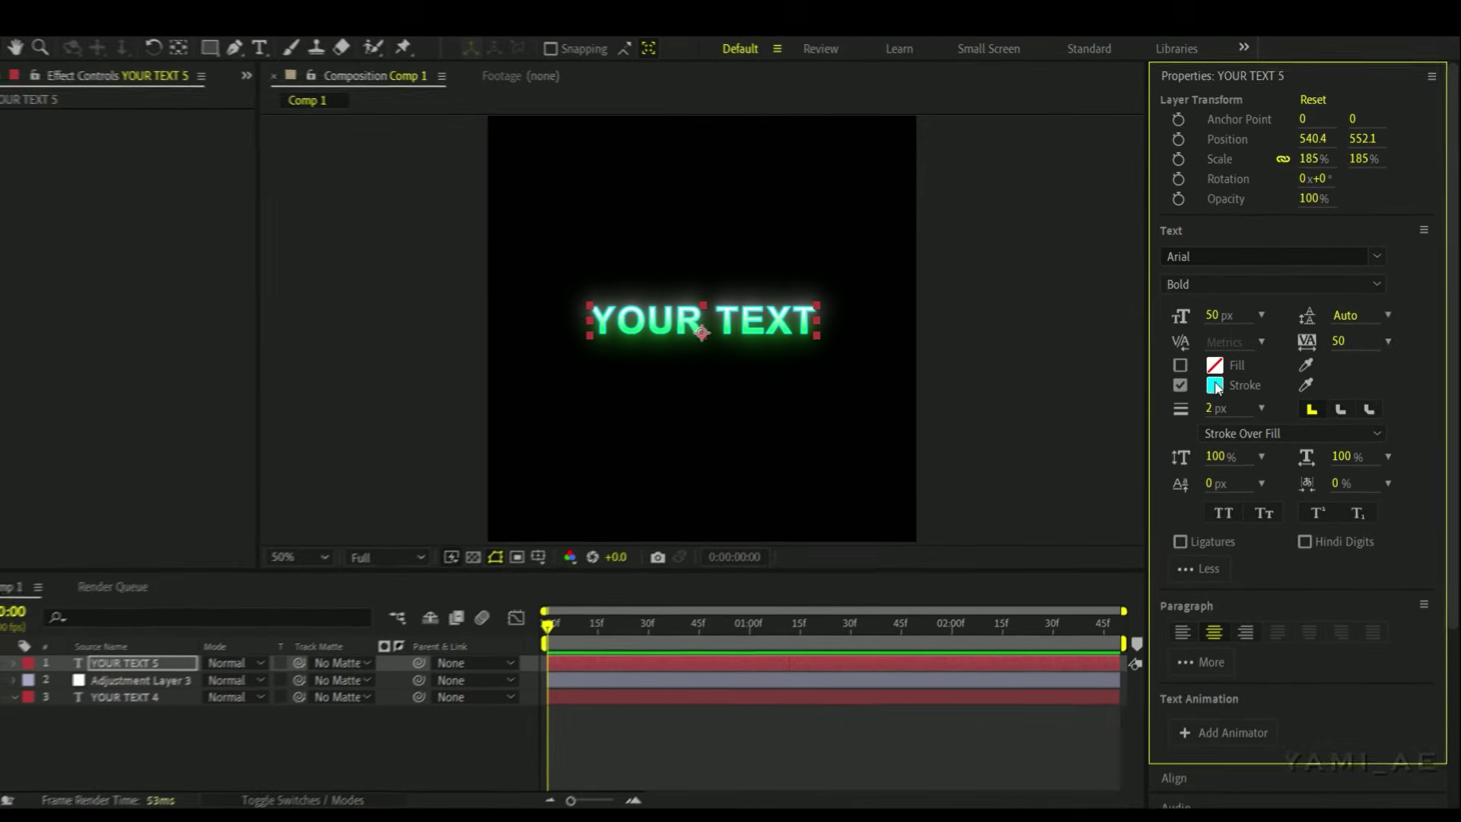
{"action": "left_click", "coordinate": [1215, 386]}
{"action": "left_click_drag", "start_coordinate": [169, 434], "coordinate": [0, 317]}
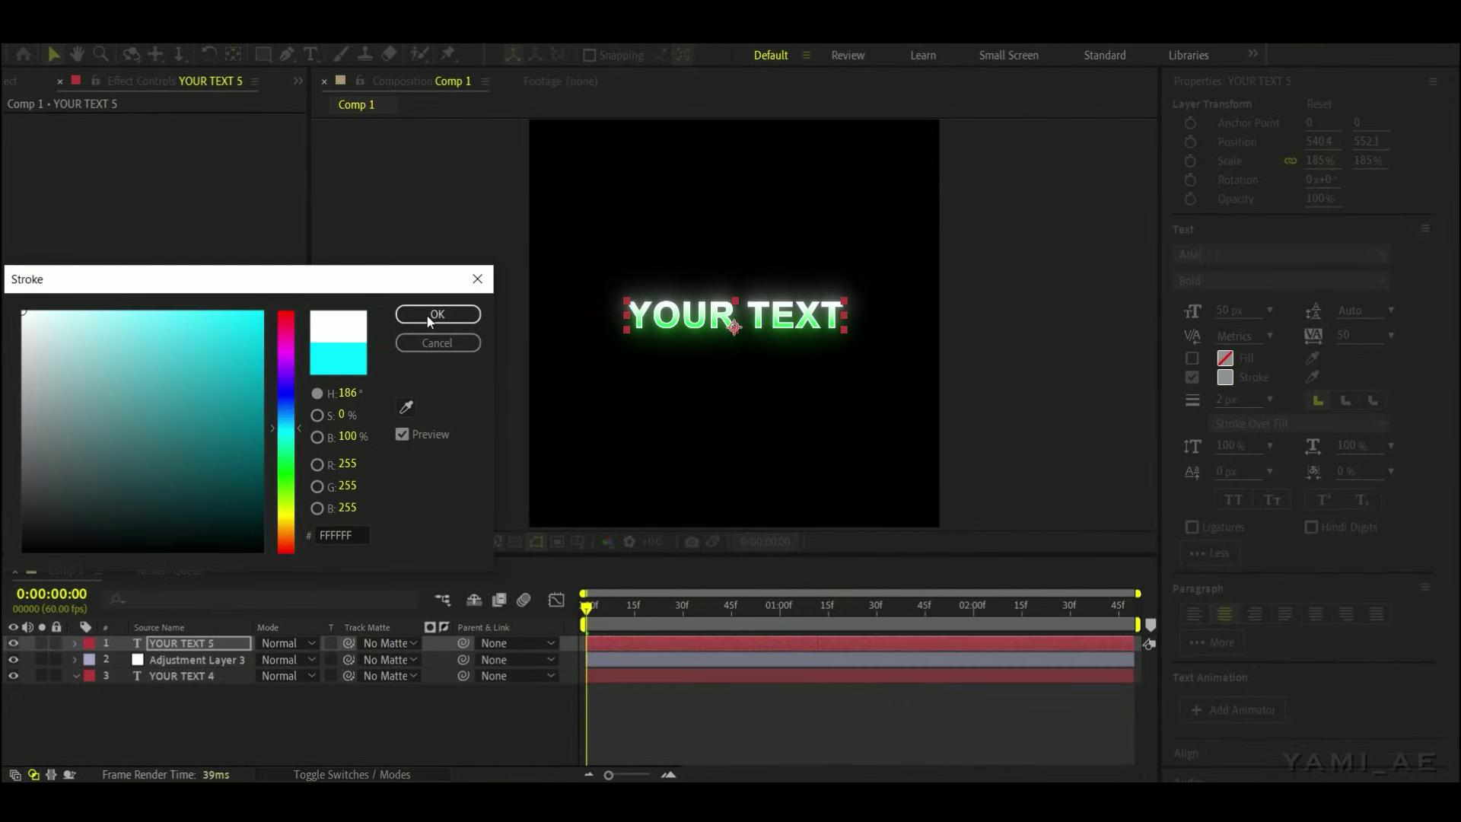
{"action": "left_click", "coordinate": [430, 315]}
{"action": "type", "text": "1"}
{"action": "key", "text": "Return"}
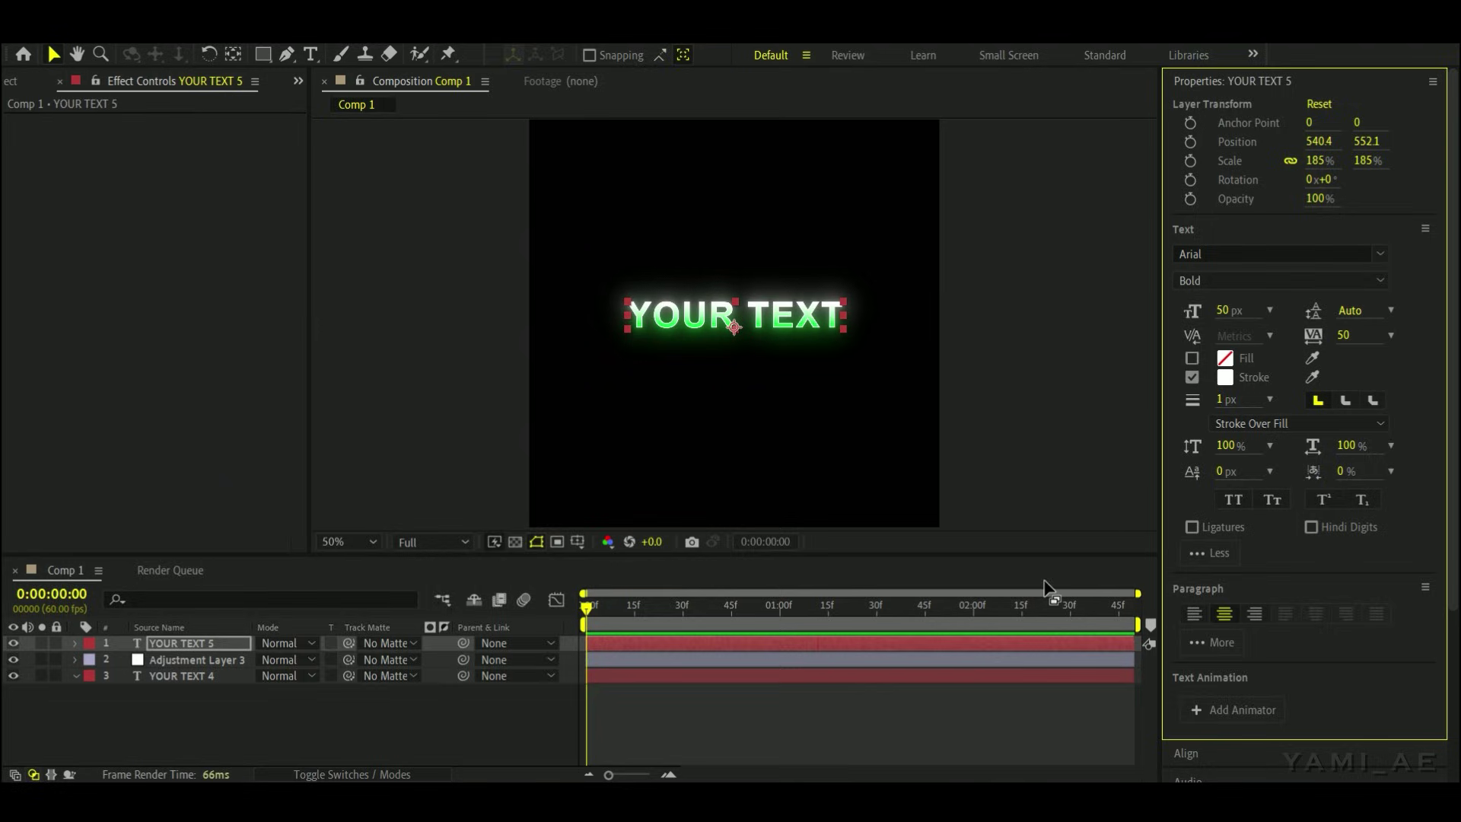
{"action": "left_click", "coordinate": [799, 724]}
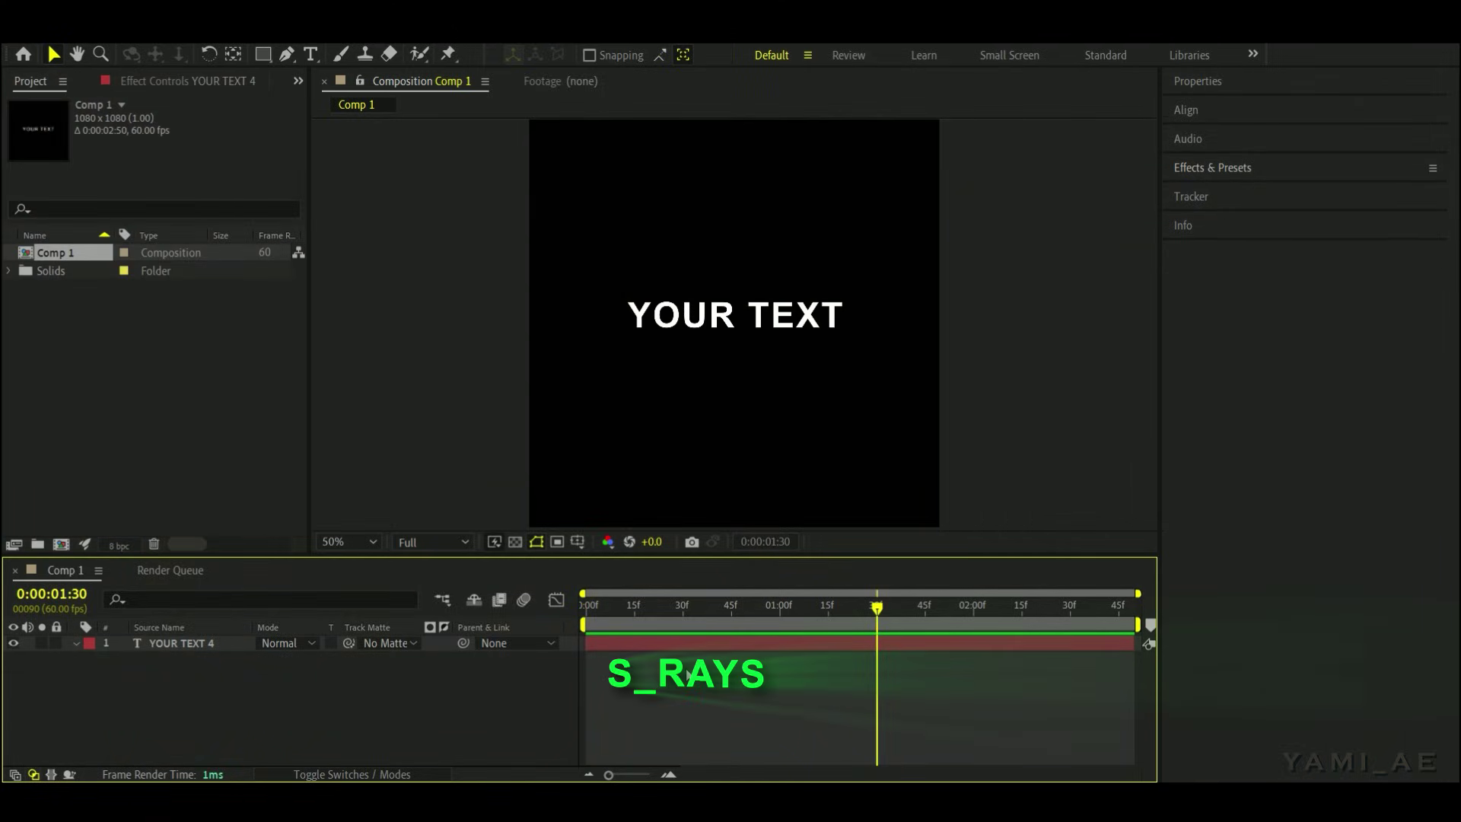
- Change the YOUR TEXT 4 fill colour to bright green 17C401
{"action": "left_click", "coordinate": [742, 643]}
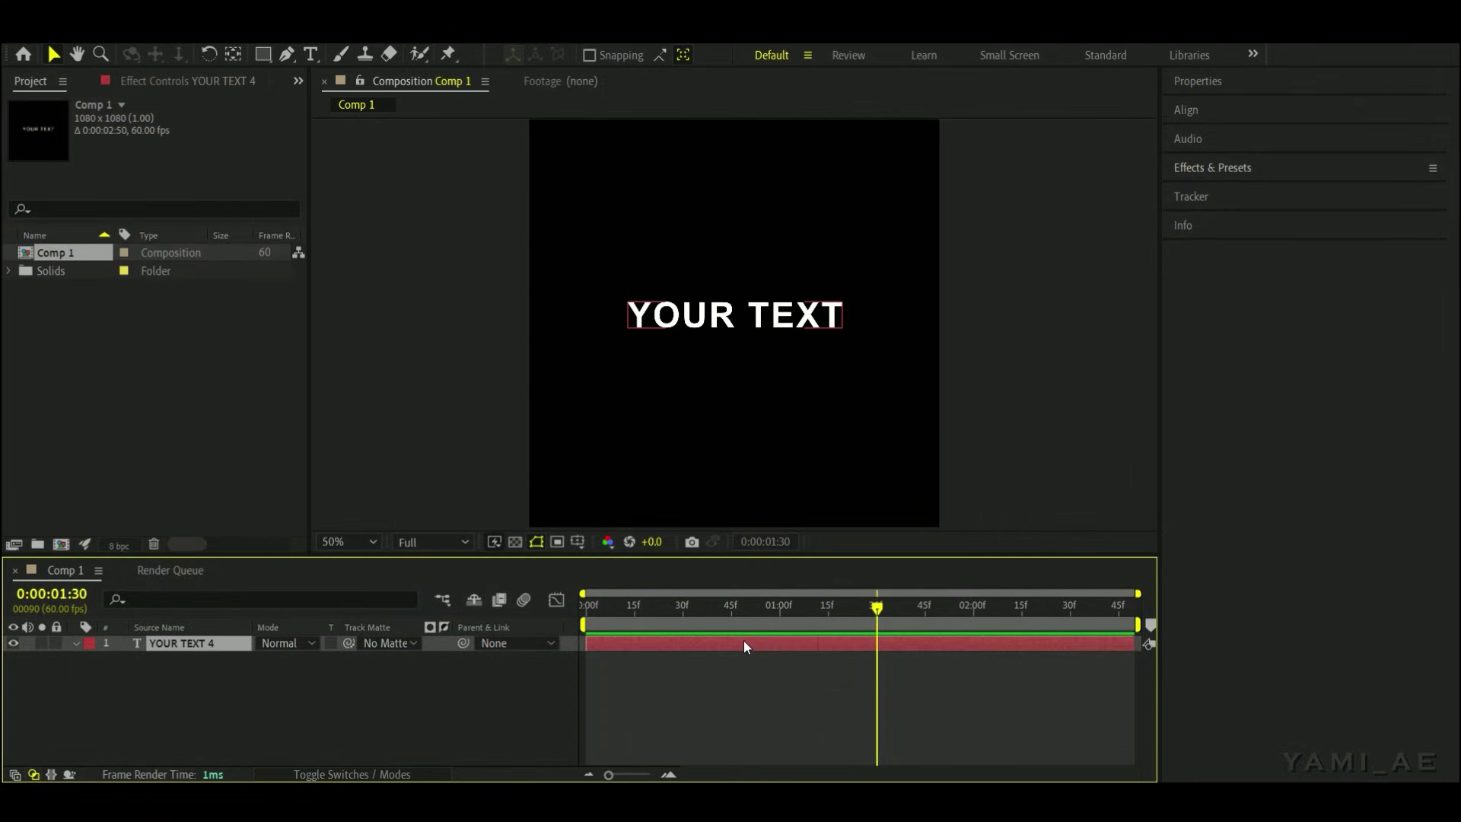
{"action": "left_click", "coordinate": [1191, 82]}
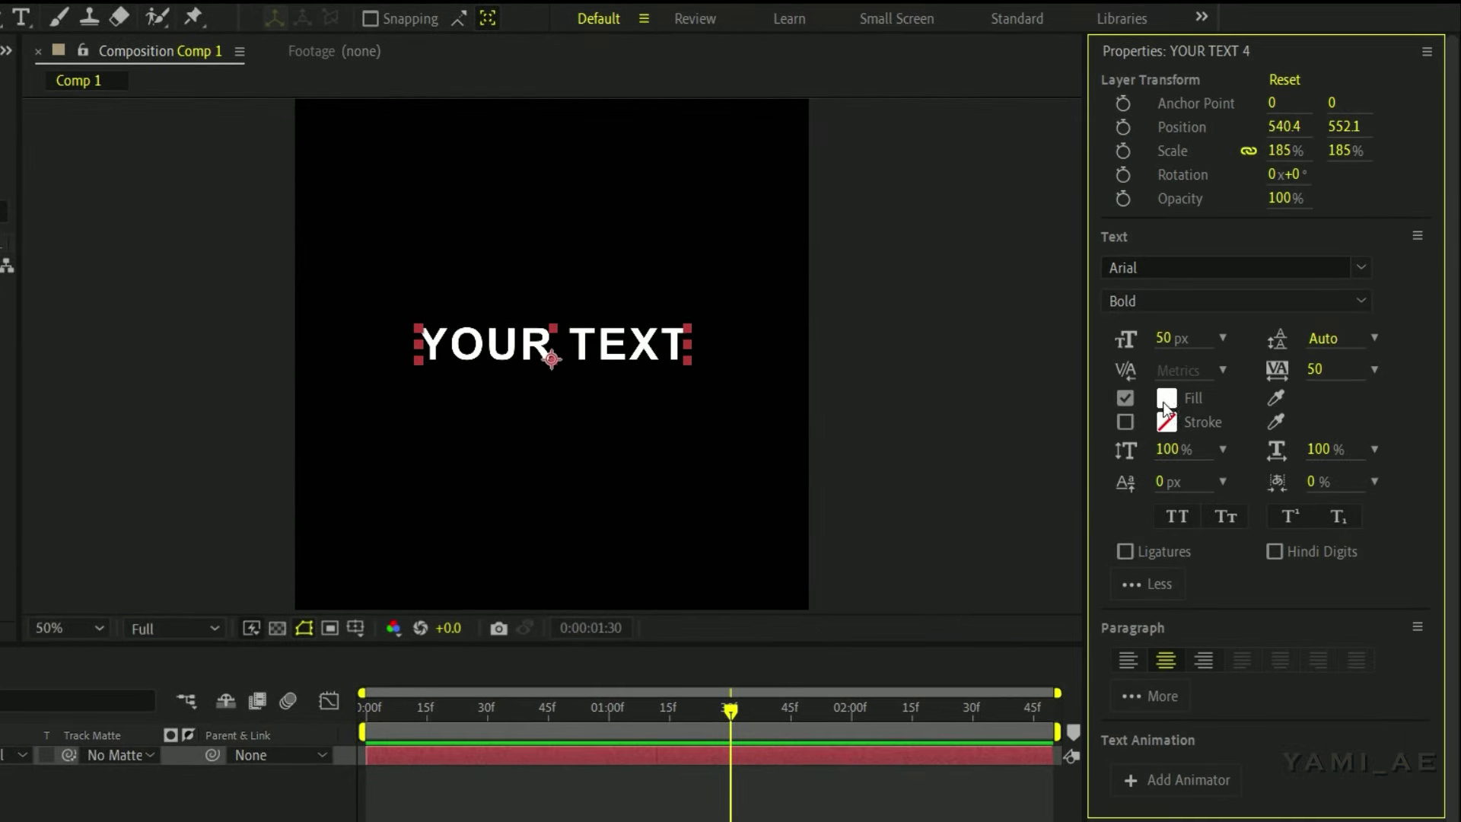
{"action": "left_click", "coordinate": [1227, 354]}
{"action": "left_click_drag", "start_coordinate": [36, 339], "coordinate": [35, 535]}
{"action": "left_click", "coordinate": [7, 401]}
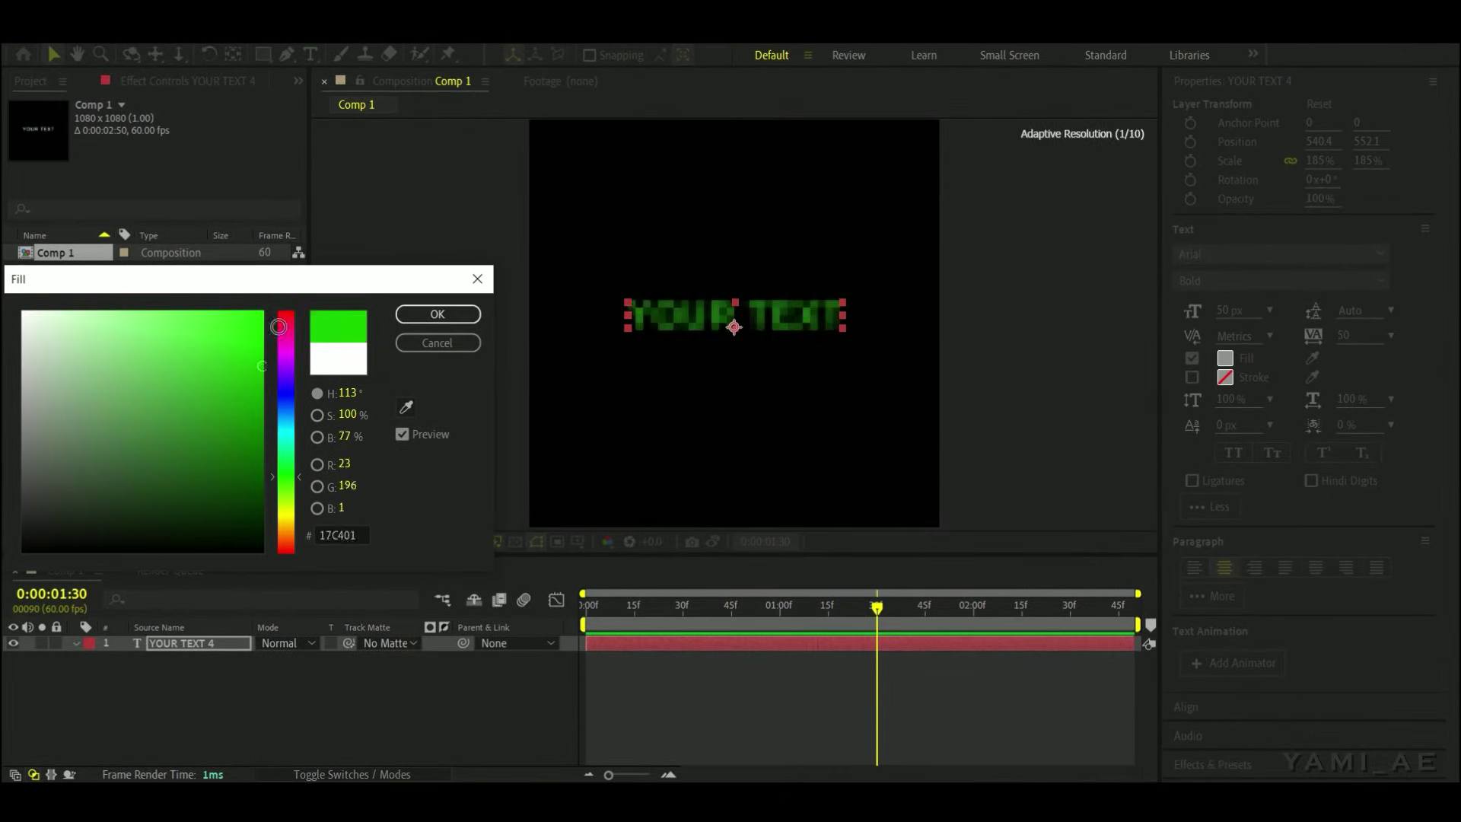
{"action": "left_click", "coordinate": [452, 313]}
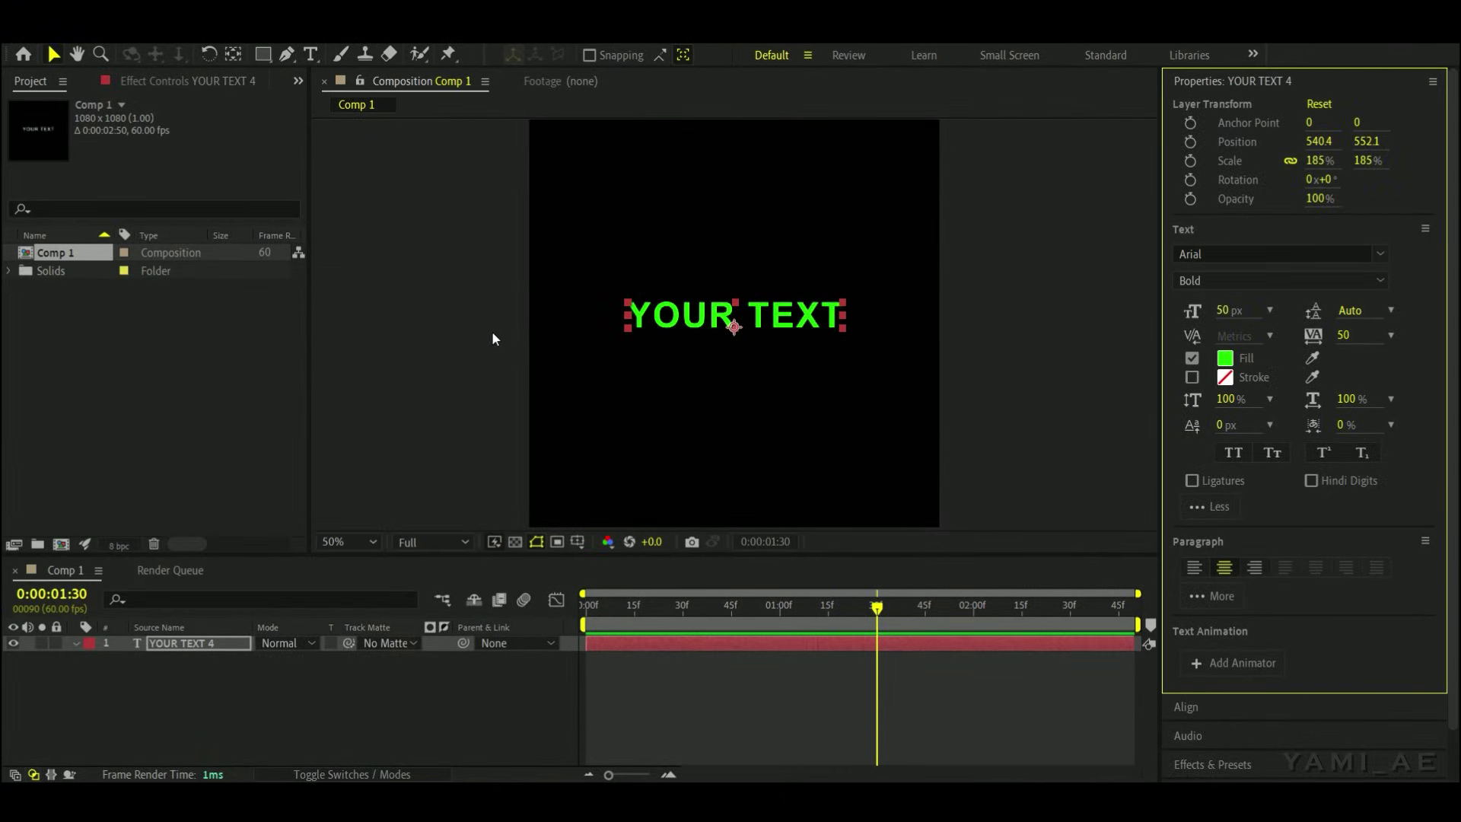
{"action": "left_click", "coordinate": [1198, 82]}
{"action": "left_click", "coordinate": [1204, 167]}
{"action": "left_click", "coordinate": [1224, 192]}
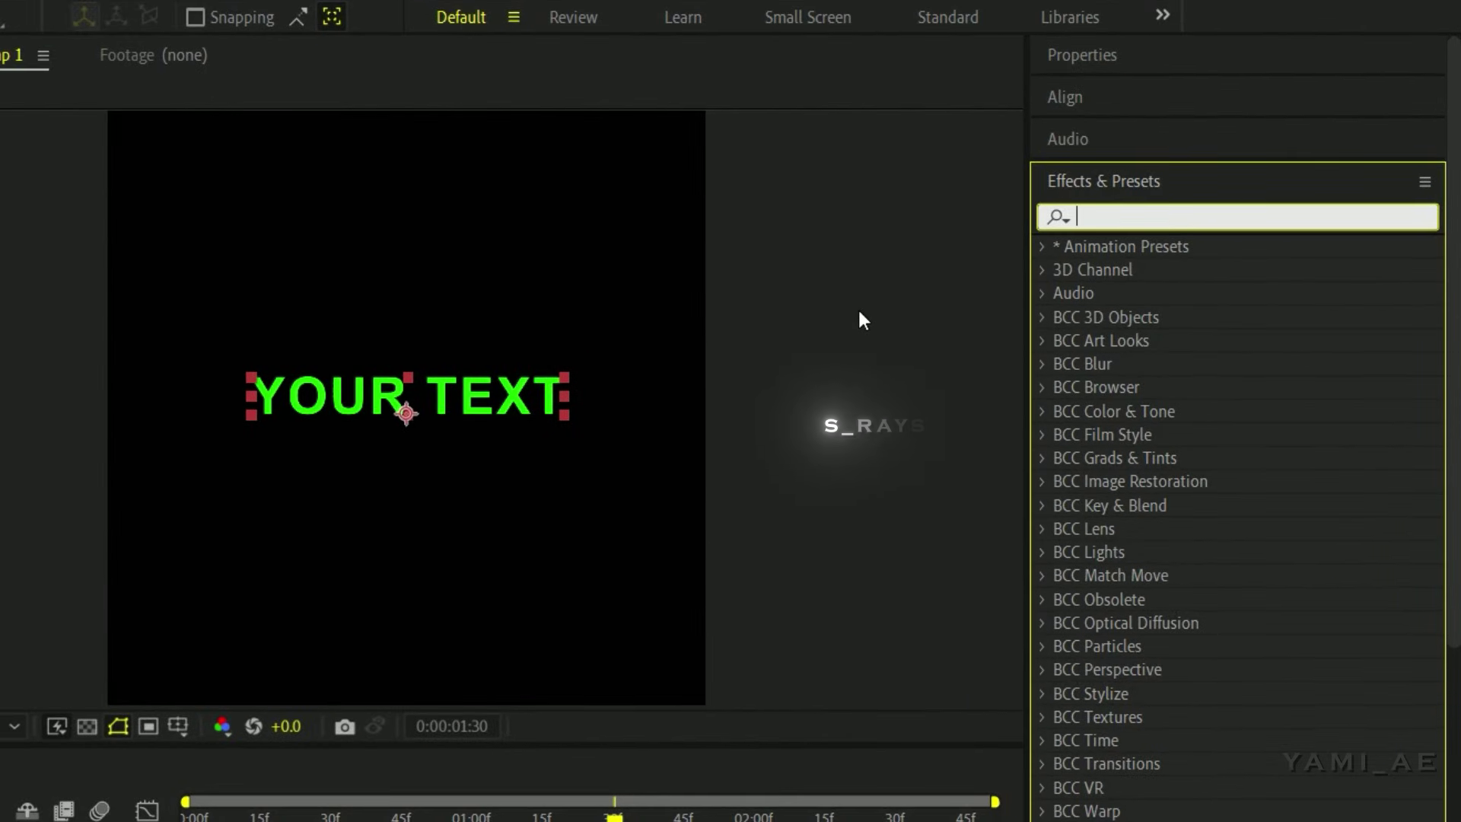
- Apply the S_Rays effect to the YOUR TEXT 4 layer
{"action": "type", "text": "s_rays"}
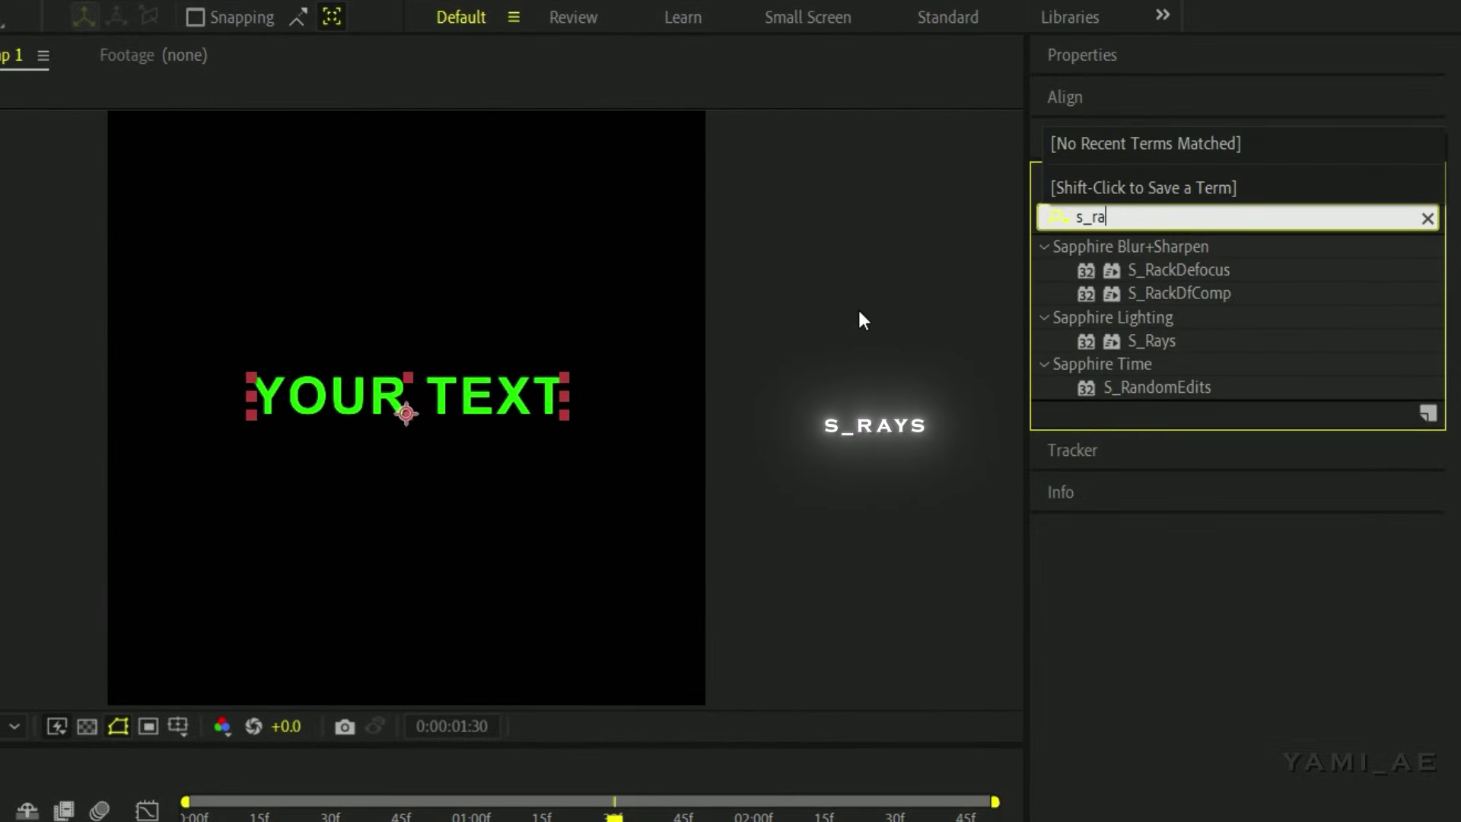
{"action": "left_click_drag", "start_coordinate": [1151, 270], "coordinate": [296, 821]}
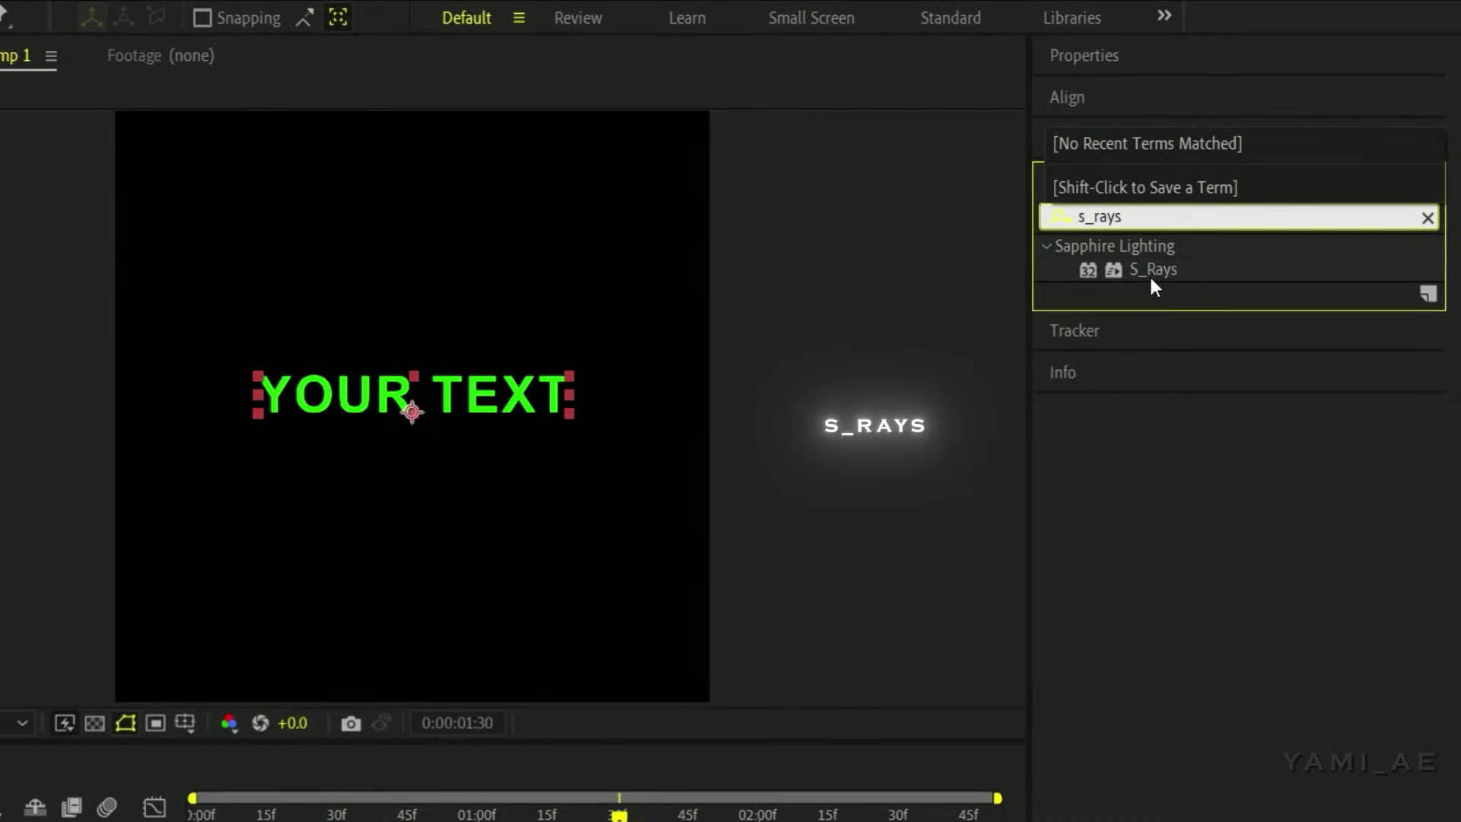
{"action": "left_click_drag", "start_coordinate": [621, 670], "coordinate": [621, 669]}
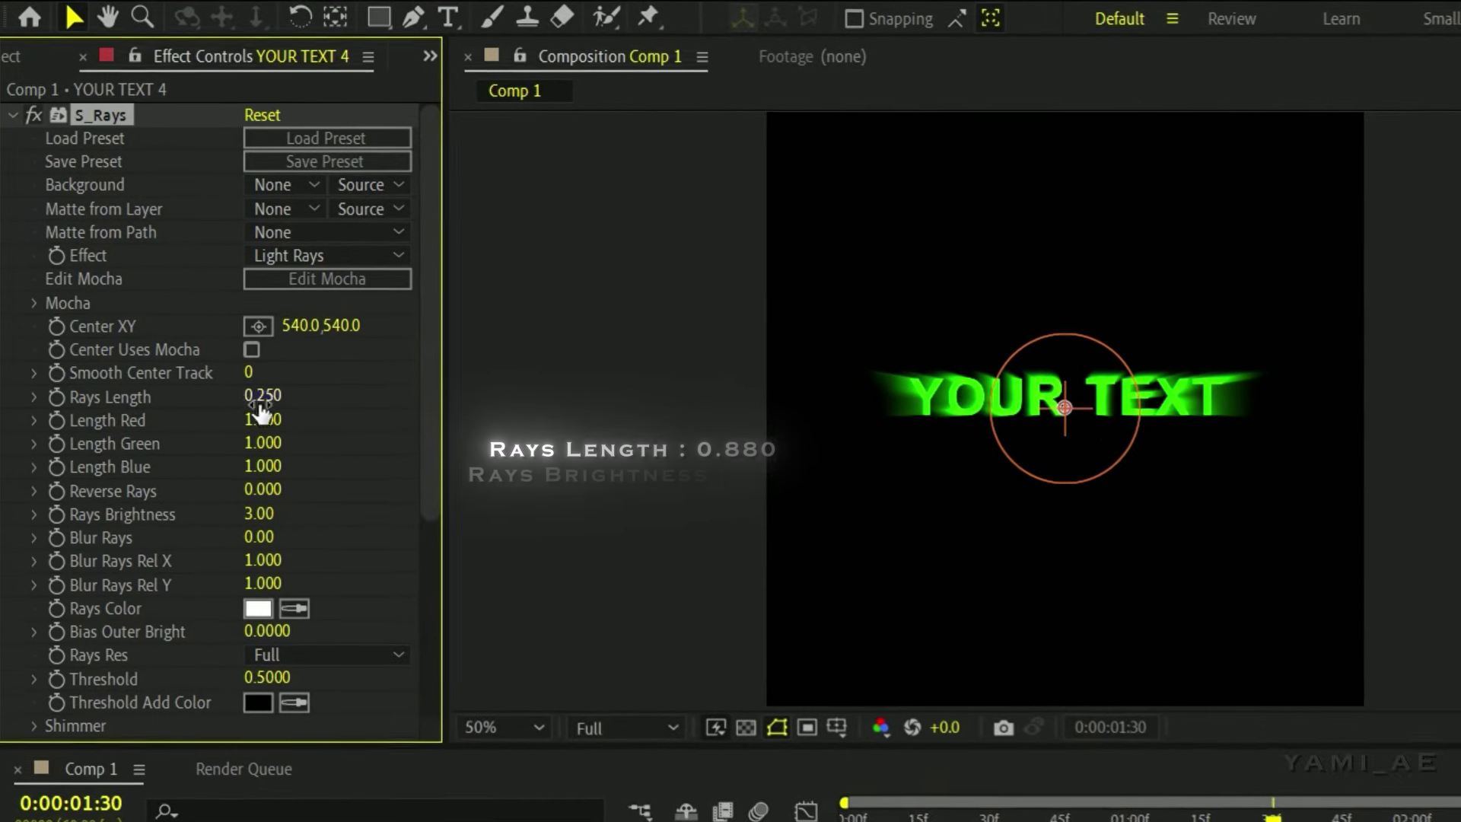
- Set S_Rays Rays Length to 0.880 and Rays Brightness to 0.90
{"action": "left_click", "coordinate": [181, 314]}
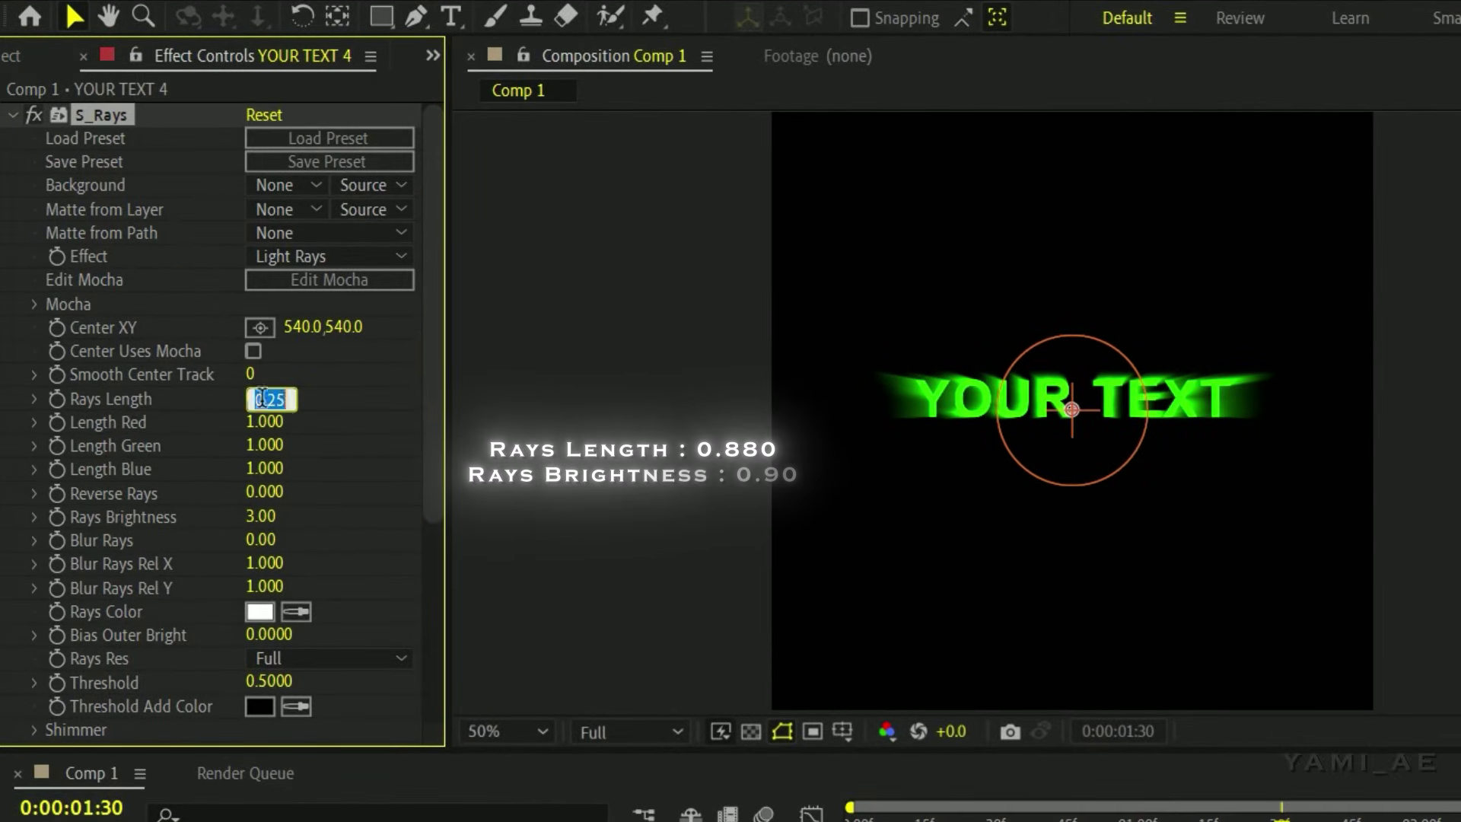
{"action": "type", "text": "0."}
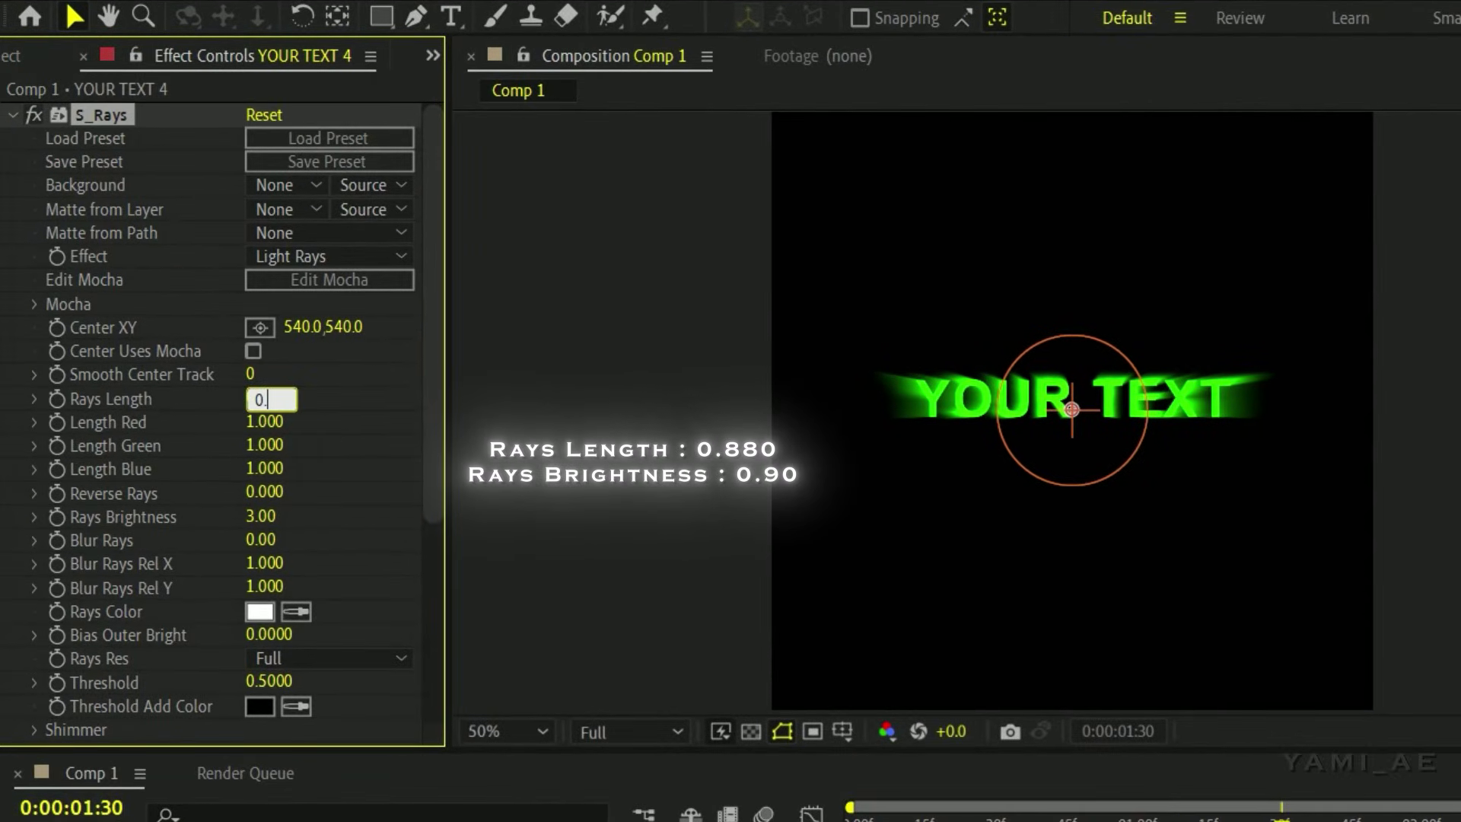
{"action": "type", "text": "880"}
{"action": "key", "text": "Return"}
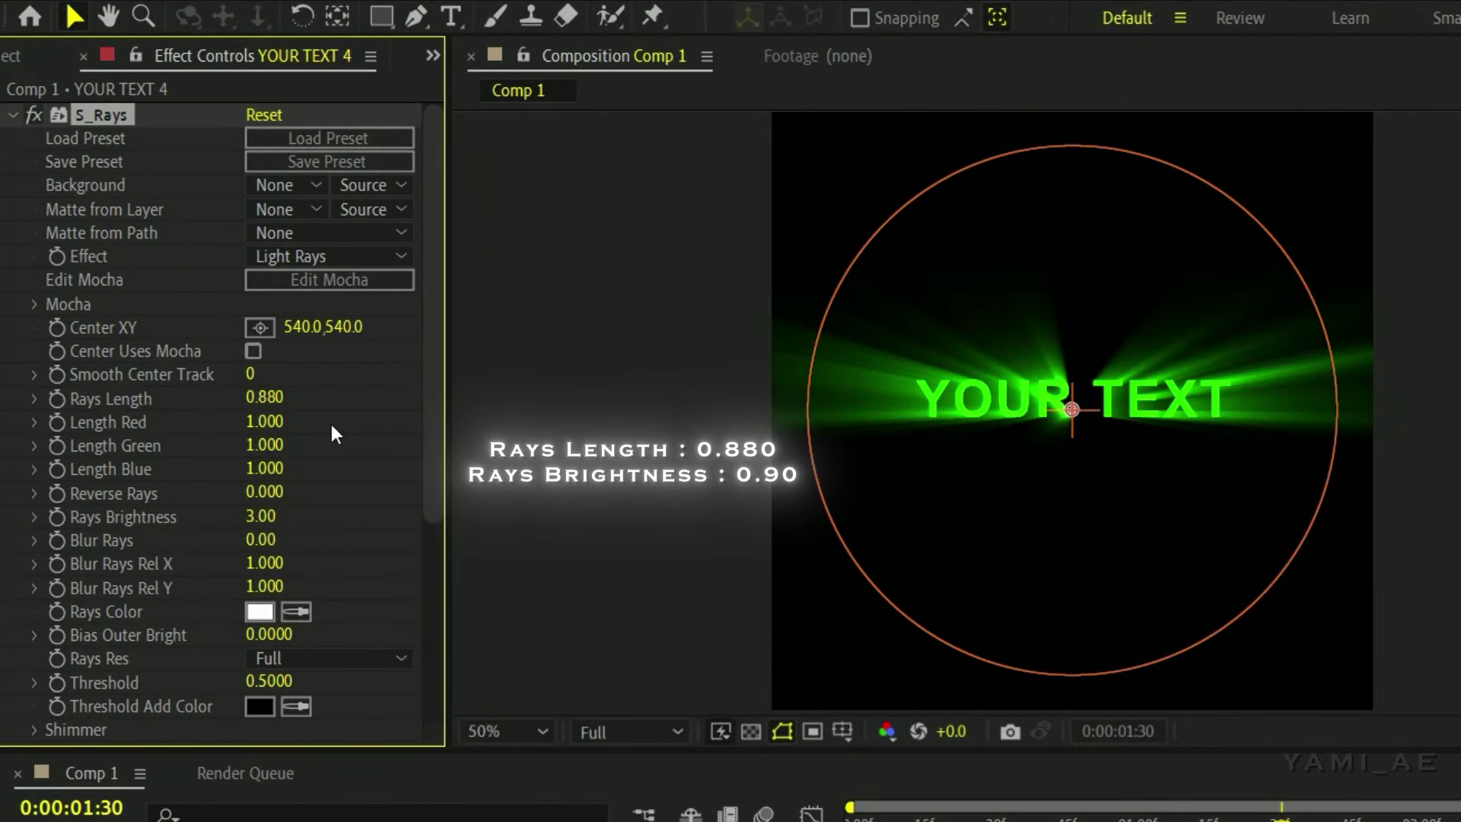
{"action": "left_click", "coordinate": [262, 516]}
{"action": "type", "text": "0."}
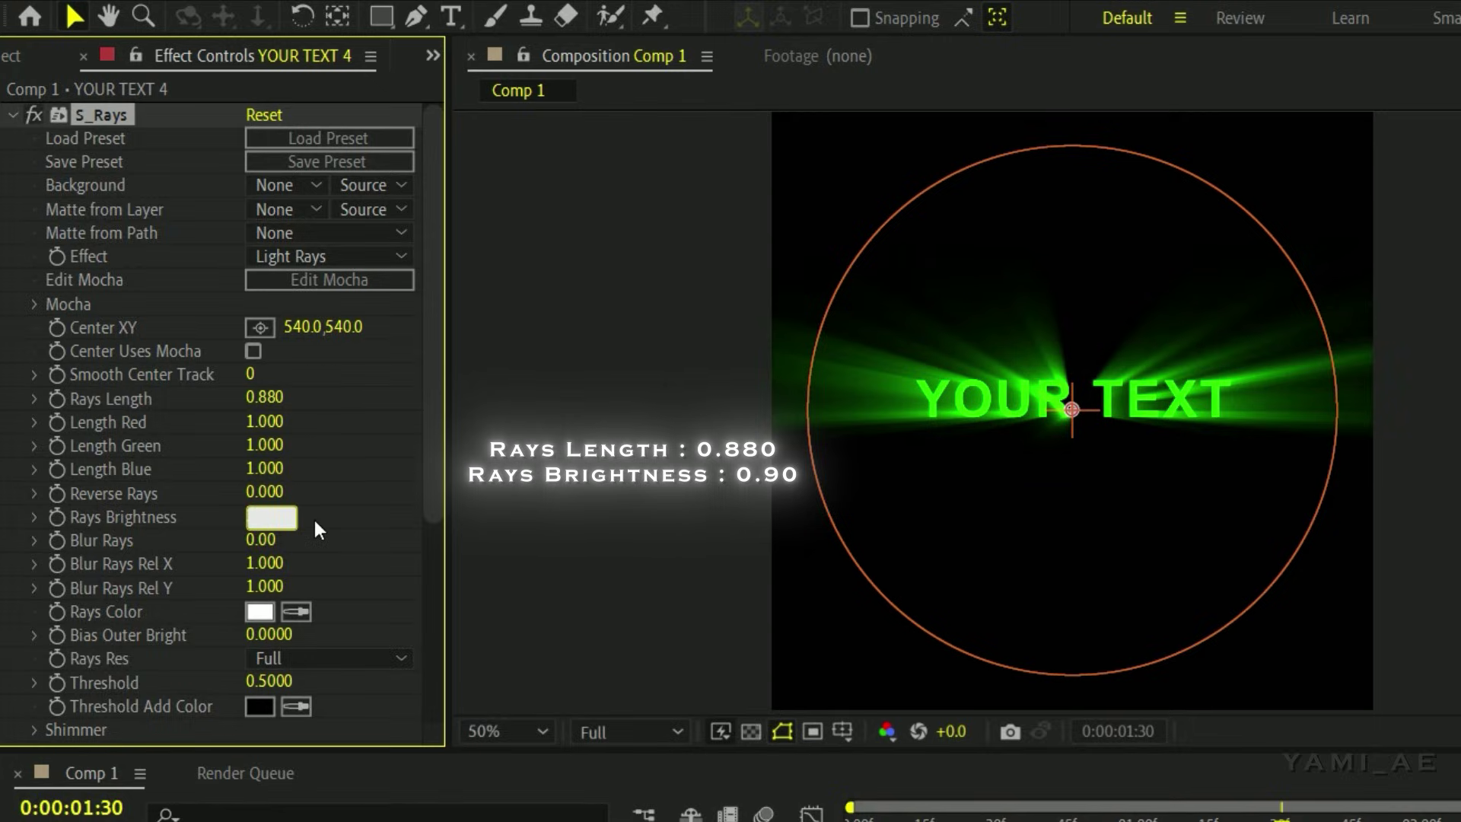
{"action": "type", "text": "90"}
{"action": "key", "text": "Return"}
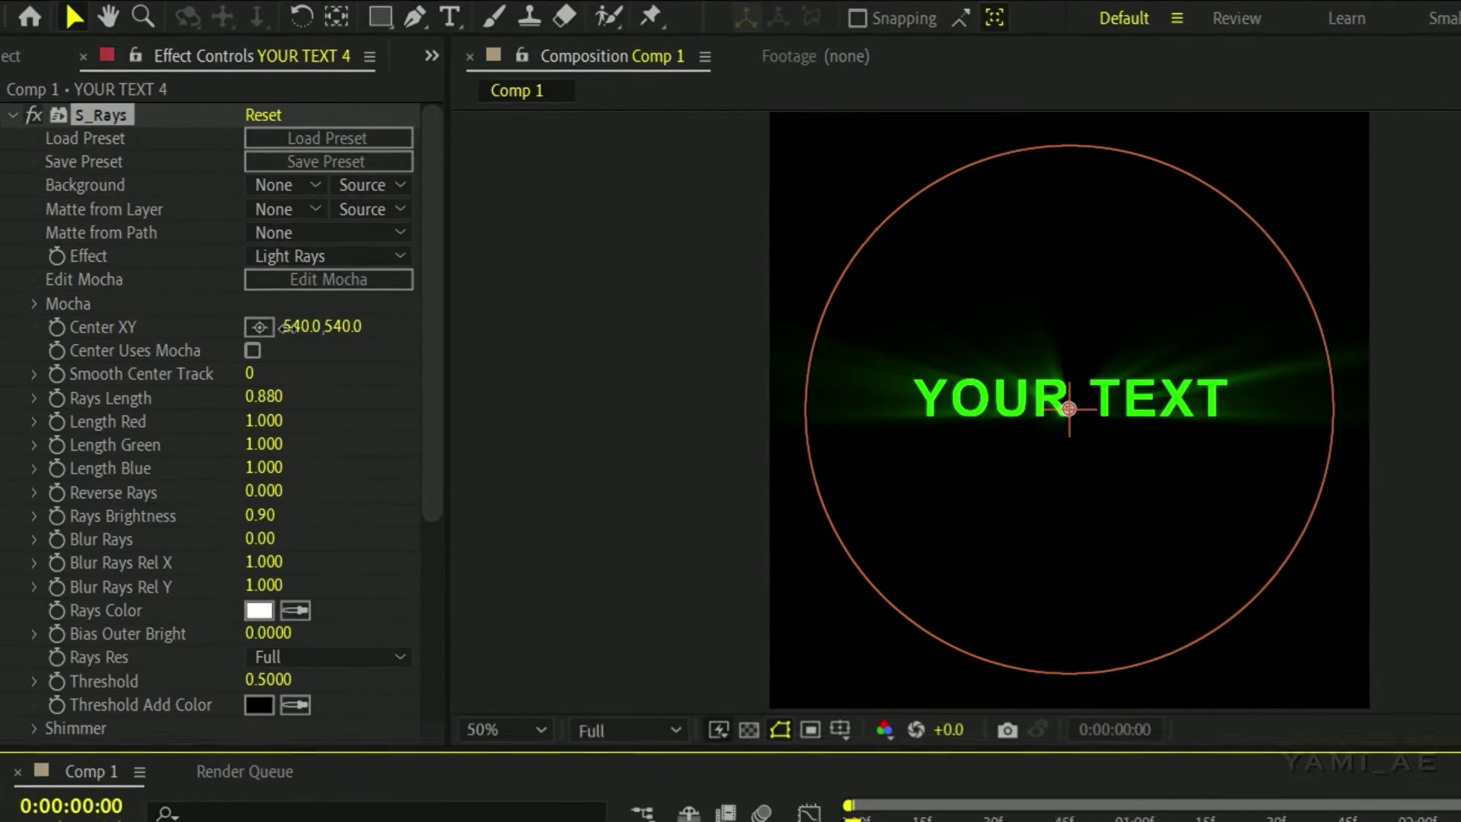
- Keyframe the rays' Center at 191,540 on frame 0 and 850,540 later
{"action": "left_click_drag", "start_coordinate": [288, 327], "coordinate": [179, 356]}
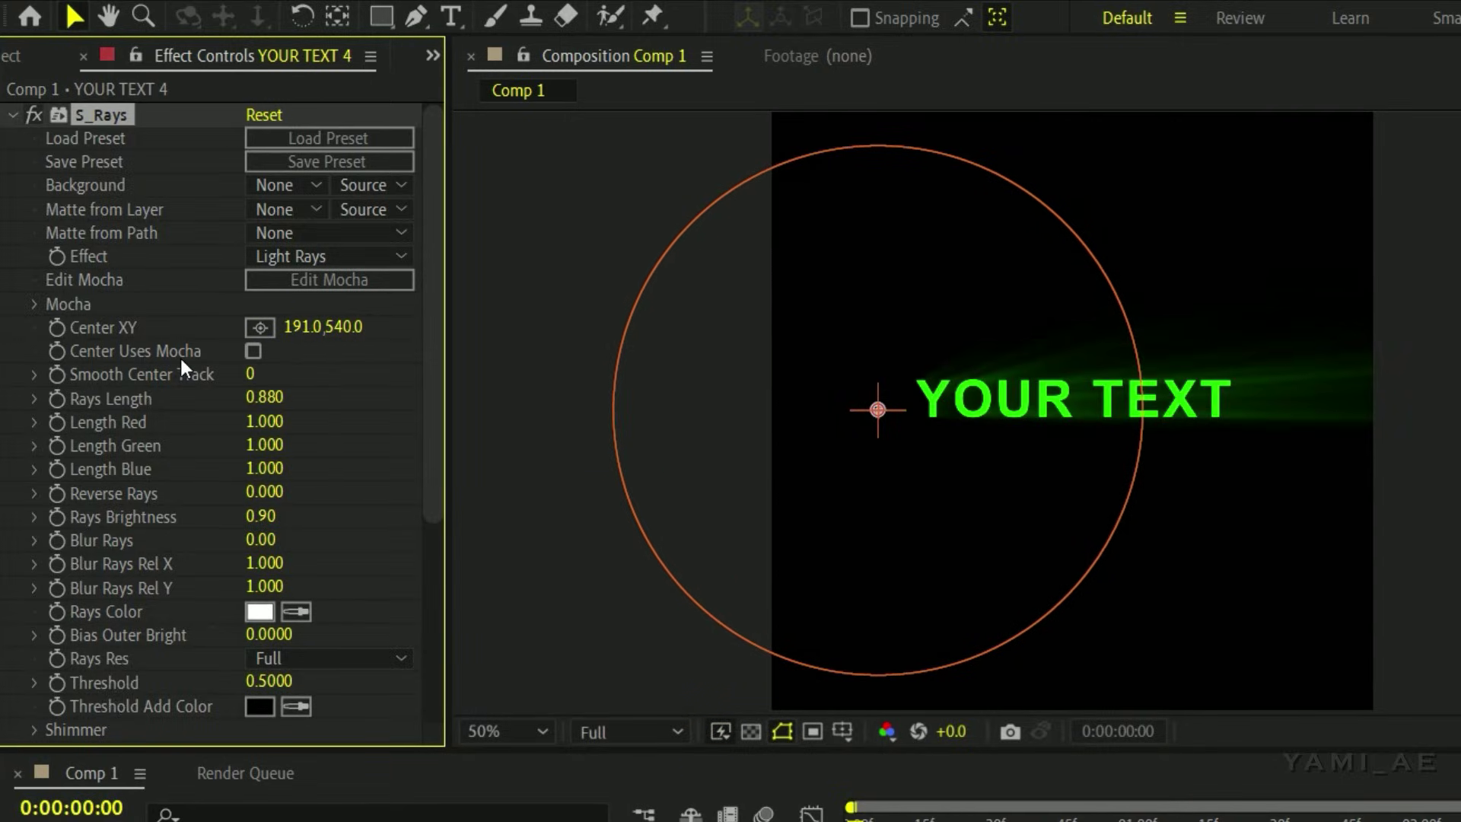
{"action": "left_click", "coordinate": [57, 328]}
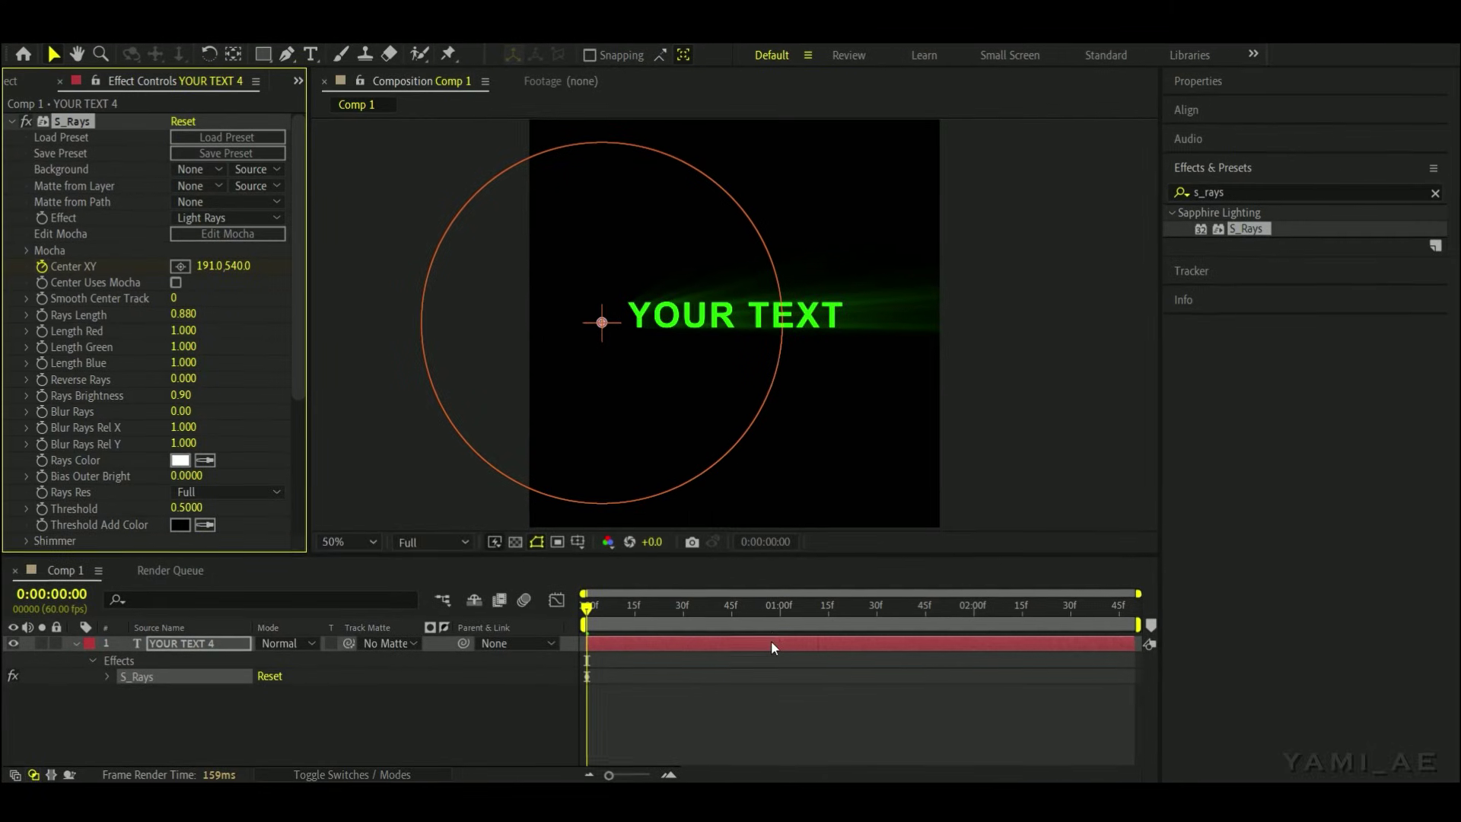
{"action": "left_click", "coordinate": [954, 607]}
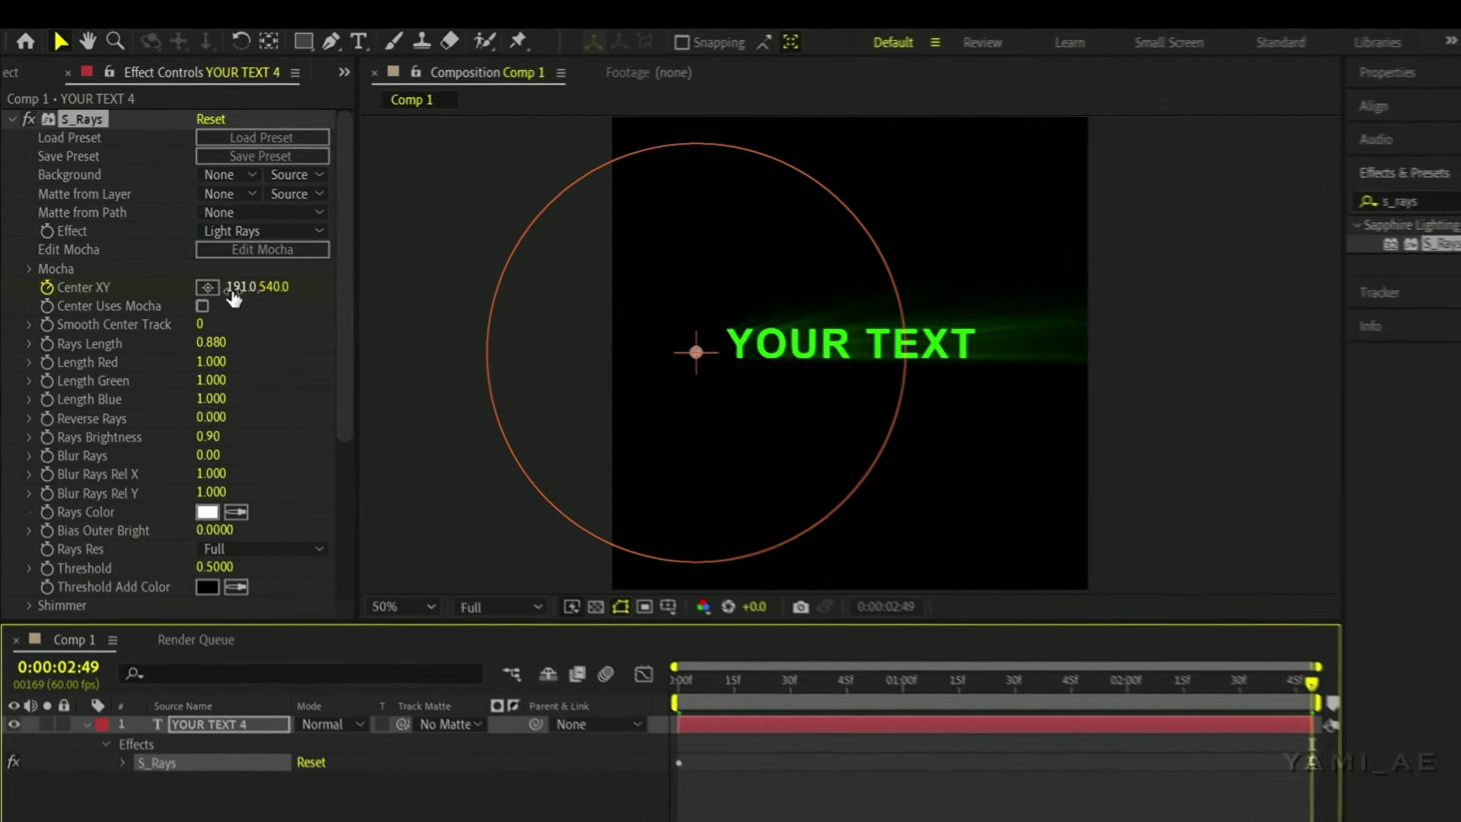
{"action": "left_click_drag", "start_coordinate": [200, 265], "coordinate": [552, 319]}
{"action": "left_click_drag", "start_coordinate": [803, 405], "coordinate": [1363, 485]}
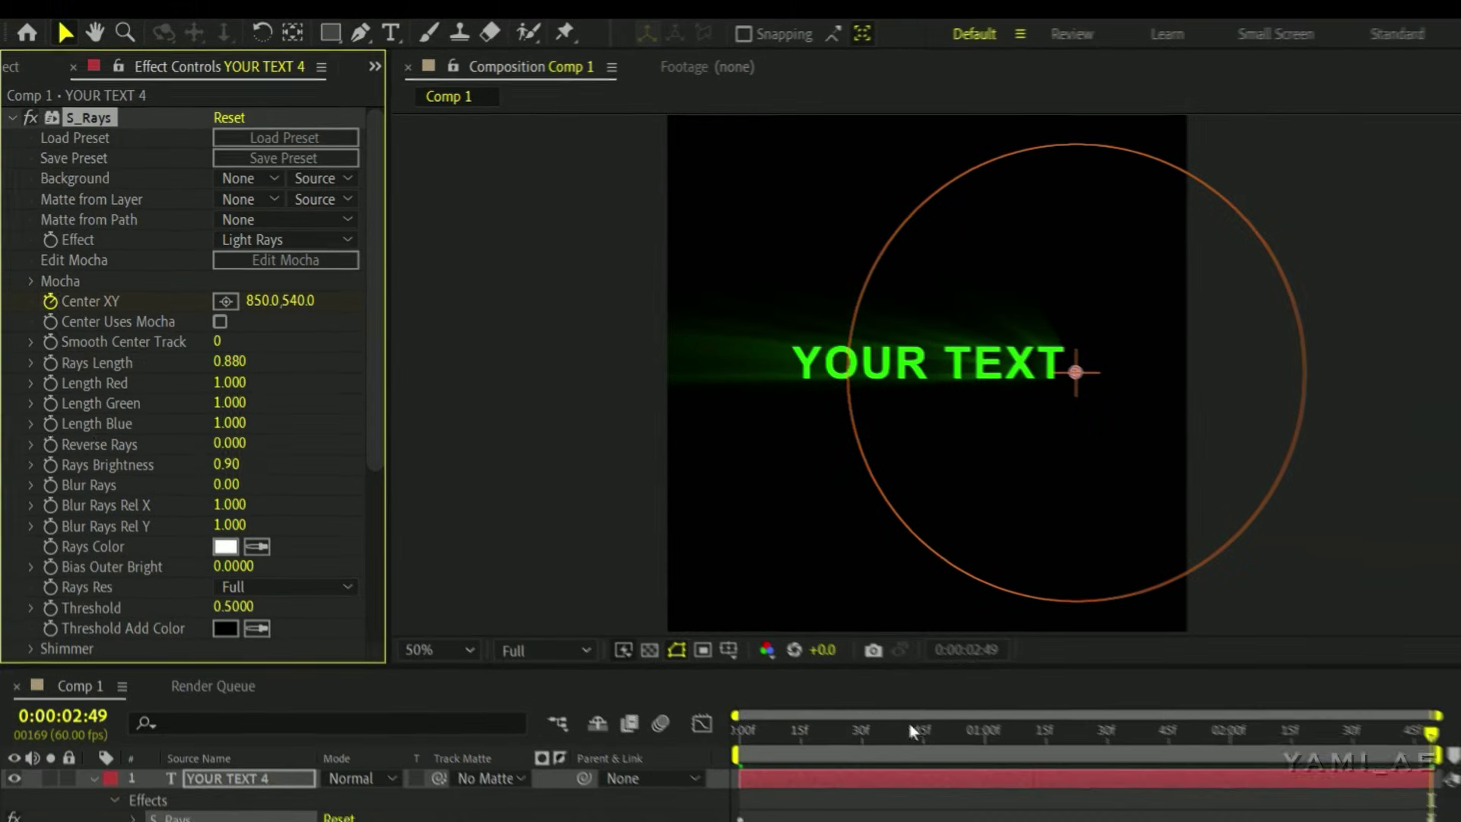
- Preview the sweeping rays animation from the first frame
{"action": "key", "text": "Home"}
{"action": "key", "text": "space"}
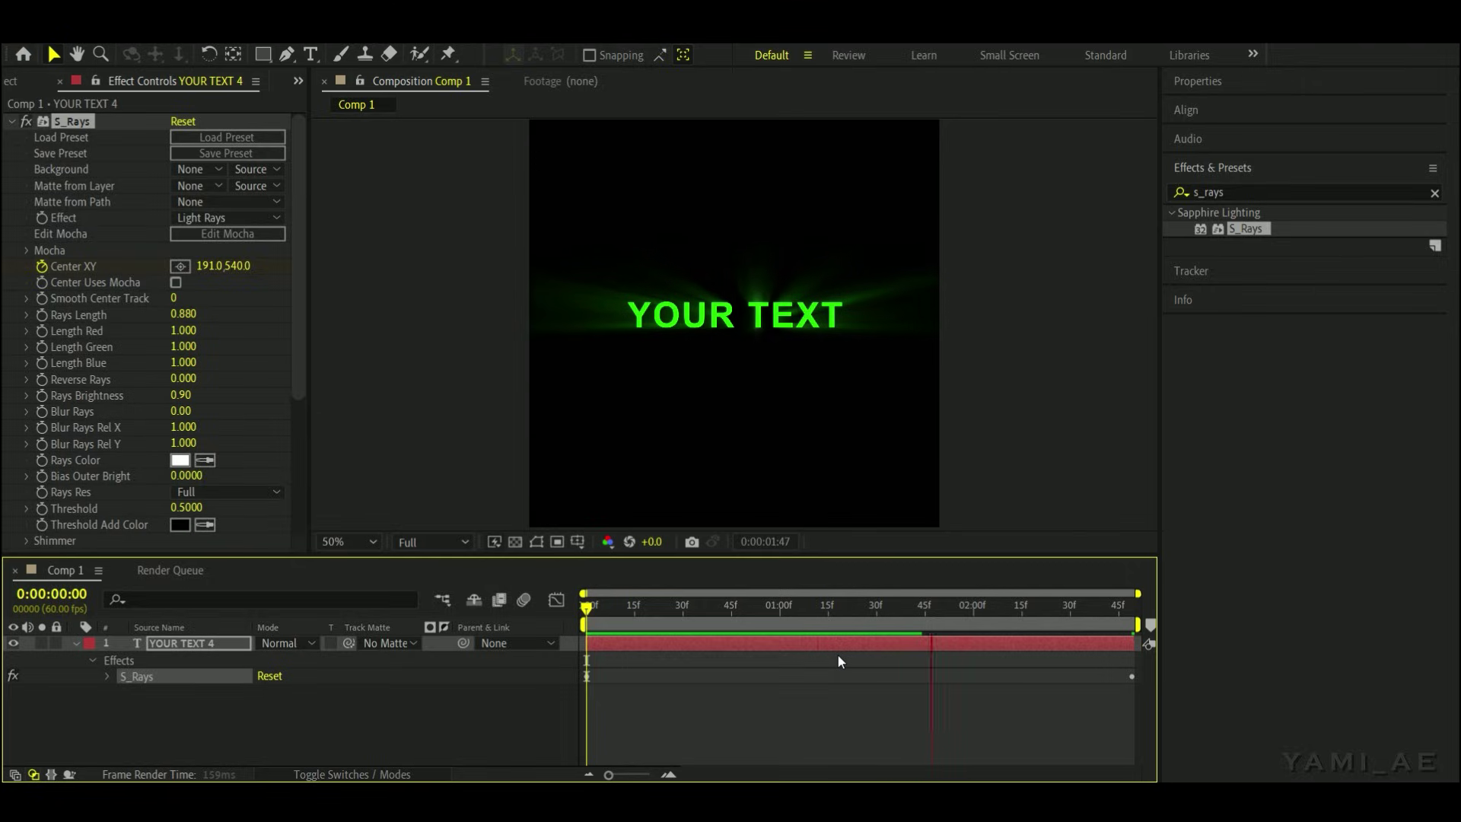
{"action": "key", "text": "space"}
{"action": "key", "text": "space"}
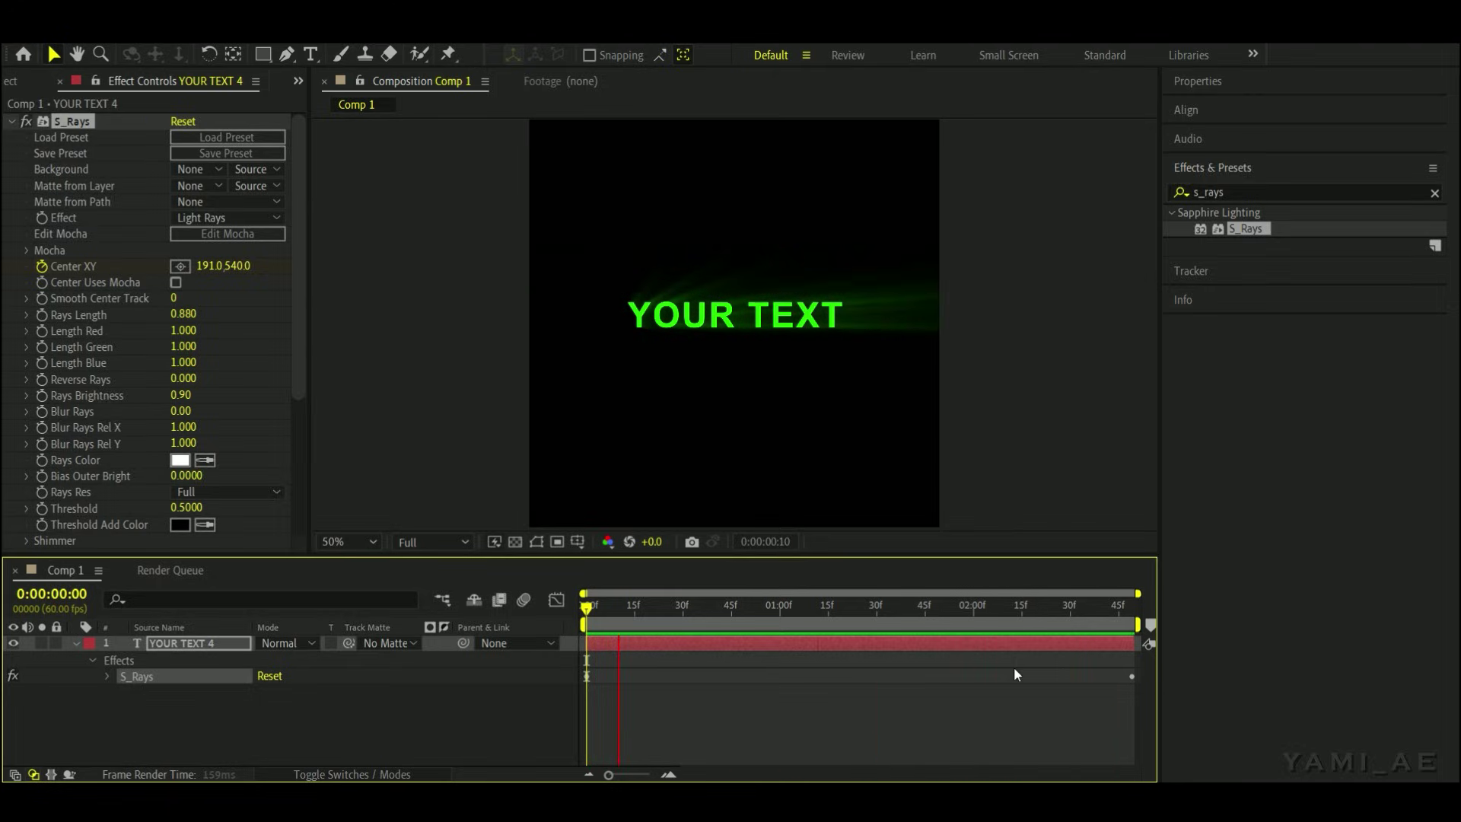
{"action": "key", "text": "space"}
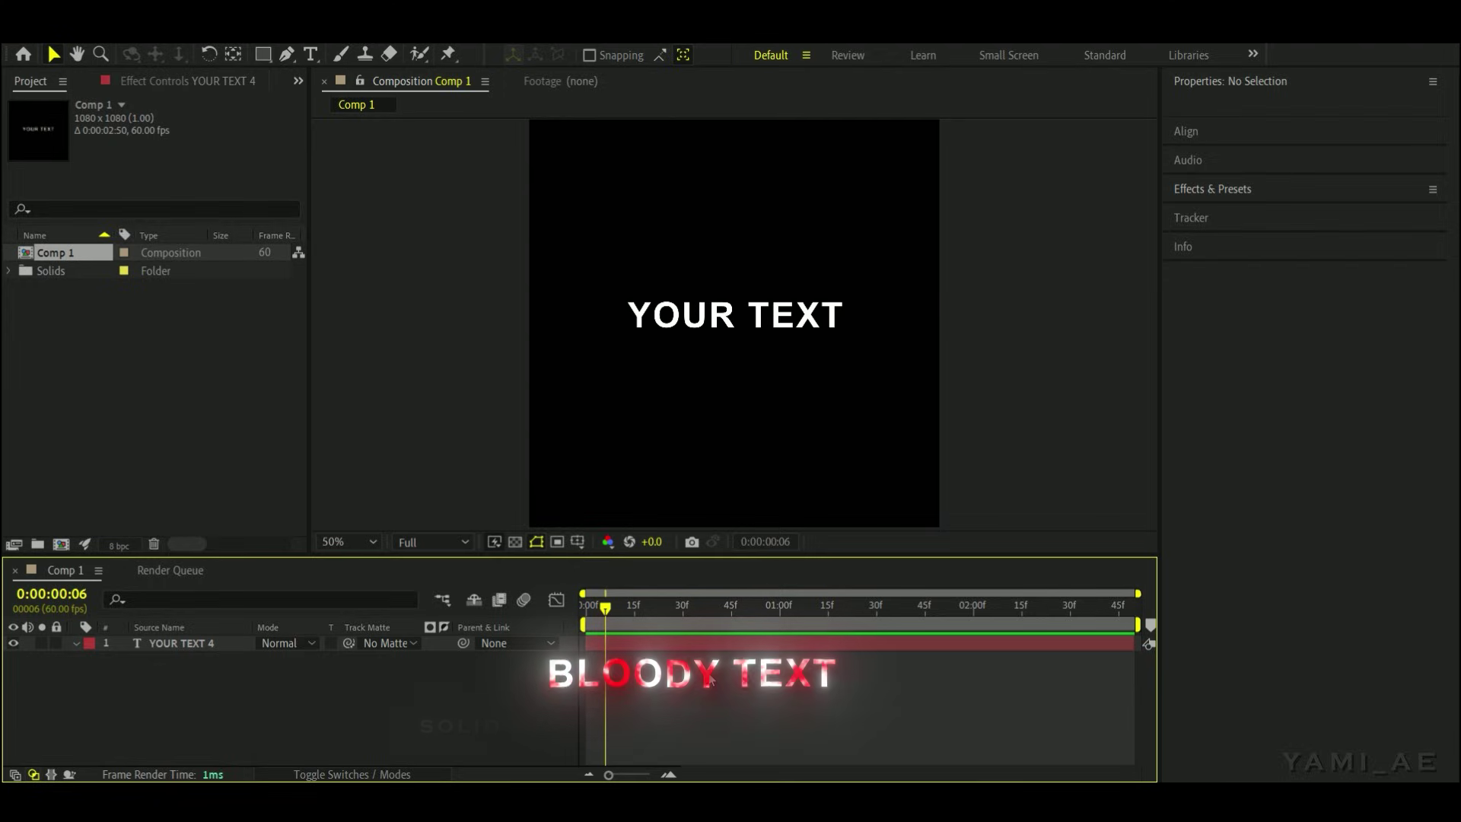
- Create a 1080×1080 pure red FF0000 solid named Red Solid 1
{"action": "key", "text": "ctrl+y"}
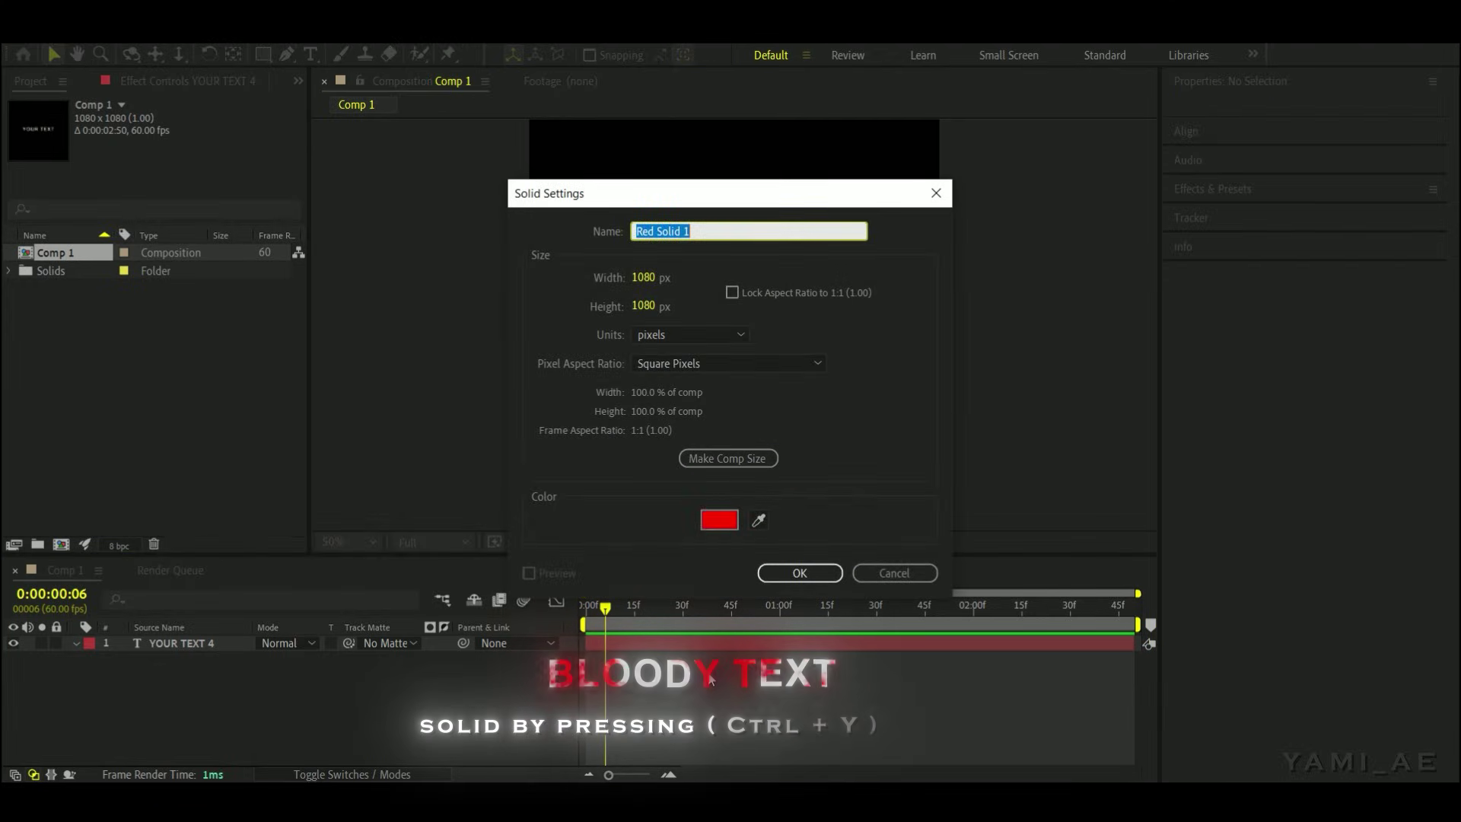
{"action": "left_click", "coordinate": [723, 521]}
{"action": "left_click_drag", "start_coordinate": [218, 478], "coordinate": [313, 294]}
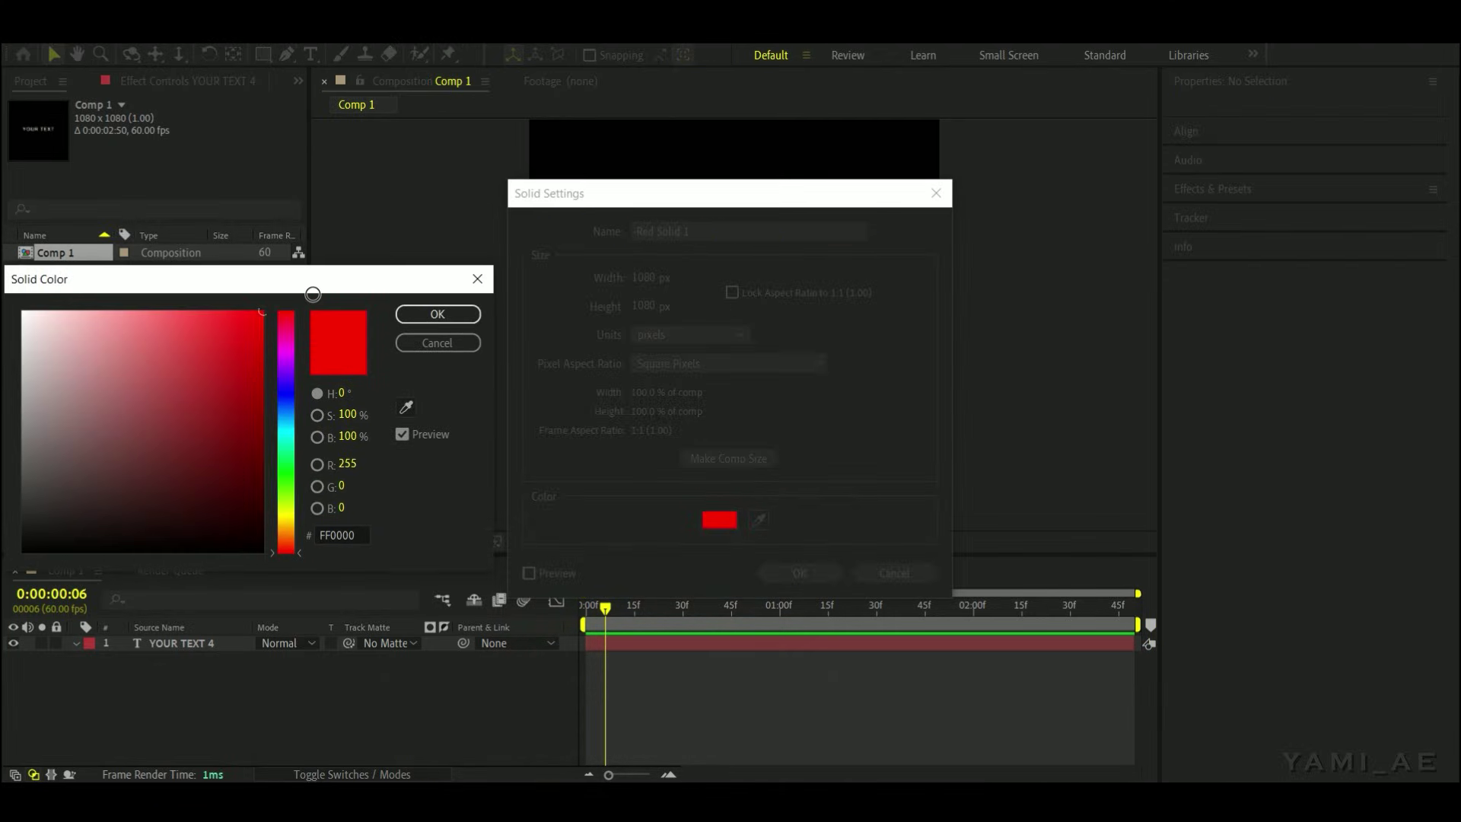
{"action": "left_click", "coordinate": [441, 312]}
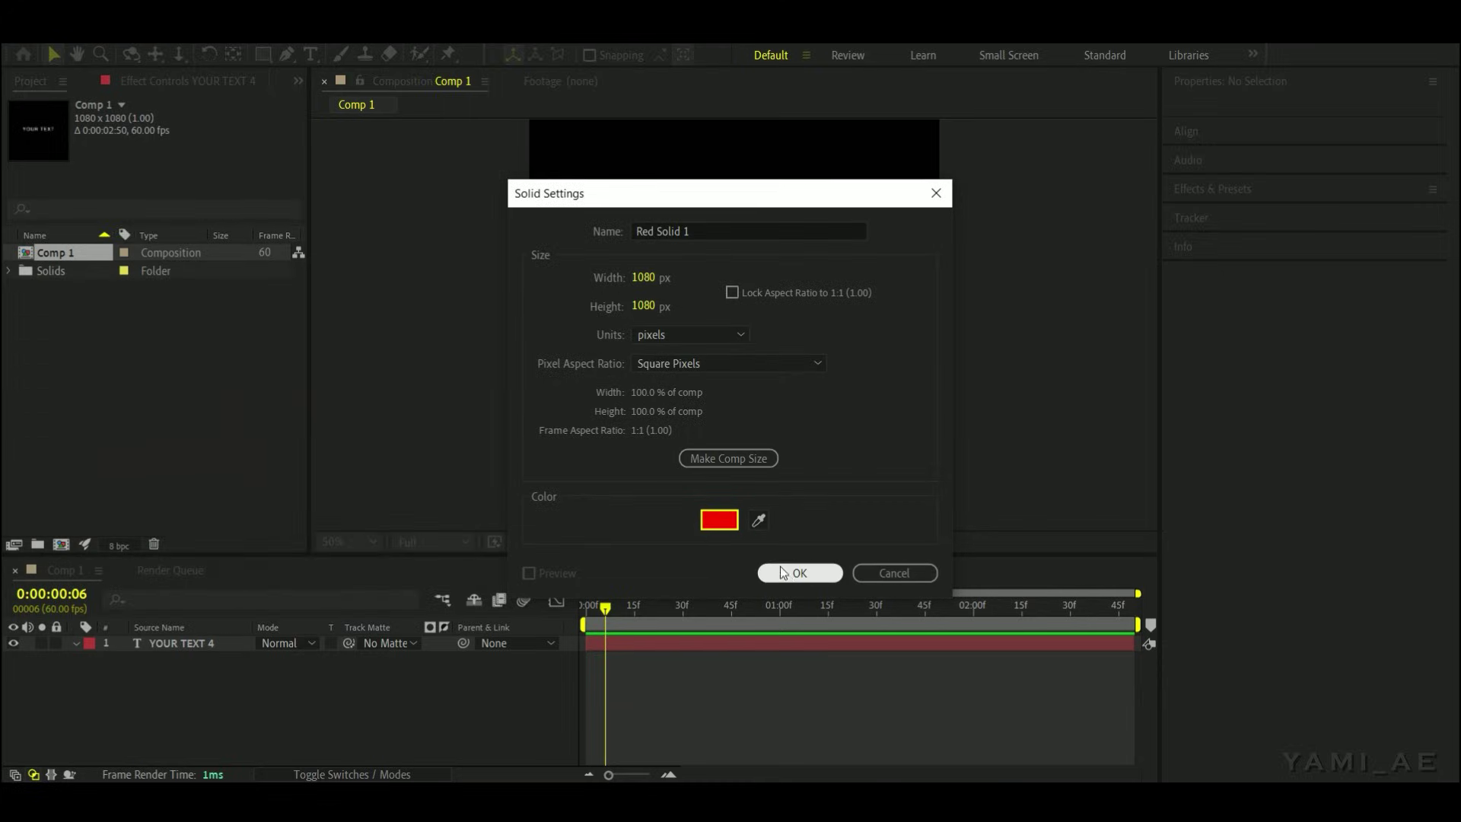
{"action": "left_click", "coordinate": [790, 576]}
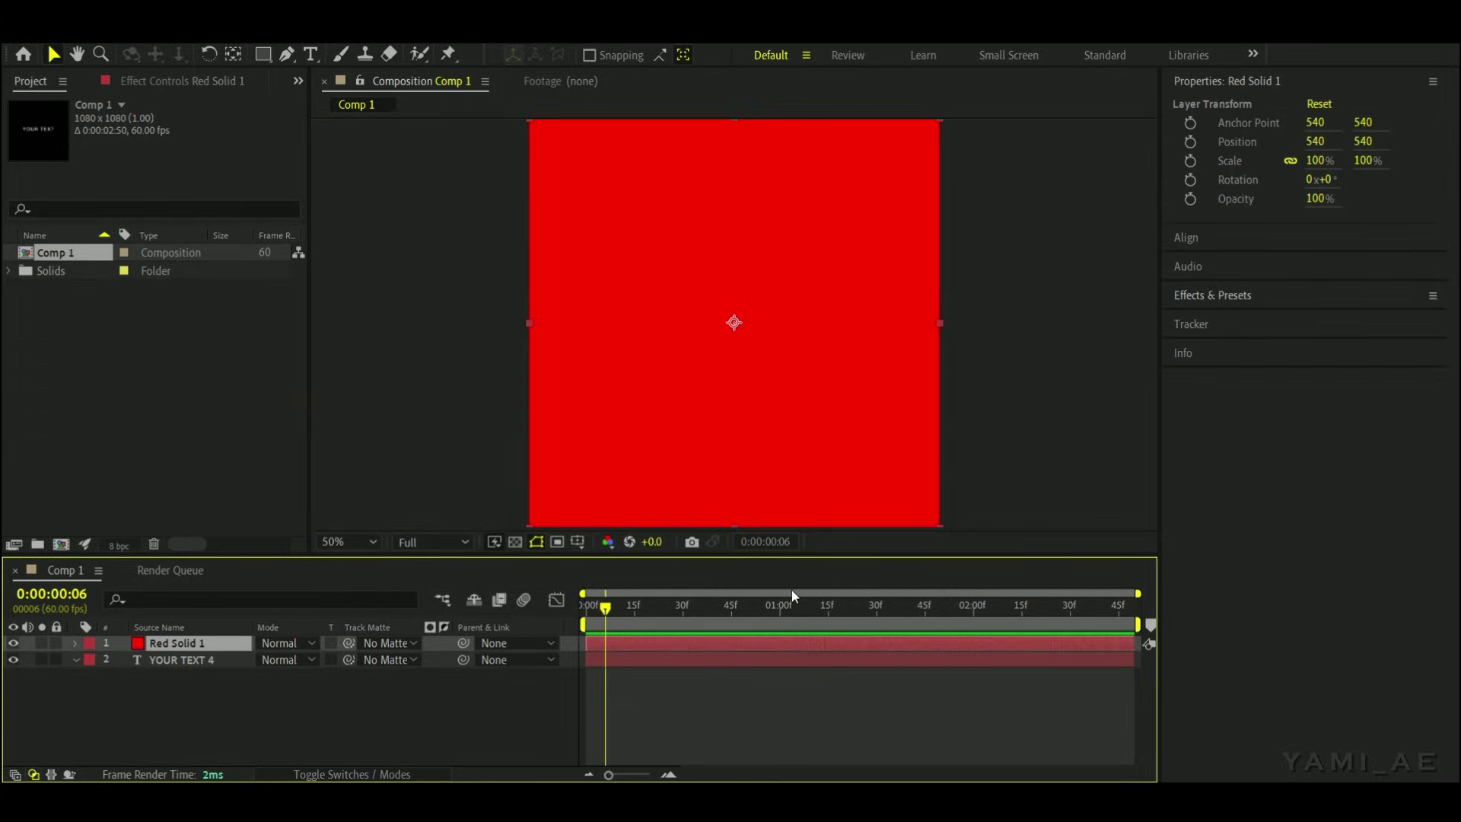
{"action": "left_click", "coordinate": [1198, 297]}
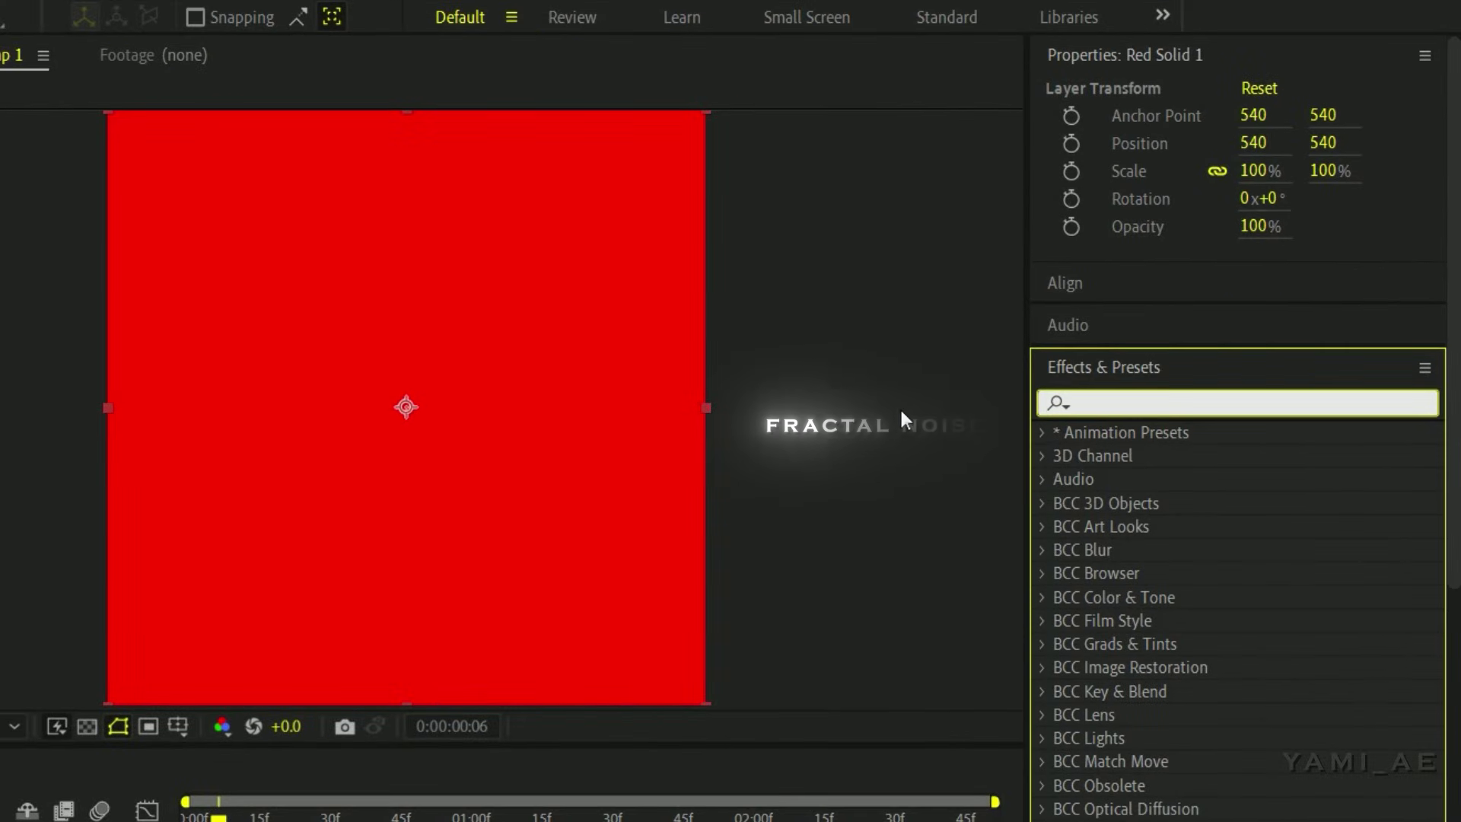
- Apply Fractal Noise to Red Solid 1 with Add blending mode and Contrast 800
{"action": "type", "text": "fract"}
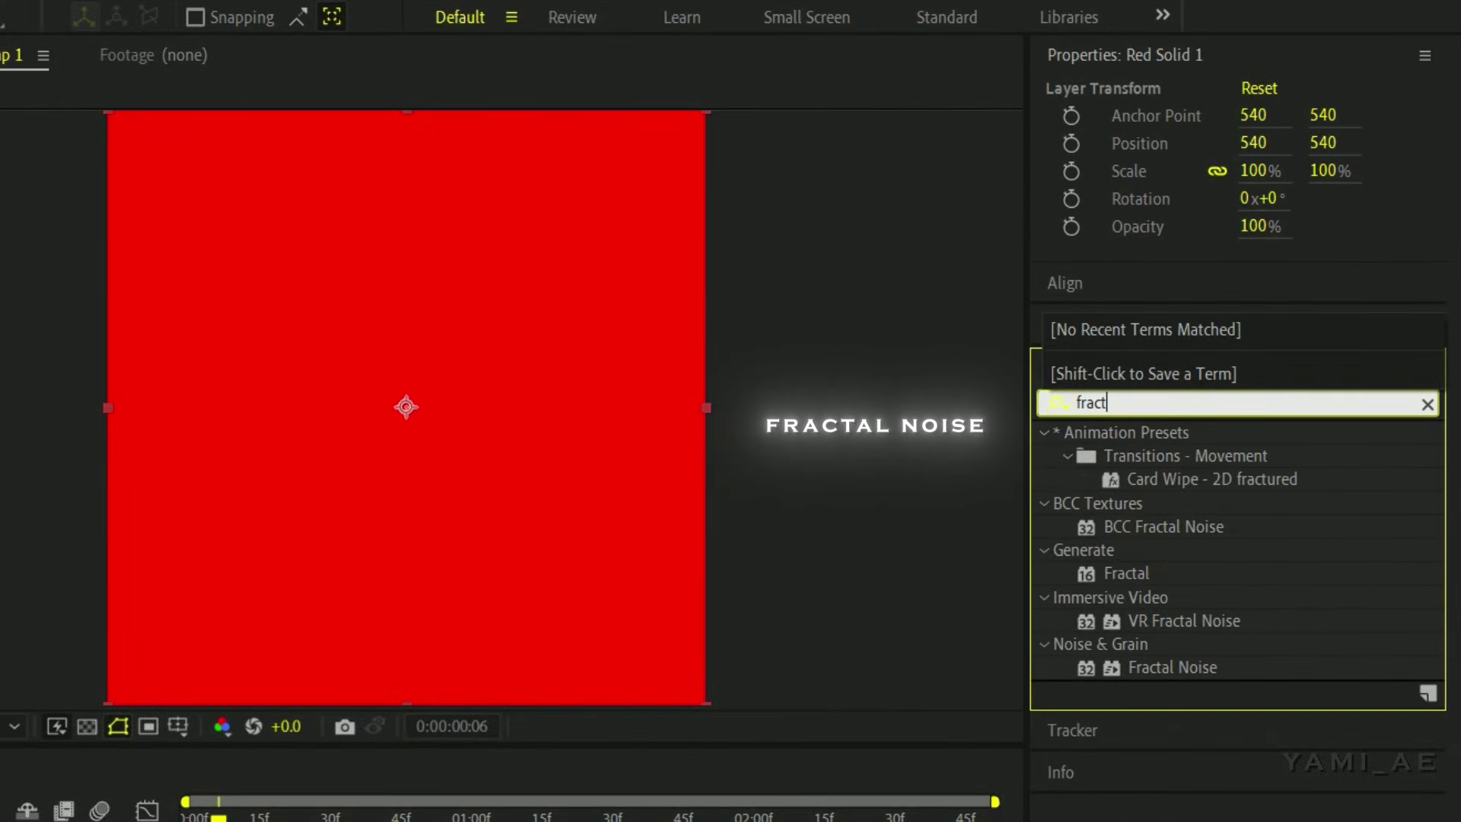
{"action": "type", "text": "al noise"}
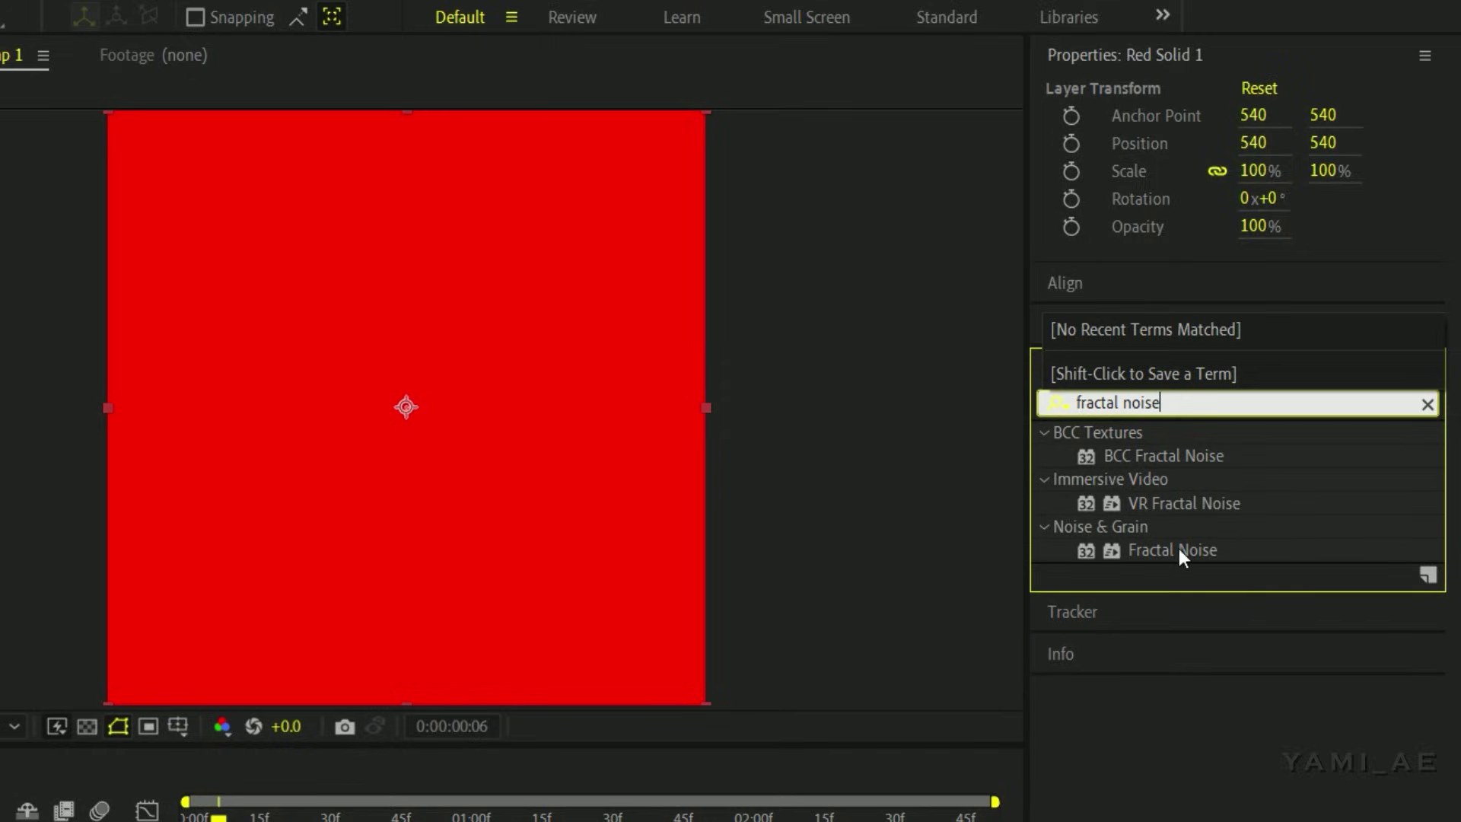
{"action": "double_click", "coordinate": [1209, 542]}
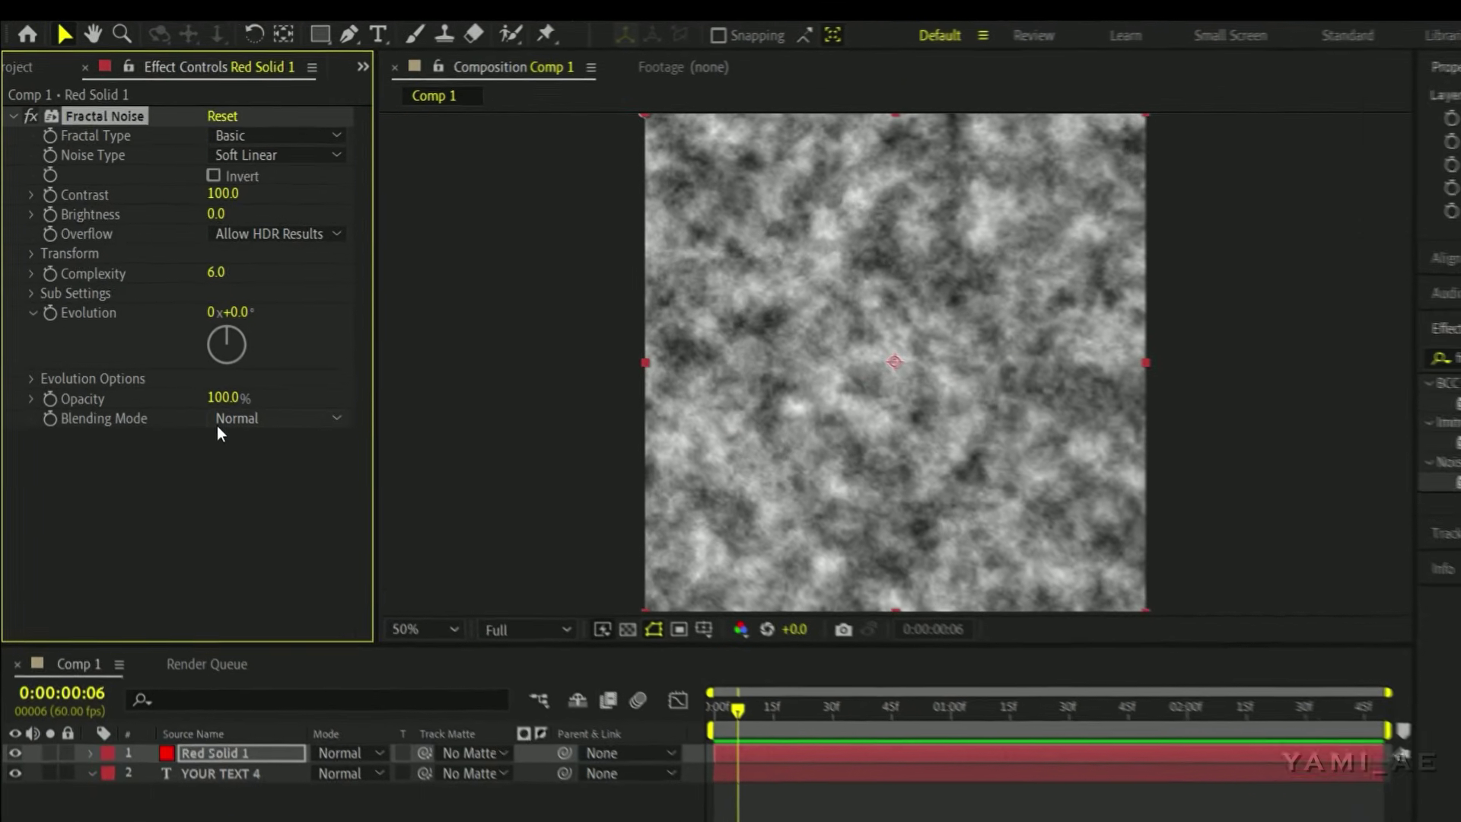
{"action": "left_click", "coordinate": [183, 371]}
{"action": "left_click", "coordinate": [309, 552]}
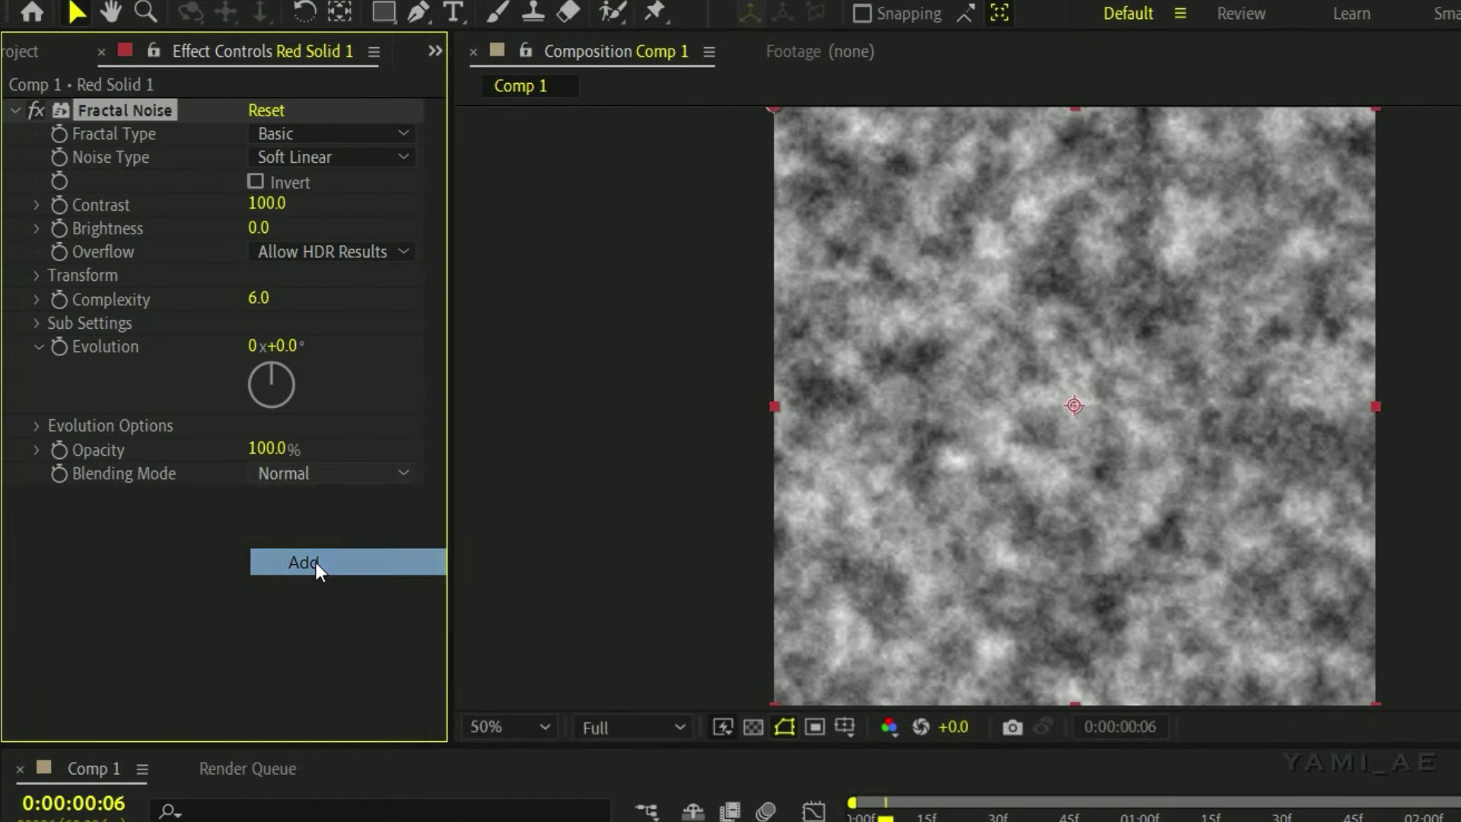
{"action": "left_click", "coordinate": [267, 204]}
{"action": "type", "text": "800"}
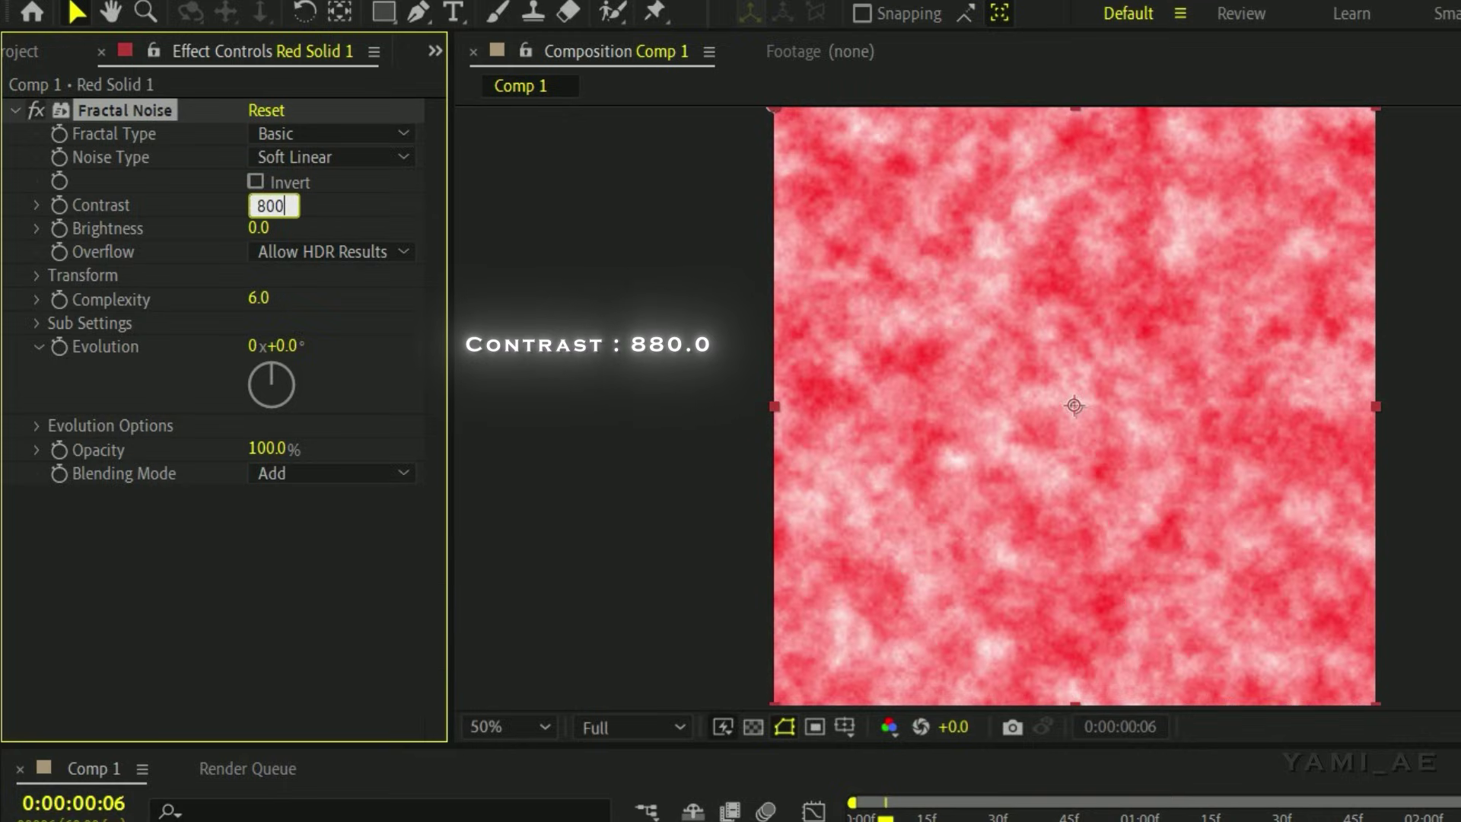
{"action": "key", "text": "Return"}
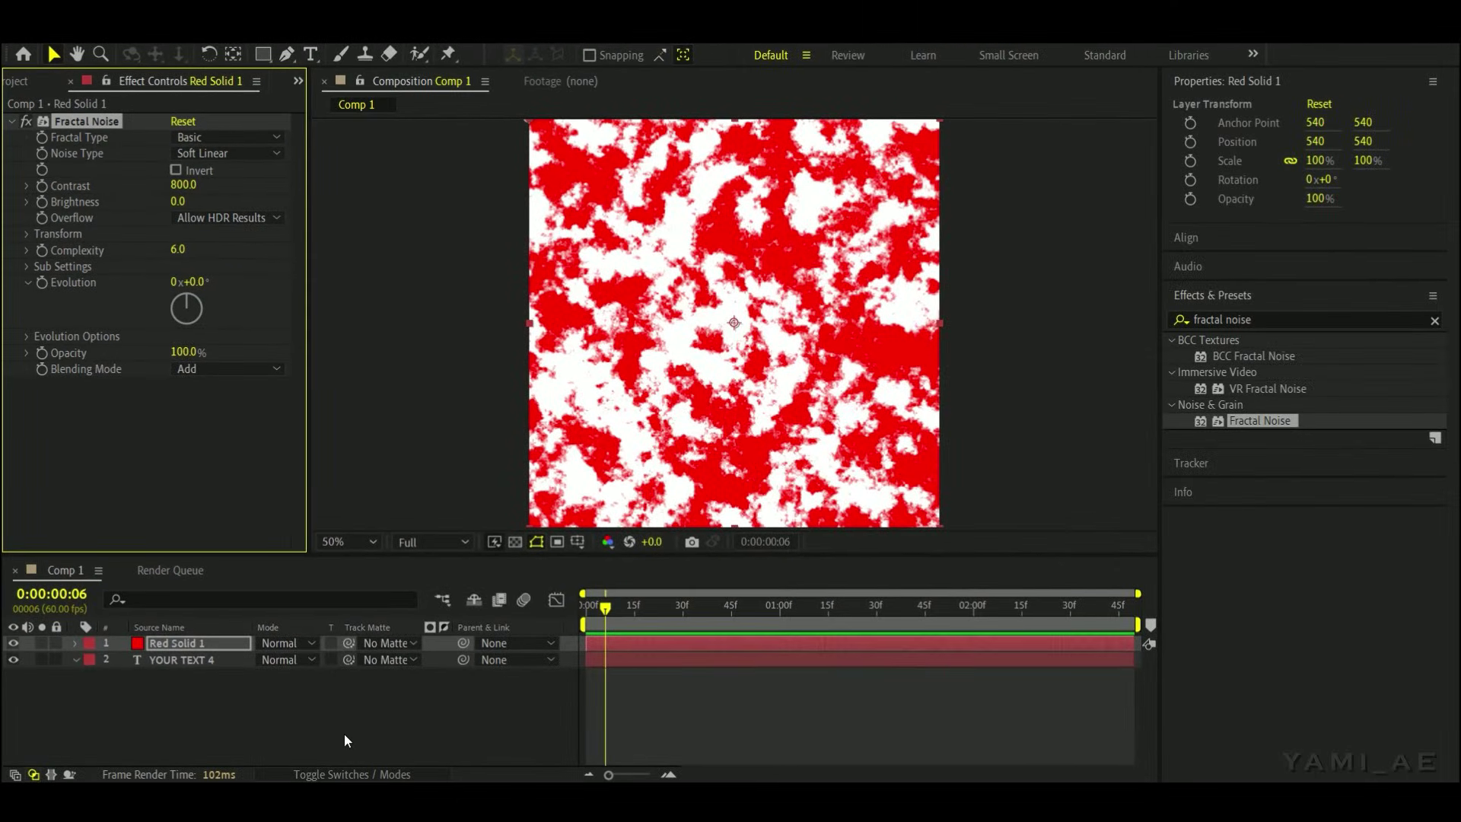
{"action": "left_click", "coordinate": [352, 775]}
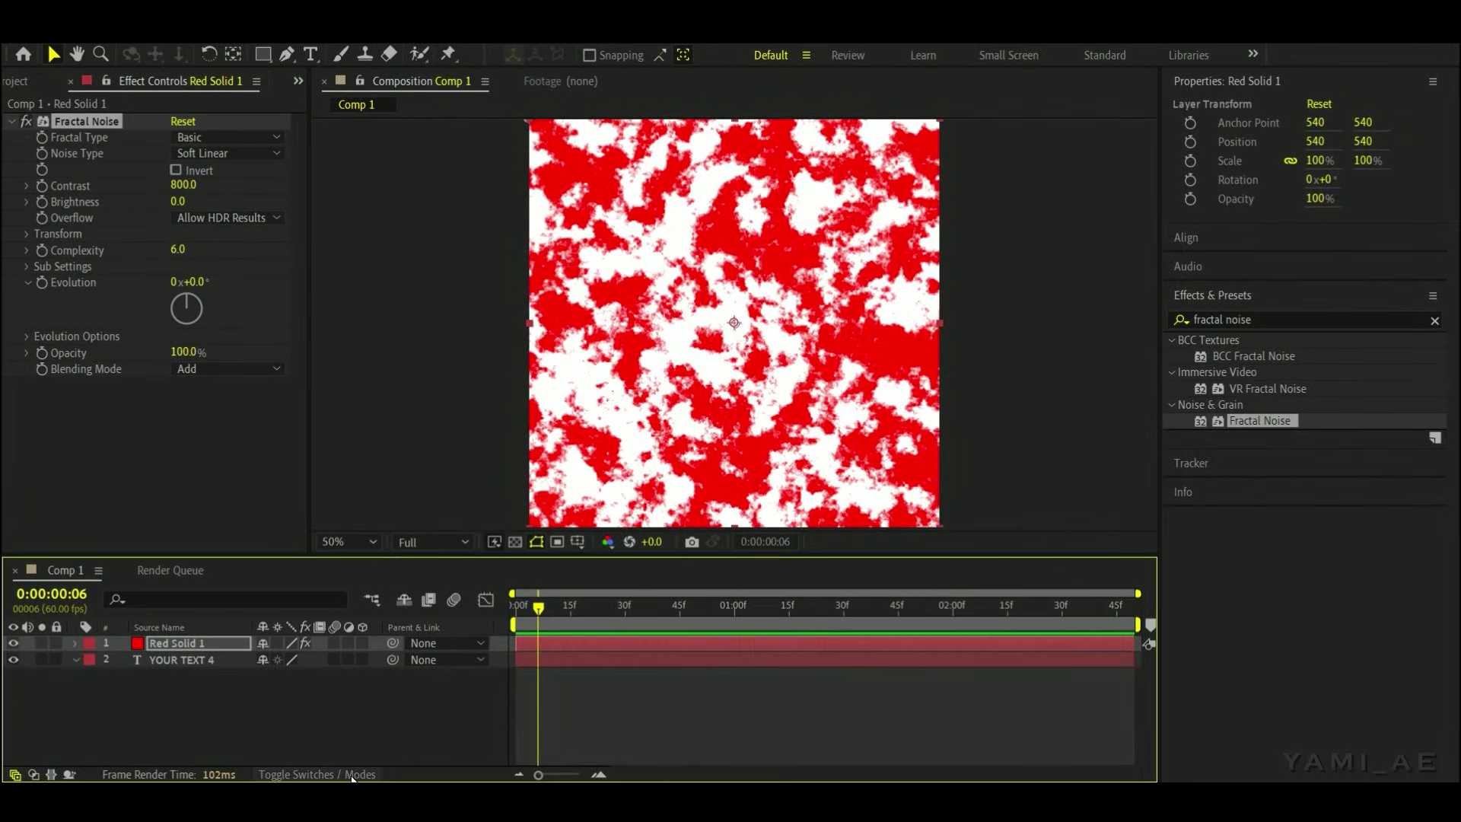
- Set Red Solid 1's Track Matte to YOUR TEXT 4
{"action": "left_click", "coordinate": [353, 775]}
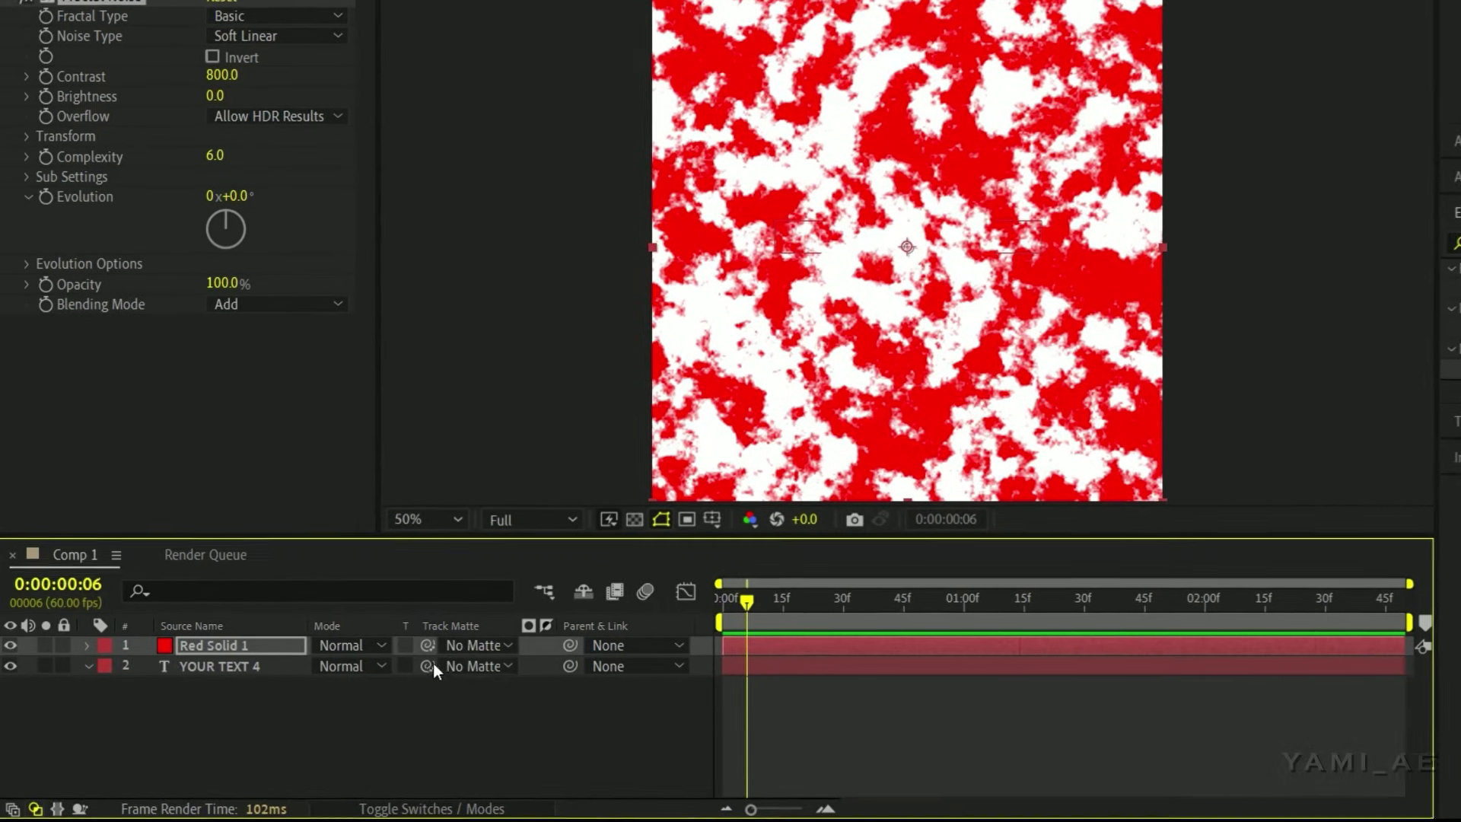
{"action": "left_click", "coordinate": [429, 644]}
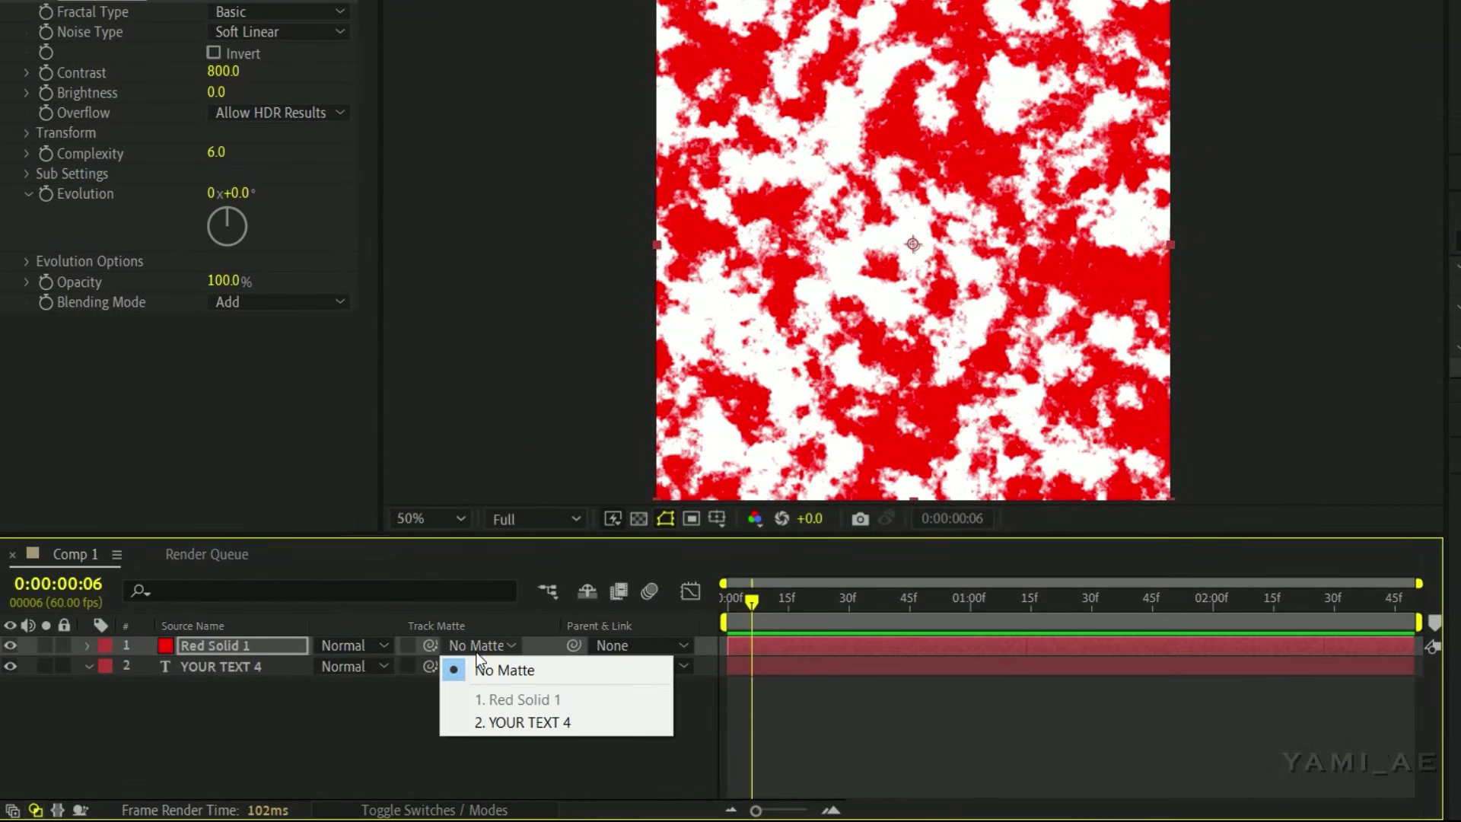
{"action": "left_click", "coordinate": [522, 720]}
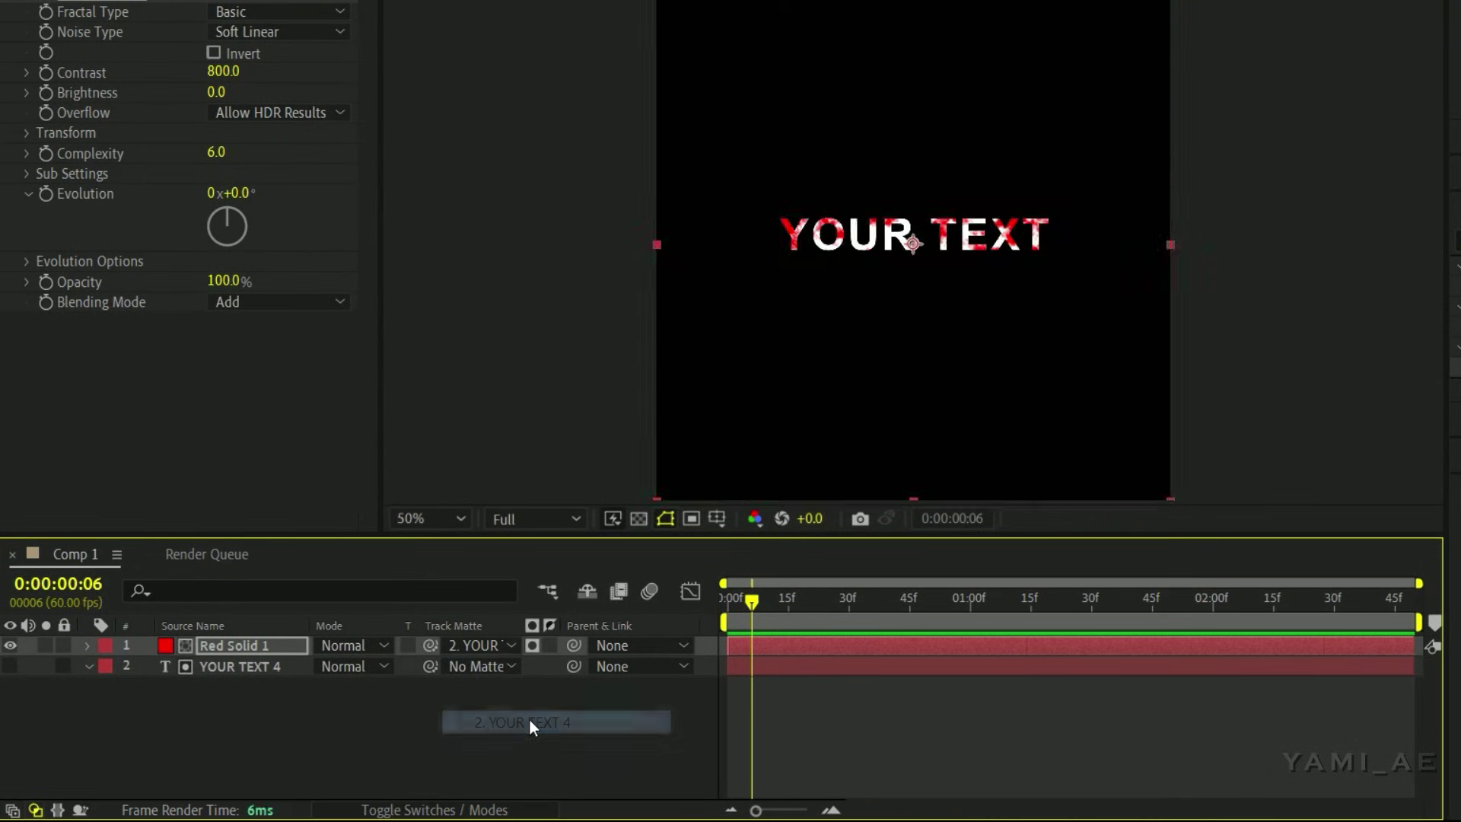
{"action": "key", "text": "space"}
{"action": "key", "text": "space"}
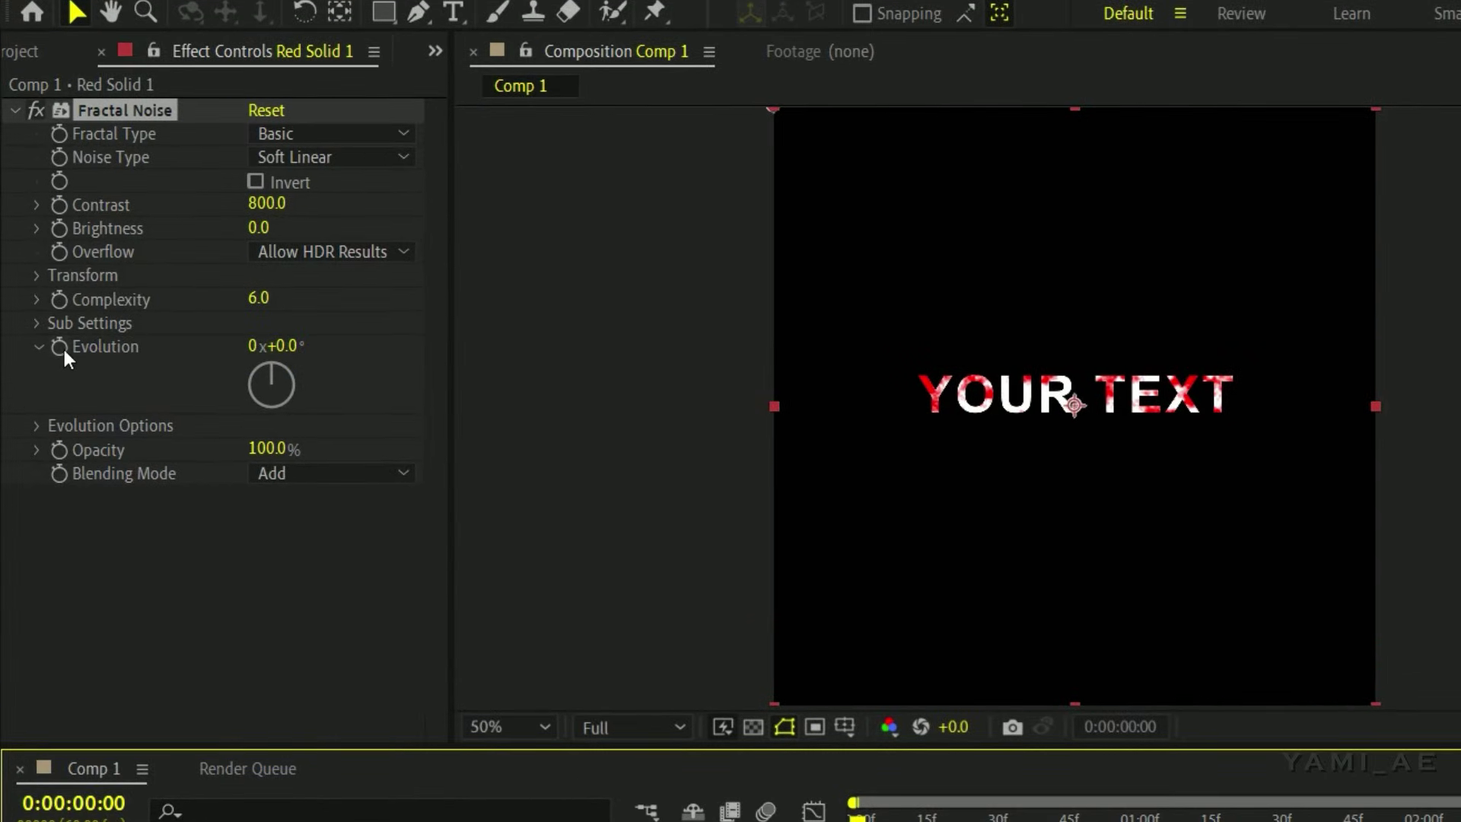
- Keyframe Evolution at frame 0 and a higher value at the last frame, then preview
{"action": "left_click", "coordinate": [60, 347]}
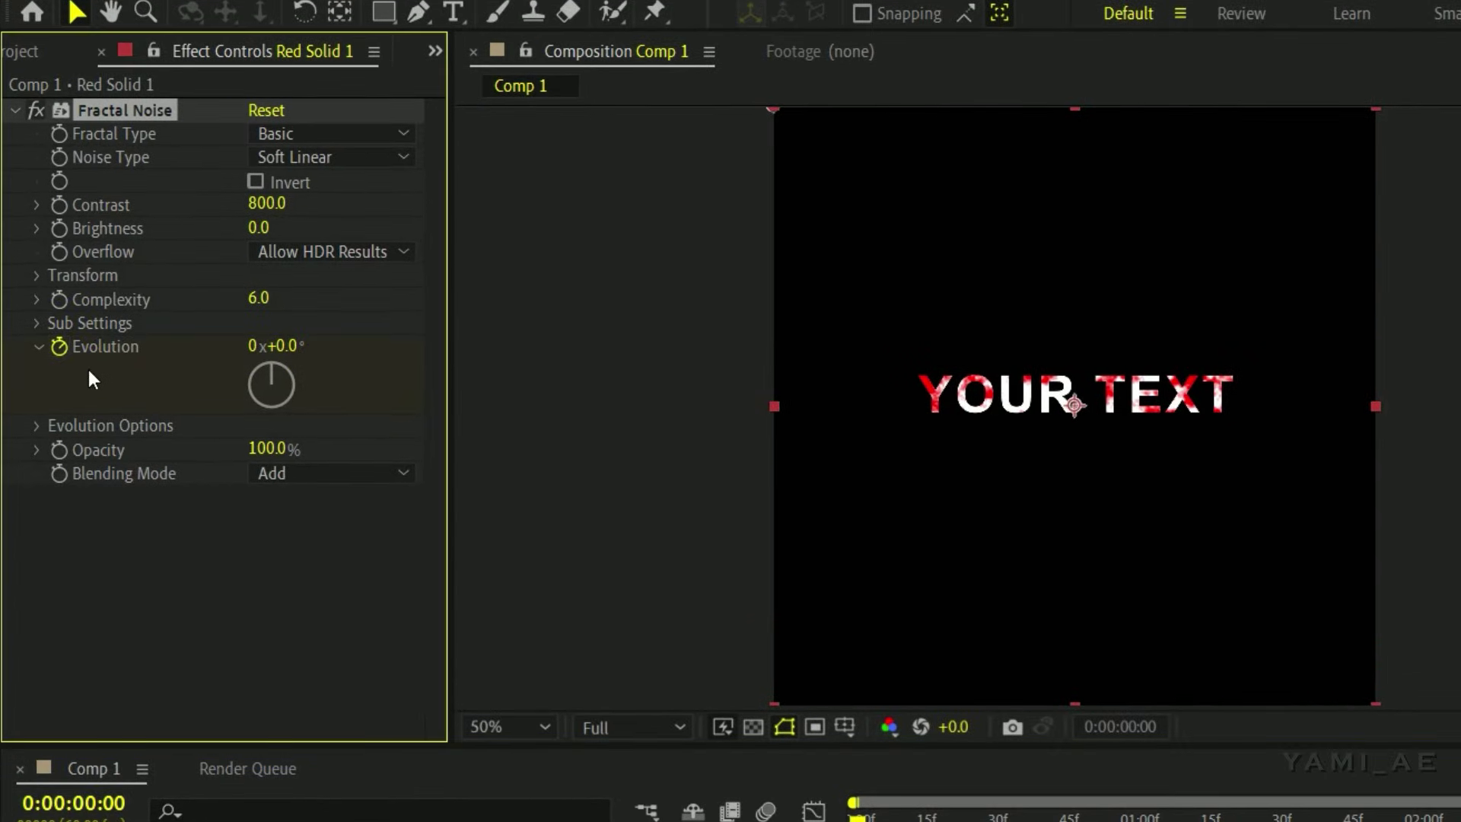
{"action": "key", "text": "End"}
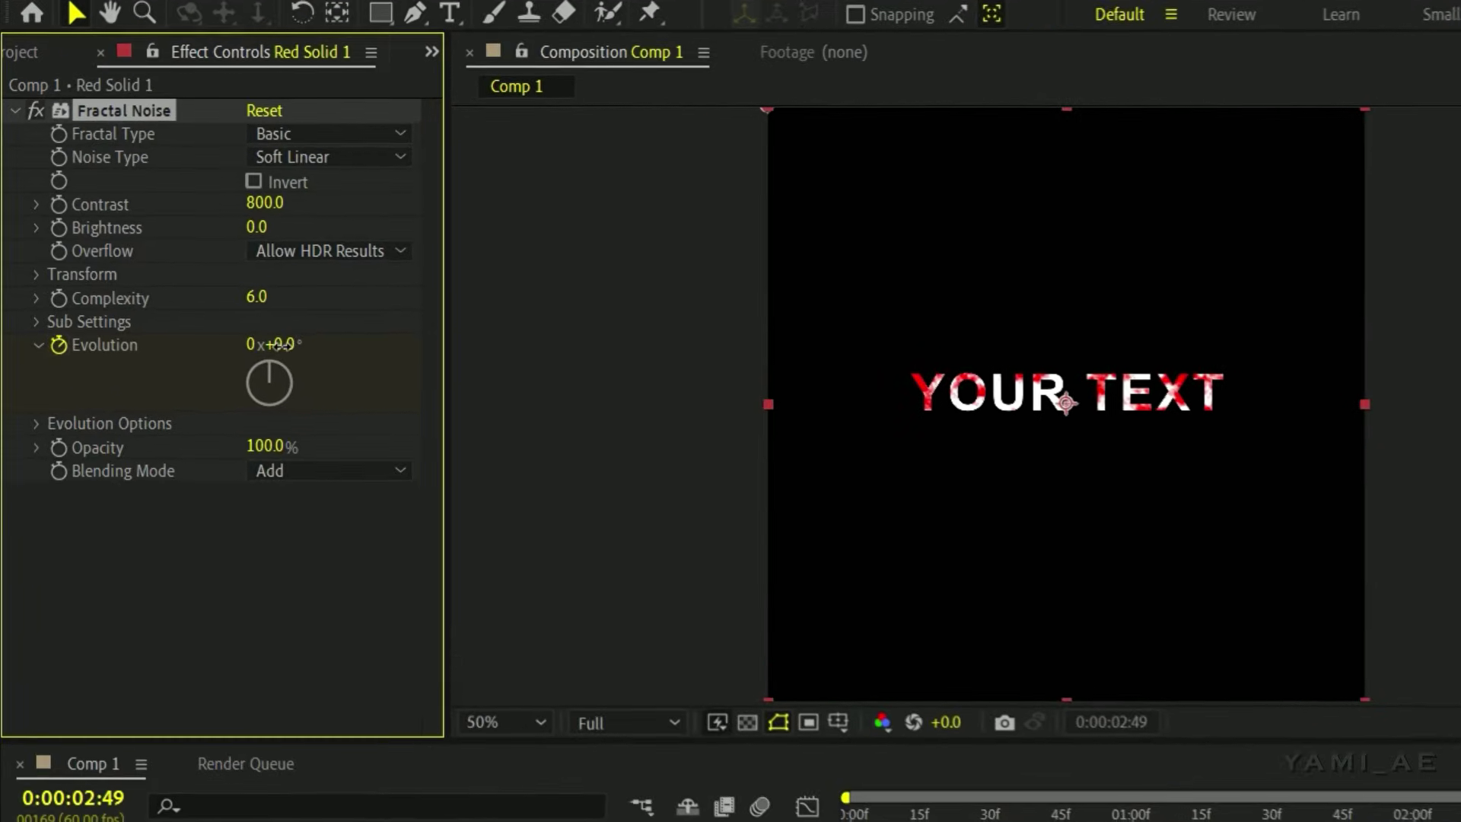
{"action": "left_click_drag", "start_coordinate": [277, 344], "coordinate": [1005, 424]}
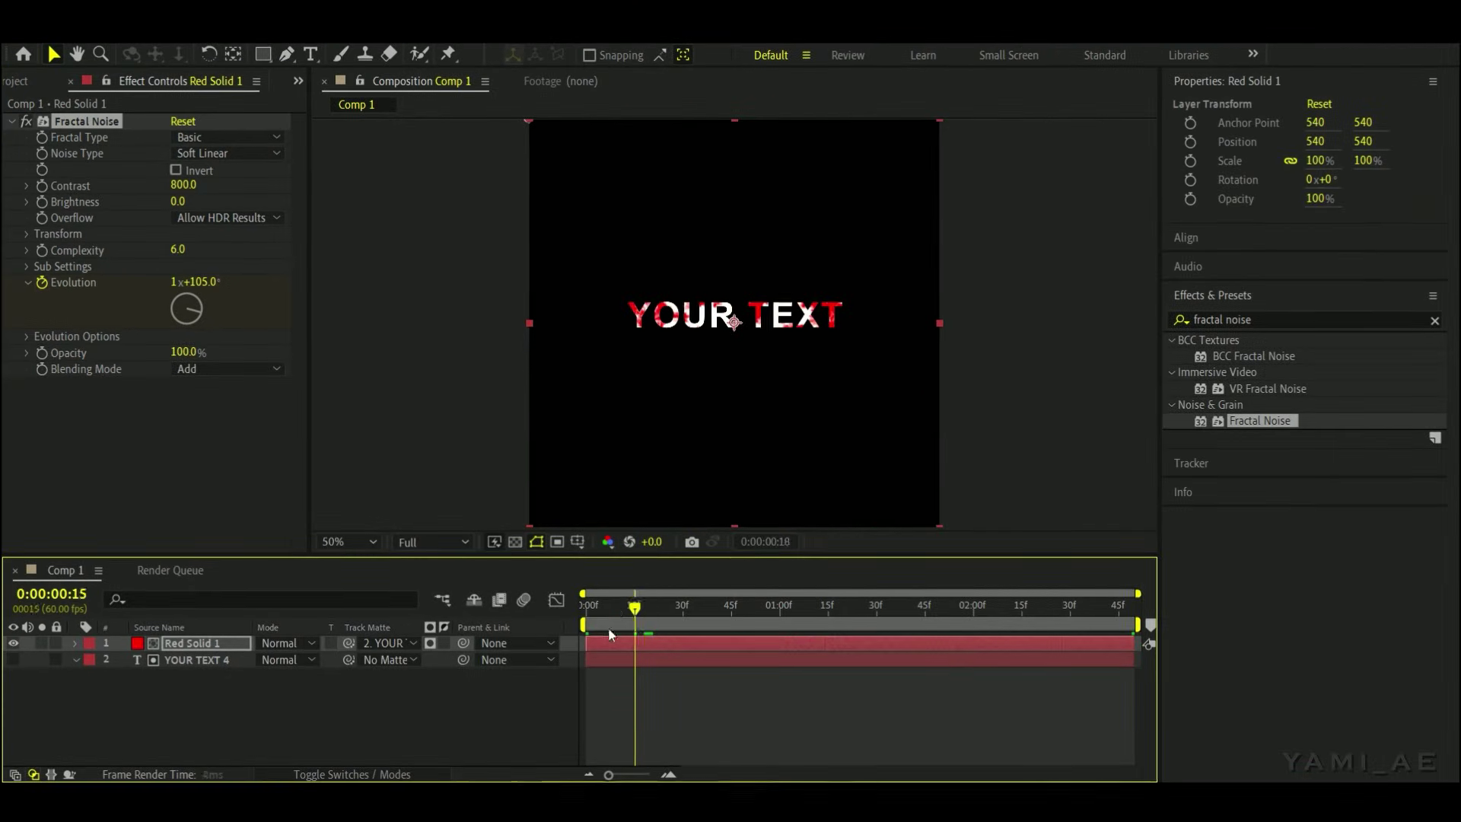
{"action": "key", "text": "Home"}
{"action": "key", "text": "space"}
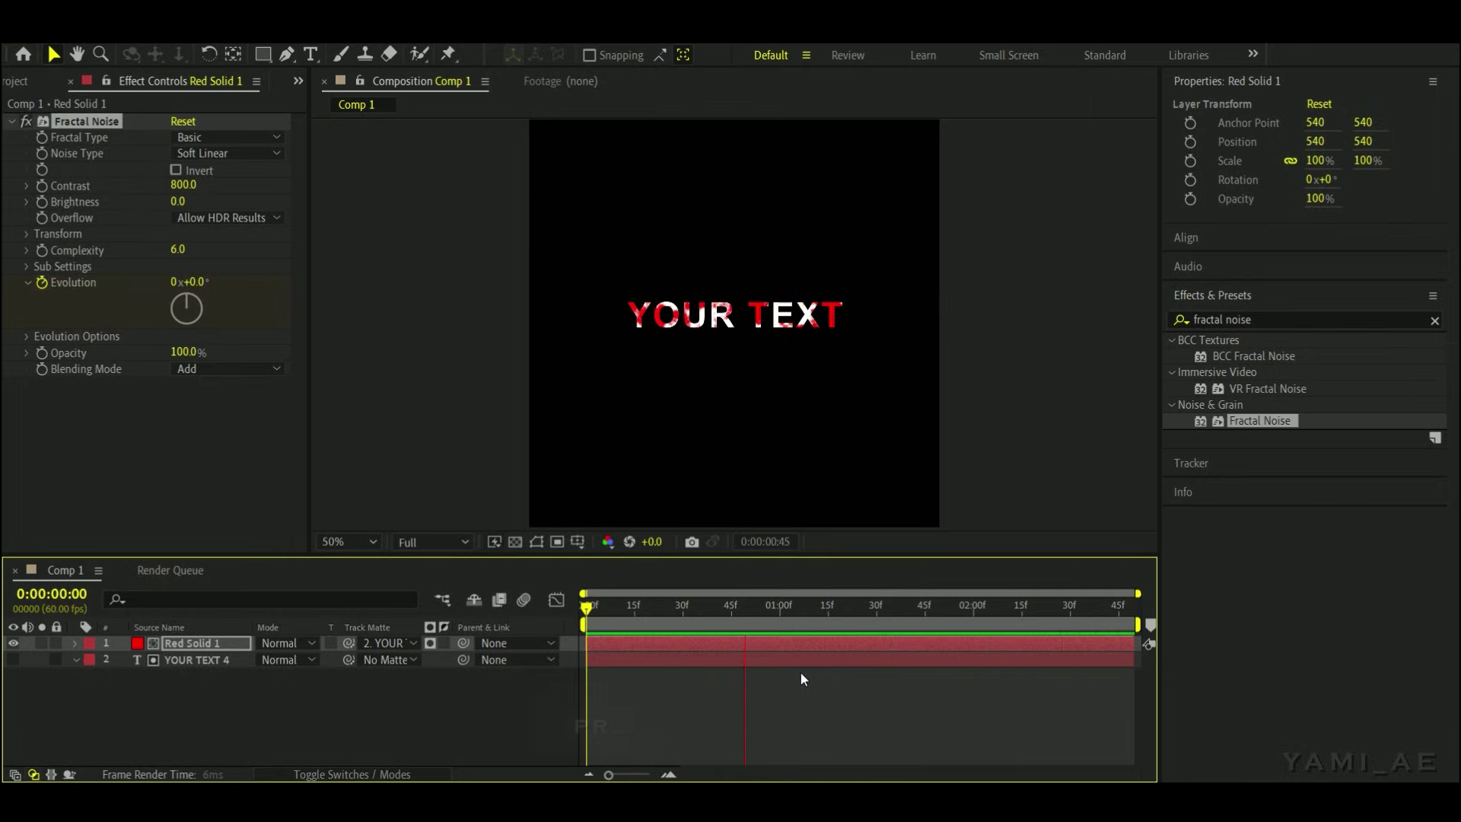
{"action": "key", "text": "space"}
- Raise the final Evolution keyframe to 1x+352° and preview the animation again
{"action": "key", "text": "u"}
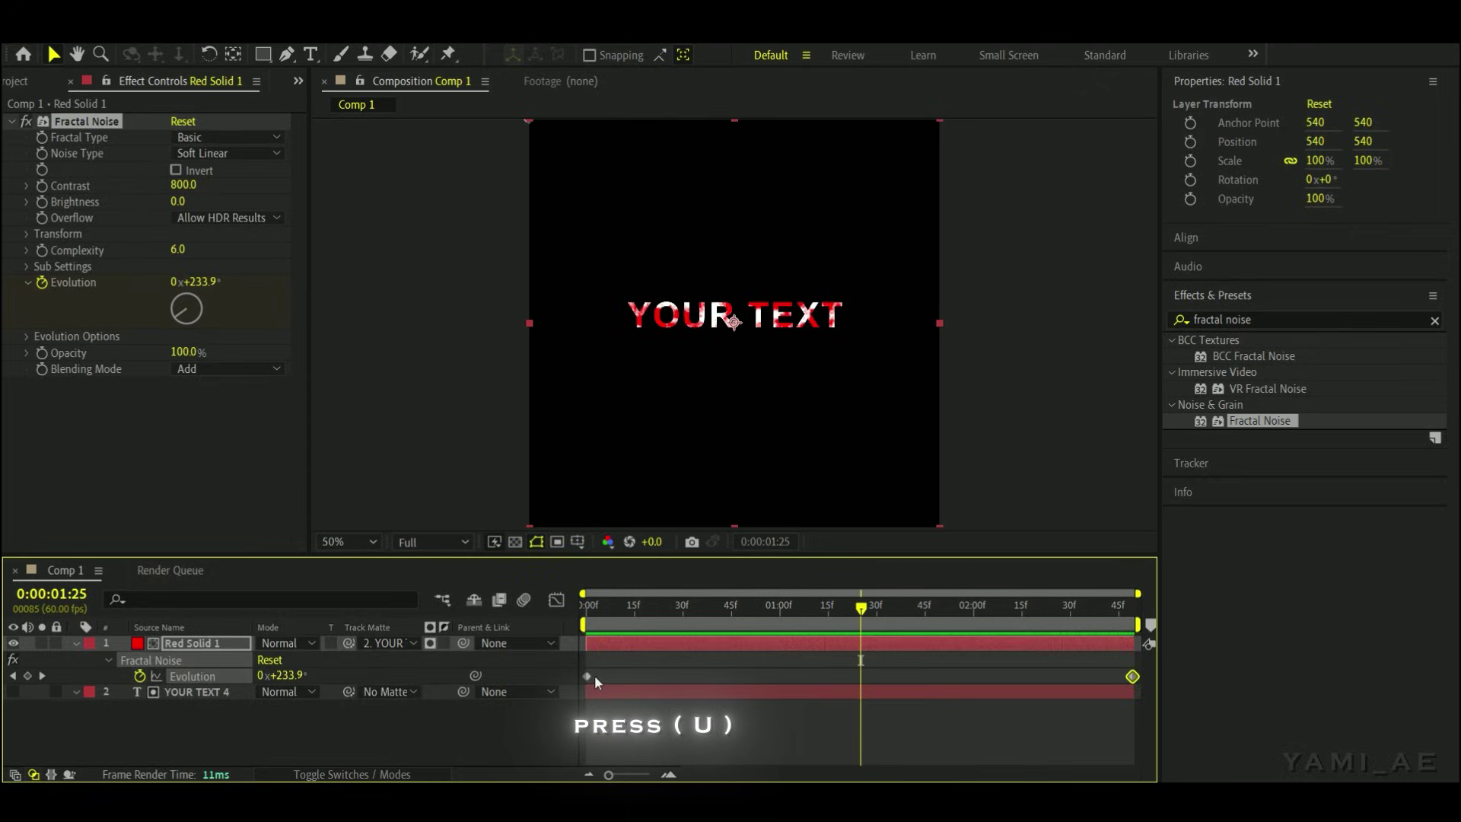
{"action": "left_click", "coordinate": [43, 676]}
{"action": "left_click_drag", "start_coordinate": [366, 675], "coordinate": [533, 672]}
{"action": "key", "text": "Home"}
{"action": "key", "text": "space"}
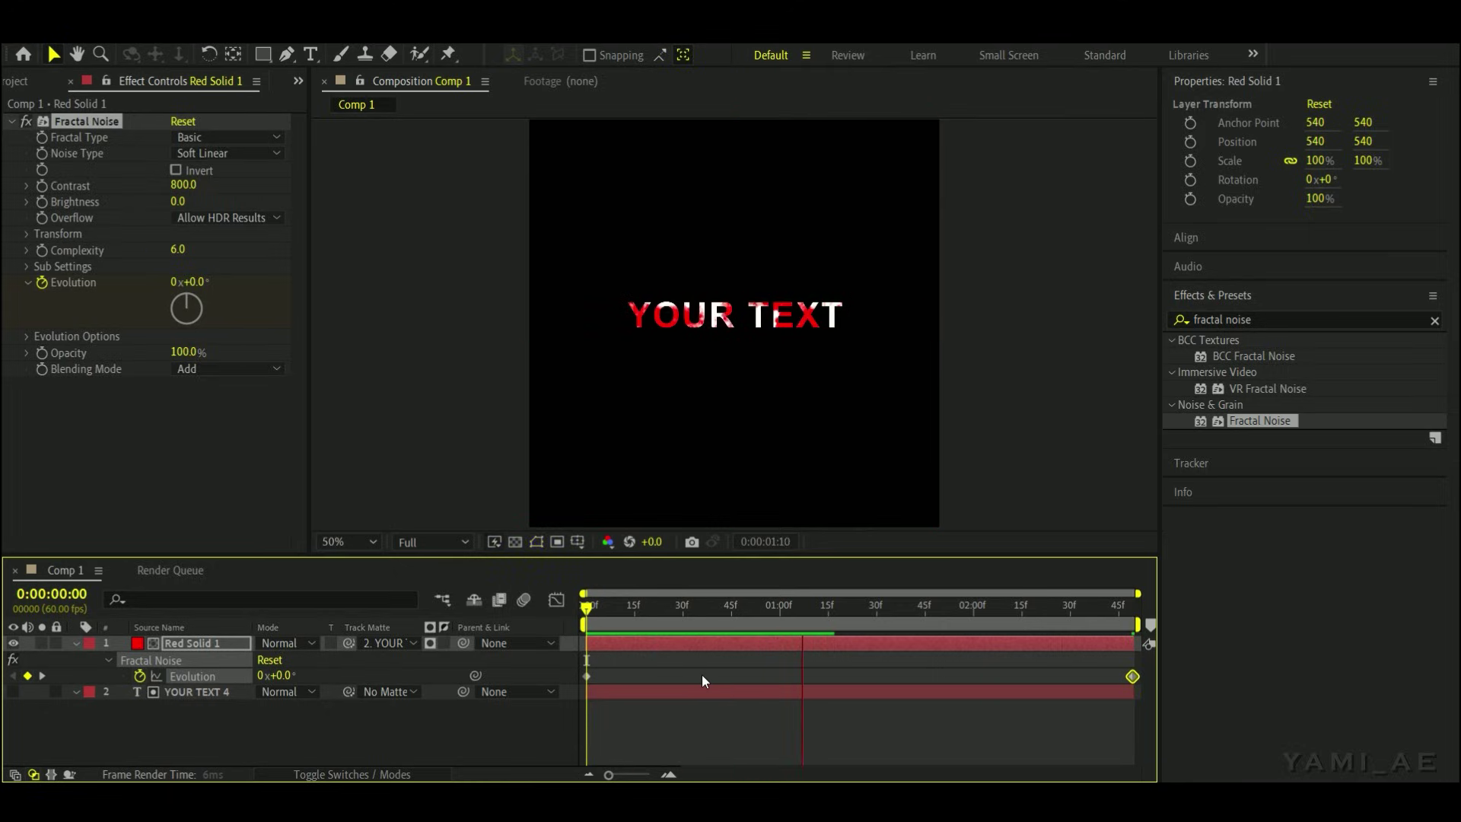
{"action": "key", "text": "space"}
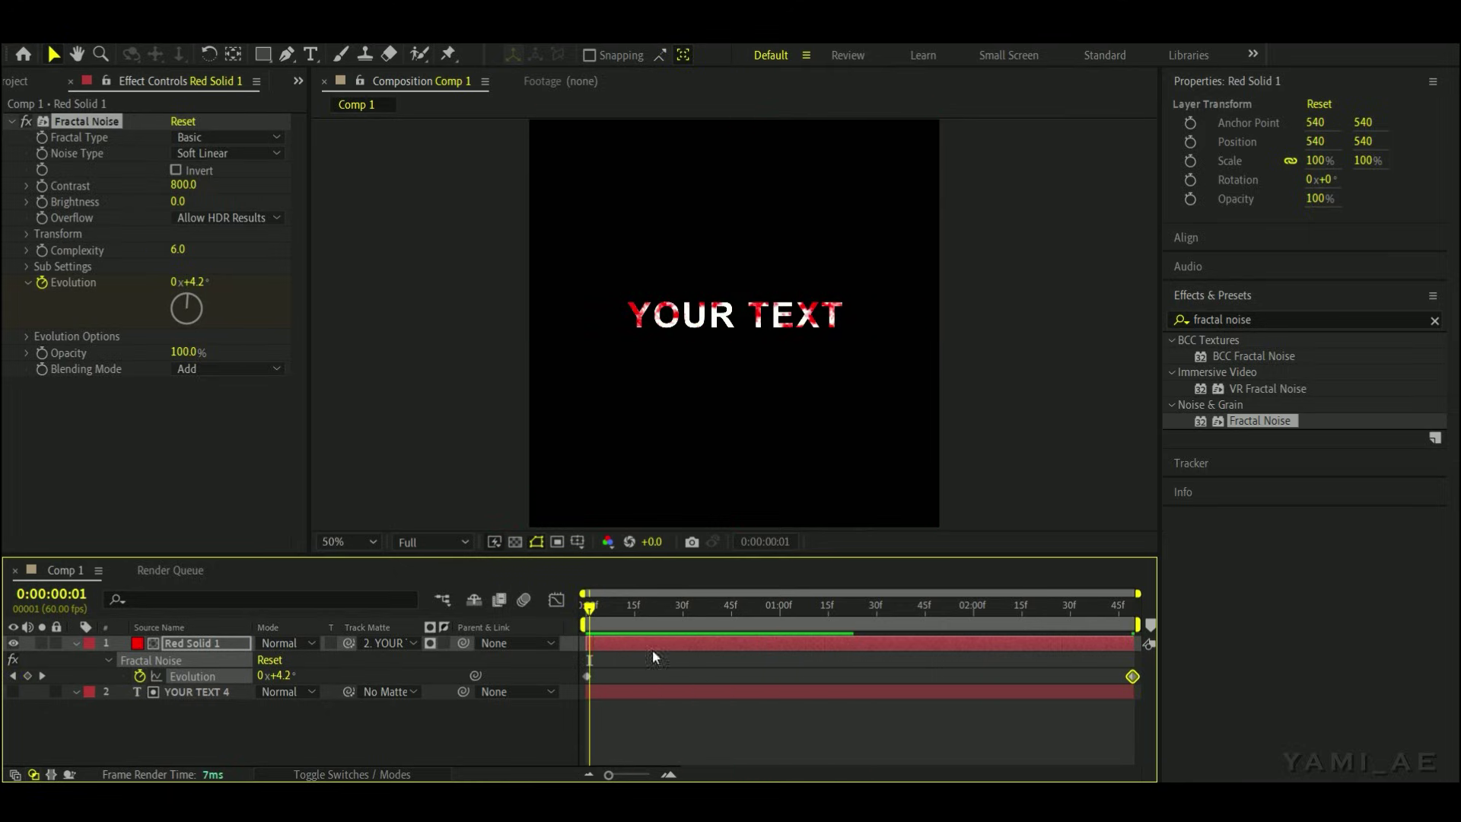
{"action": "left_click", "coordinate": [767, 655]}
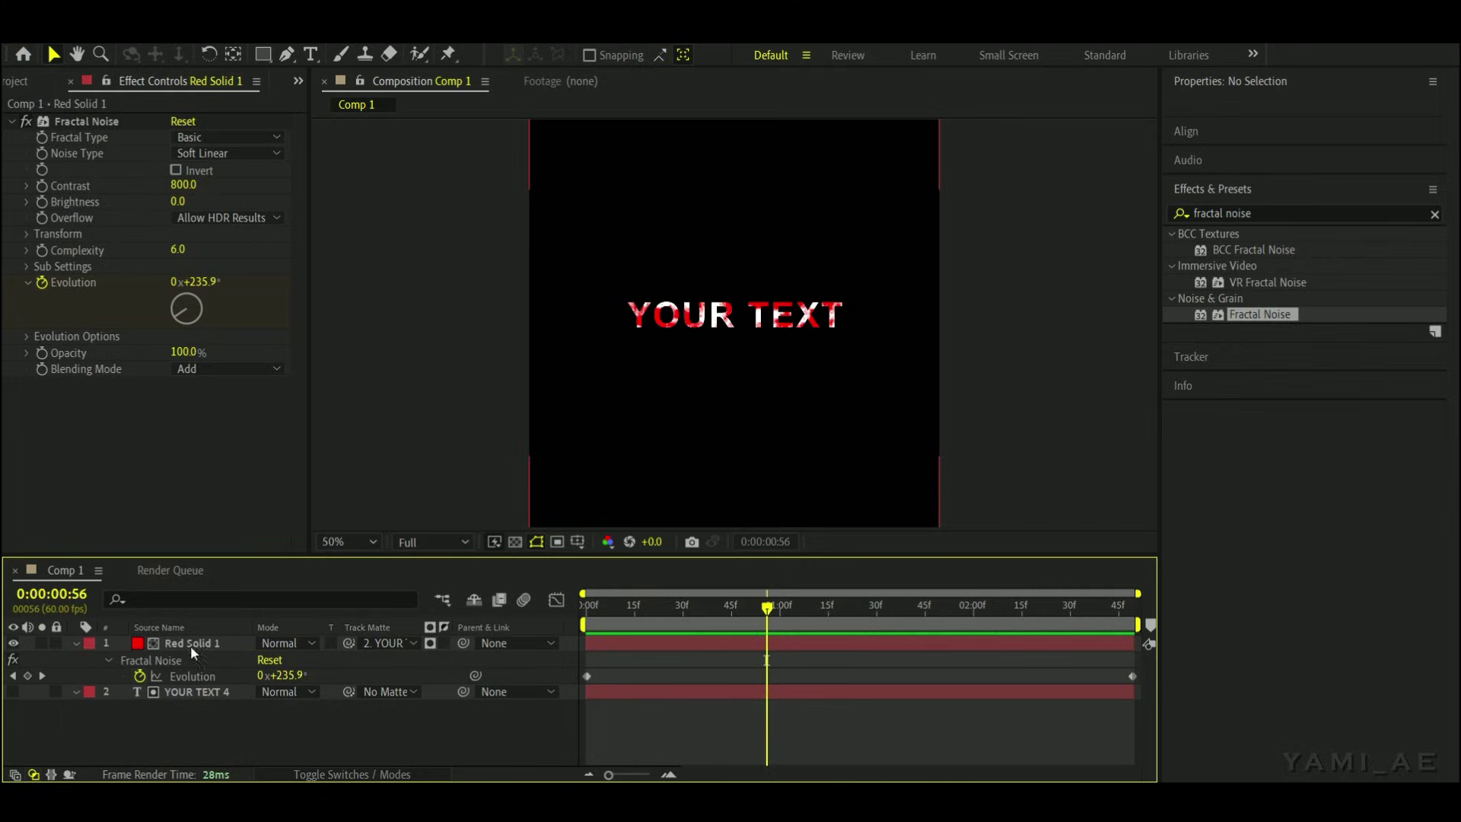
{"action": "left_click", "coordinate": [76, 642]}
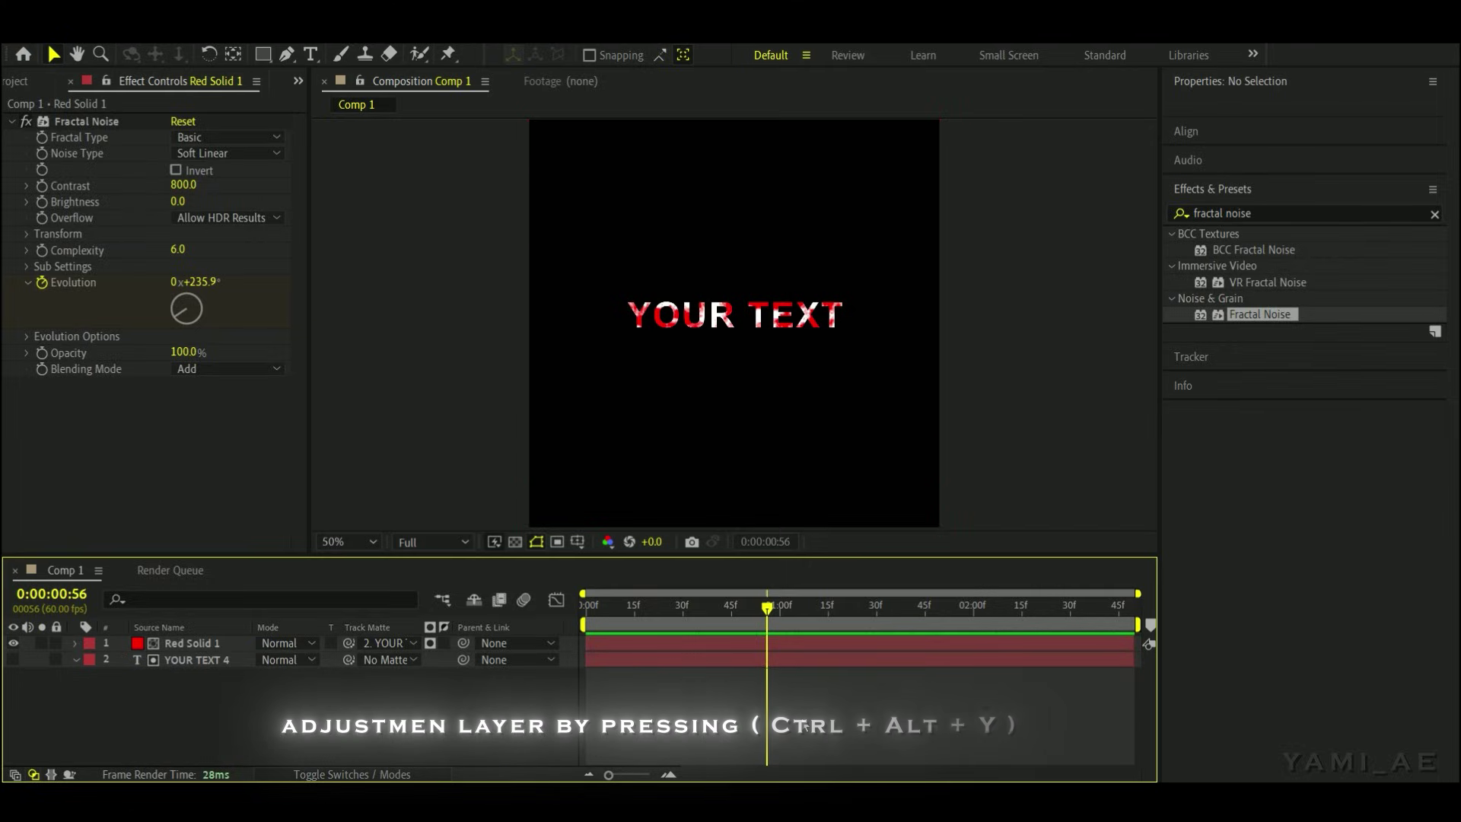
- Add a new adjustment layer and apply Deep Glow to it
{"action": "key", "text": "ctrl+alt+y"}
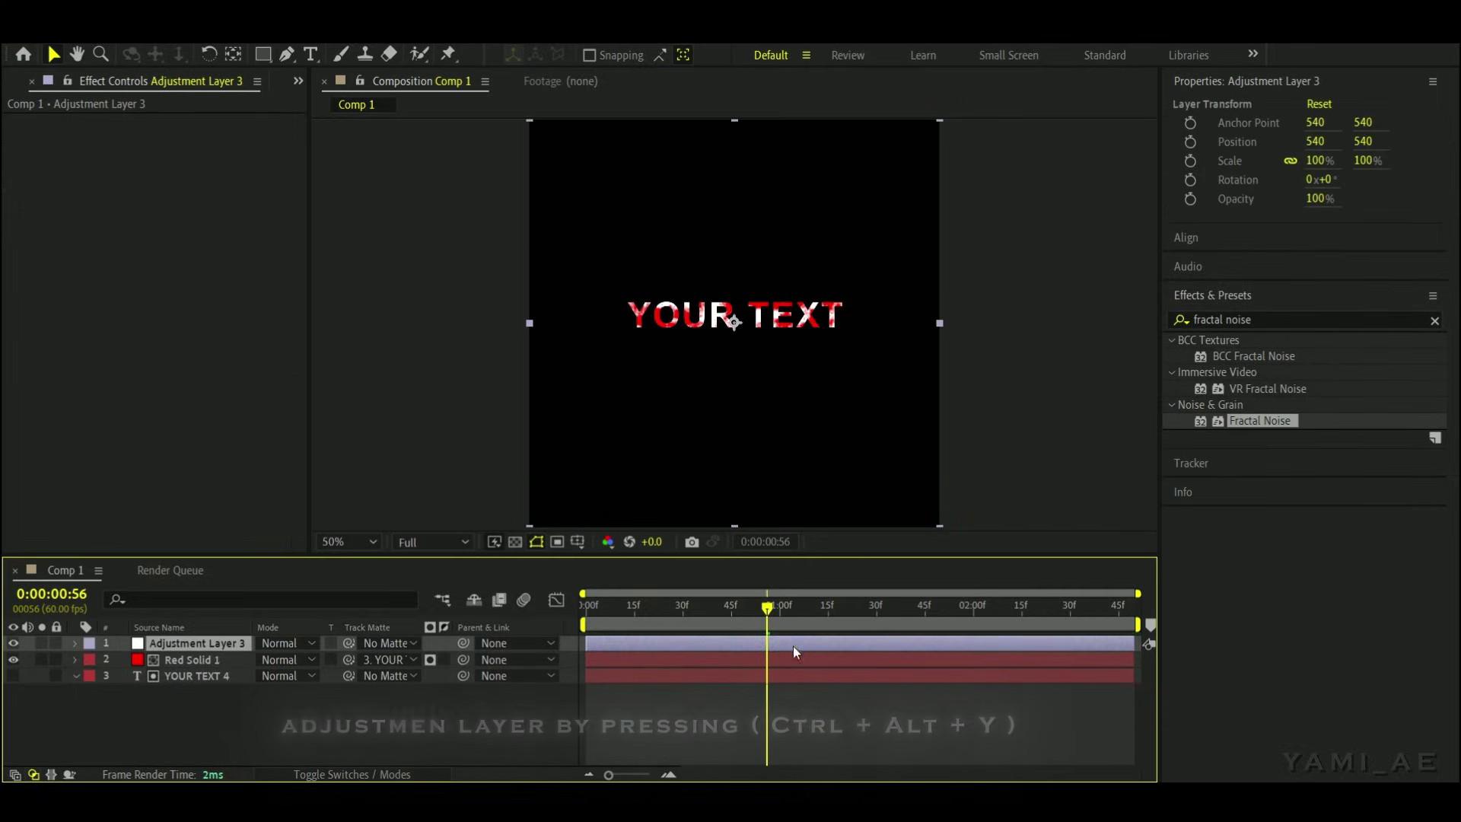
{"action": "left_click", "coordinate": [1435, 321]}
{"action": "type", "text": "dee"}
{"action": "left_click_drag", "start_coordinate": [1238, 404], "coordinate": [808, 645]}
- Set the Deep Glow Radius to 200 and Exposure to 0.20
{"action": "left_click", "coordinate": [186, 153]}
{"action": "type", "text": "200"}
{"action": "key", "text": "Return"}
{"action": "left_click", "coordinate": [184, 168]}
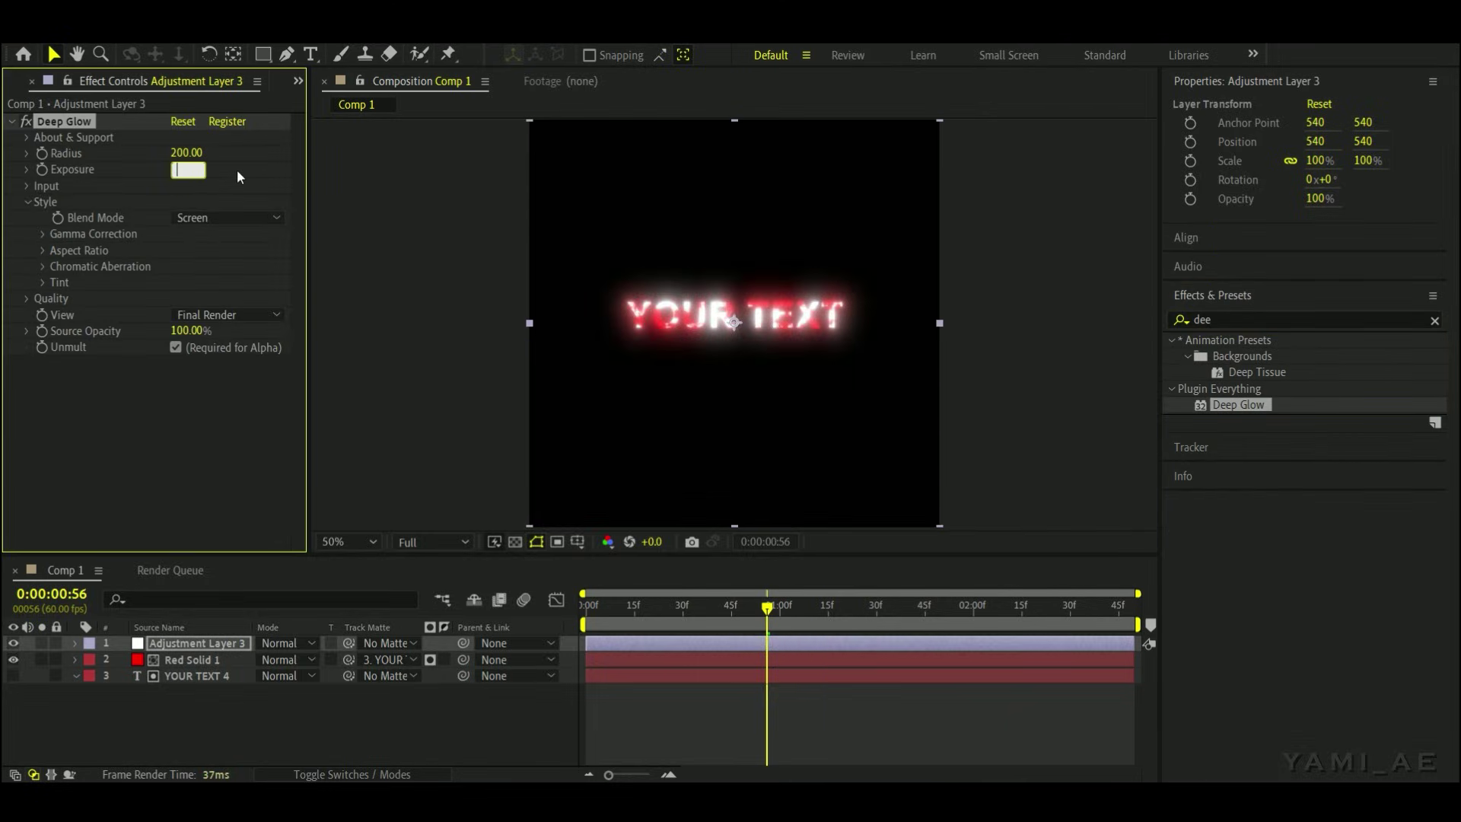
{"action": "key", "text": "Return"}
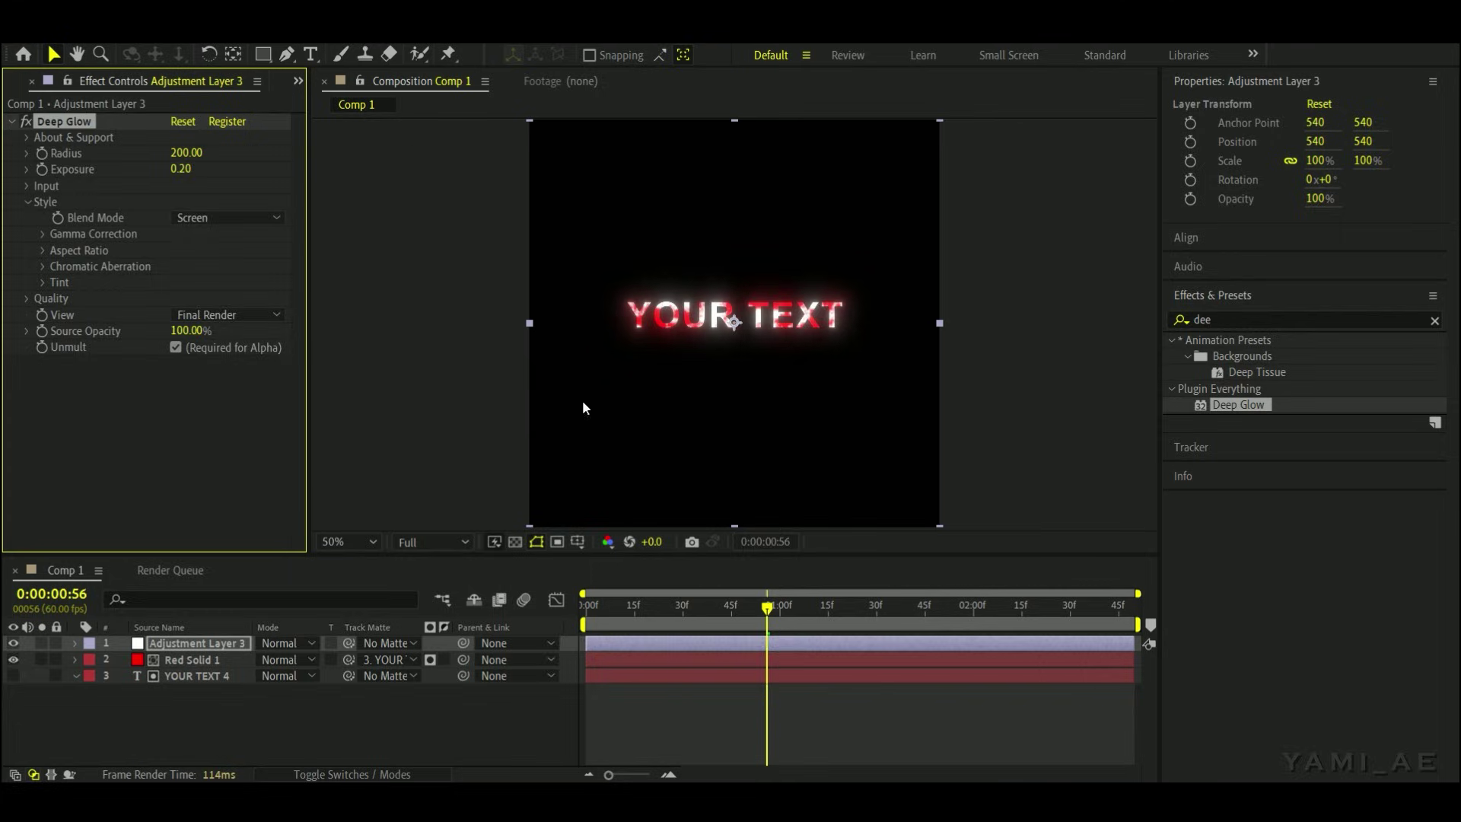
{"action": "left_click", "coordinate": [549, 633]}
- Preview the glowing red-noise title from the first frame
{"action": "key", "text": "Home"}
{"action": "key", "text": "space"}
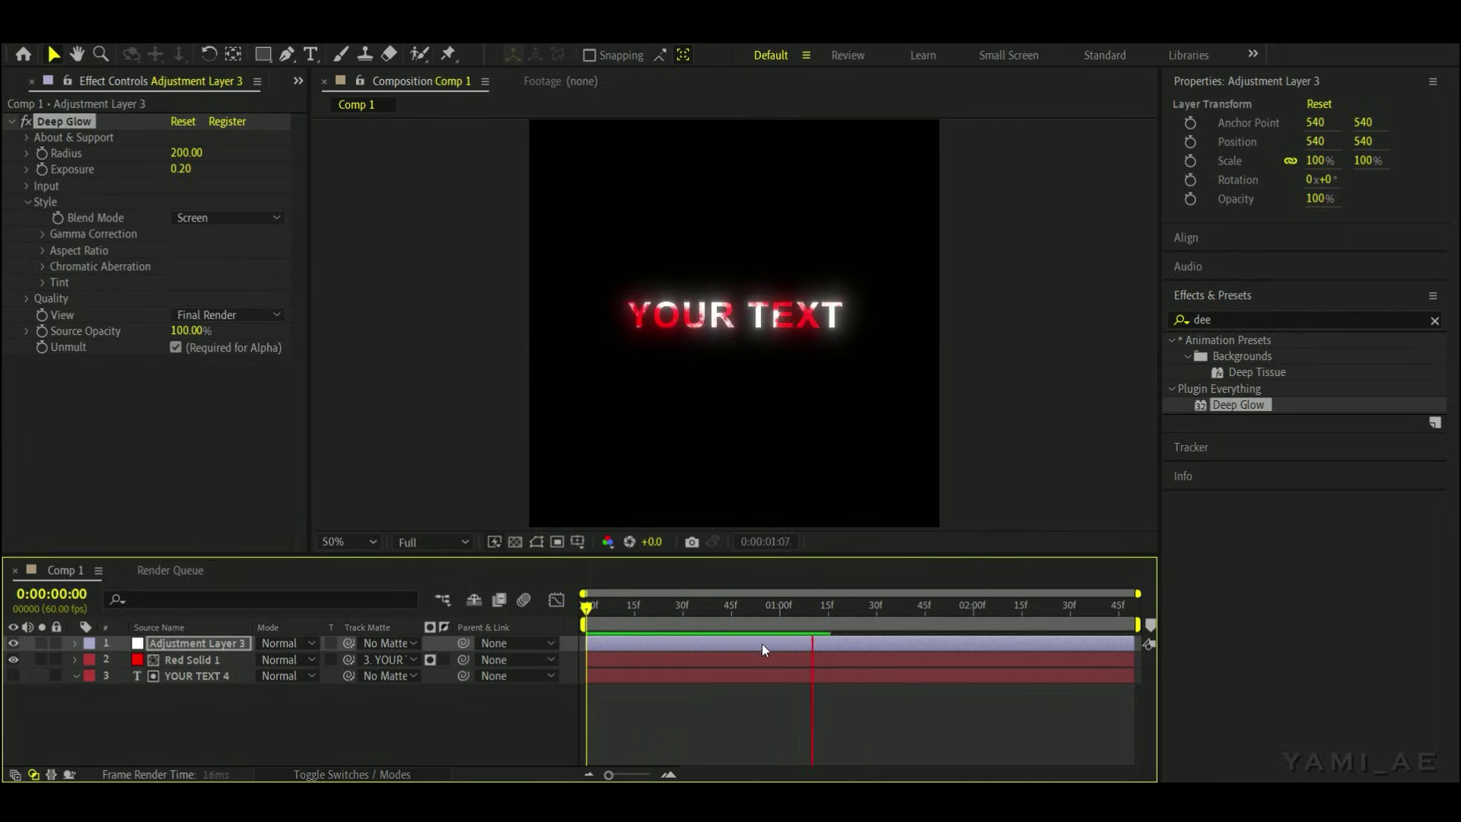
{"action": "key", "text": "space"}
{"action": "key", "text": "space"}
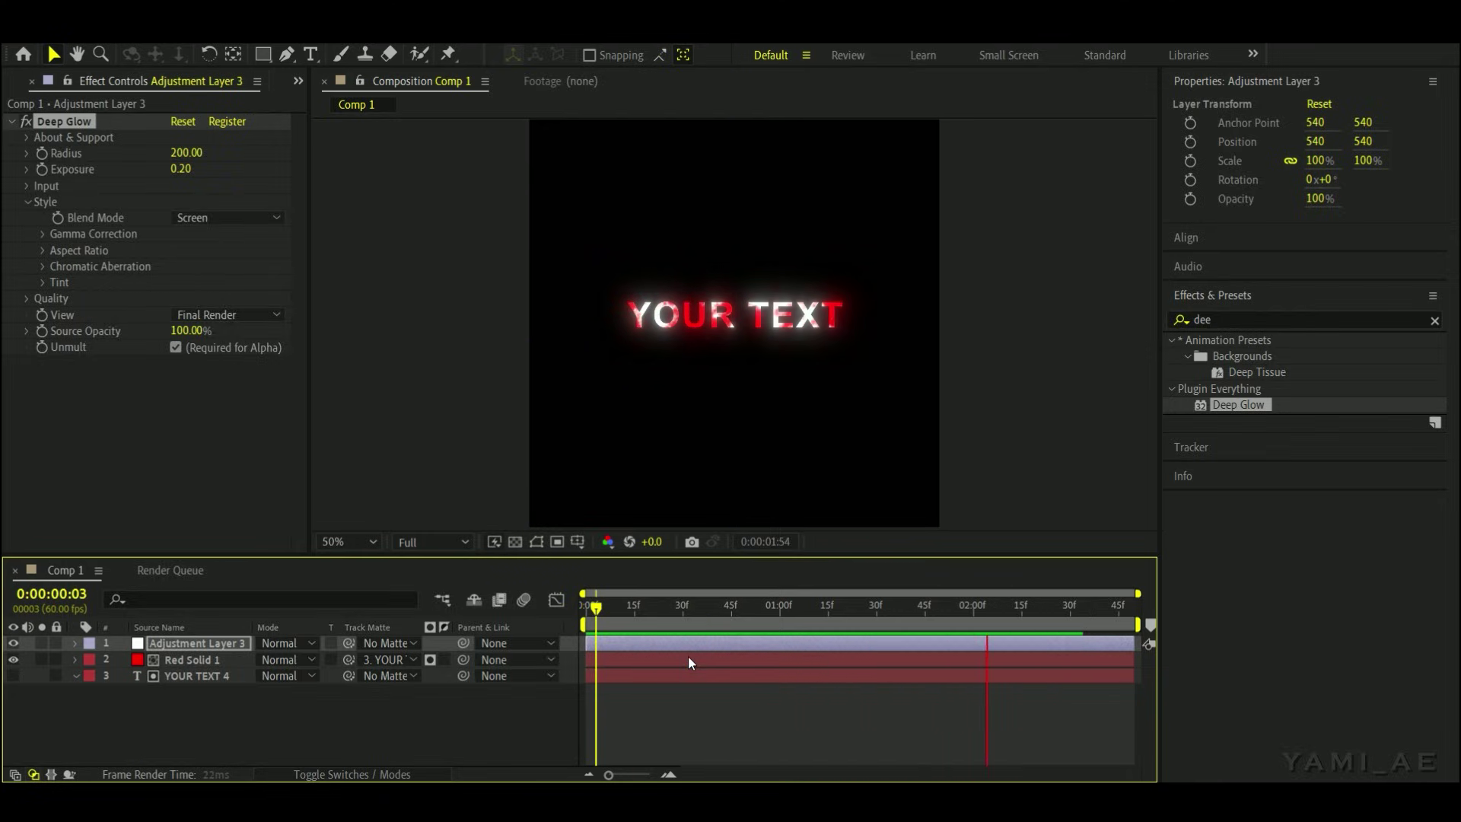
{"action": "key", "text": "space"}
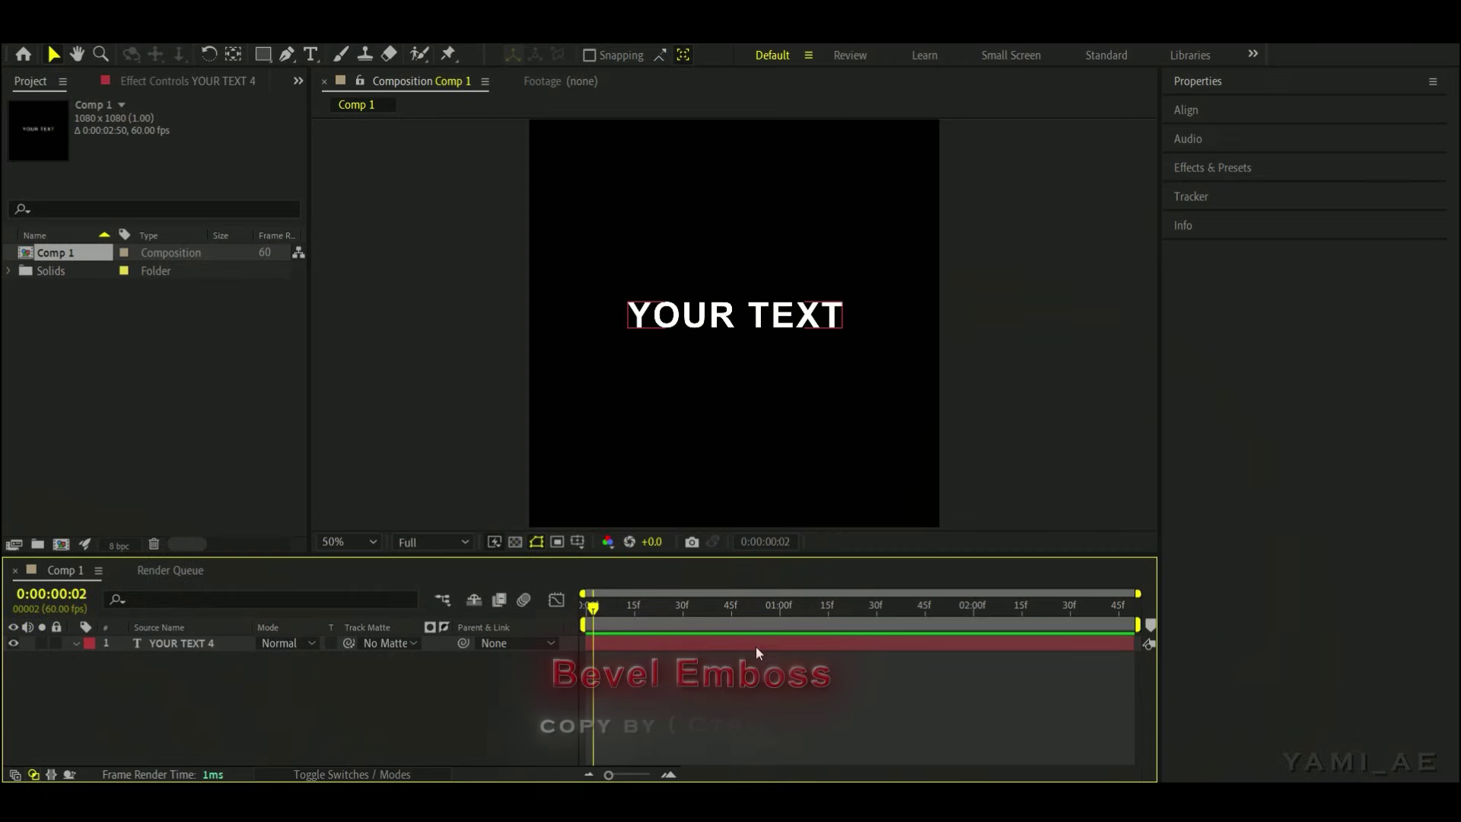
- Duplicate YOUR TEXT 4 as YOUR TEXT 5 and give it a pure red FF0000 fill
{"action": "key", "text": "ctrl+d"}
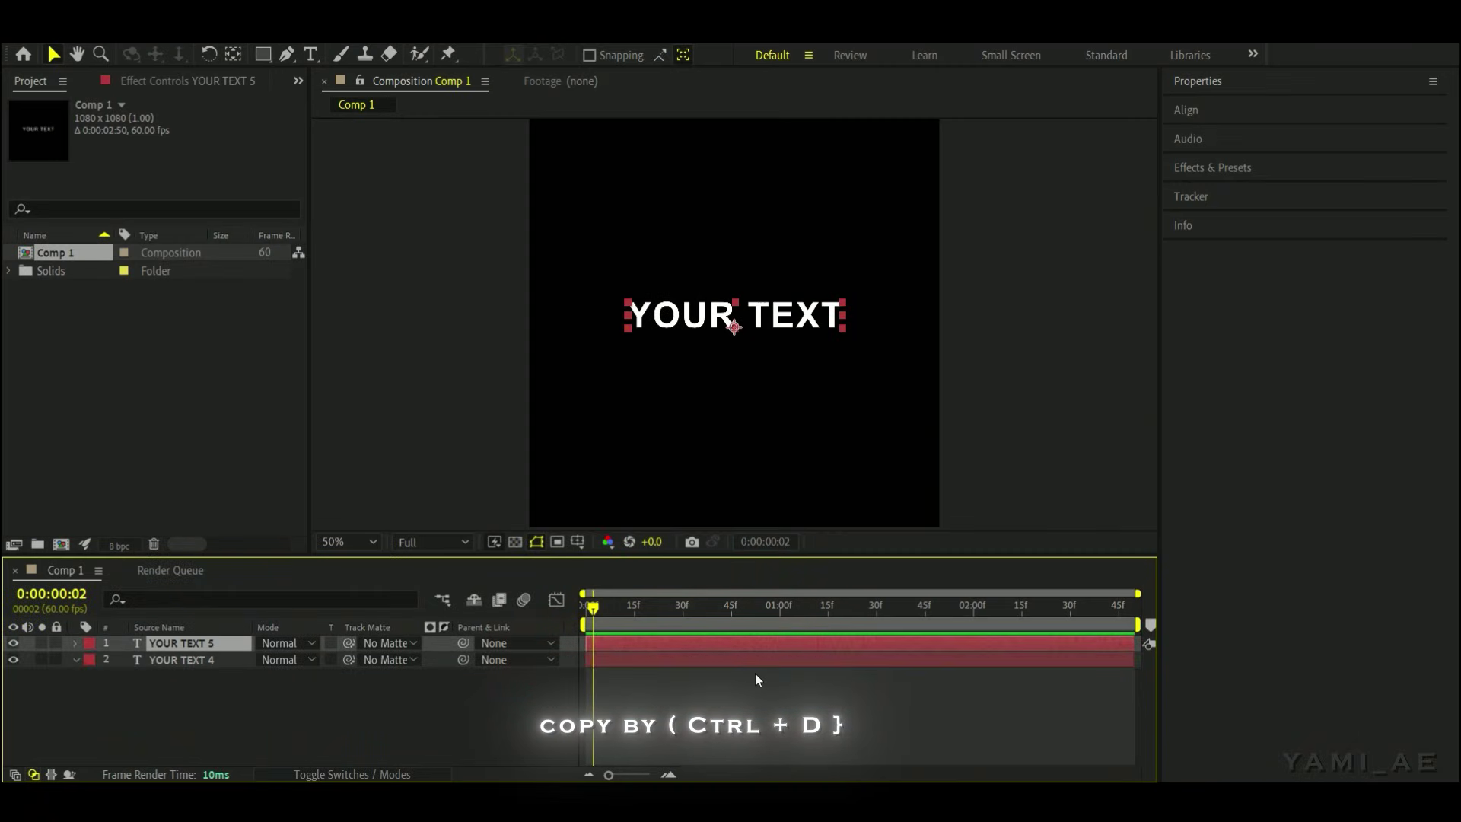
{"action": "left_click", "coordinate": [778, 684]}
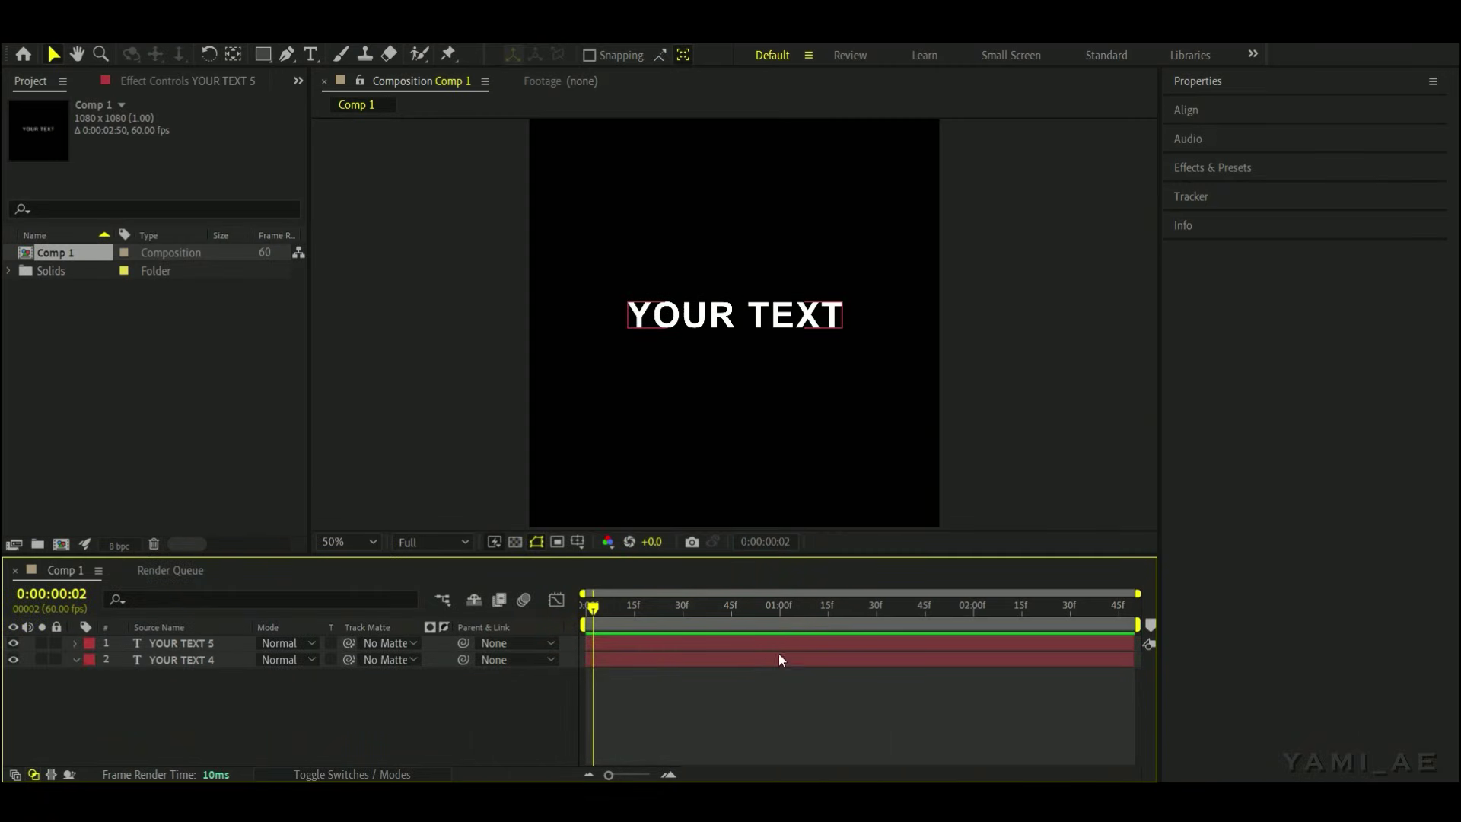
{"action": "left_click", "coordinate": [791, 649]}
{"action": "left_click", "coordinate": [1207, 83]}
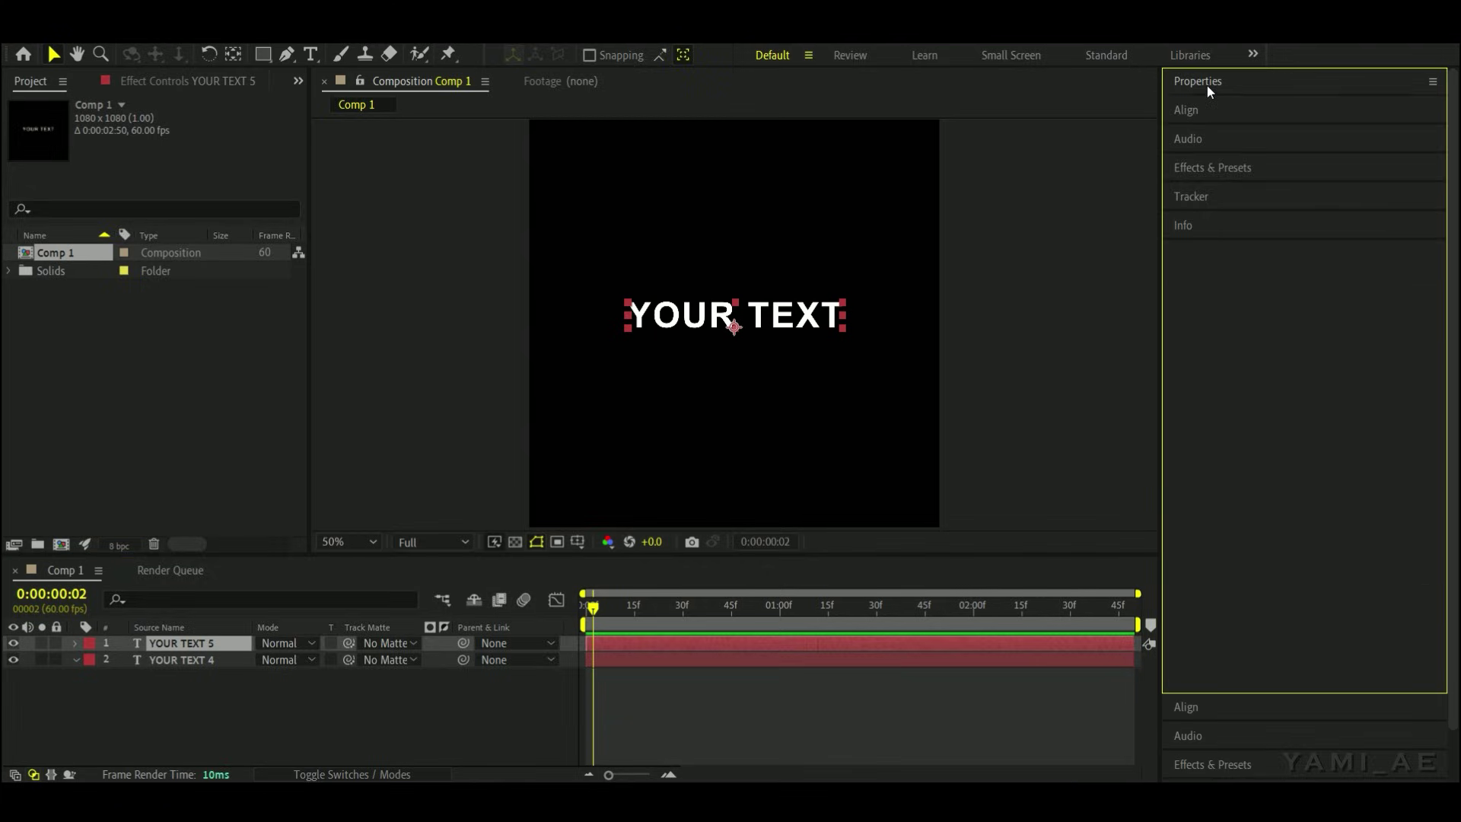
{"action": "left_click", "coordinate": [1225, 359]}
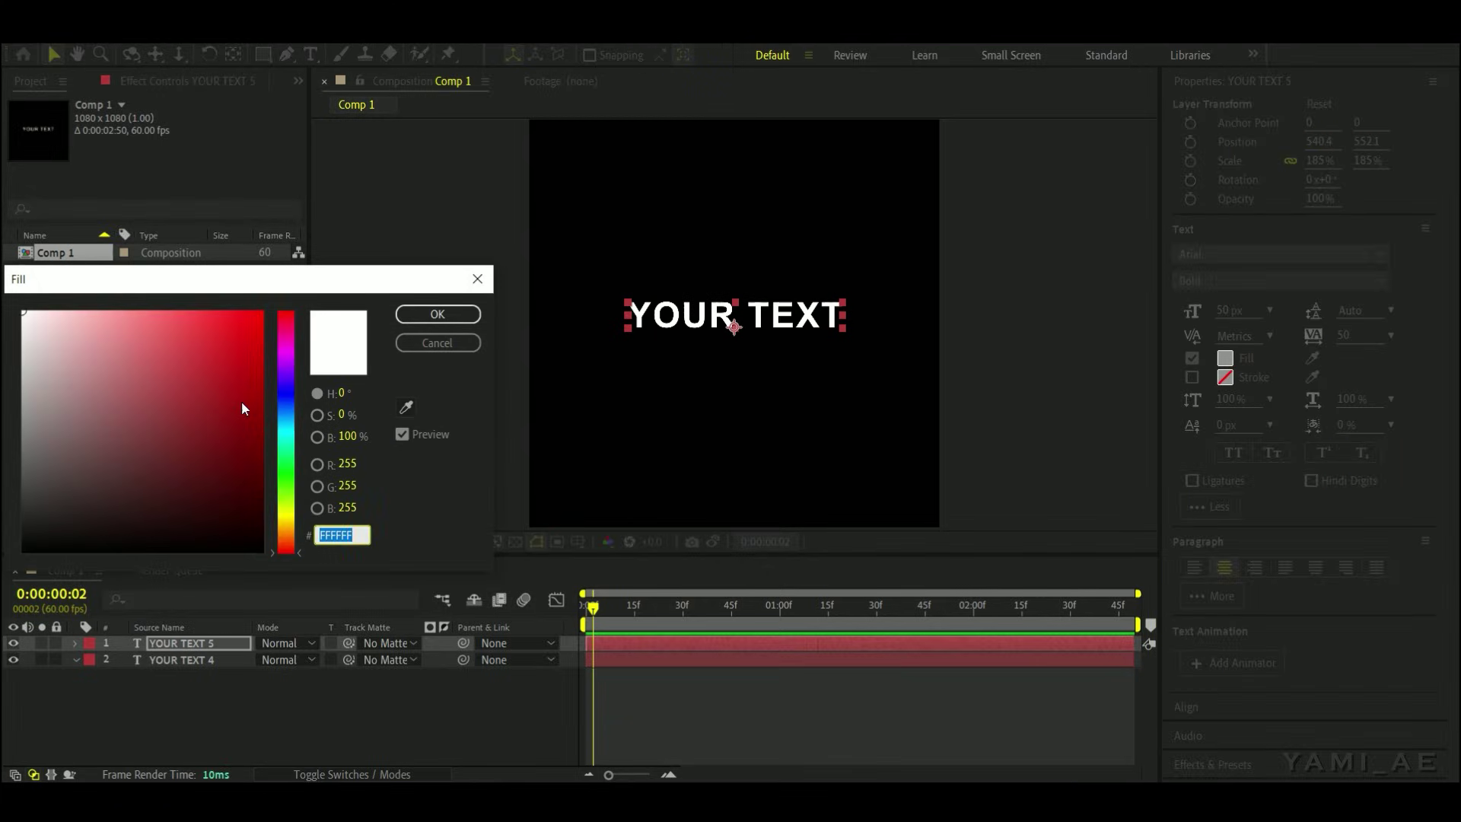
{"action": "left_click_drag", "start_coordinate": [241, 408], "coordinate": [297, 289]}
{"action": "left_click", "coordinate": [438, 314]}
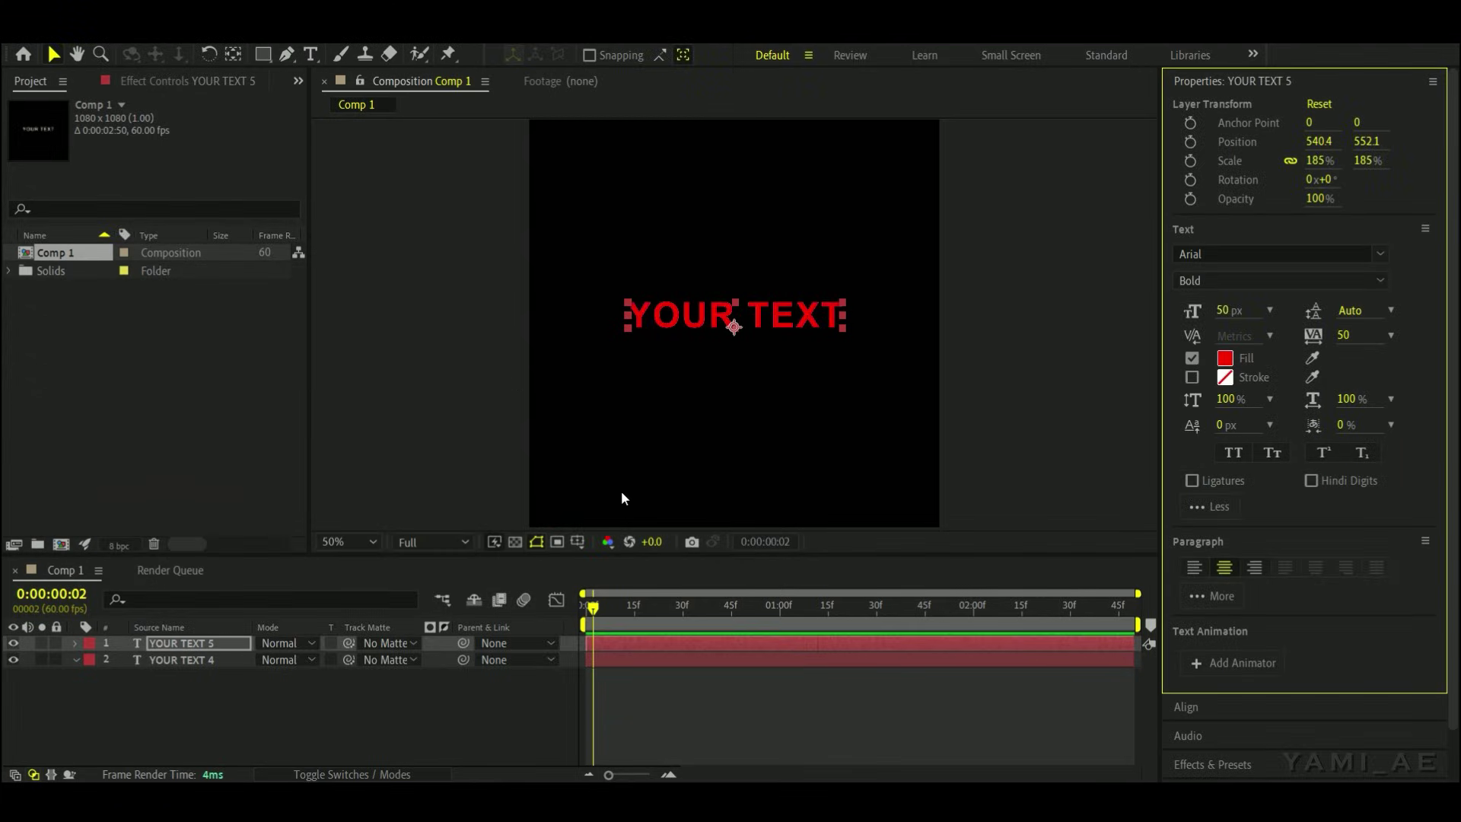
- Turn YOUR TEXT 4 into a fill-less white outline with a 2 px stroke
{"action": "left_click", "coordinate": [733, 661]}
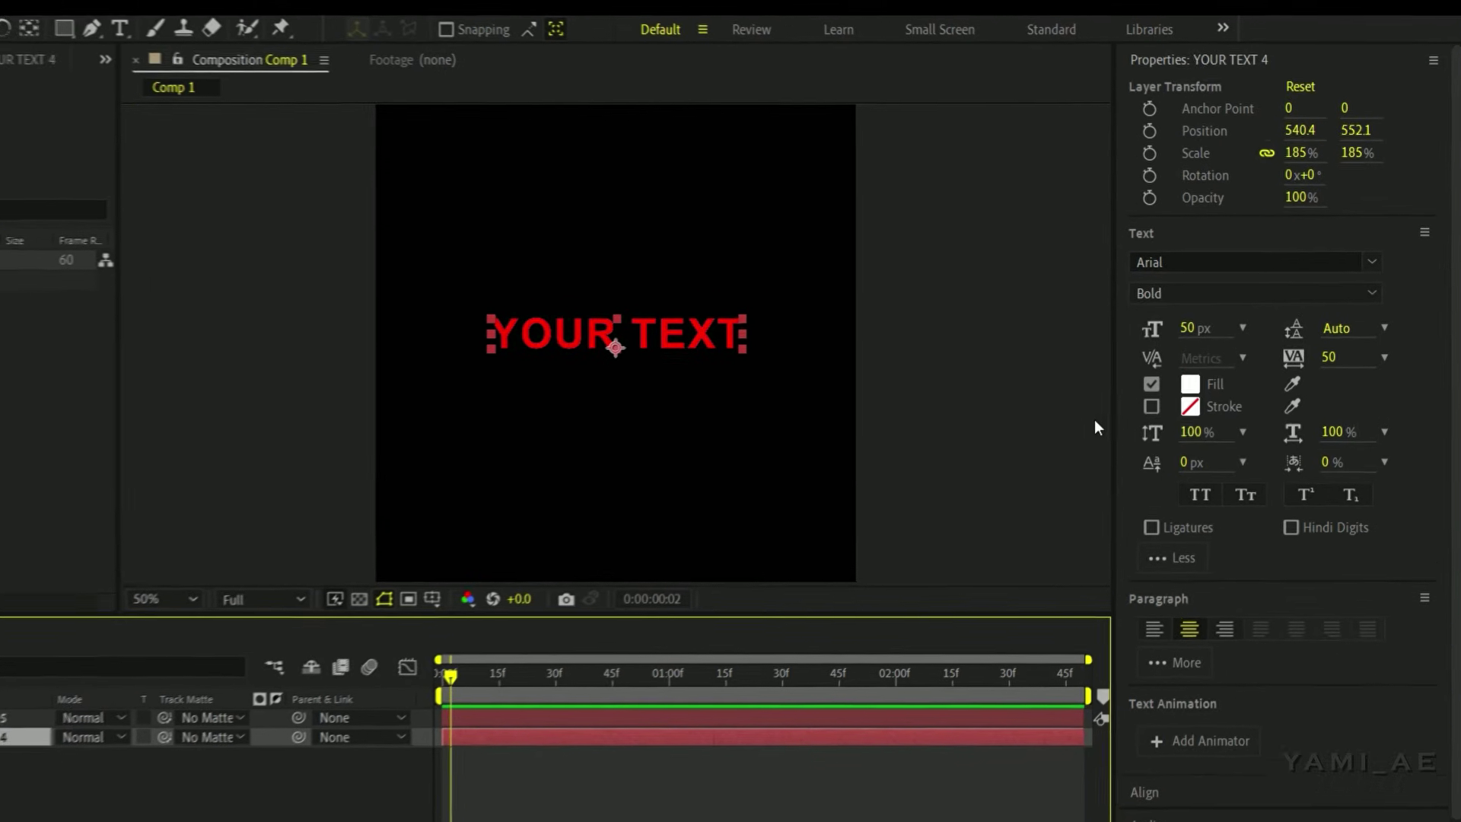
{"action": "left_click", "coordinate": [1186, 381]}
{"action": "left_click", "coordinate": [1132, 396]}
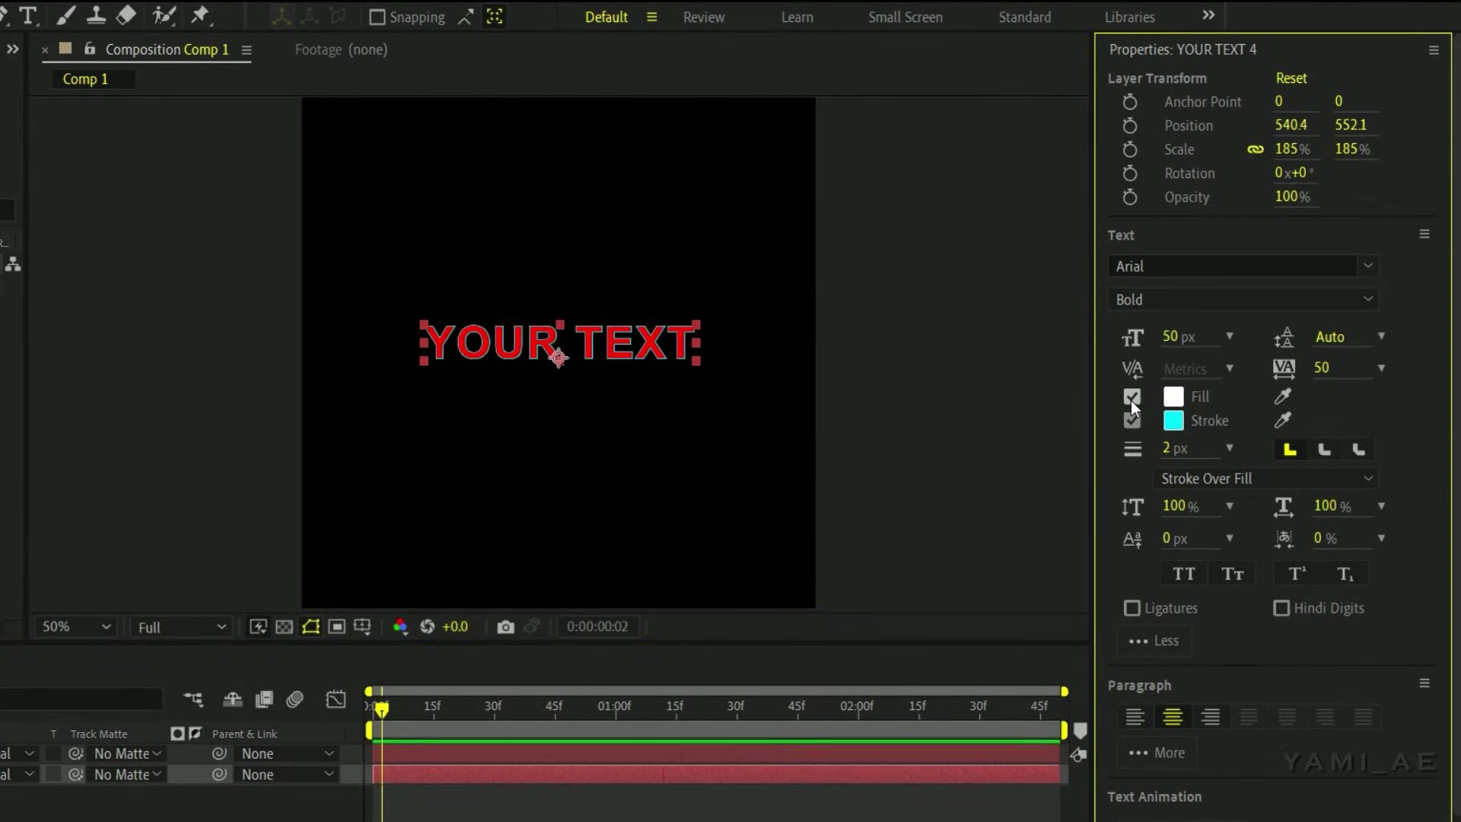
{"action": "left_click", "coordinate": [1174, 420]}
{"action": "left_click_drag", "start_coordinate": [53, 388], "coordinate": [4, 274]}
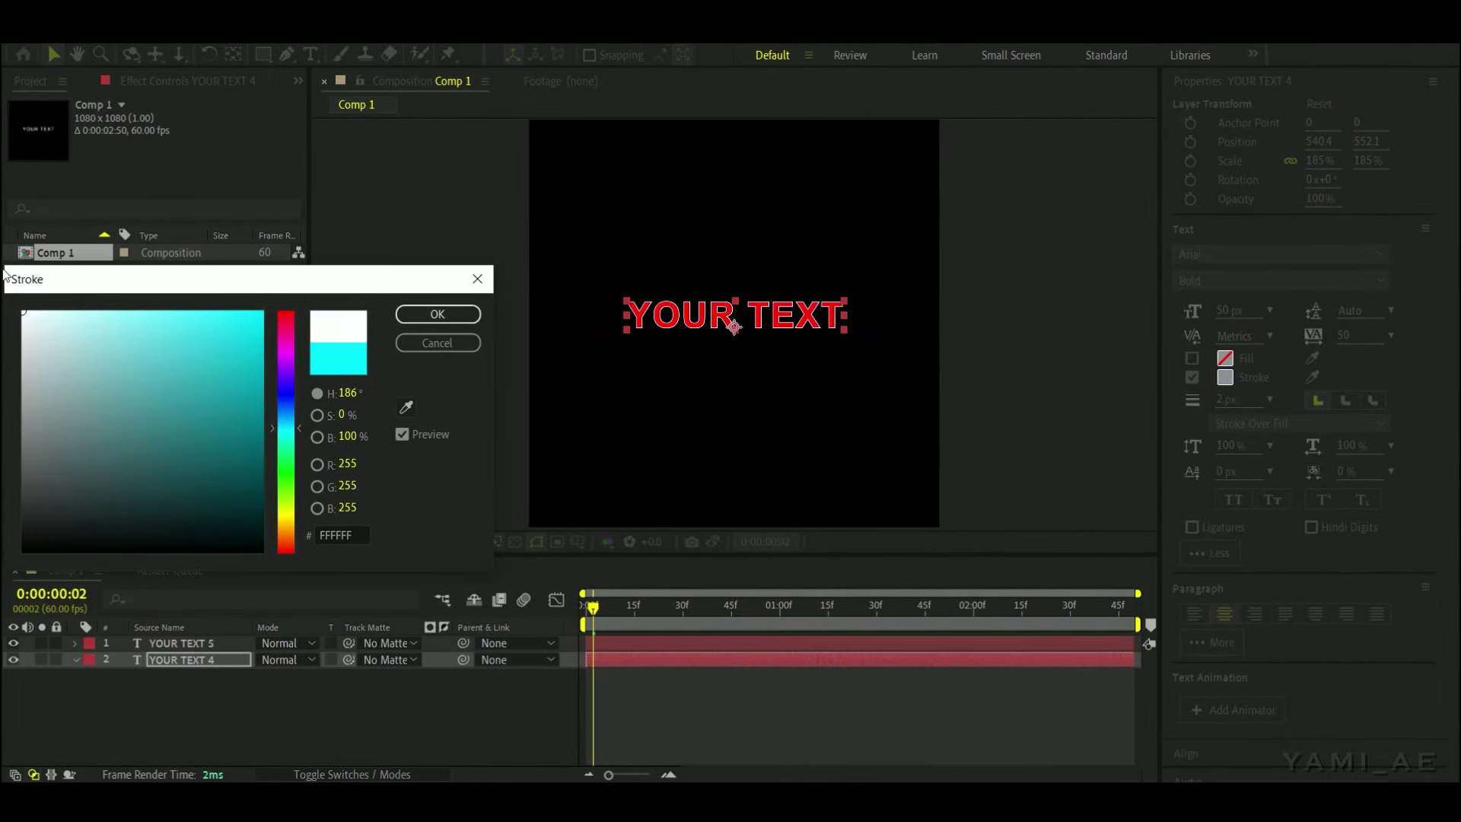
{"action": "left_click", "coordinate": [430, 315]}
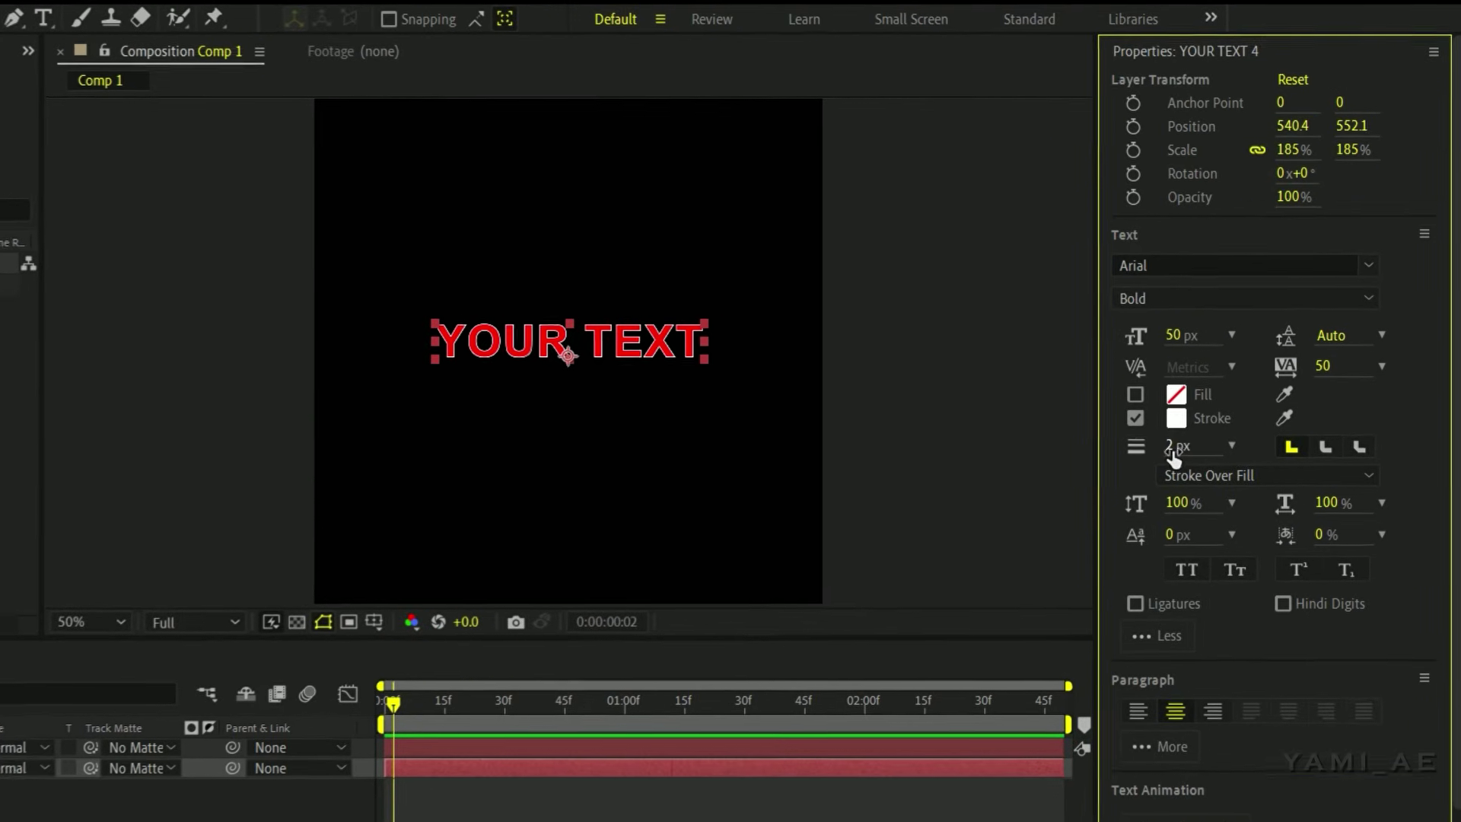
{"action": "left_click", "coordinate": [1168, 453]}
{"action": "type", "text": "2"}
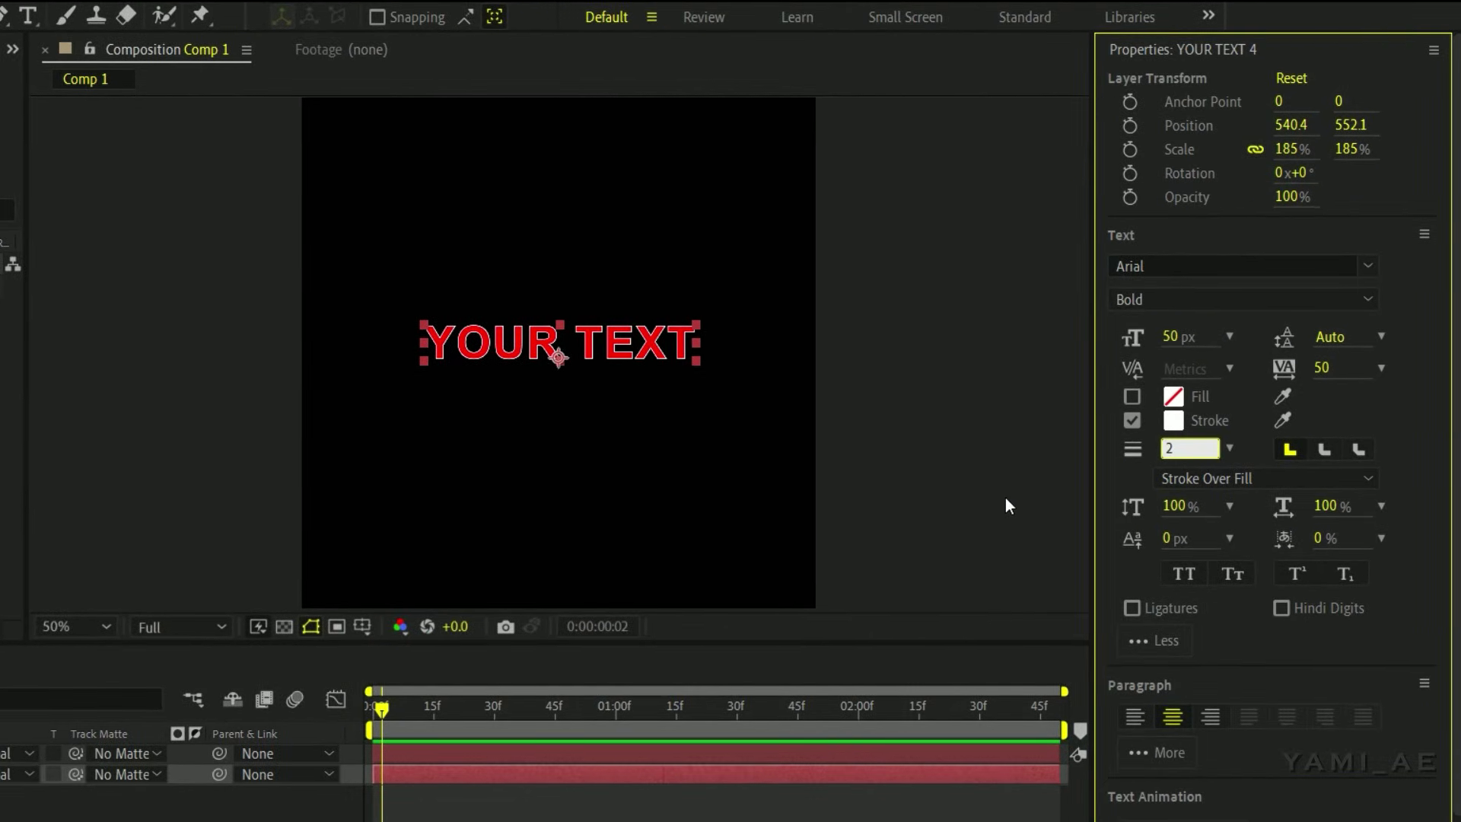
{"action": "key", "text": "Return"}
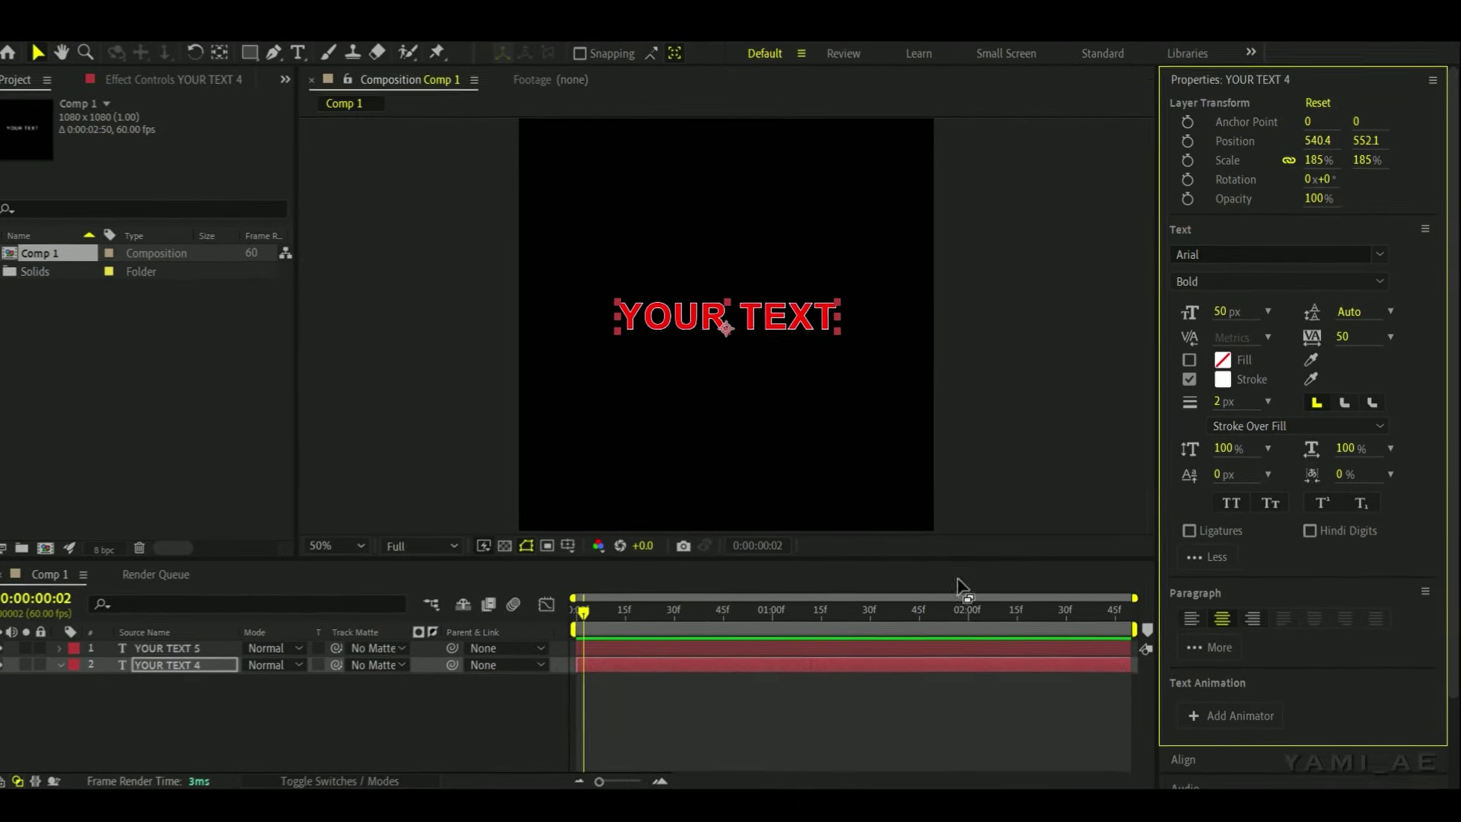
{"action": "left_click", "coordinate": [720, 707]}
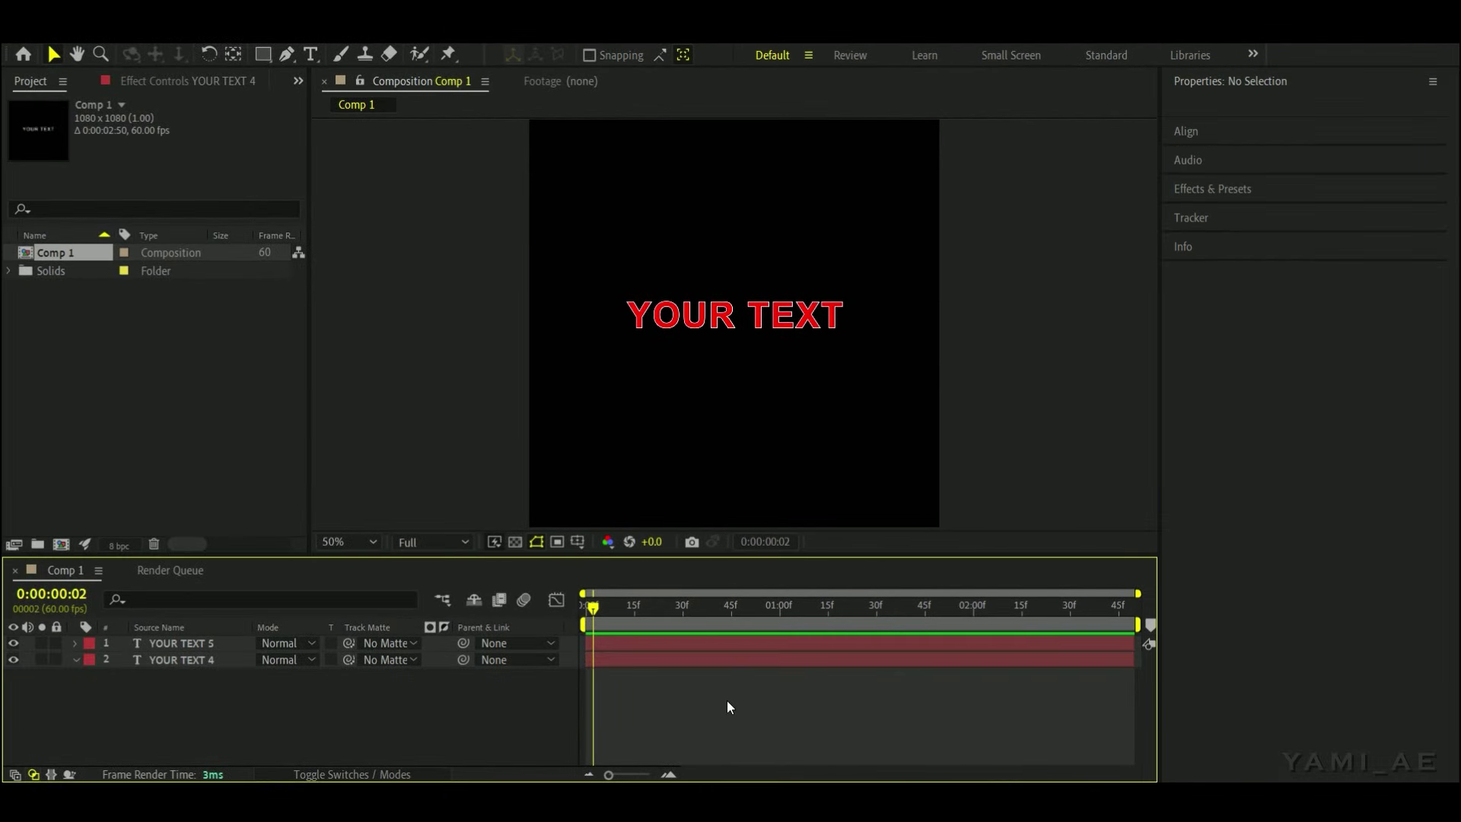
- Add Bevel and Emboss to YOUR TEXT 5 with Highlight Opacity 100% and Shadow Opacity 45%
{"action": "right_click", "coordinate": [669, 645]}
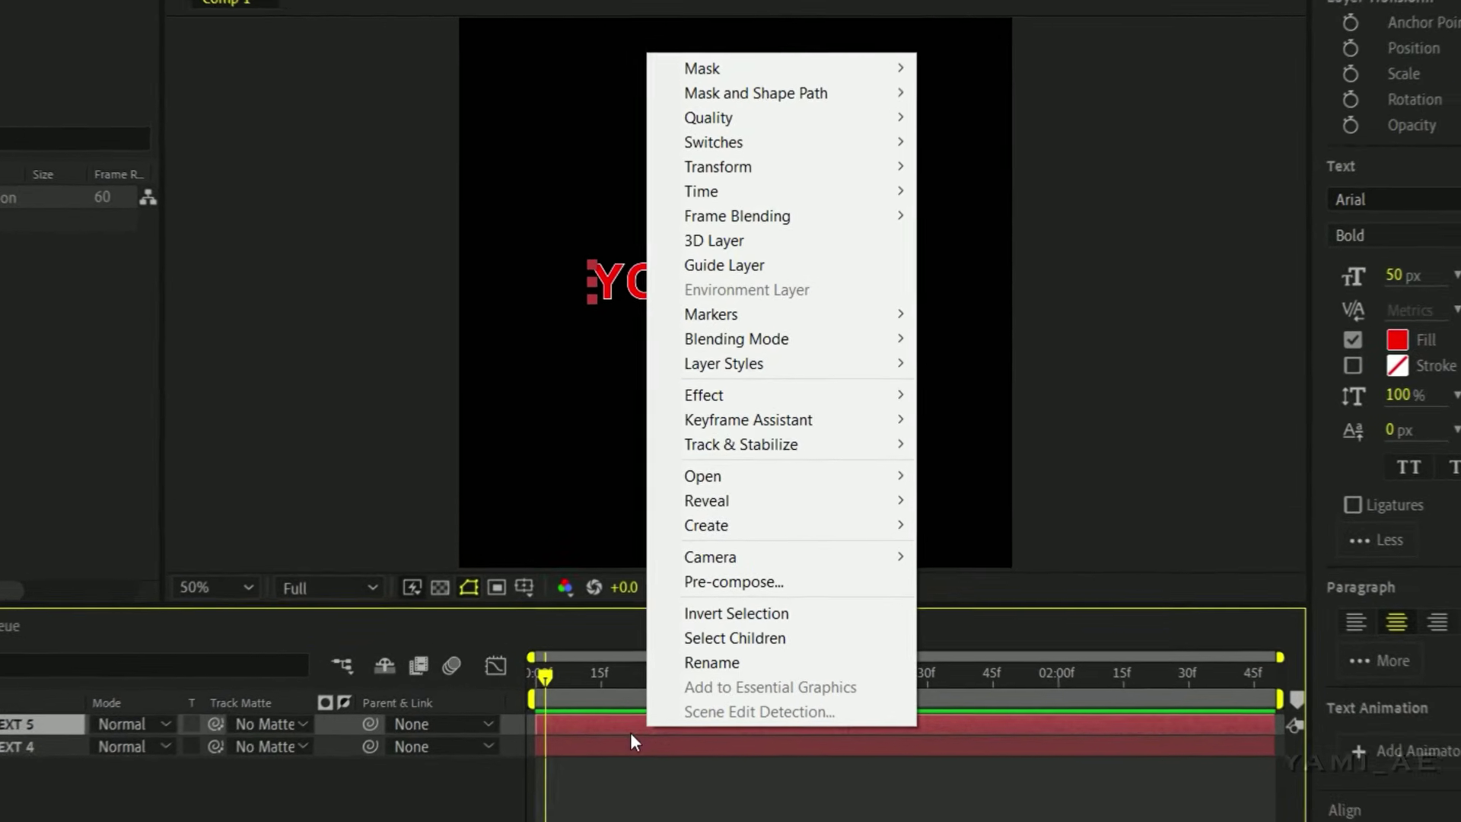
{"action": "mouse_move", "coordinate": [761, 365]}
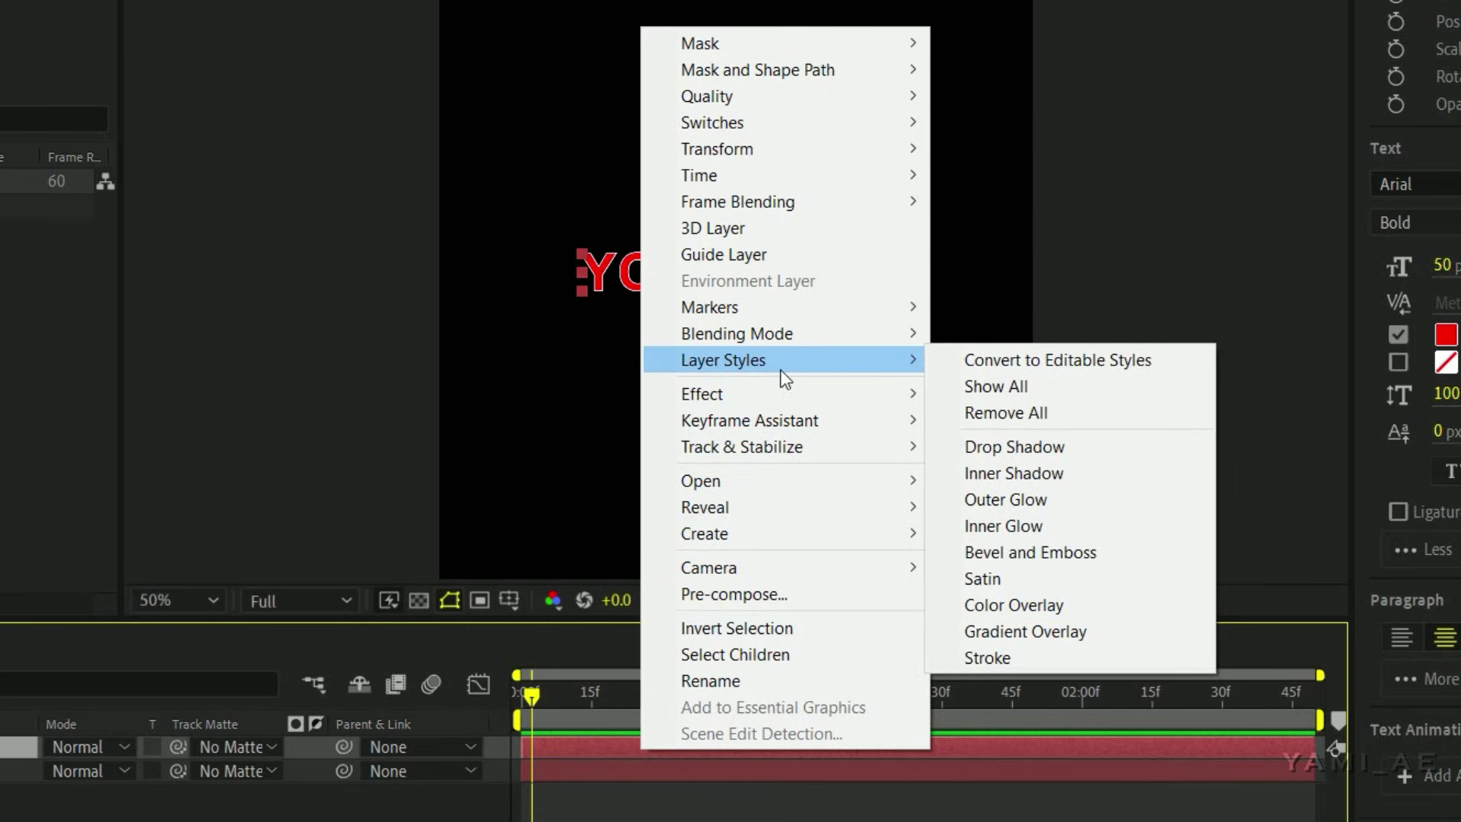
{"action": "left_click", "coordinate": [1049, 551]}
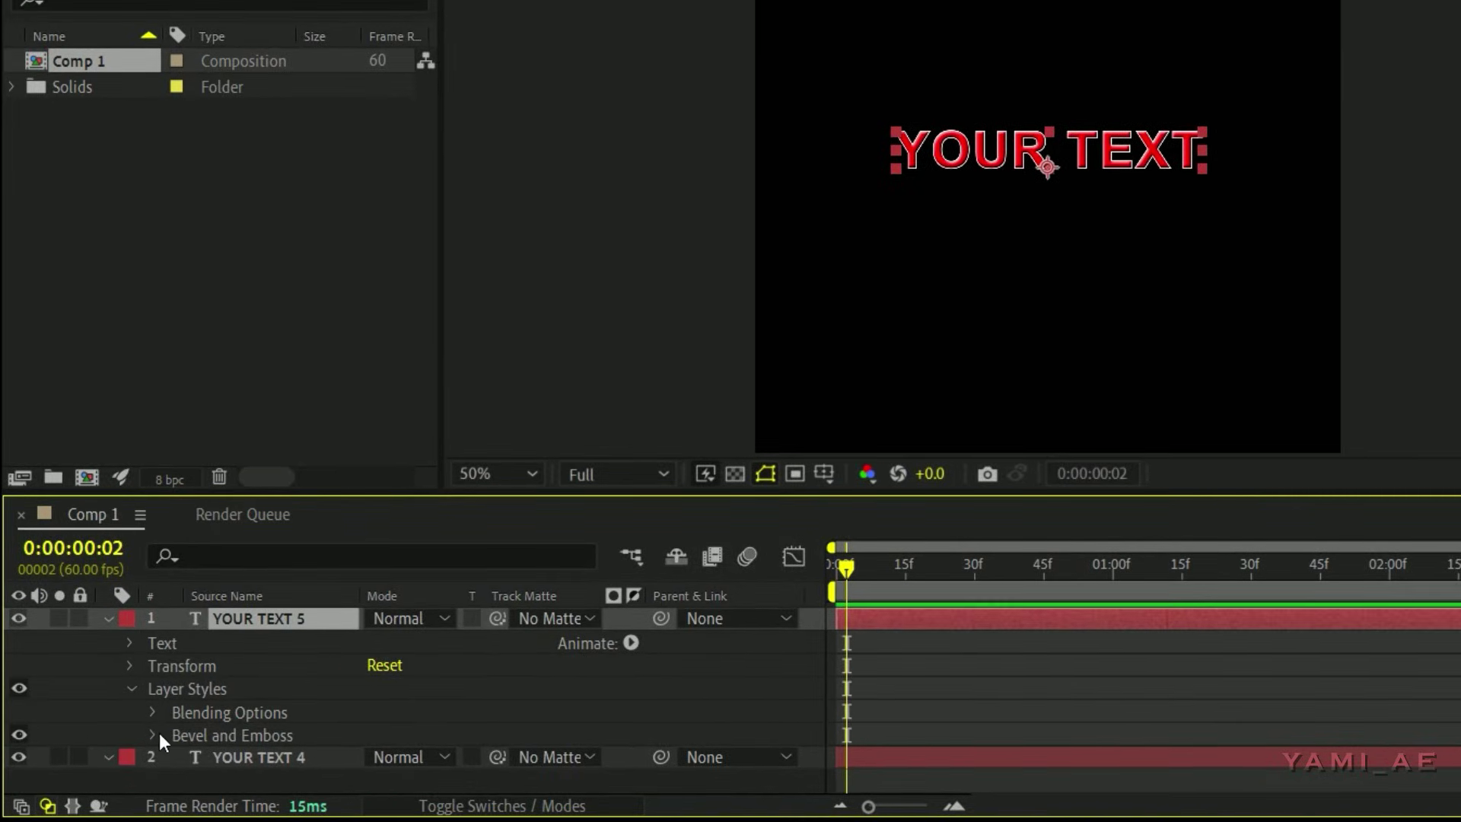
{"action": "left_click", "coordinate": [153, 735]}
{"action": "scroll", "coordinate": [169, 729], "scroll_direction": "down", "scroll_amount": 5}
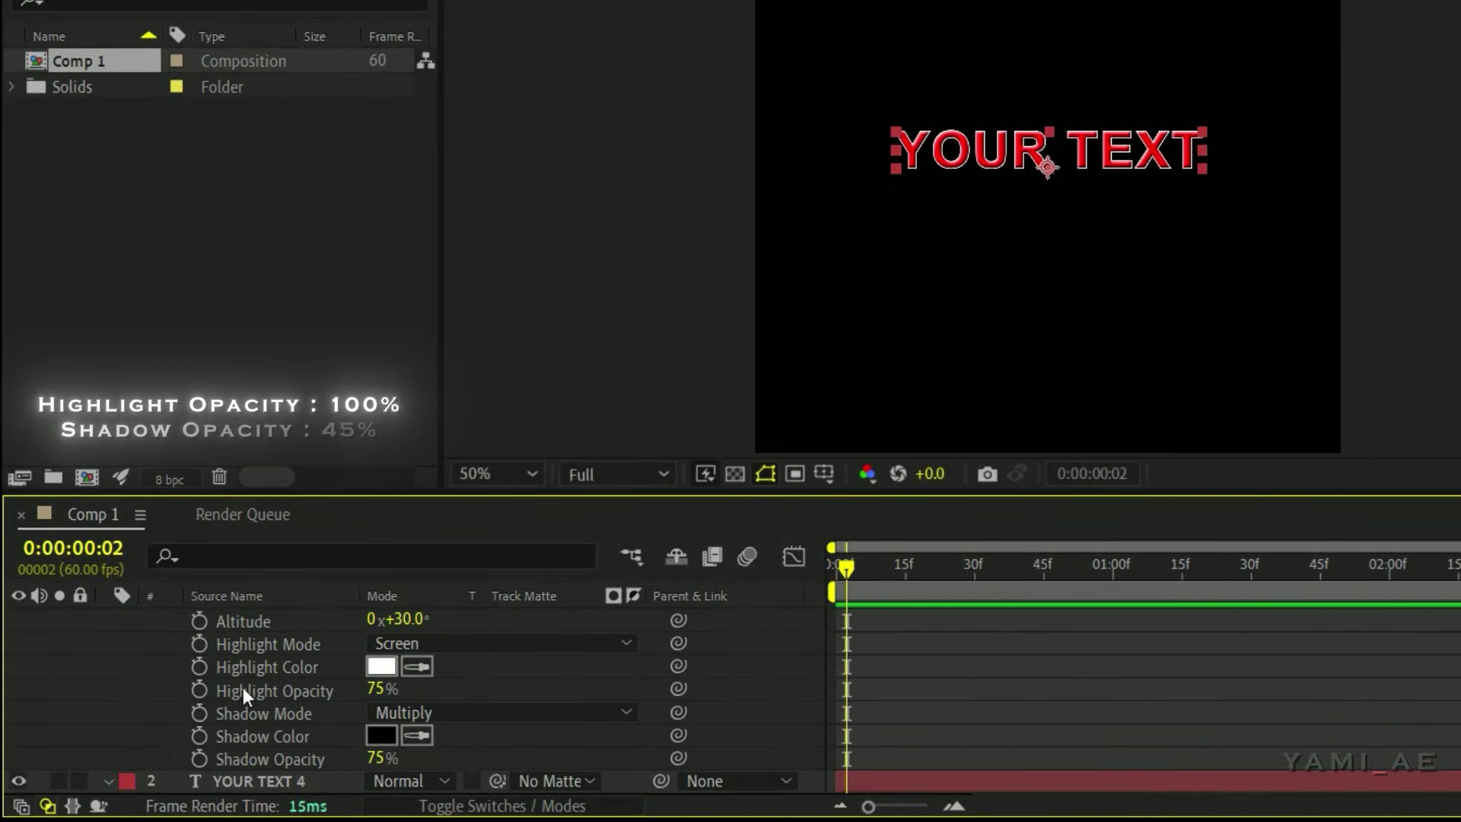
{"action": "left_click_drag", "start_coordinate": [375, 693], "coordinate": [403, 692]}
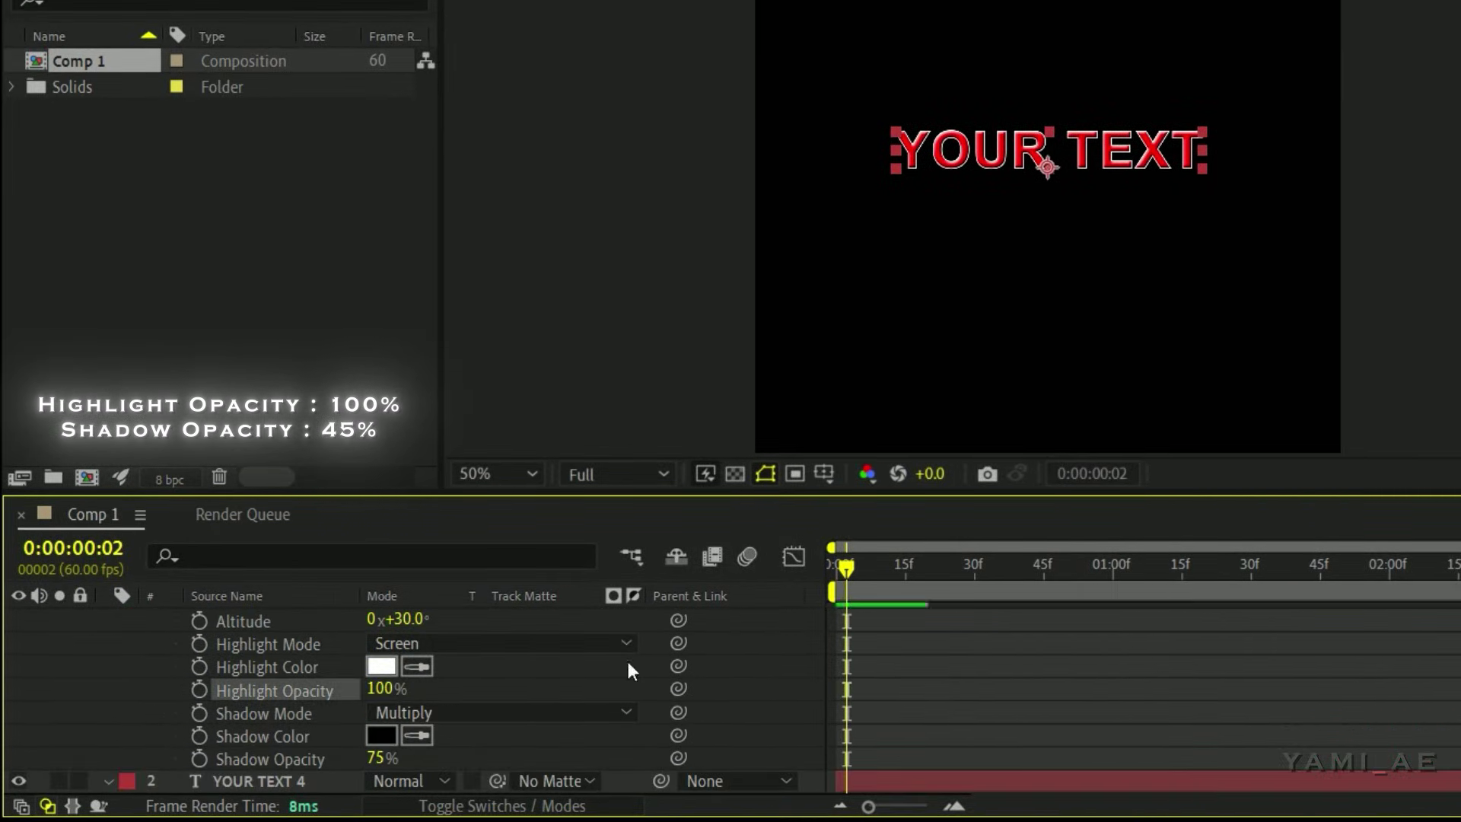
{"action": "left_click", "coordinate": [375, 758]}
{"action": "type", "text": "4"}
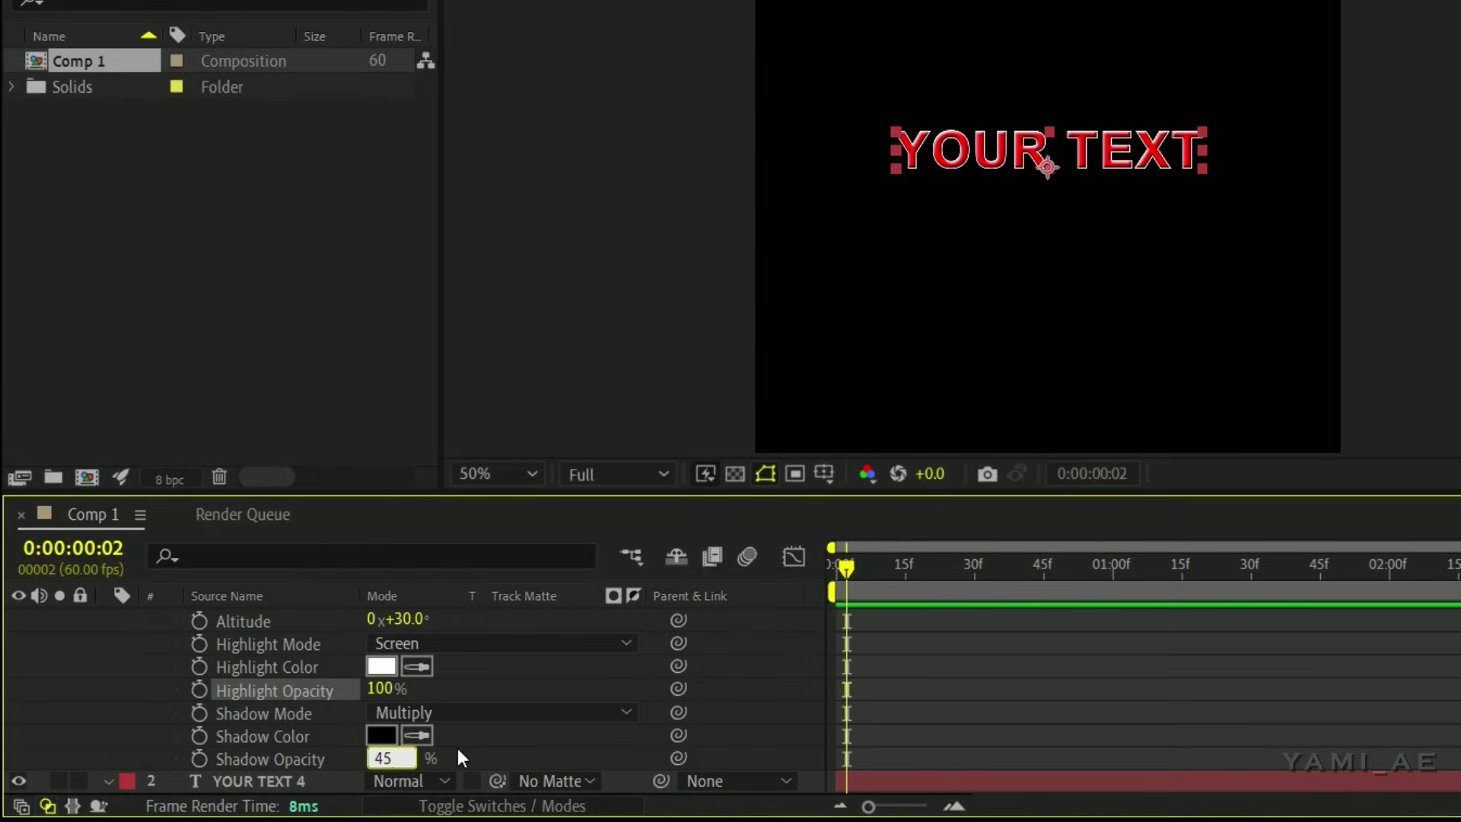
{"action": "scroll", "coordinate": [235, 692], "scroll_direction": "up", "scroll_amount": 2}
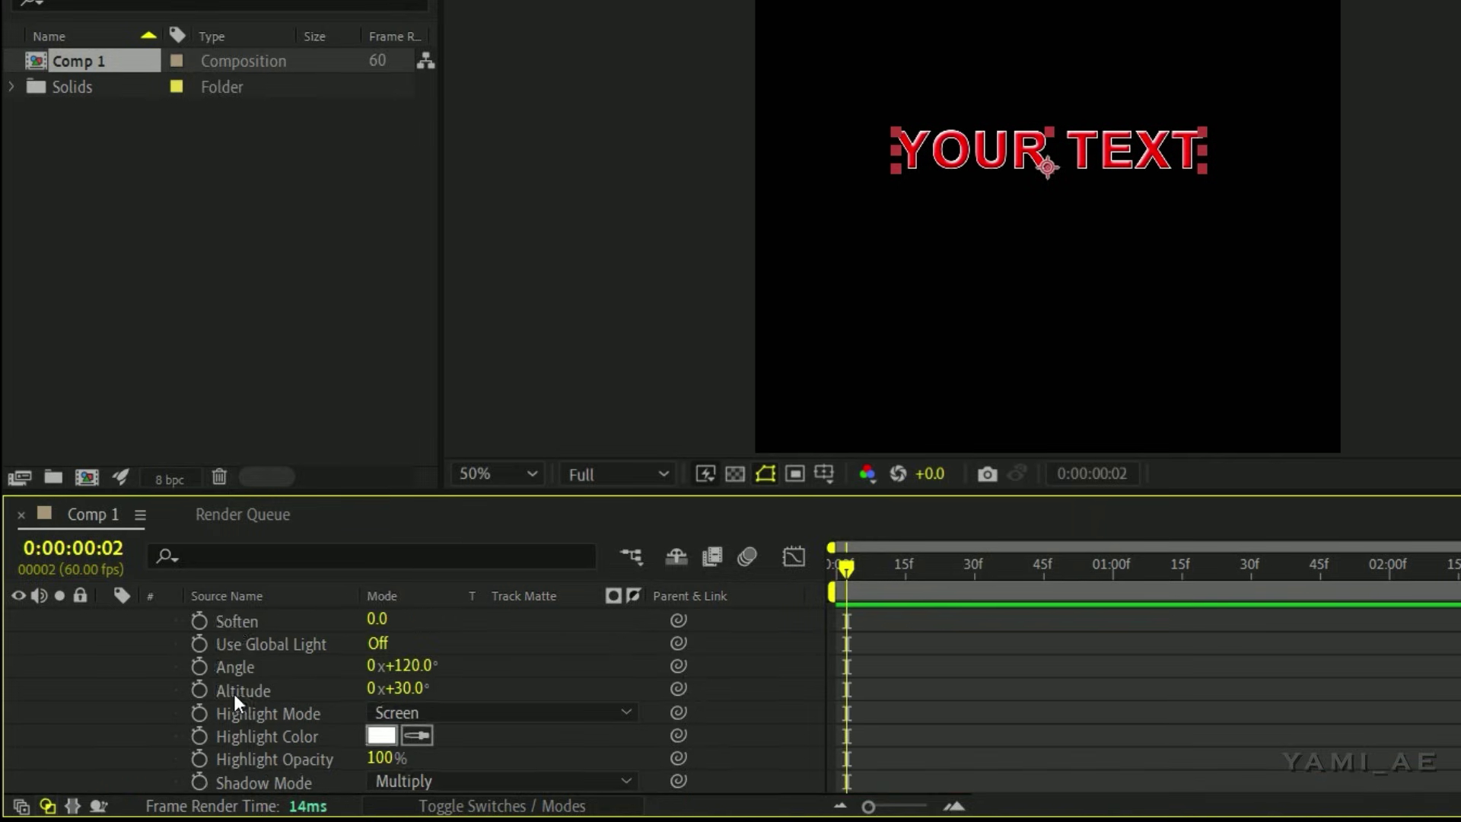
{"action": "scroll", "coordinate": [164, 673], "scroll_direction": "up", "scroll_amount": 5}
{"action": "key", "text": "ctrl+d"}
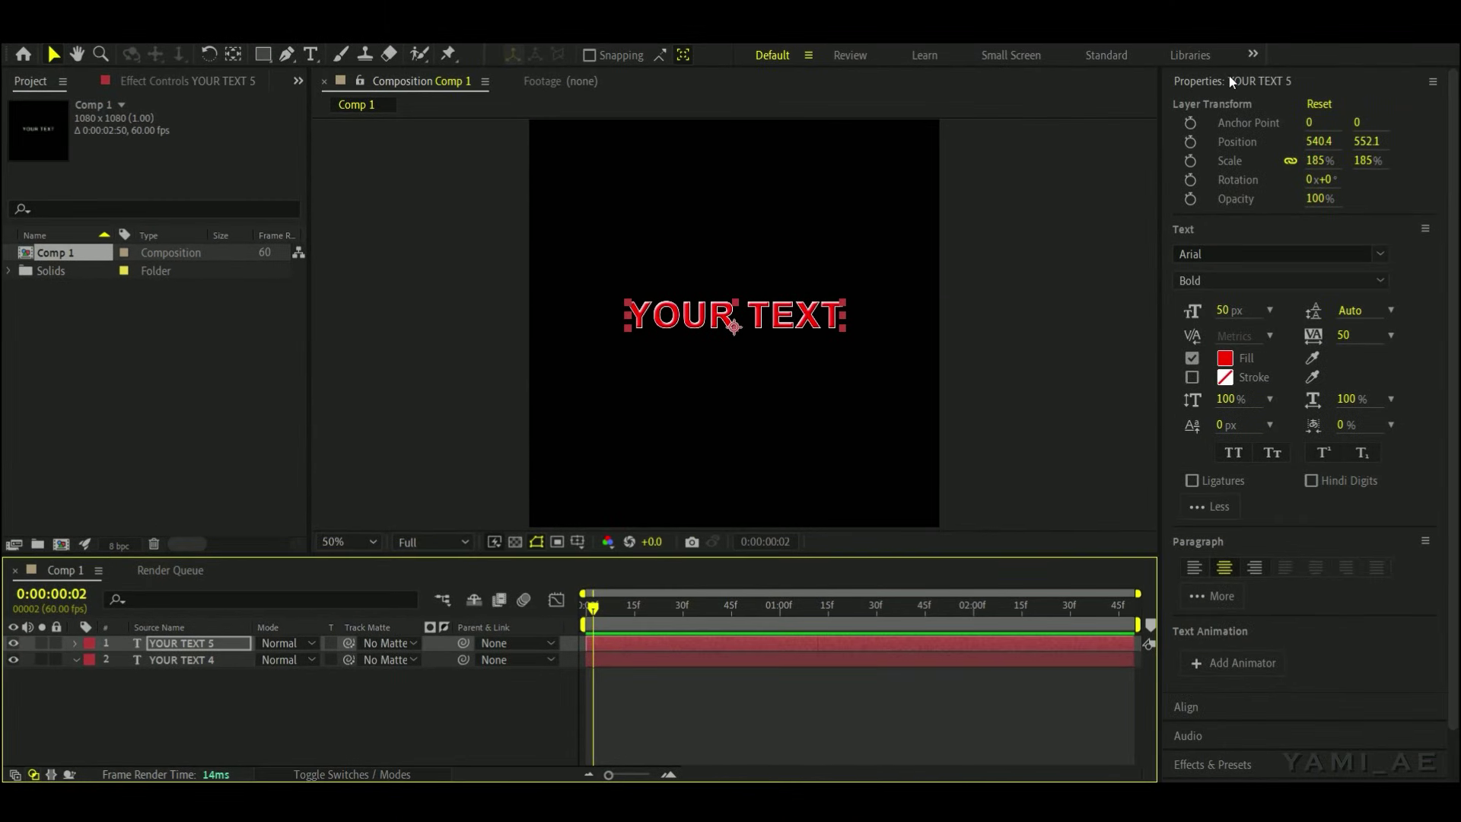
- Find Deep Glow by searching 'dee' in Effects & Presets and apply it to YOUR TEXT 5
{"action": "left_click", "coordinate": [1230, 76]}
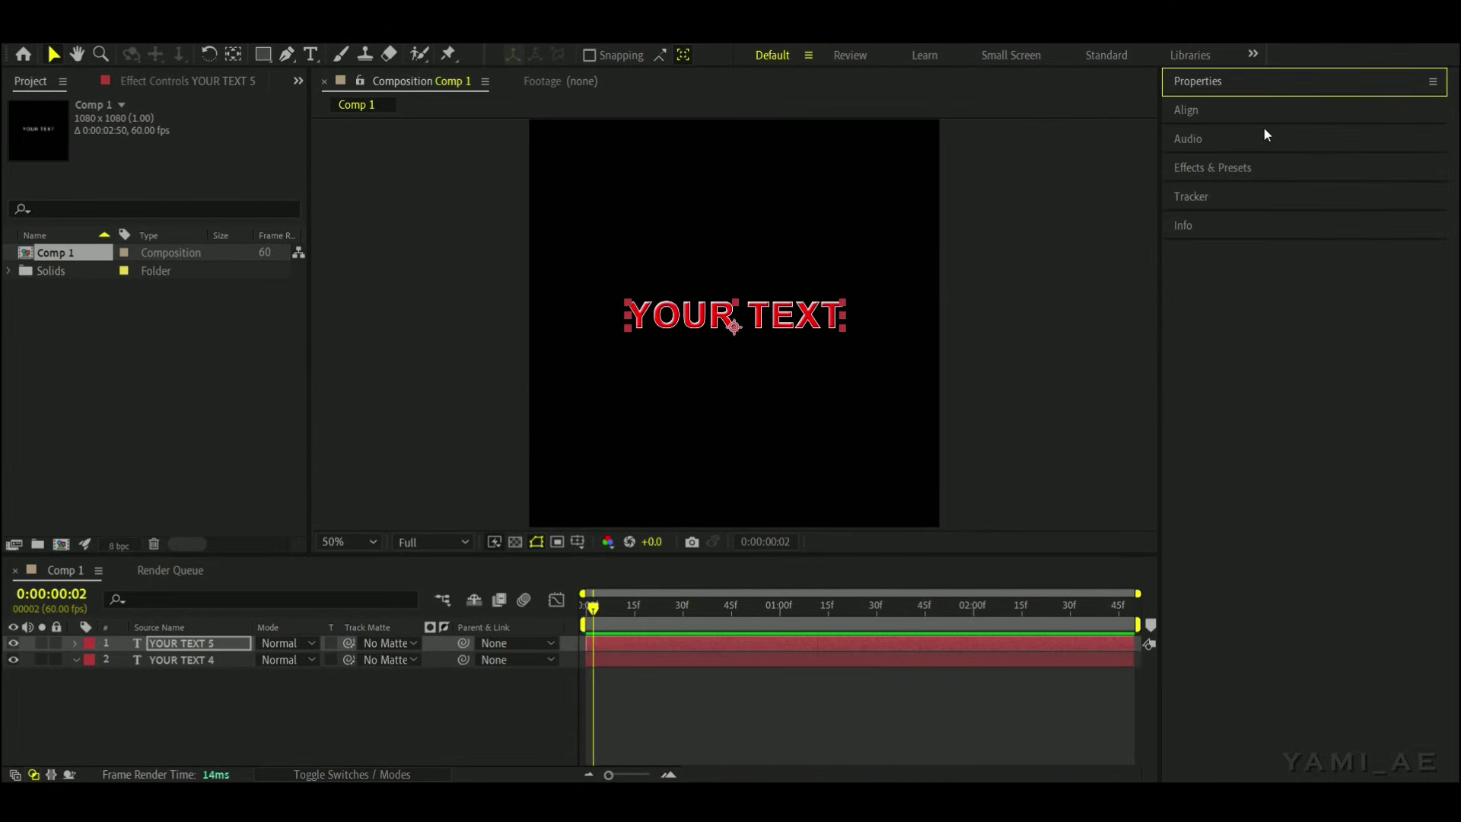
{"action": "left_click", "coordinate": [1251, 169]}
{"action": "left_click", "coordinate": [1267, 192]}
{"action": "type", "text": "dee"}
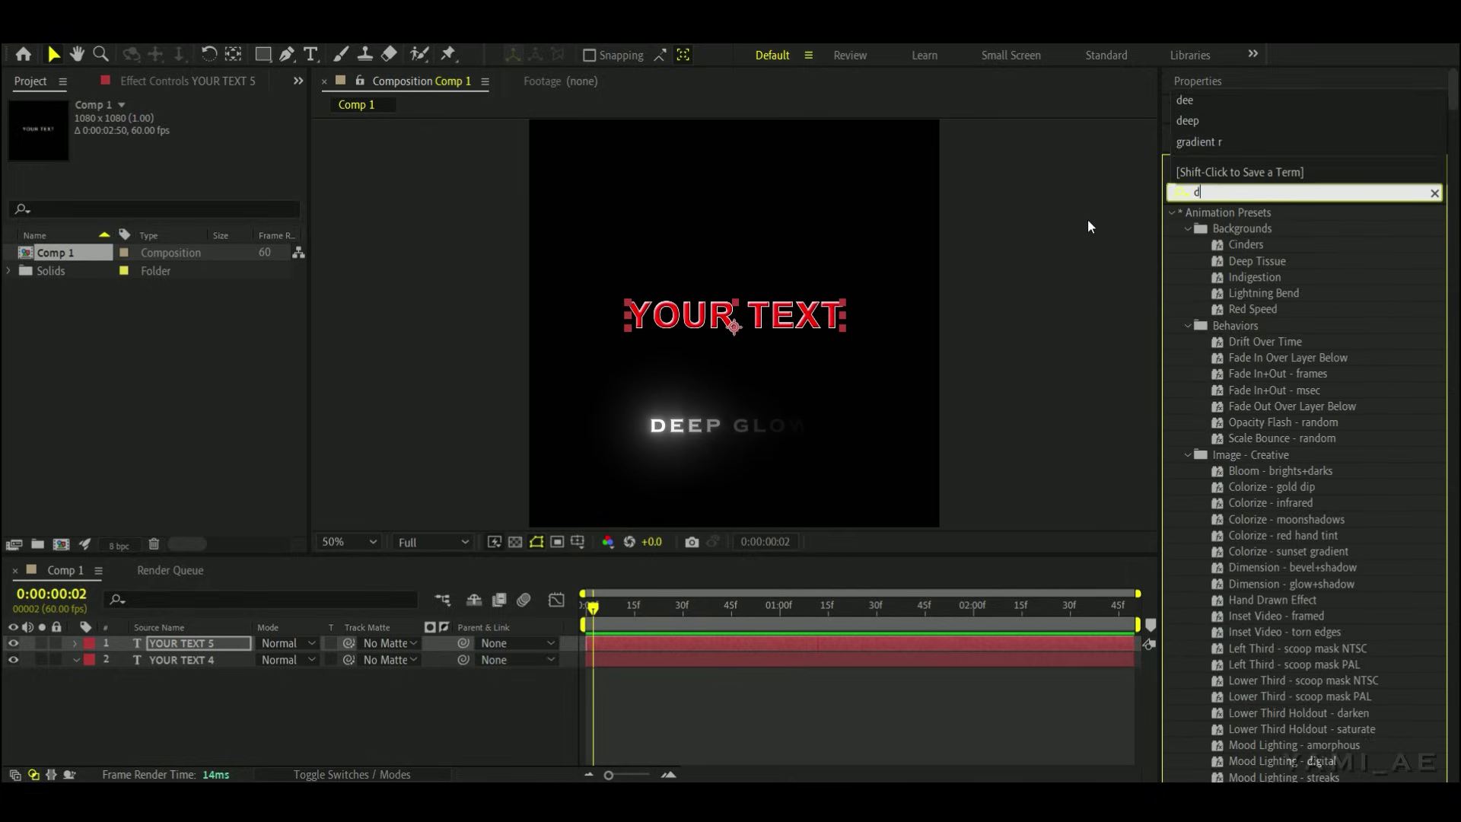
{"action": "left_click", "coordinate": [1240, 277]}
{"action": "left_click_drag", "start_coordinate": [1245, 281], "coordinate": [686, 639]}
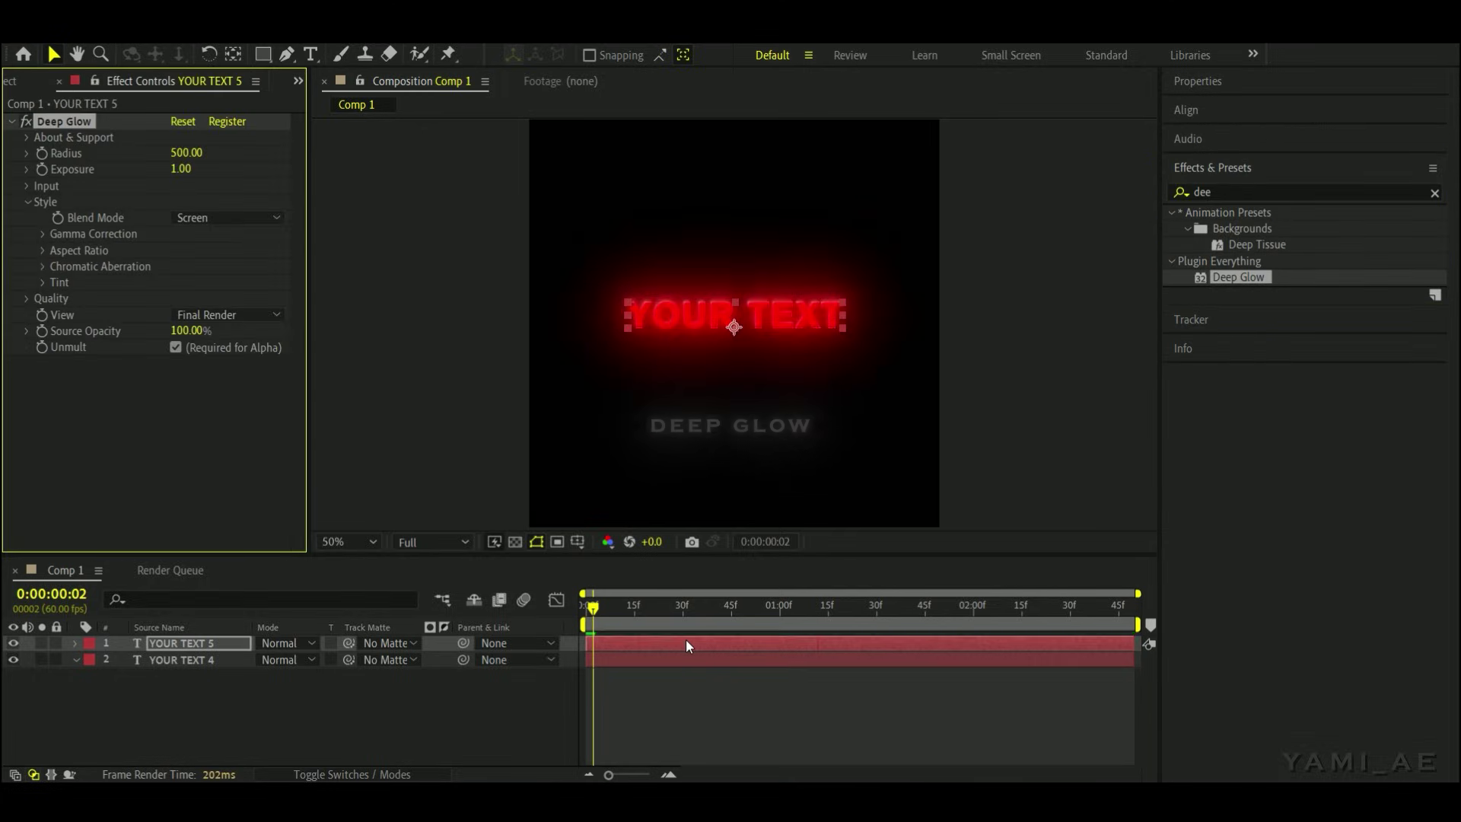
- Set the Deep Glow Radius to 200 and Exposure to 0.2
{"action": "left_click", "coordinate": [183, 153]}
{"action": "type", "text": "200"}
{"action": "key", "text": "Return"}
{"action": "left_click", "coordinate": [181, 169]}
{"action": "type", "text": "0.2"}
{"action": "key", "text": "Return"}
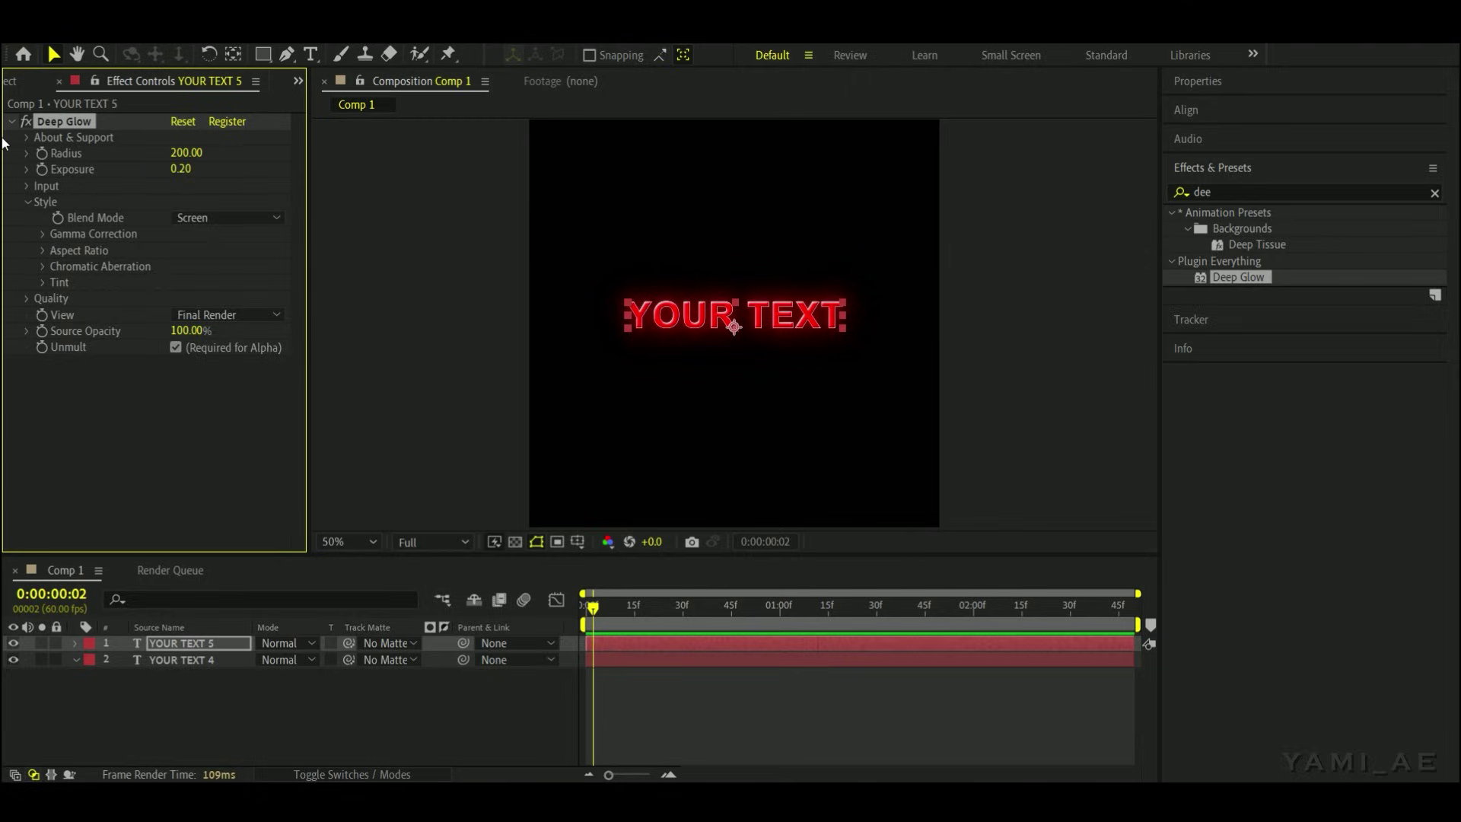
{"action": "left_click", "coordinate": [11, 122]}
{"action": "left_click", "coordinate": [688, 705]}
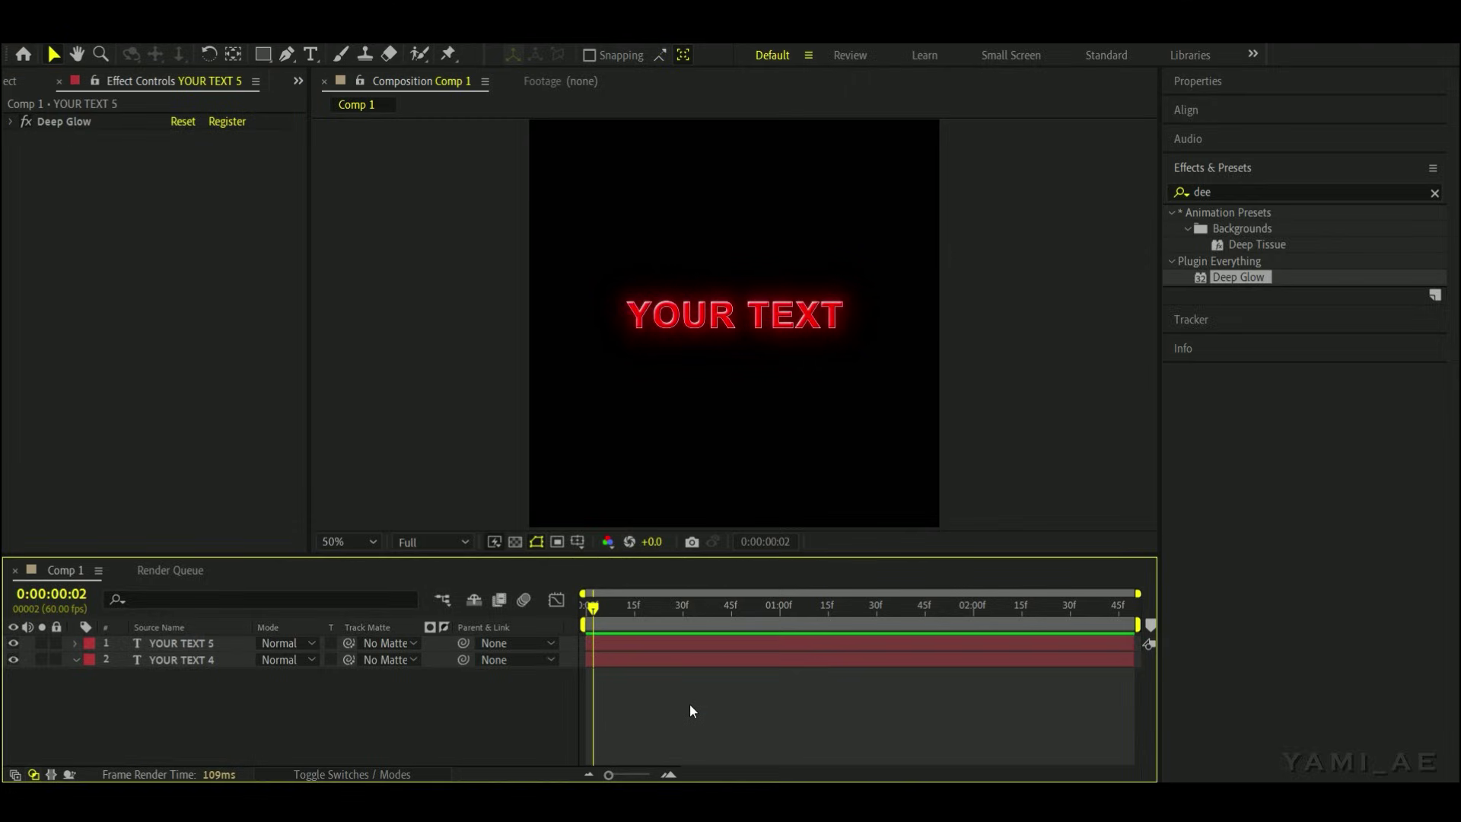
{"action": "scroll", "coordinate": [714, 399], "scroll_direction": "up", "scroll_amount": 4}
{"action": "scroll", "coordinate": [714, 399], "scroll_direction": "down", "scroll_amount": 4}
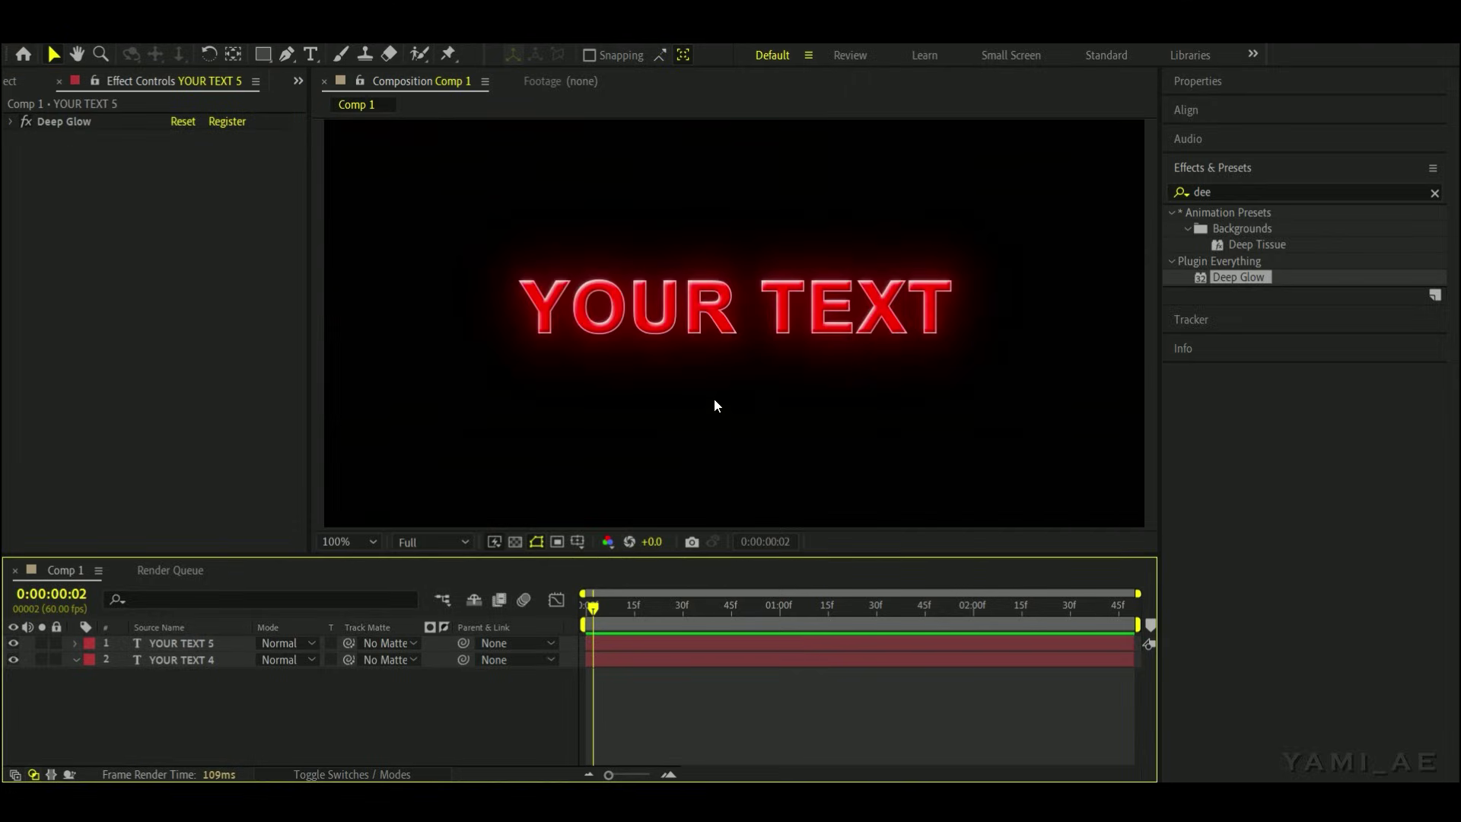